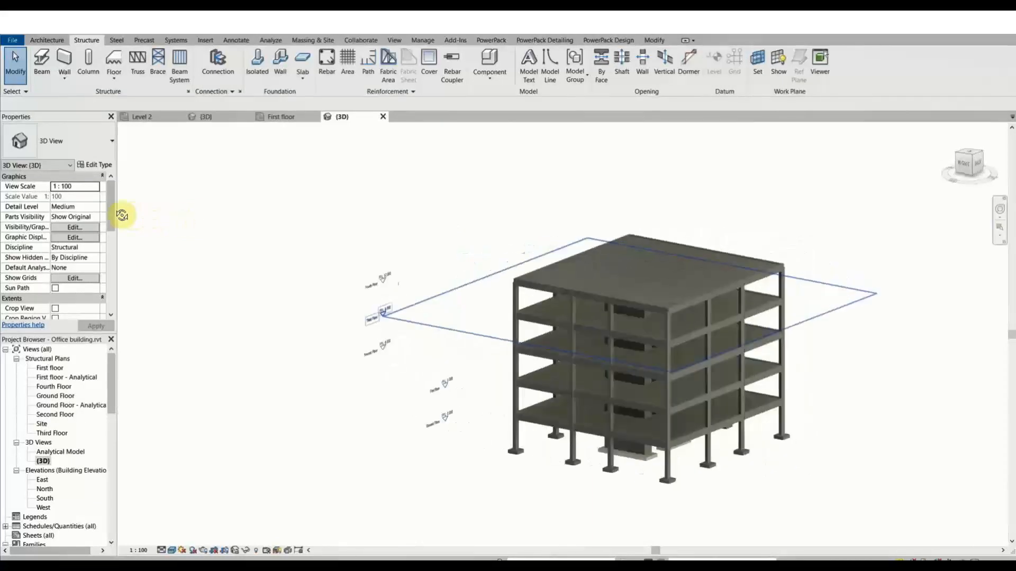
Orbit, zoom and pan the shaded Revit building to face its corner.
{"action": "left_click", "coordinate": [822, 480]}
{"action": "middle_click_drag", "start_coordinate": [822, 480], "coordinate": [691, 410]}
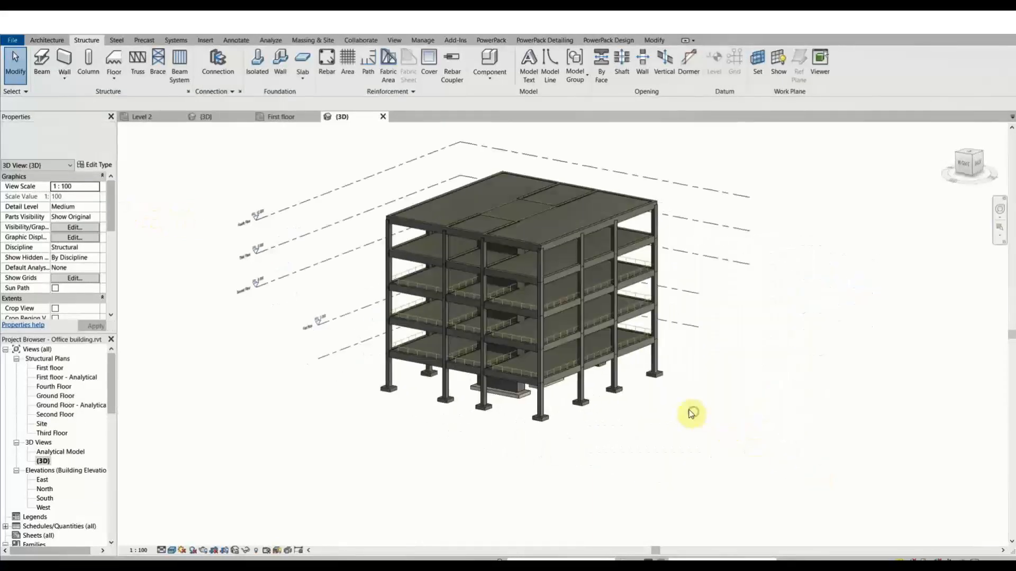
{"action": "scroll", "coordinate": [484, 294], "scroll_direction": "up", "scroll_amount": 5}
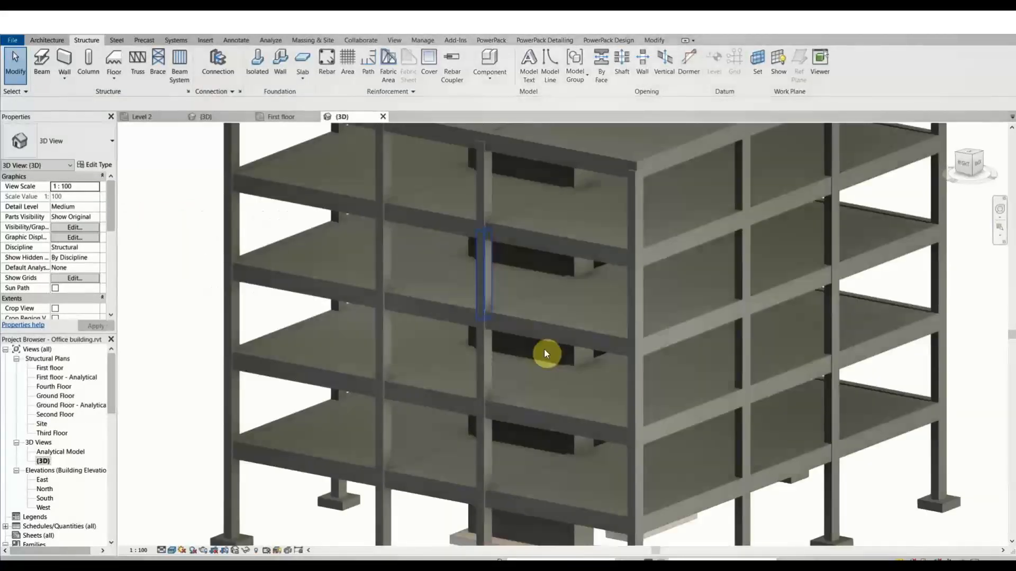
{"action": "middle_click_drag", "start_coordinate": [547, 353], "coordinate": [519, 345]}
{"action": "middle_click_drag", "start_coordinate": [676, 325], "coordinate": [606, 315], "text": "shift"}
{"action": "scroll", "coordinate": [646, 301], "scroll_direction": "down", "scroll_amount": 4}
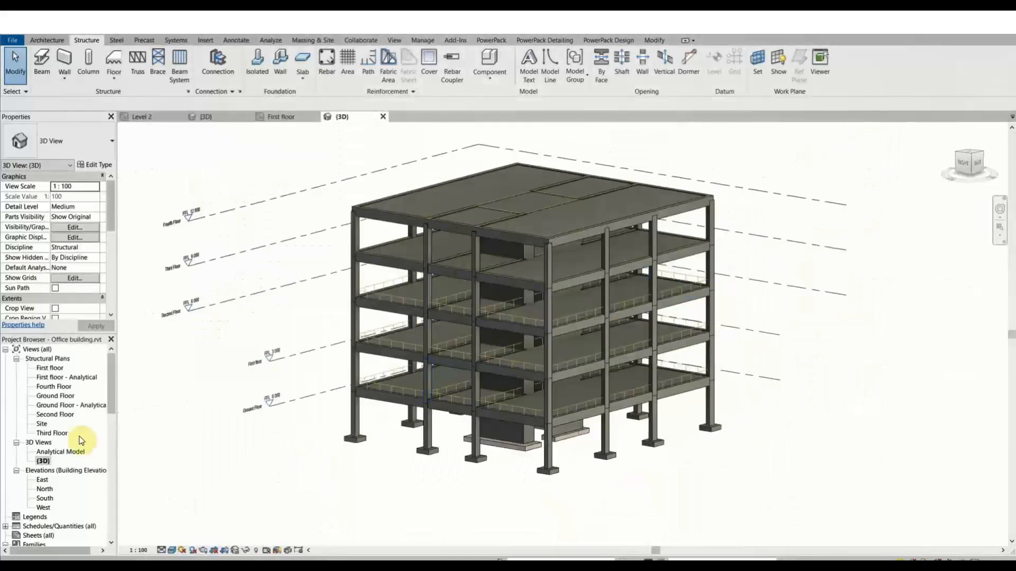
Open the Analytical Model 3D view and select the upper-floor area load, Variable, −1.00 kN/m².
{"action": "left_click", "coordinate": [71, 453]}
{"action": "double_click", "coordinate": [71, 453]}
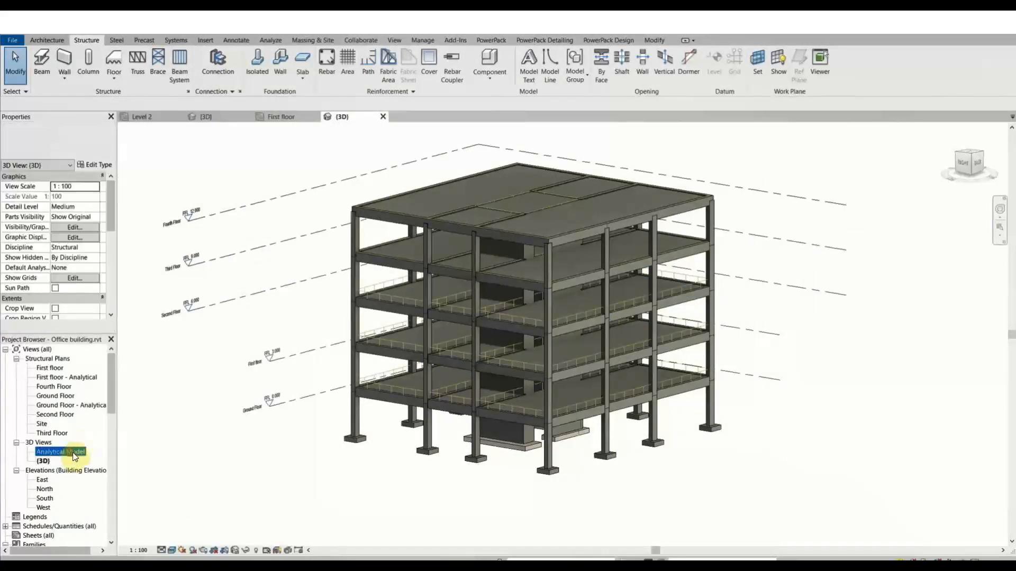
{"action": "middle_click_drag", "start_coordinate": [696, 420], "coordinate": [609, 348]}
{"action": "scroll", "coordinate": [560, 275], "scroll_direction": "up", "scroll_amount": 2}
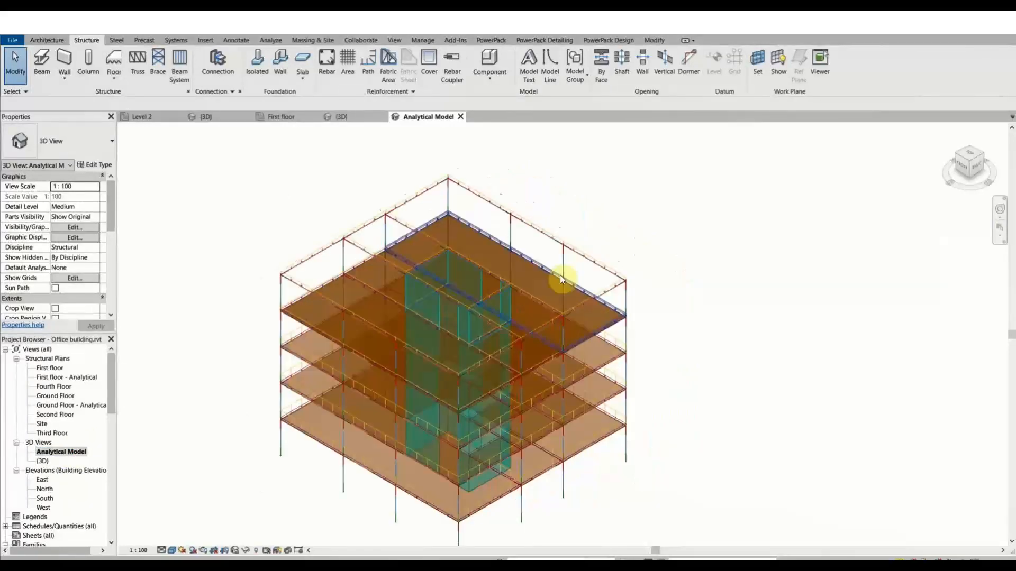
{"action": "scroll", "coordinate": [317, 234], "scroll_direction": "up", "scroll_amount": 4}
{"action": "scroll", "coordinate": [279, 252], "scroll_direction": "up", "scroll_amount": 4}
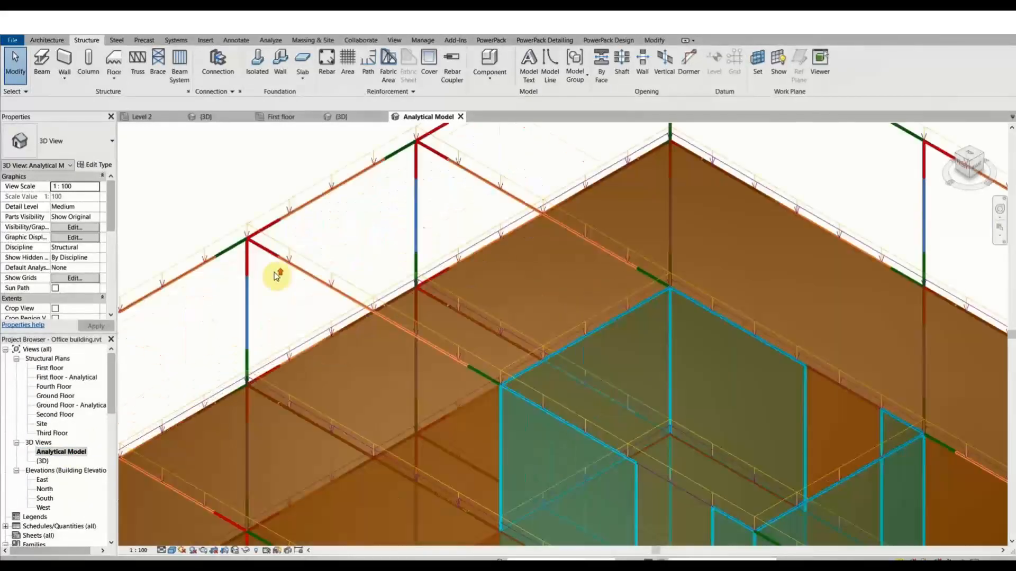
{"action": "scroll", "coordinate": [279, 274], "scroll_direction": "down", "scroll_amount": 6}
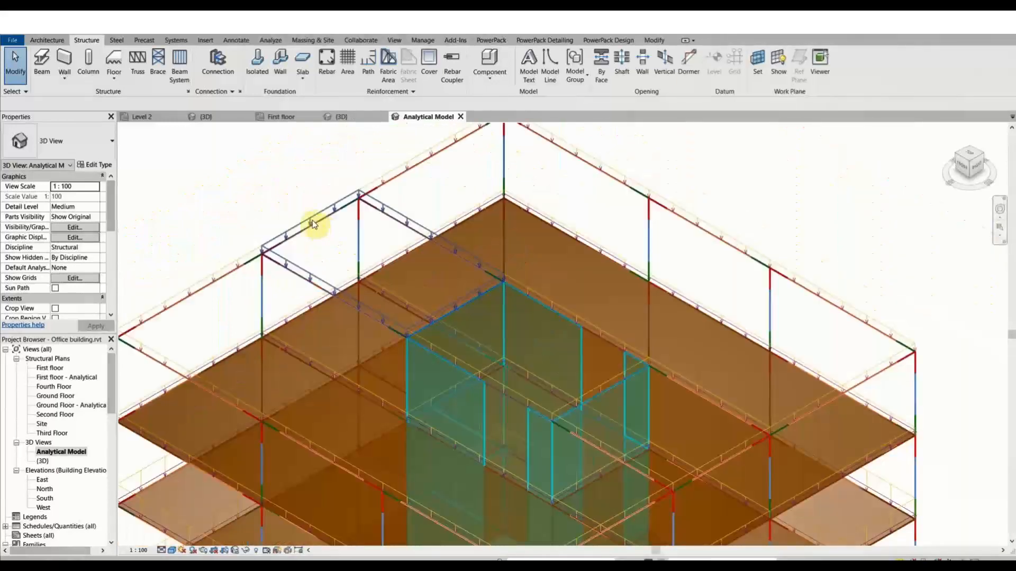
{"action": "left_click", "coordinate": [316, 222]}
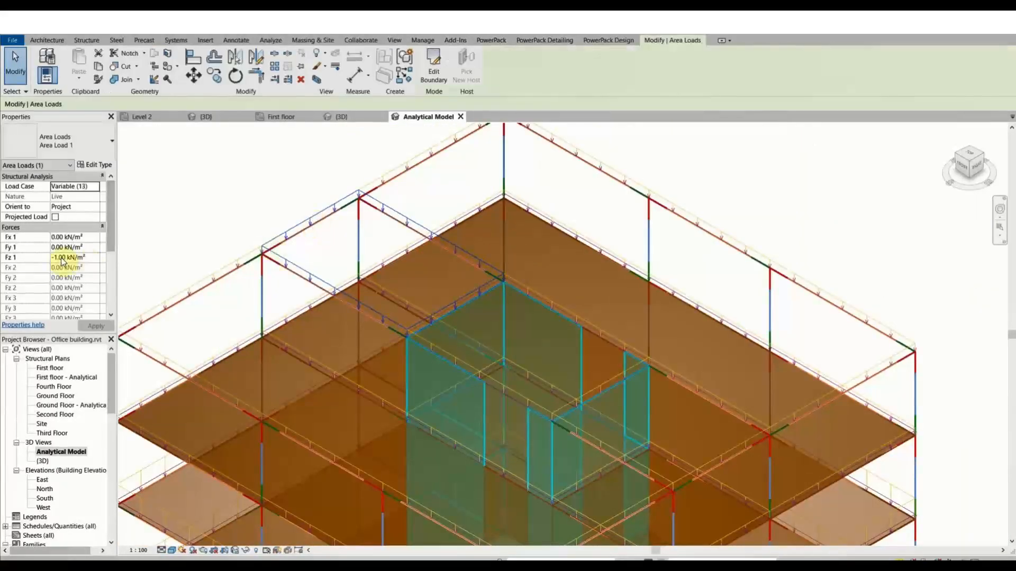
{"action": "key", "text": "ctrl"}
{"action": "key", "text": "ctrl"}
{"action": "key", "text": "ctrl"}
Return to the shaded (3D) view and launch the PowerPack BIM Connect export to Advance Design.
{"action": "left_click", "coordinate": [353, 118]}
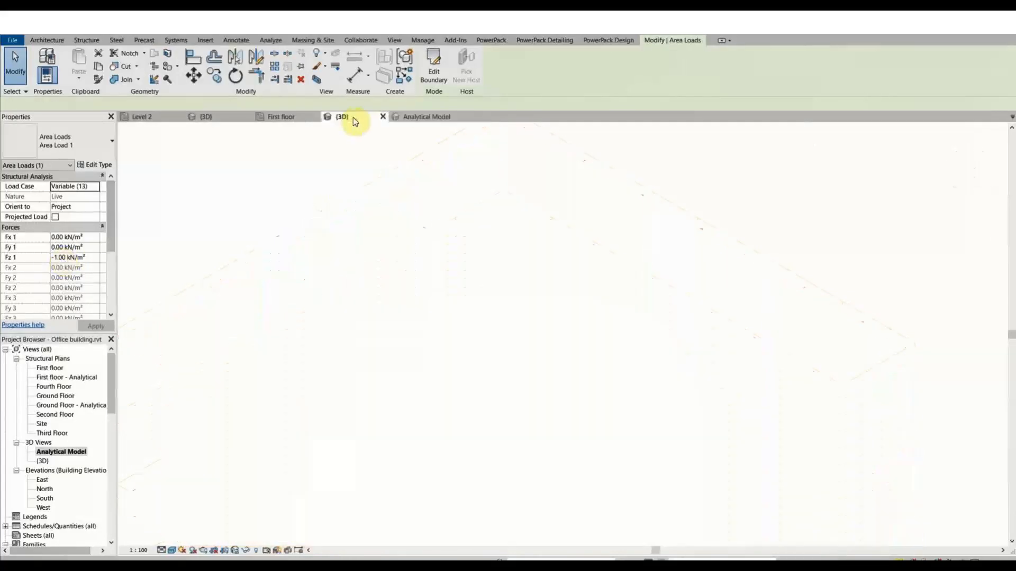
{"action": "middle_click_drag", "start_coordinate": [521, 297], "coordinate": [500, 320]}
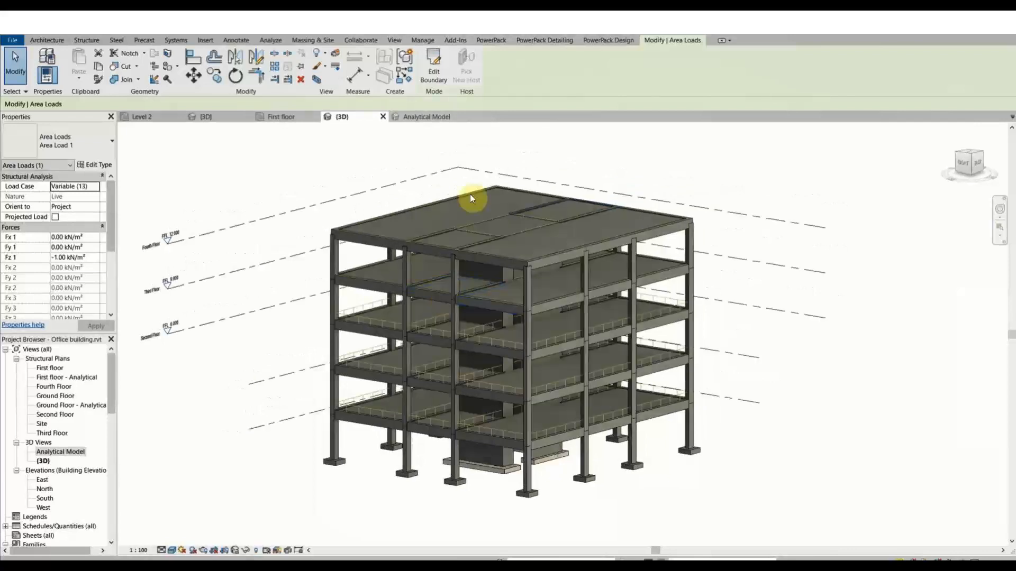
{"action": "left_click", "coordinate": [493, 40]}
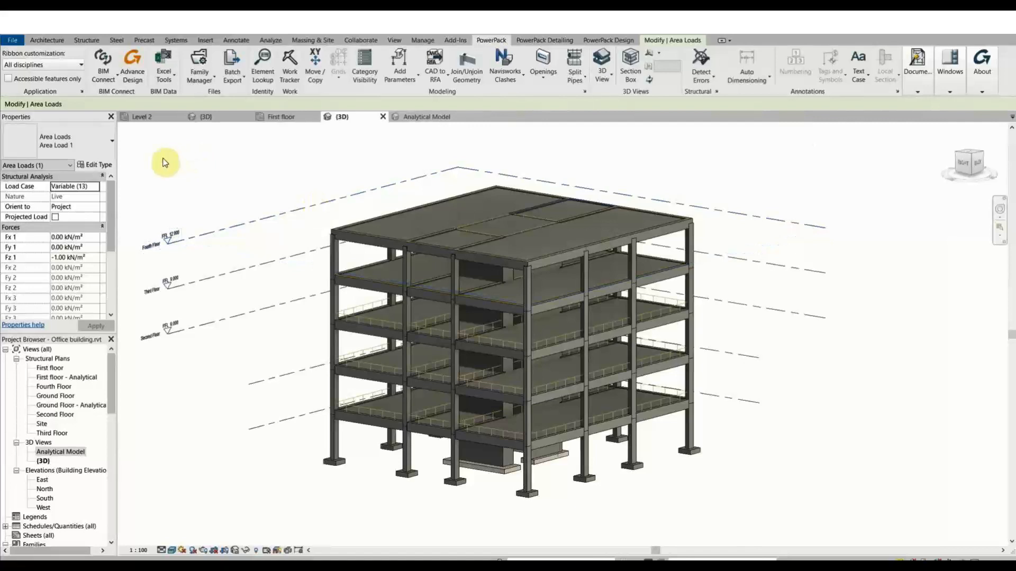
{"action": "left_click", "coordinate": [116, 82]}
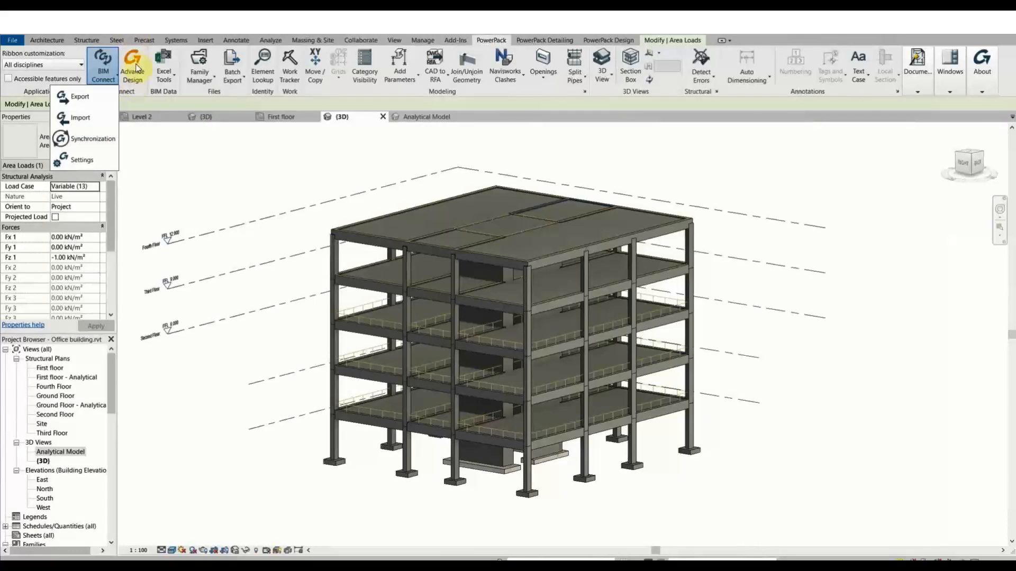
{"action": "left_click", "coordinate": [148, 130]}
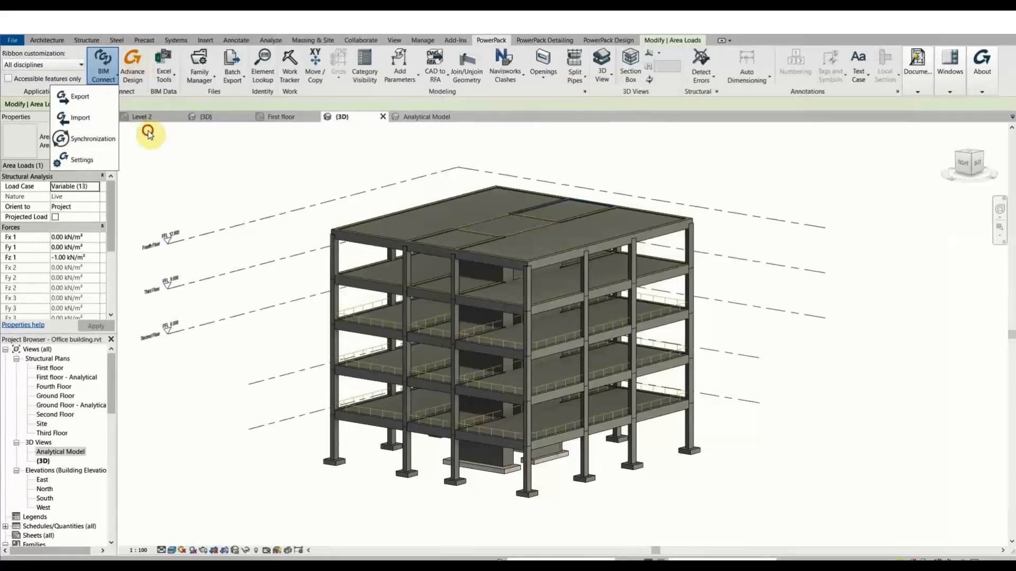
{"action": "left_click", "coordinate": [136, 70]}
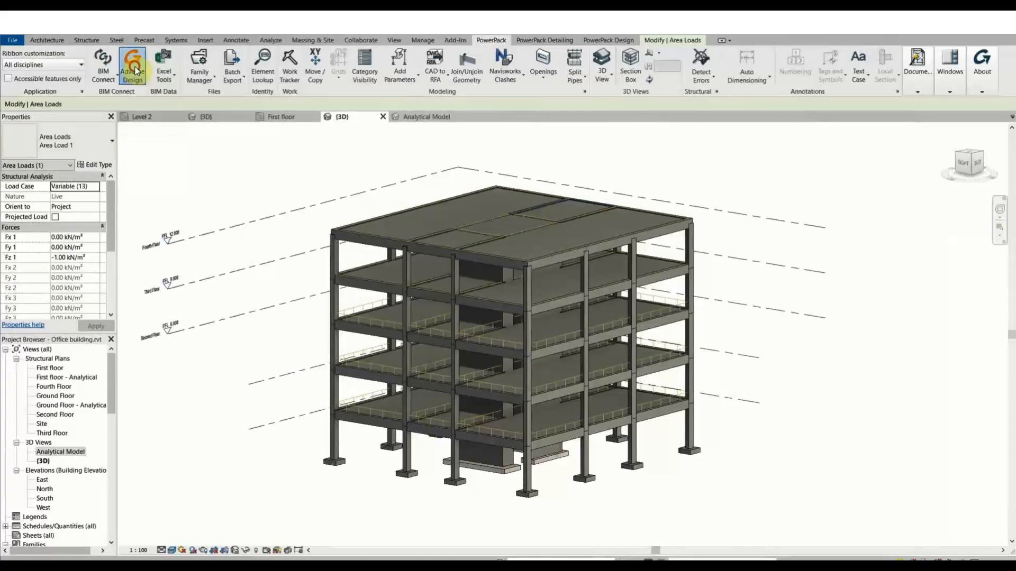
{"action": "left_click", "coordinate": [136, 69]}
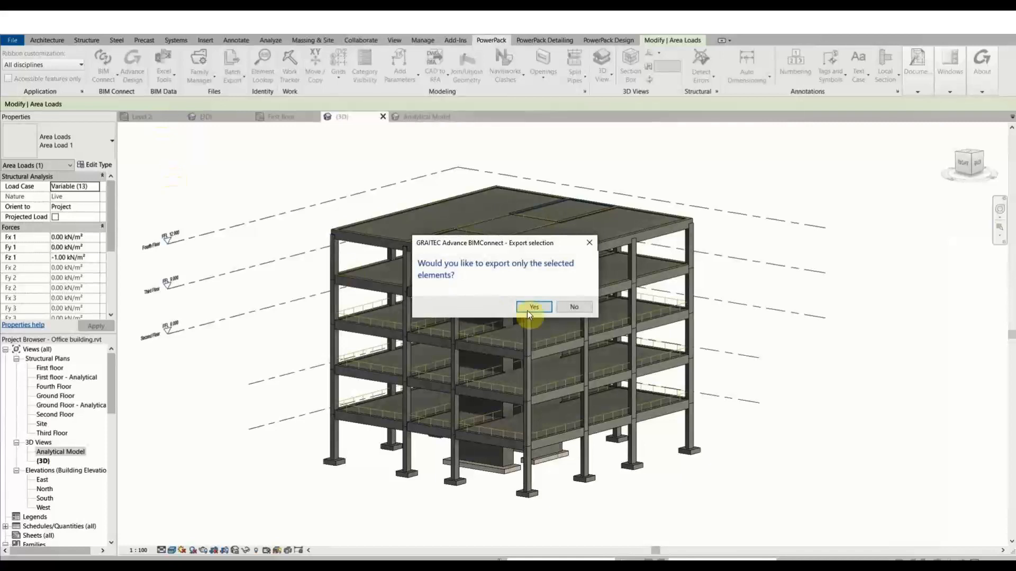
Export all elements and map Concrete, Cast-in-Place - C15 to GTC material C25/30.
{"action": "left_click", "coordinate": [575, 307]}
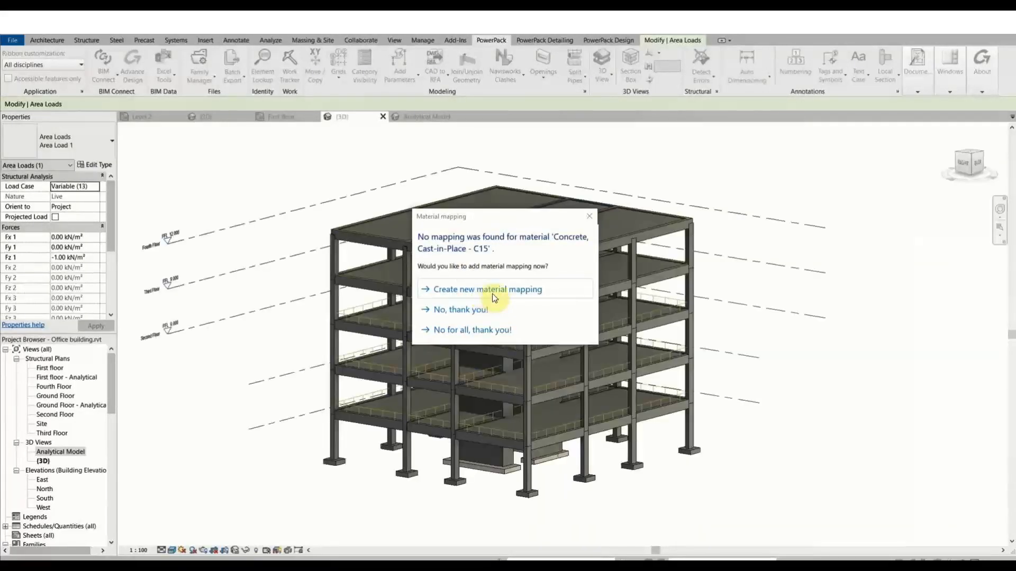
{"action": "left_click", "coordinate": [492, 293]}
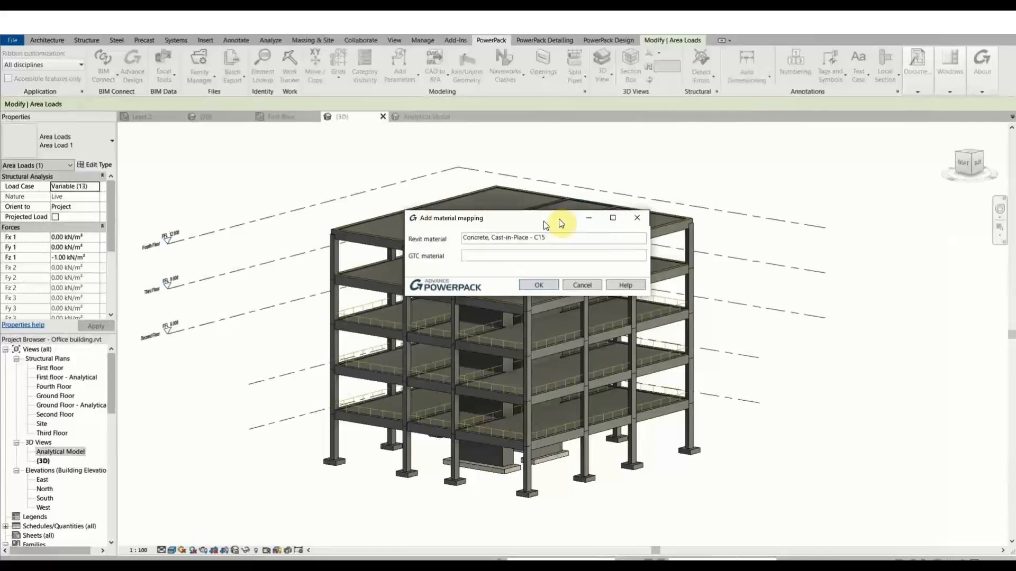
{"action": "left_click", "coordinate": [591, 251]}
{"action": "type", "text": "C"}
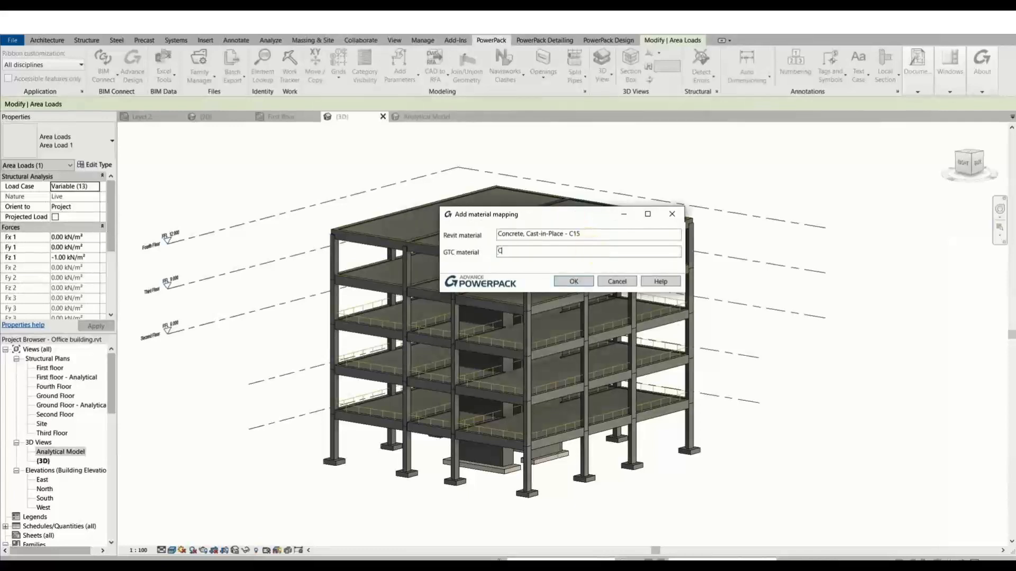
{"action": "type", "text": "25/30"}
{"action": "left_click", "coordinate": [586, 281]}
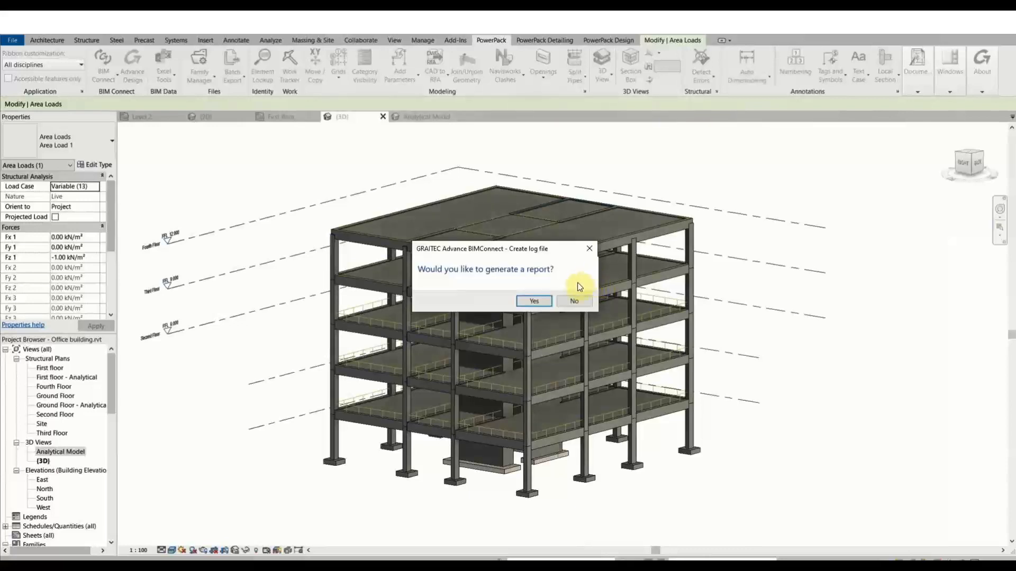
Generate the export report, check the beam, column, footing, slab and load counts, then close it.
{"action": "left_click", "coordinate": [535, 301]}
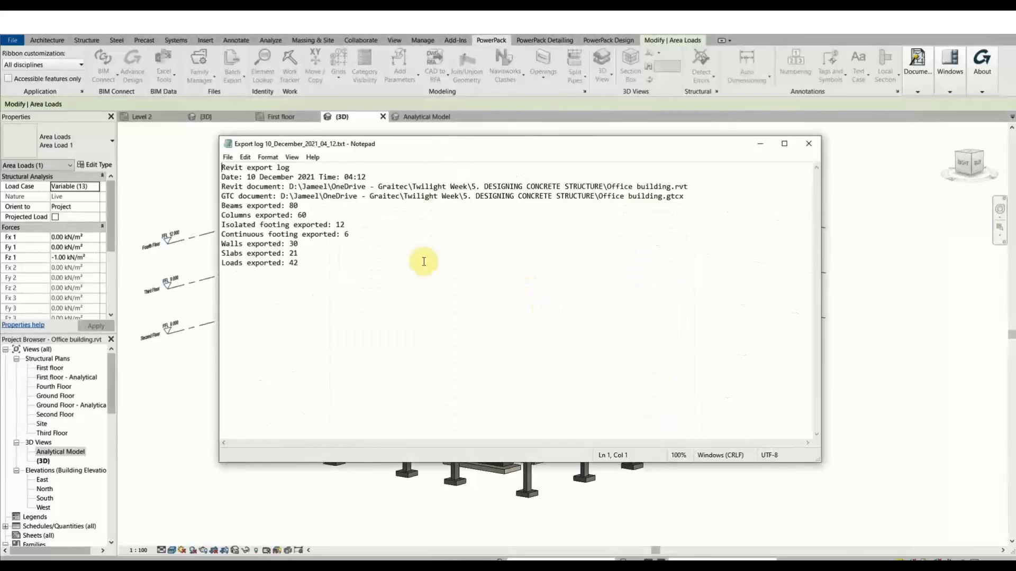
{"action": "left_click", "coordinate": [328, 206]}
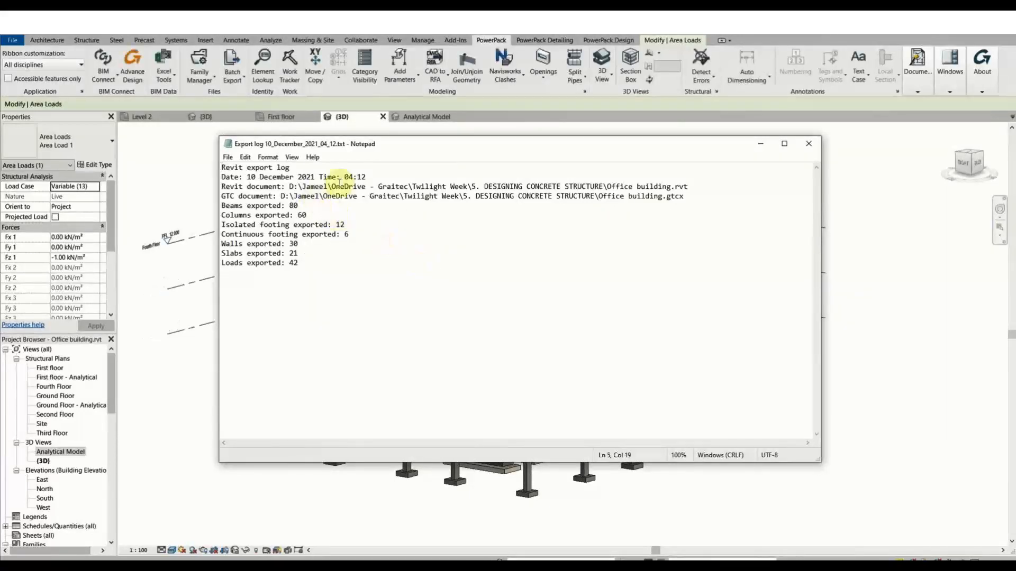
{"action": "left_click", "coordinate": [316, 216]}
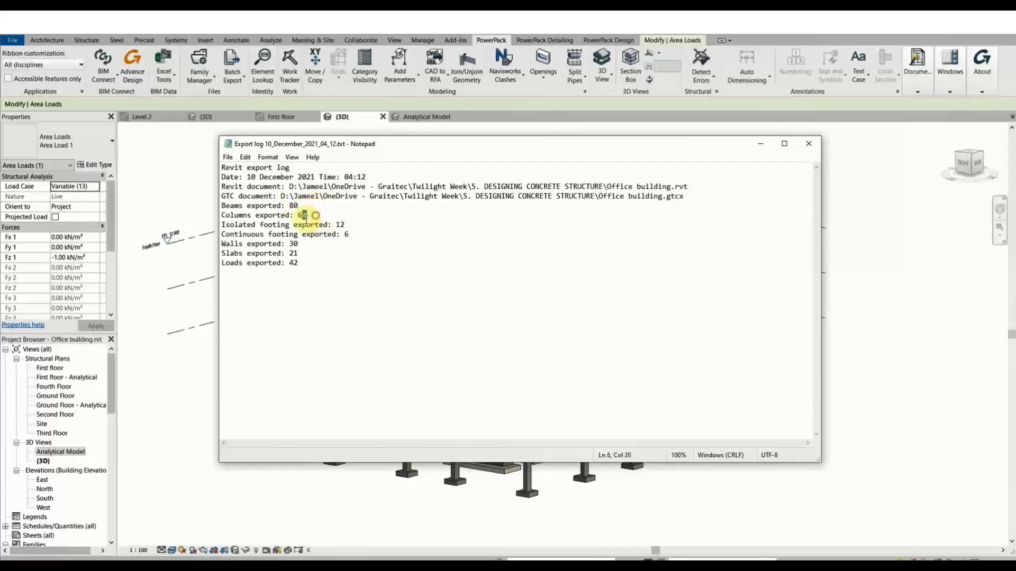
{"action": "left_click_drag", "start_coordinate": [356, 224], "coordinate": [221, 234]}
{"action": "left_click", "coordinate": [371, 238]}
{"action": "left_click", "coordinate": [360, 232]}
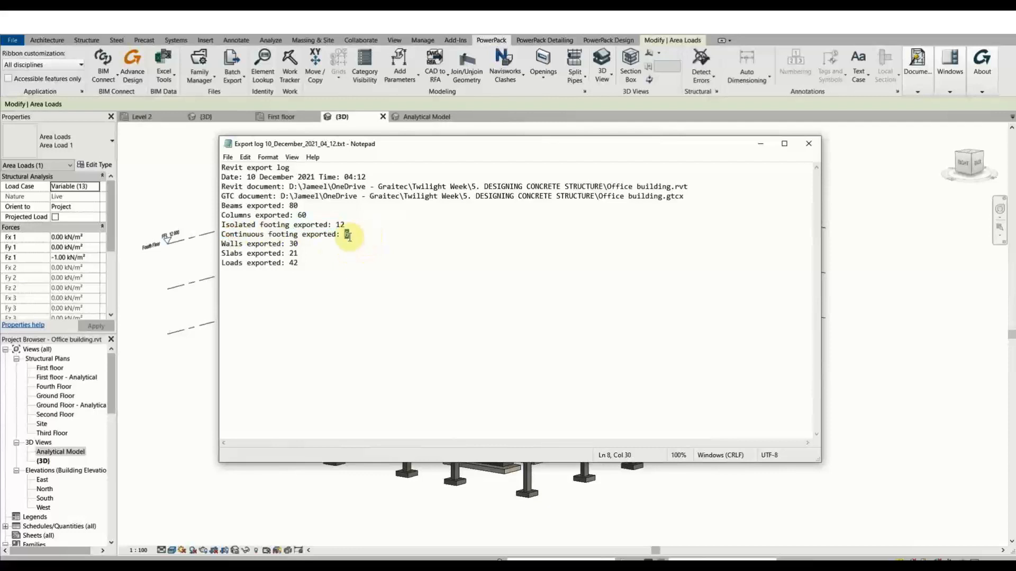
{"action": "left_click", "coordinate": [328, 254]}
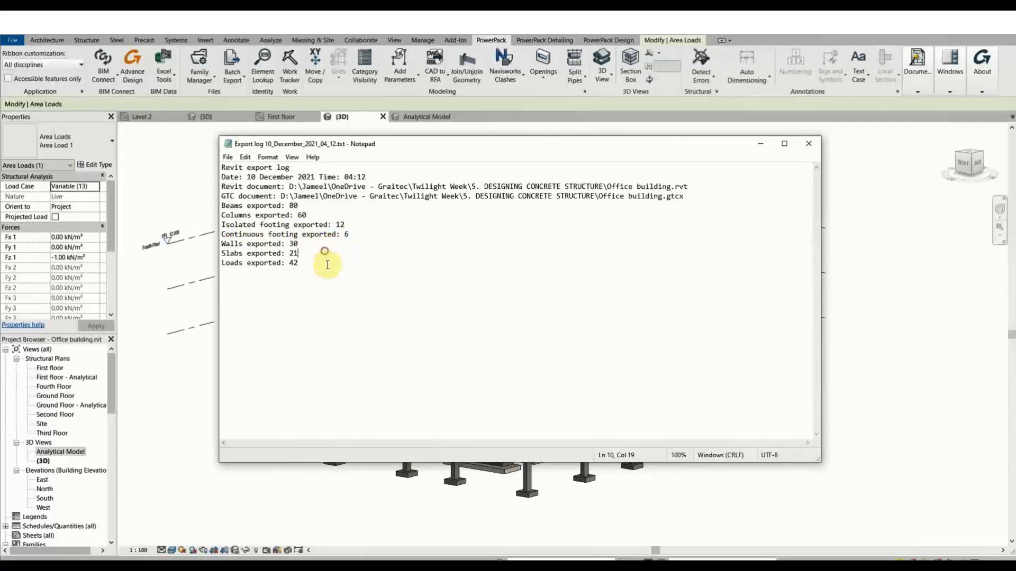
{"action": "left_click", "coordinate": [338, 278]}
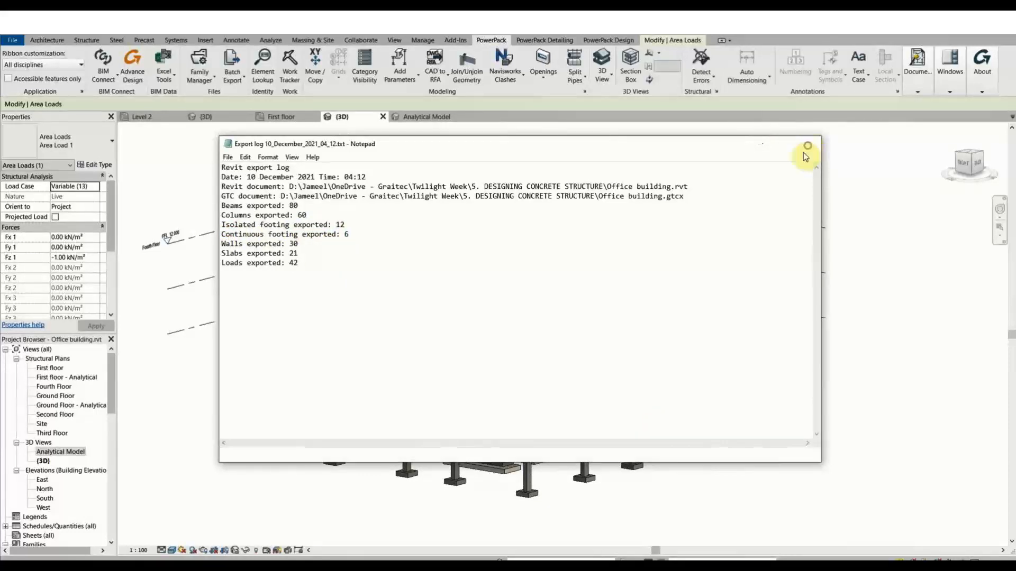
{"action": "left_click", "coordinate": [808, 143]}
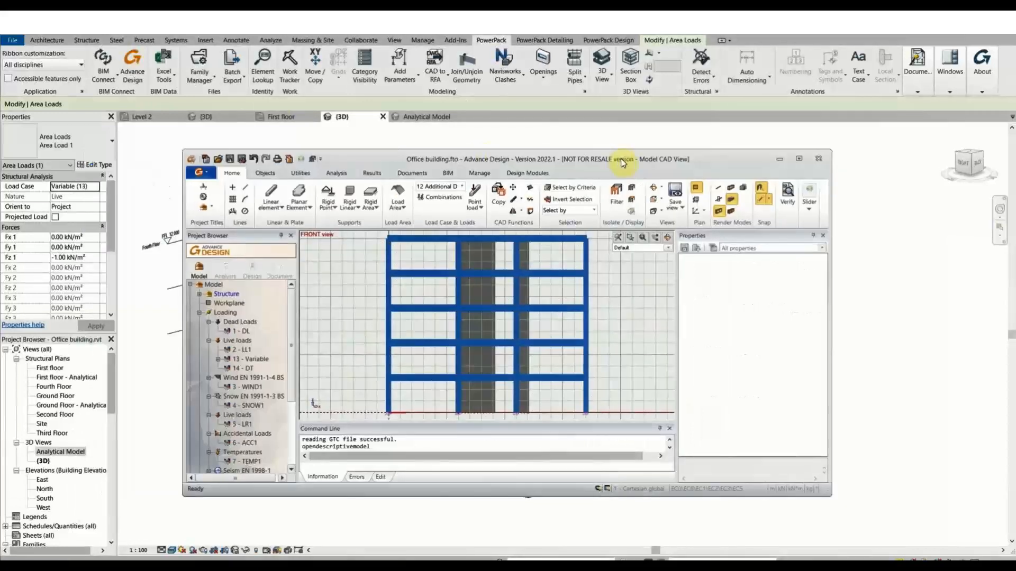
Maximise Advance Design, orbit into a 3D view, hide the workplane grid and inspect a column.
{"action": "double_click", "coordinate": [620, 158]}
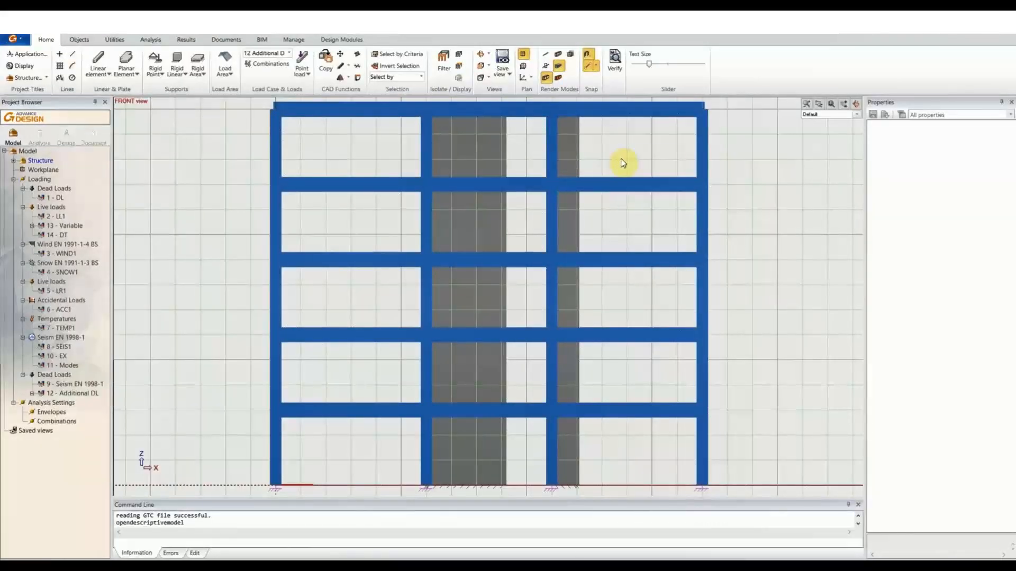
{"action": "scroll", "coordinate": [580, 231], "scroll_direction": "down", "scroll_amount": 1}
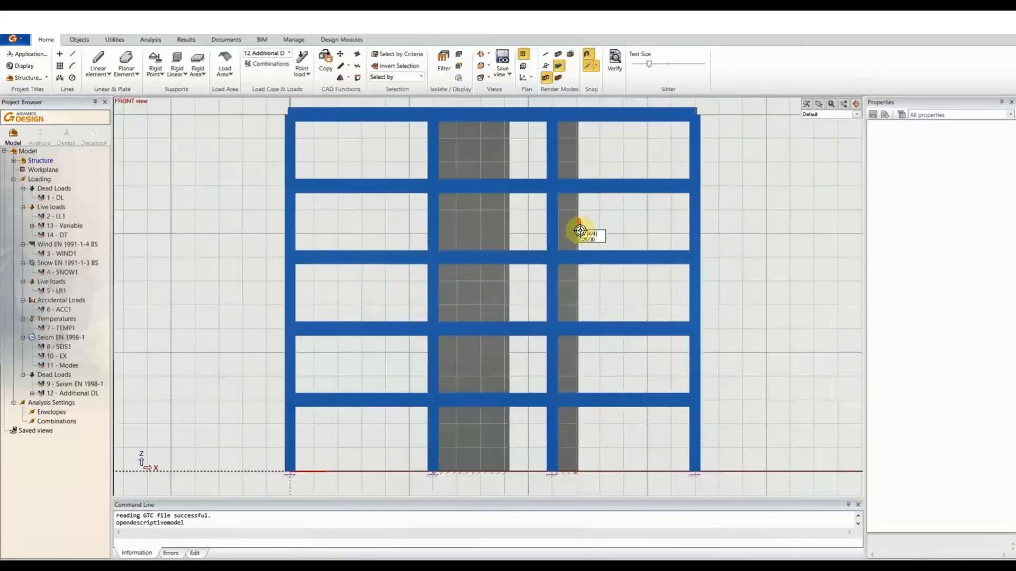
{"action": "scroll", "coordinate": [580, 230], "scroll_direction": "down", "scroll_amount": 1}
{"action": "scroll", "coordinate": [675, 223], "scroll_direction": "down", "scroll_amount": 2}
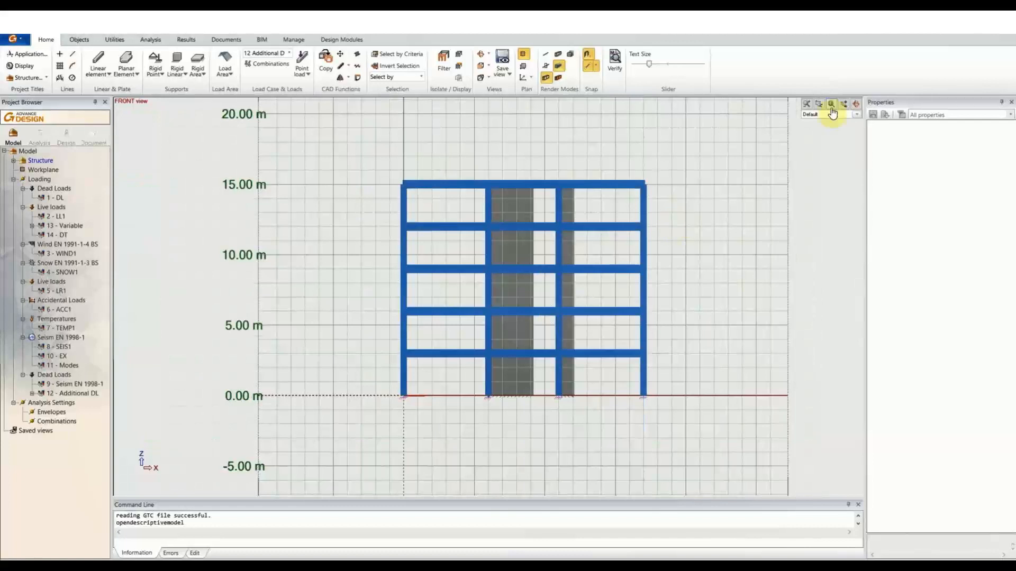
{"action": "left_click", "coordinate": [856, 104]}
{"action": "left_click_drag", "start_coordinate": [803, 162], "coordinate": [525, 111]}
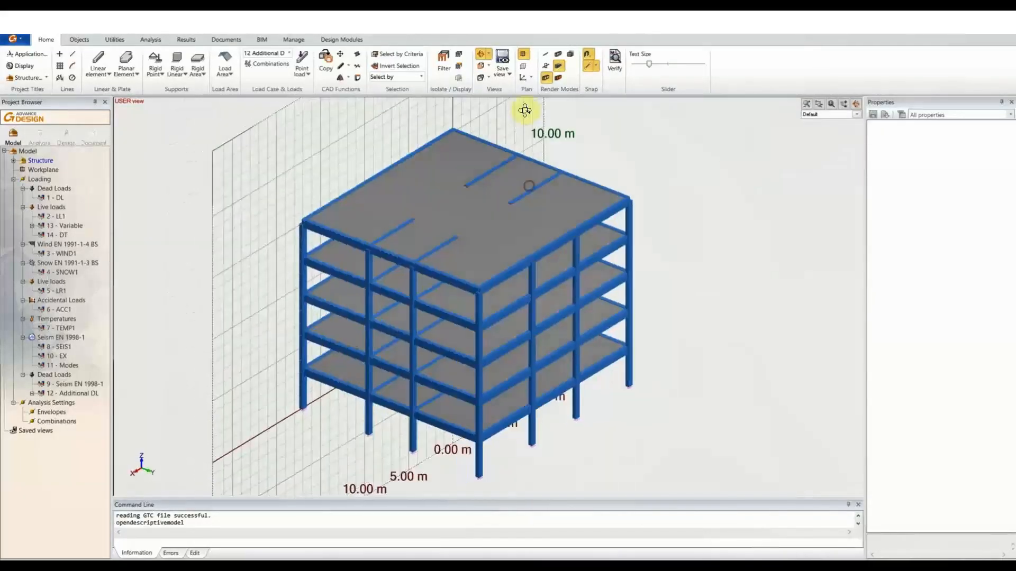
{"action": "left_click", "coordinate": [523, 54]}
{"action": "scroll", "coordinate": [666, 275], "scroll_direction": "up", "scroll_amount": 5}
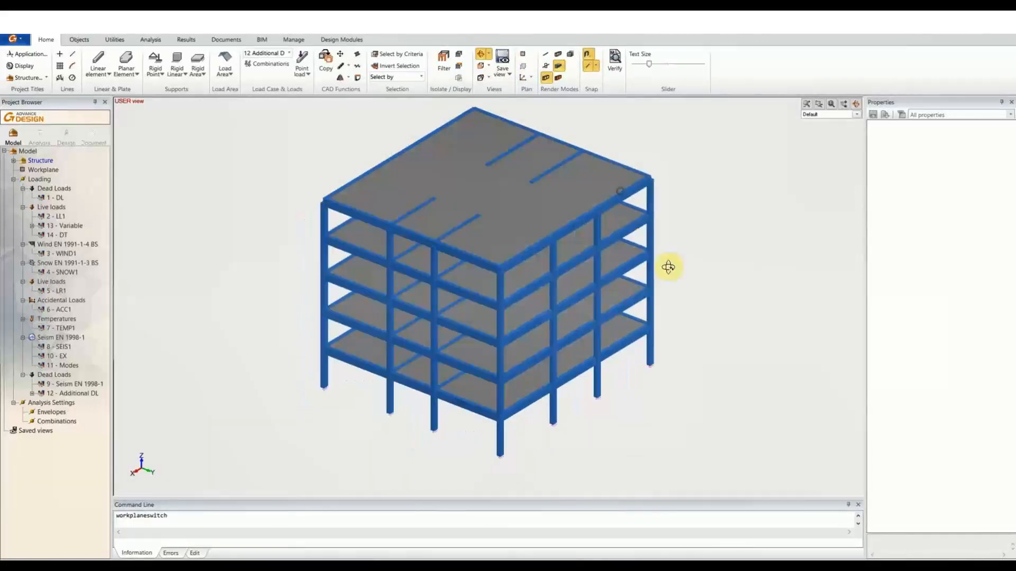
{"action": "middle_click_drag", "start_coordinate": [649, 273], "coordinate": [650, 274], "text": "shift"}
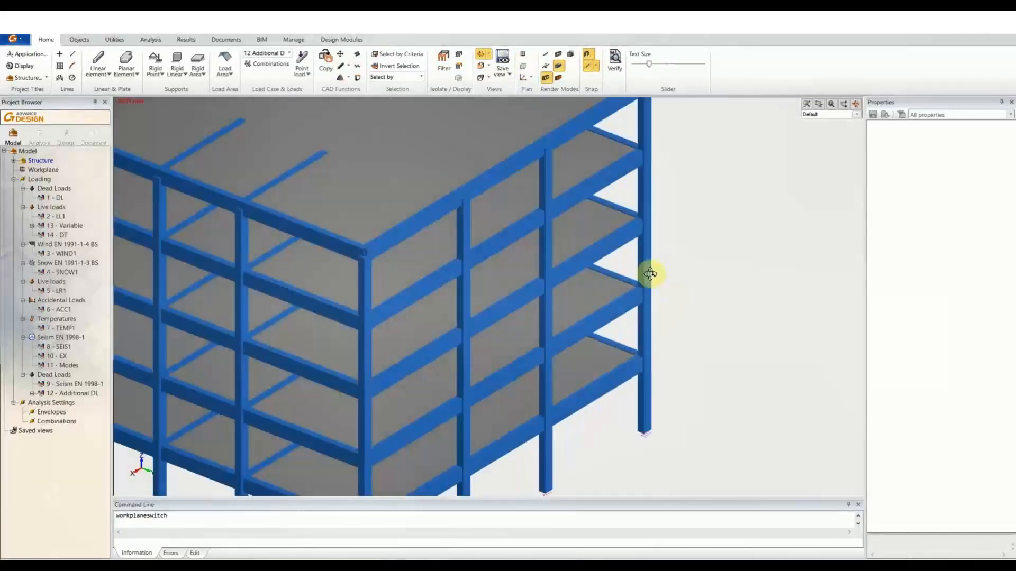
{"action": "left_click", "coordinate": [650, 274]}
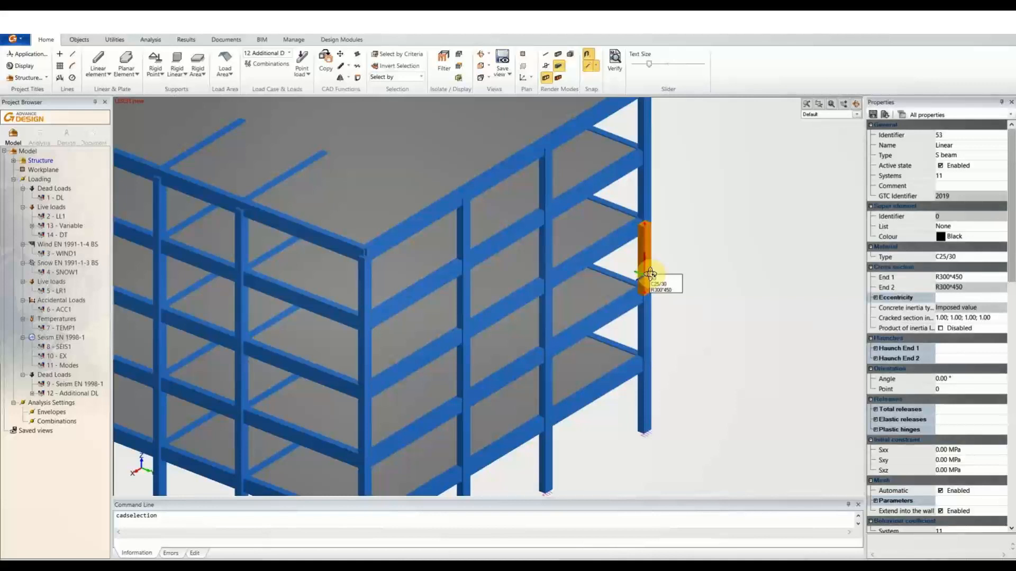
{"action": "key", "text": "Escape"}
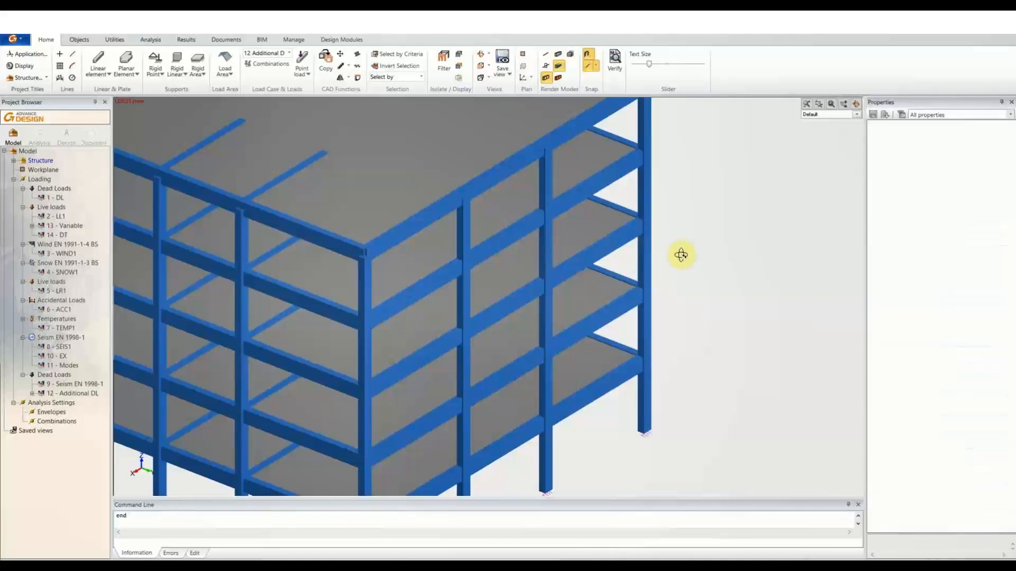
{"action": "scroll", "coordinate": [683, 254], "scroll_direction": "down", "scroll_amount": 5}
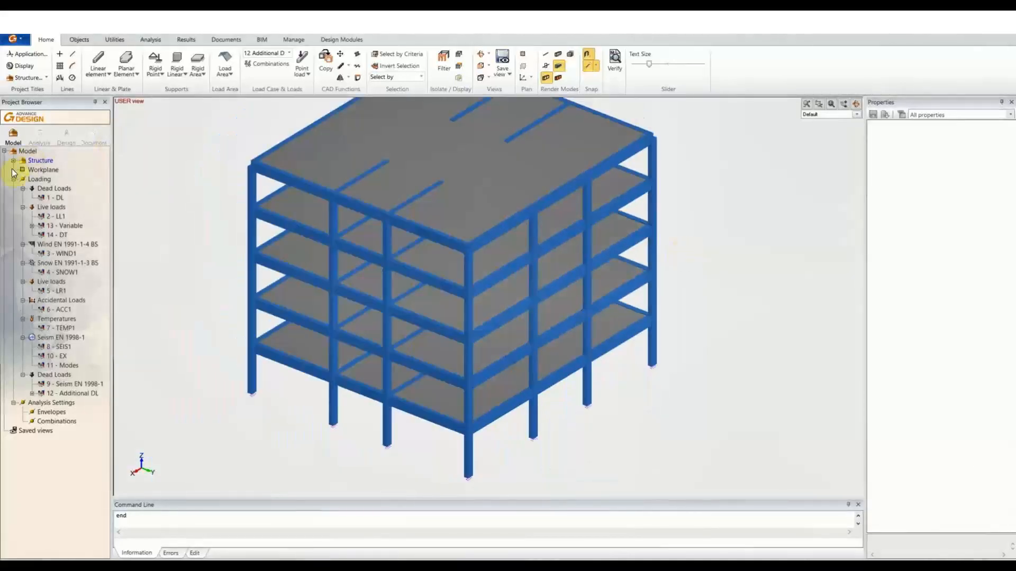
Expand Structure floors and review the Ground, First and Second Floor levels.
{"action": "left_click", "coordinate": [13, 160]}
{"action": "left_click", "coordinate": [71, 171]}
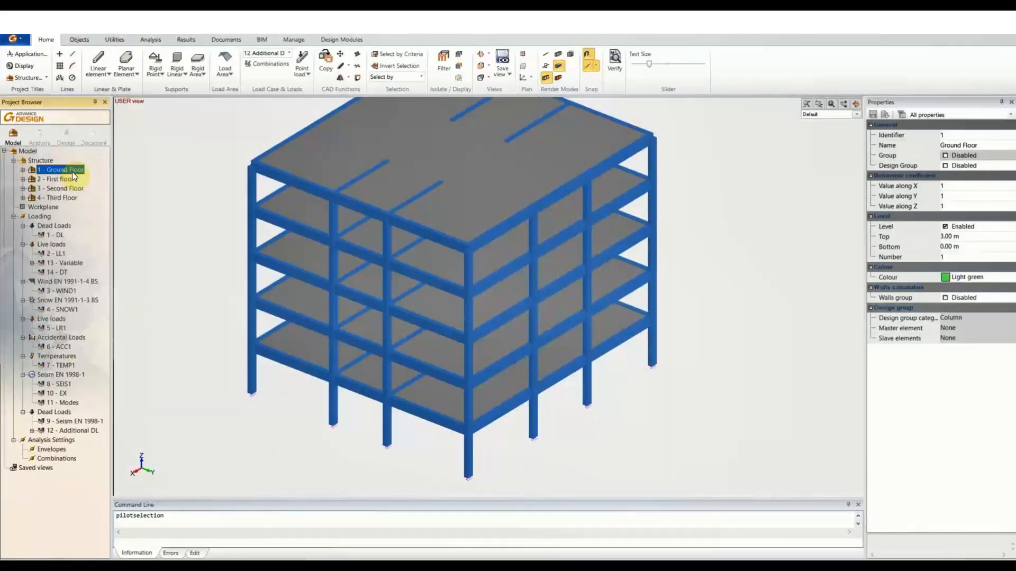
{"action": "left_click", "coordinate": [23, 170]}
{"action": "left_click", "coordinate": [23, 169]}
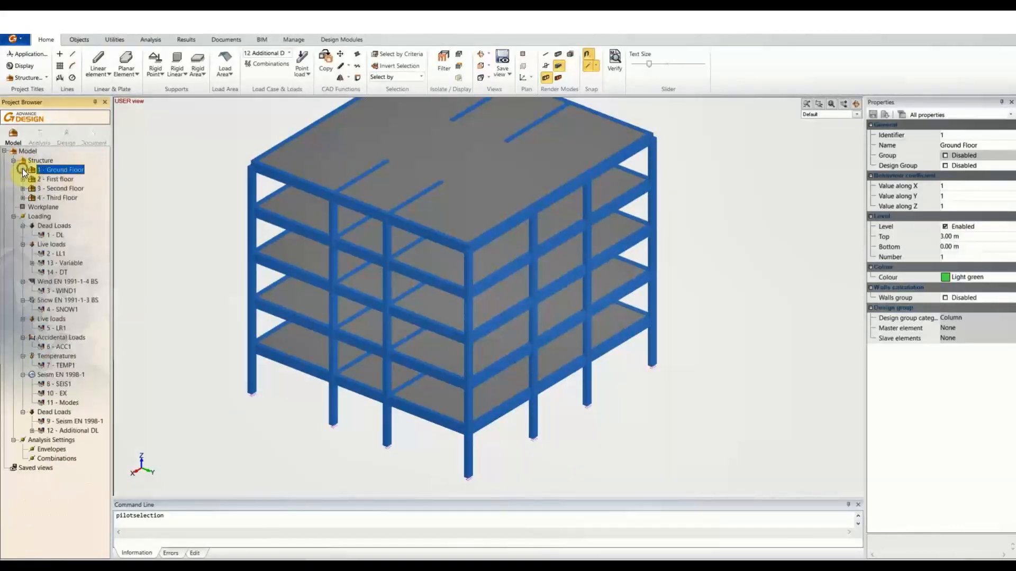
{"action": "left_click", "coordinate": [23, 180]}
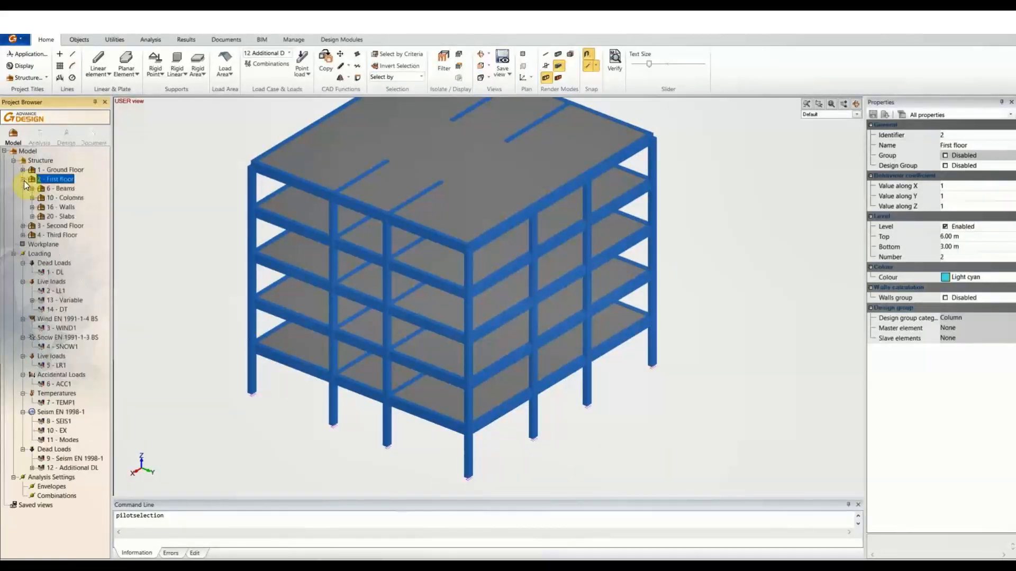
{"action": "left_click", "coordinate": [23, 179]}
{"action": "left_click", "coordinate": [23, 188]}
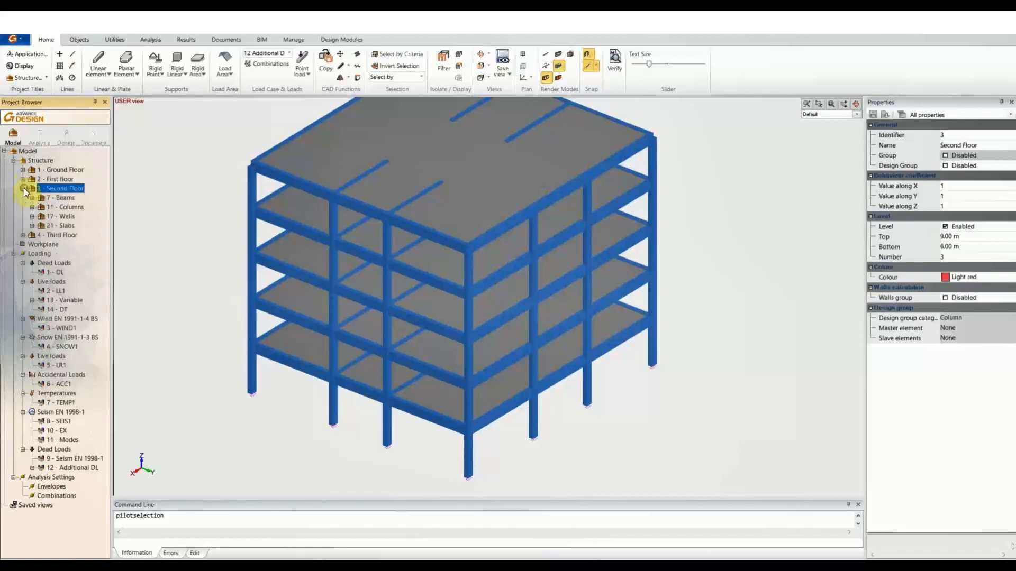
{"action": "left_click", "coordinate": [23, 189]}
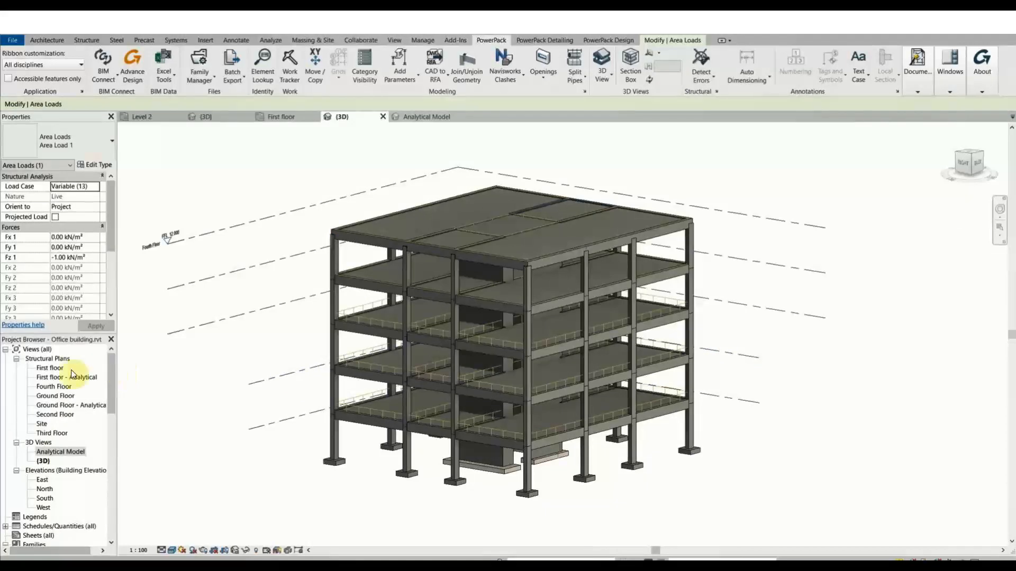
Compare with Revit's First, Ground and Second Floor structural plans, then return to the Office building model.
{"action": "left_click", "coordinate": [57, 368]}
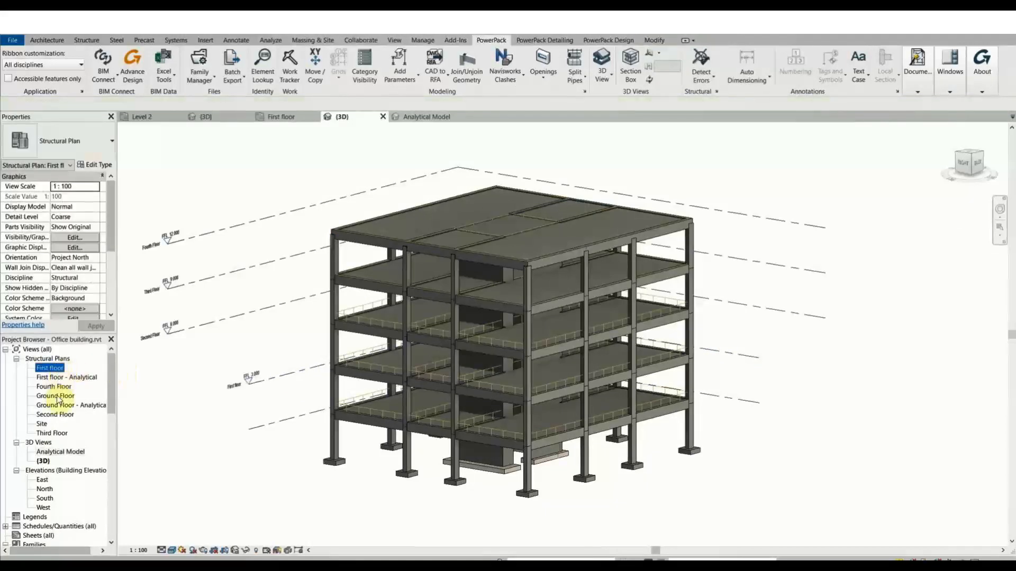
{"action": "left_click", "coordinate": [56, 398]}
{"action": "left_click", "coordinate": [57, 404]}
{"action": "left_click", "coordinate": [56, 415]}
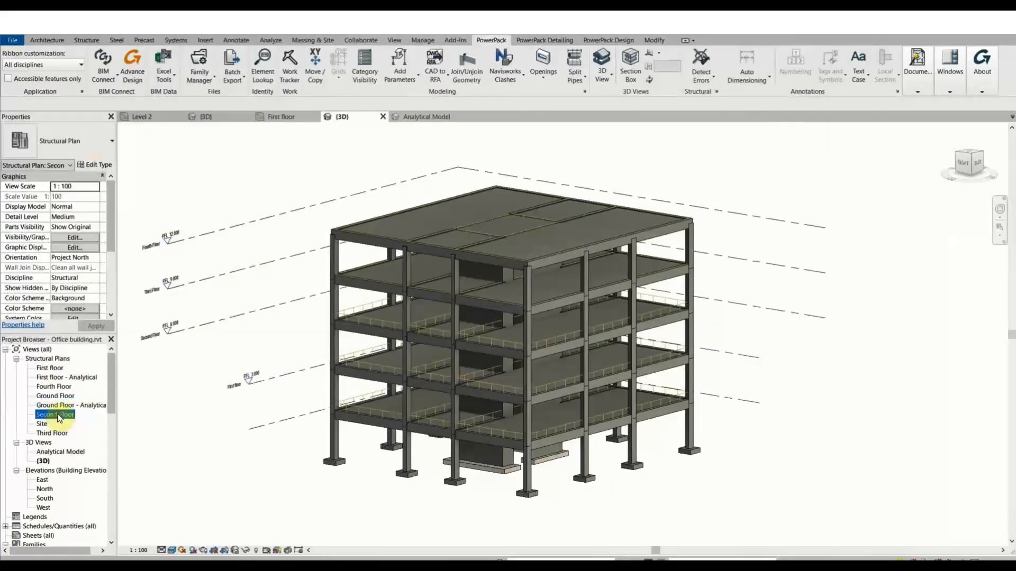
{"action": "left_click", "coordinate": [382, 565]}
{"action": "left_click", "coordinate": [443, 528]}
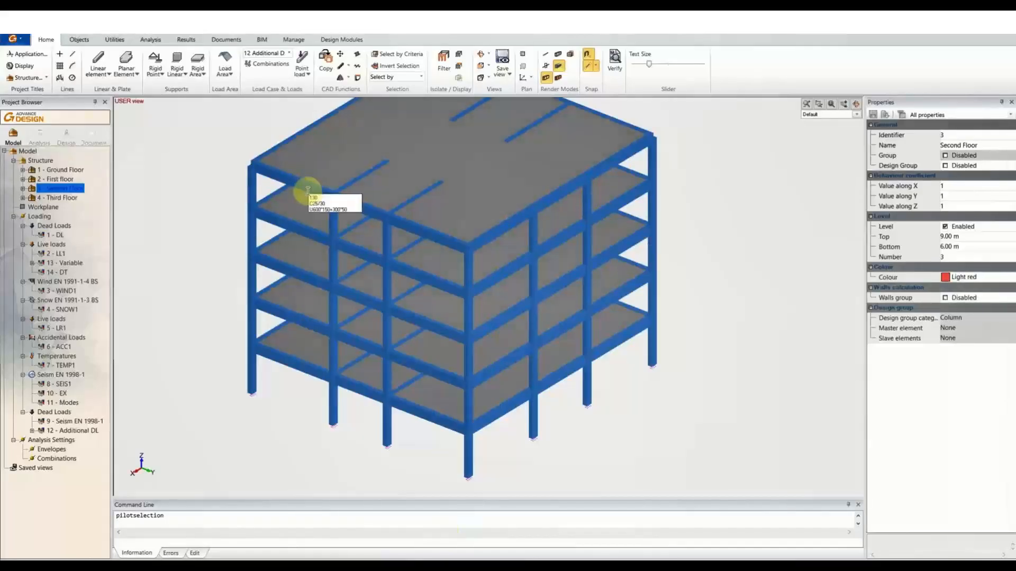
{"action": "scroll", "coordinate": [320, 204], "scroll_direction": "down", "scroll_amount": 5}
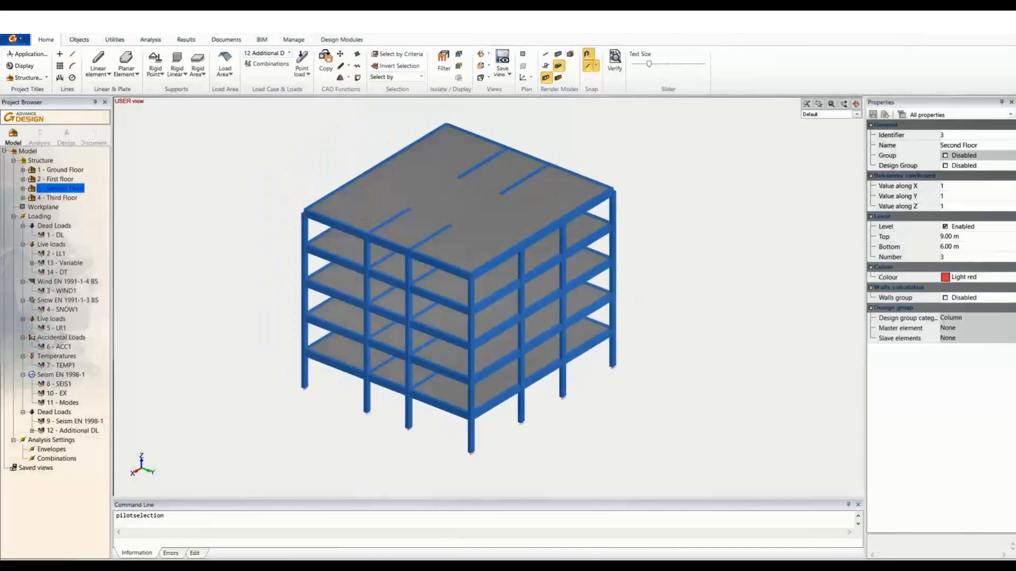
{"action": "left_click", "coordinate": [409, 55]}
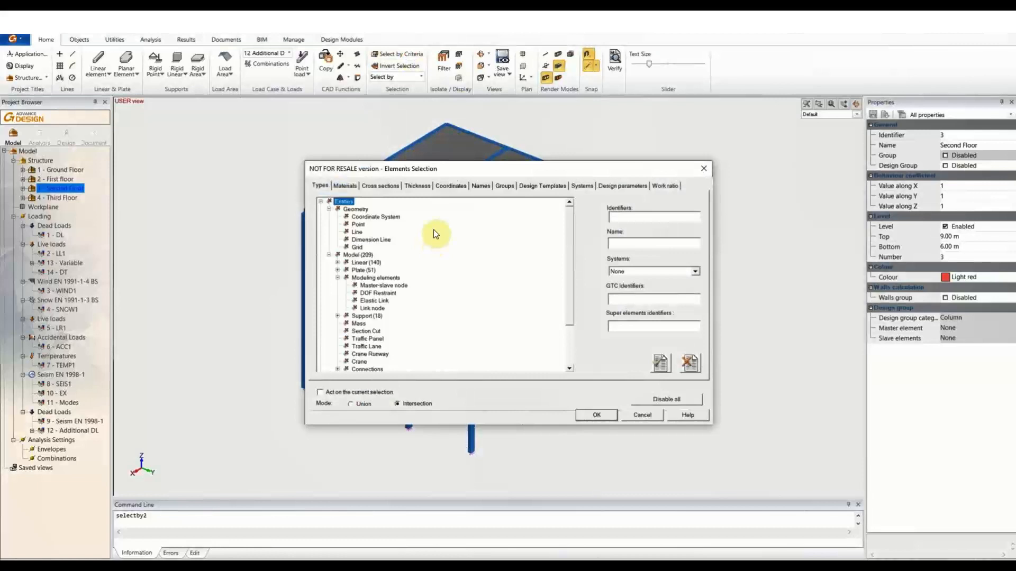
{"action": "left_click", "coordinate": [384, 186]}
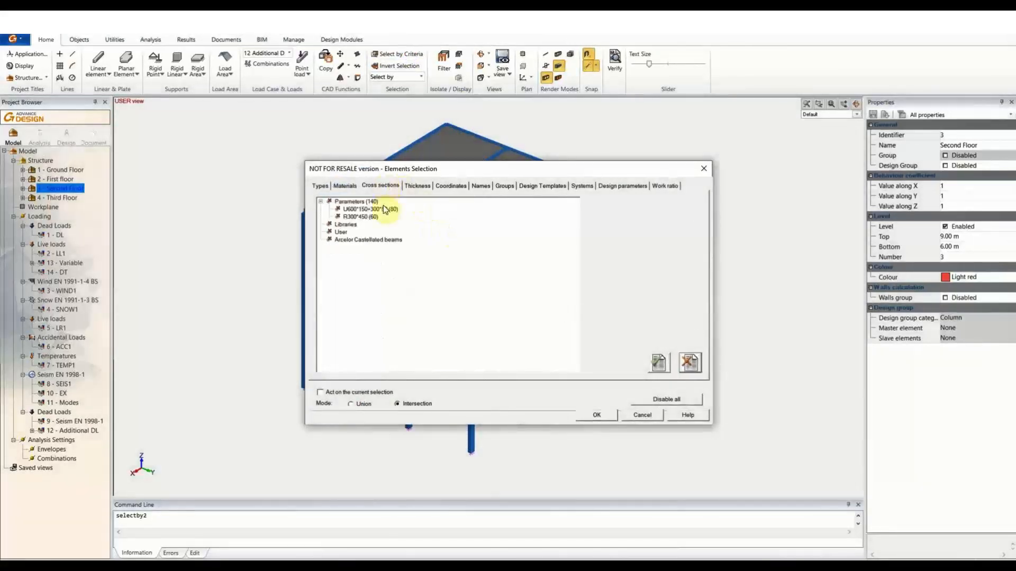
{"action": "left_click", "coordinate": [360, 216]}
{"action": "left_click", "coordinate": [703, 169]}
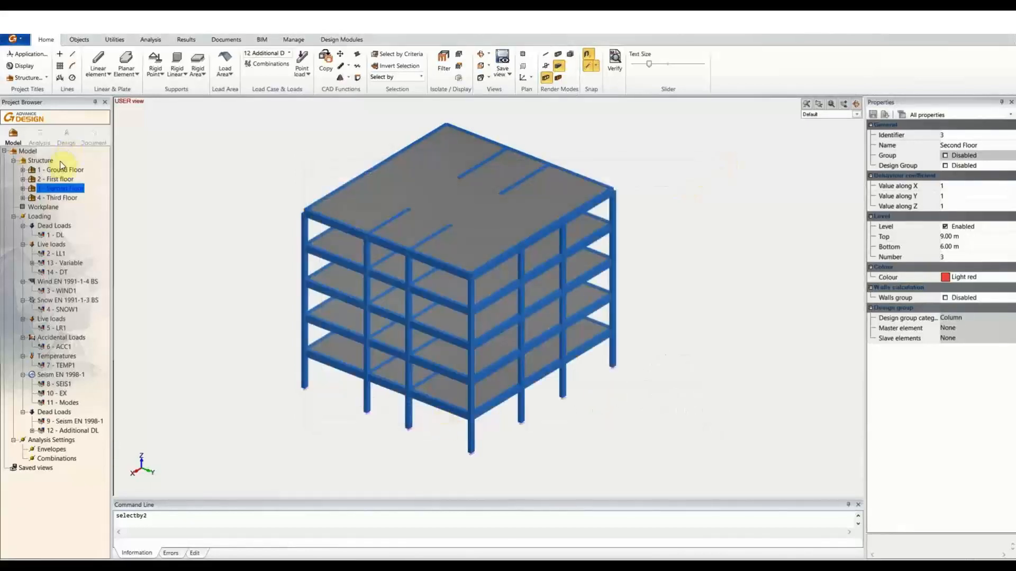
Select all ground-floor columns and change their End 1 section to a 600 mm Square C600.
{"action": "left_click", "coordinate": [23, 169]}
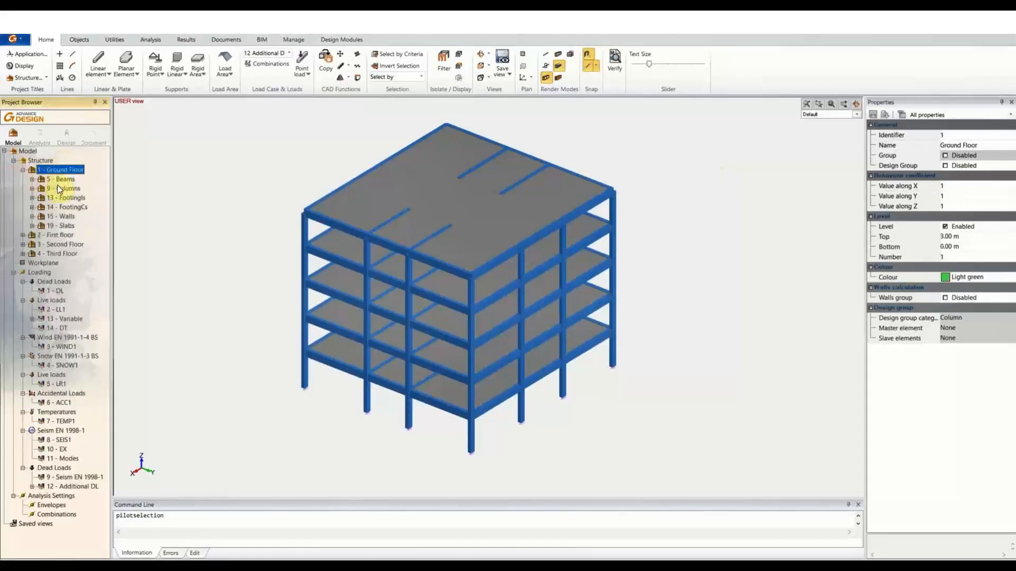
{"action": "left_click", "coordinate": [61, 188]}
{"action": "double_click", "coordinate": [59, 188]}
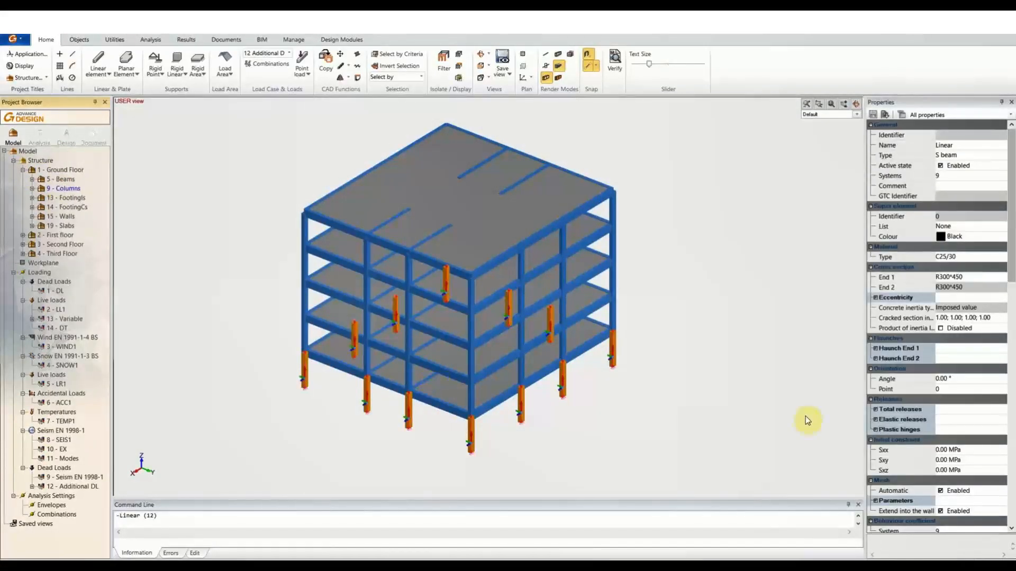
{"action": "left_click", "coordinate": [966, 278]}
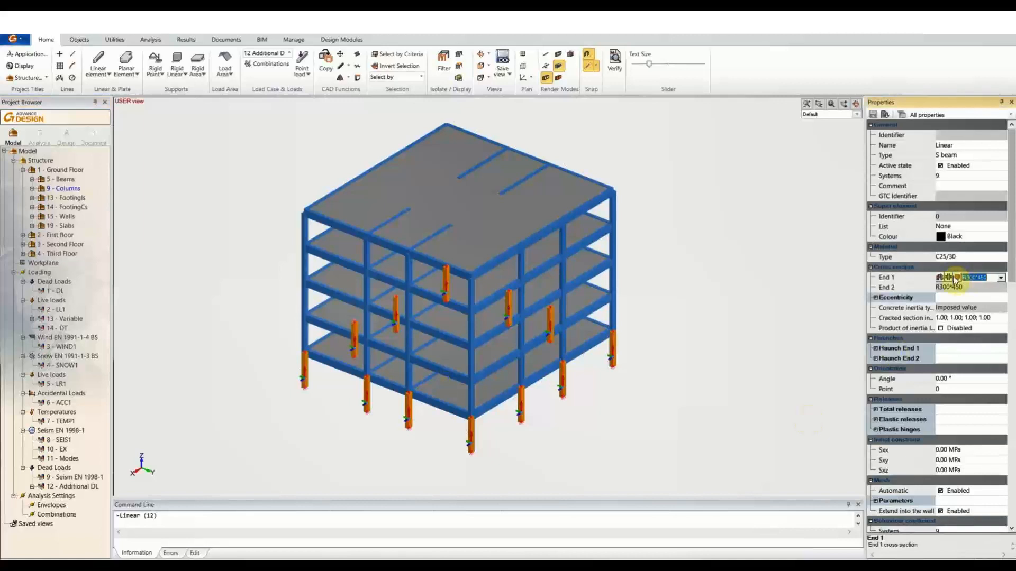
{"action": "left_click", "coordinate": [956, 278]}
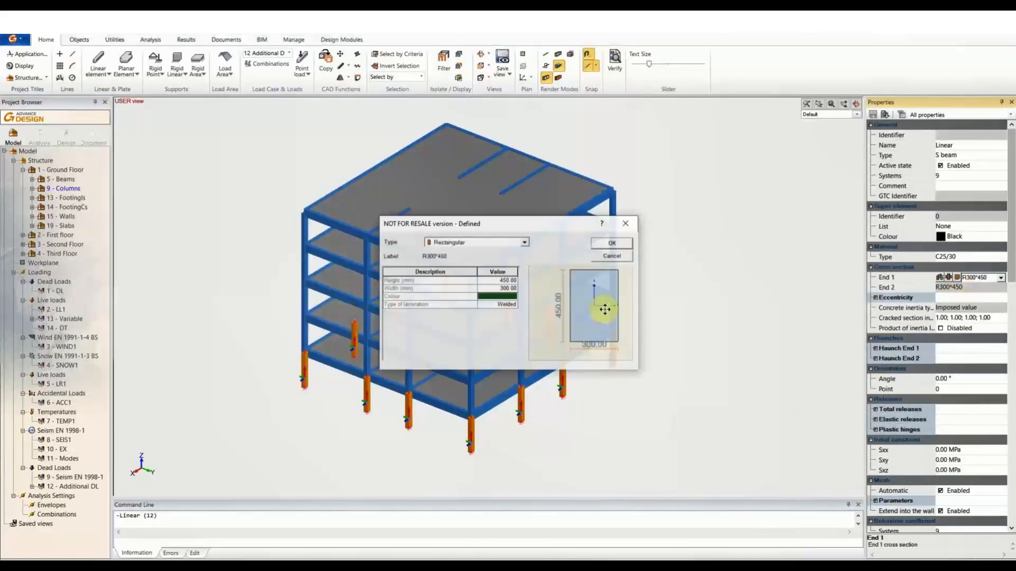
{"action": "left_click", "coordinate": [525, 242]}
{"action": "left_click", "coordinate": [444, 259]}
{"action": "double_click", "coordinate": [509, 283]}
{"action": "type", "text": "6"}
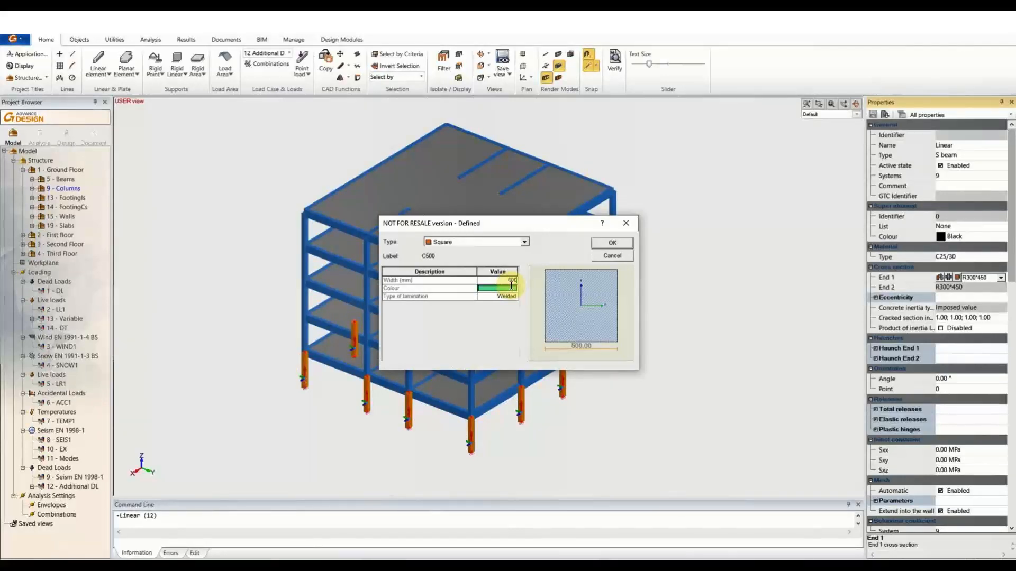
{"action": "left_click", "coordinate": [446, 281]}
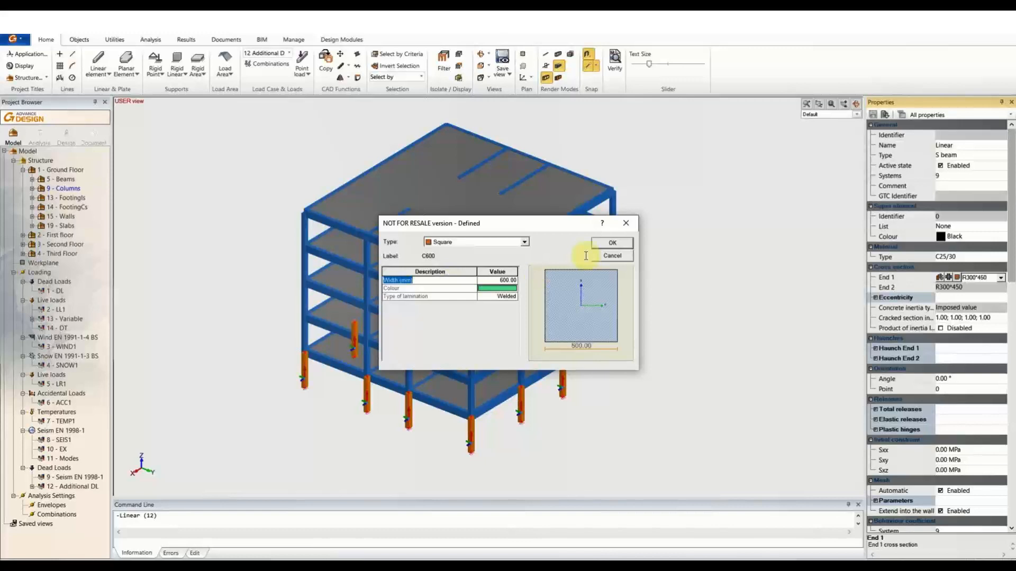
{"action": "left_click", "coordinate": [613, 242]}
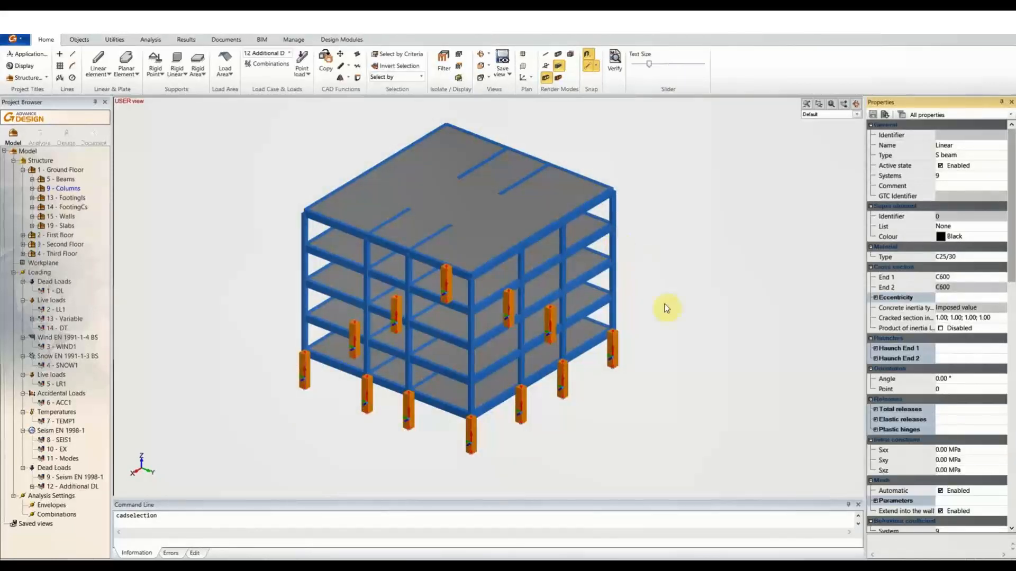
Zoom in on a ground-floor column base, delete its rigid point support, then view the whole building.
{"action": "key", "text": "Escape"}
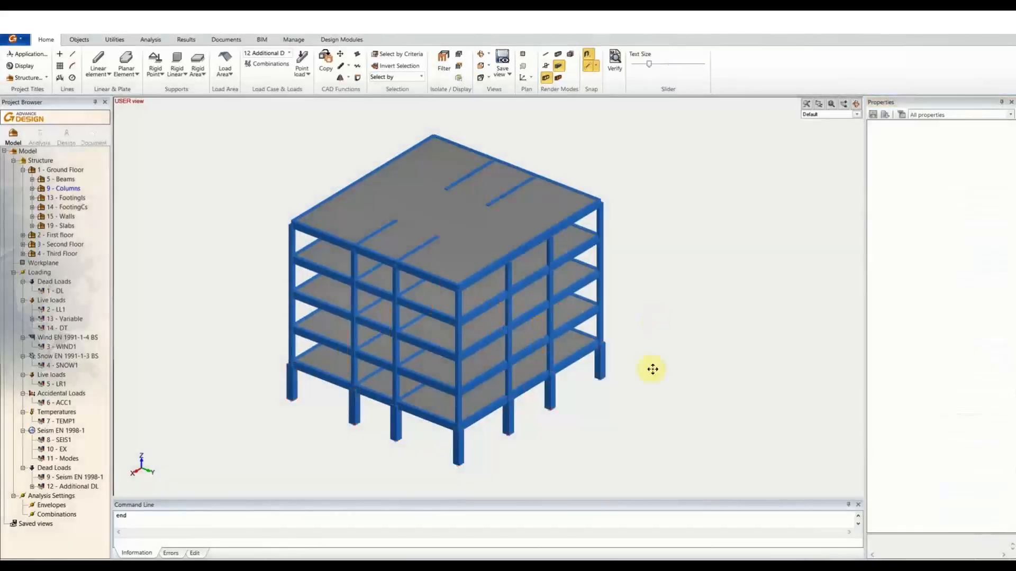
{"action": "scroll", "coordinate": [548, 408], "scroll_direction": "up", "scroll_amount": 1}
{"action": "middle_click_drag", "start_coordinate": [496, 474], "coordinate": [539, 447]}
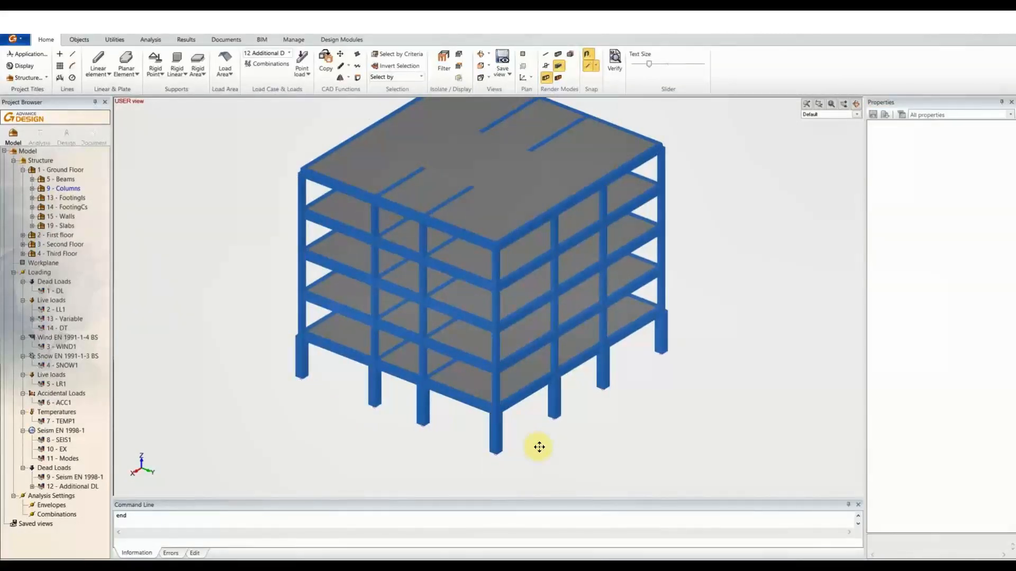
{"action": "middle_click_drag", "start_coordinate": [545, 426], "coordinate": [529, 442]}
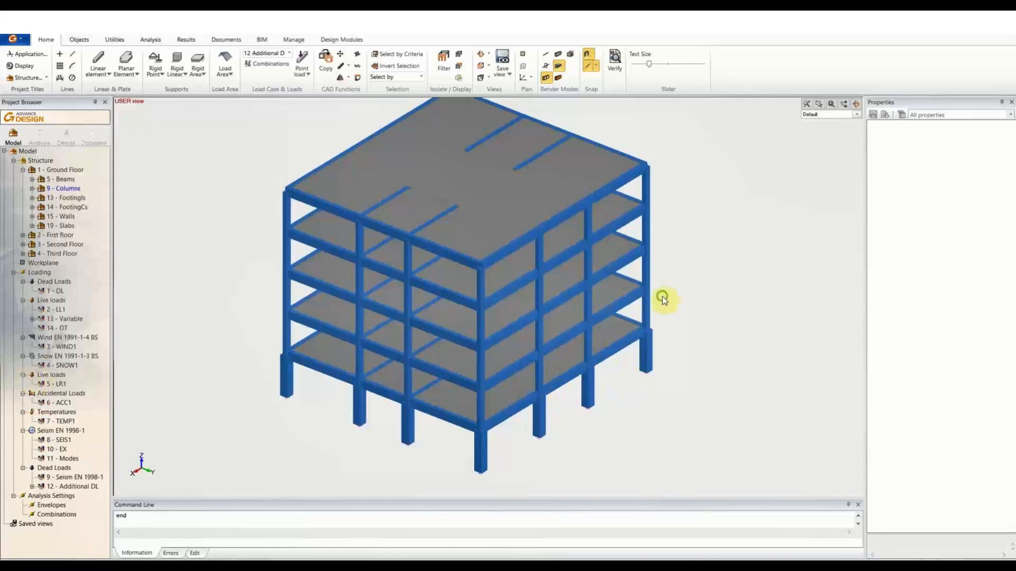
{"action": "middle_click_drag", "start_coordinate": [662, 299], "coordinate": [624, 329]}
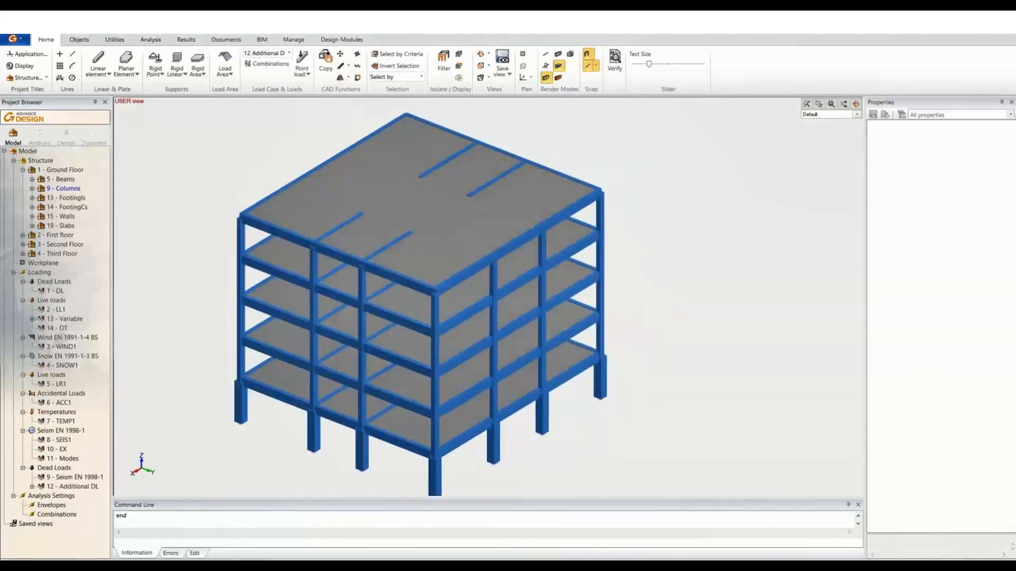
{"action": "middle_click_drag", "start_coordinate": [585, 301], "coordinate": [646, 295]}
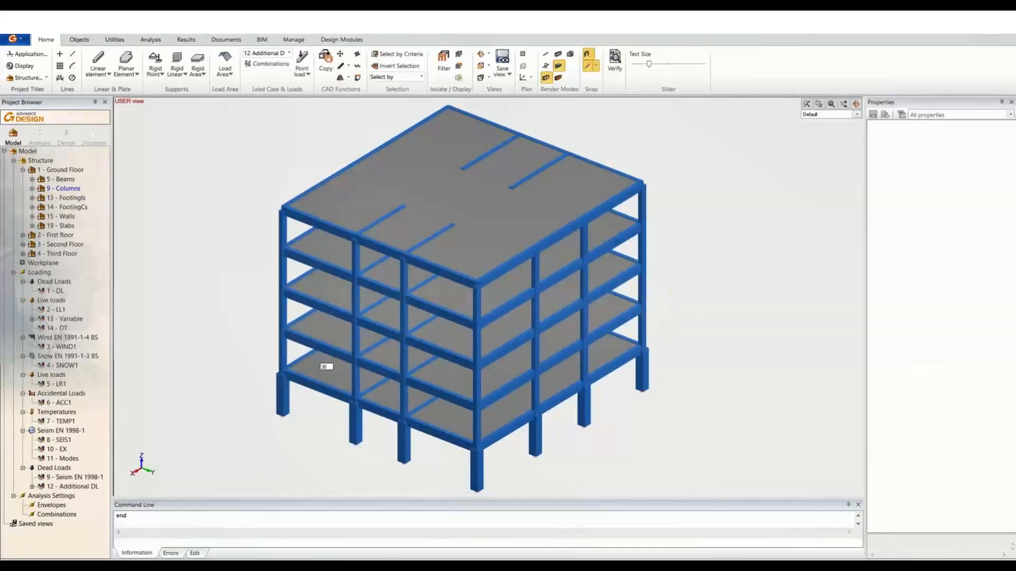
{"action": "scroll", "coordinate": [653, 284], "scroll_direction": "up", "scroll_amount": 6}
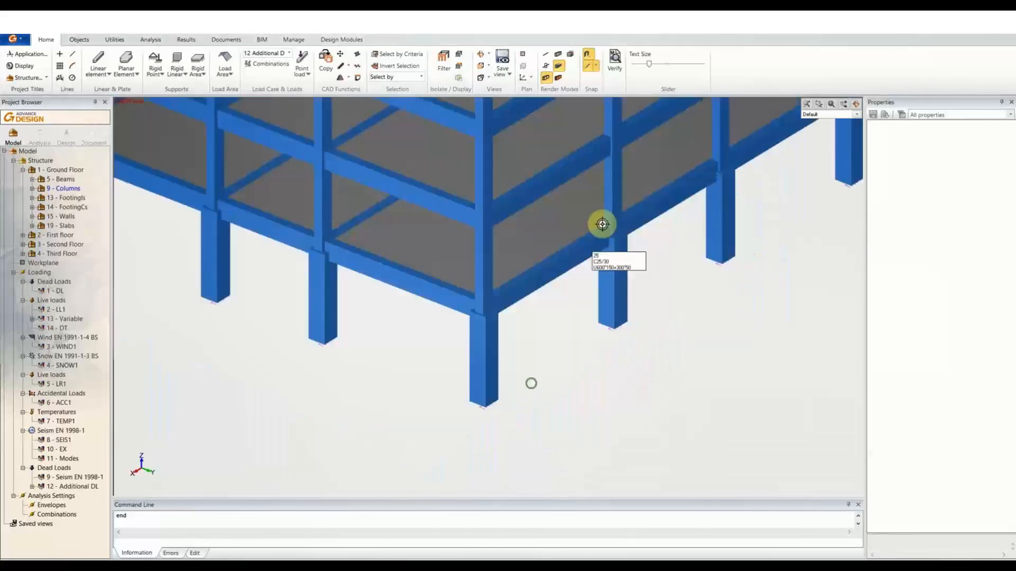
{"action": "scroll", "coordinate": [530, 345], "scroll_direction": "up", "scroll_amount": 3}
{"action": "left_click", "coordinate": [529, 338]}
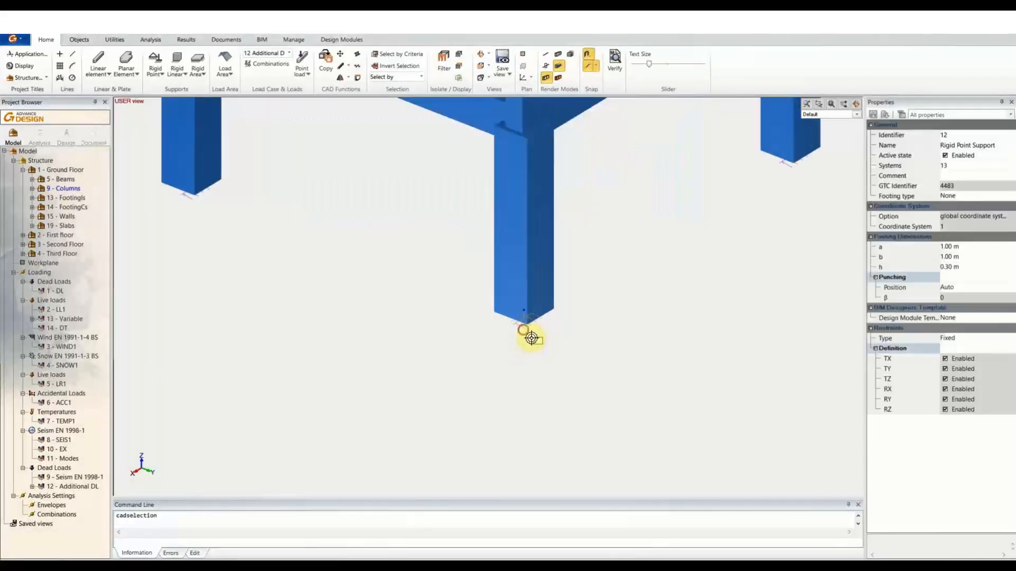
{"action": "scroll", "coordinate": [203, 211], "scroll_direction": "up", "scroll_amount": 3}
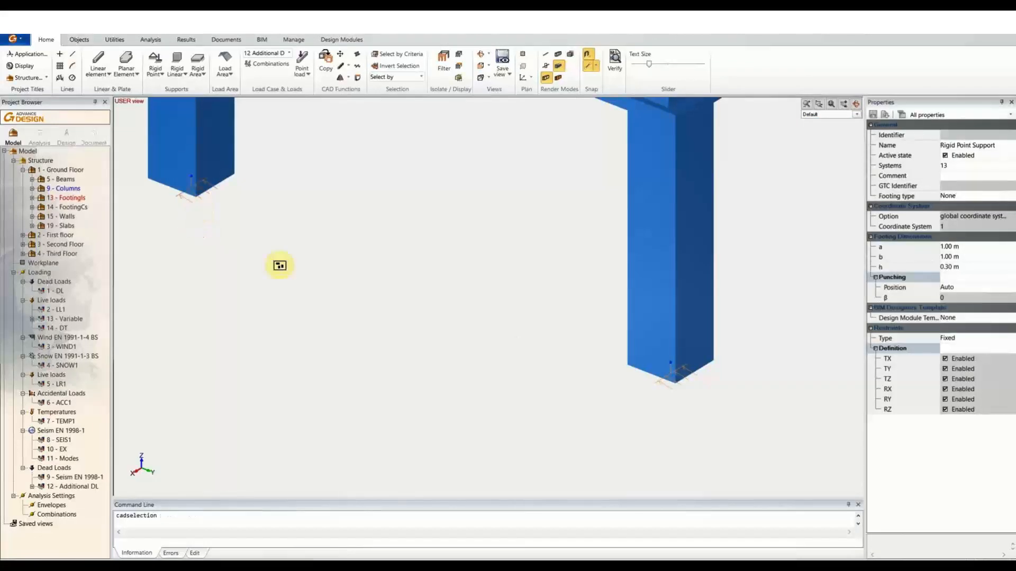
{"action": "key", "text": "Delete"}
{"action": "scroll", "coordinate": [326, 287], "scroll_direction": "down", "scroll_amount": 8}
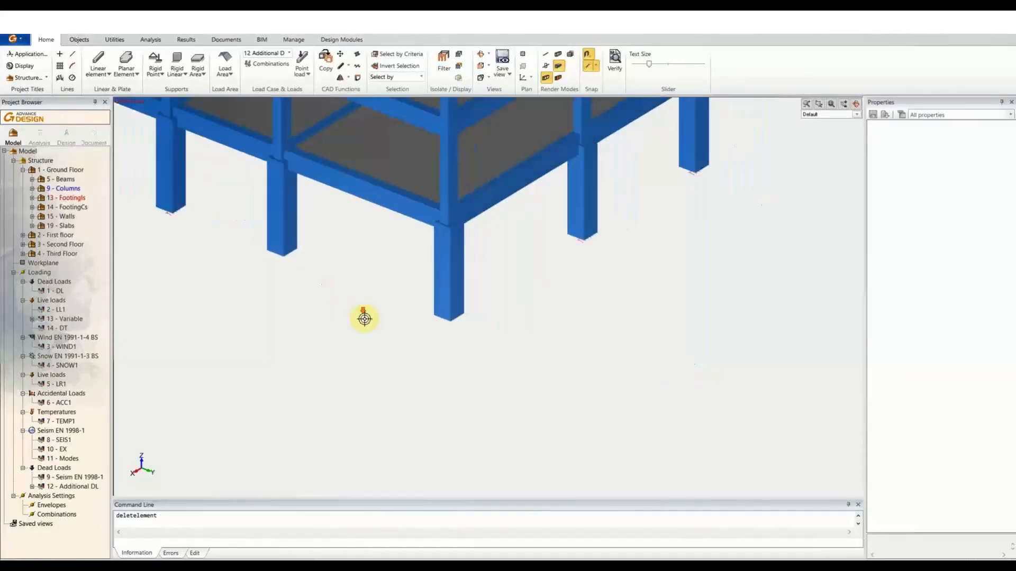
{"action": "middle_click_drag", "start_coordinate": [419, 173], "coordinate": [485, 322]}
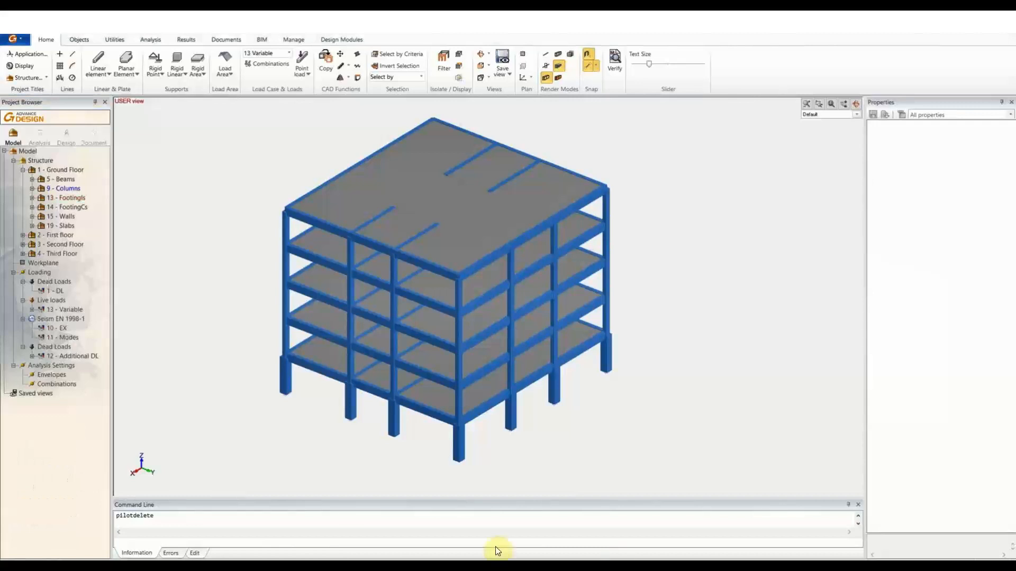
Use GRAITEC BIM Export on the BIM tab to save a .gtcx archive named 'AD Changes 1'.
{"action": "left_click", "coordinate": [258, 40]}
{"action": "left_click", "coordinate": [20, 70]}
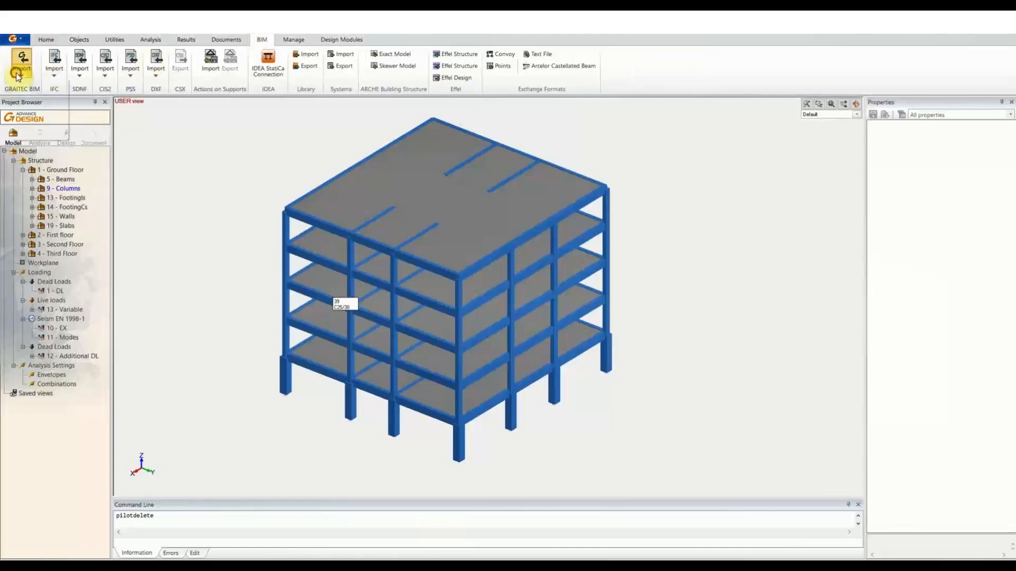
{"action": "left_click", "coordinate": [33, 109]}
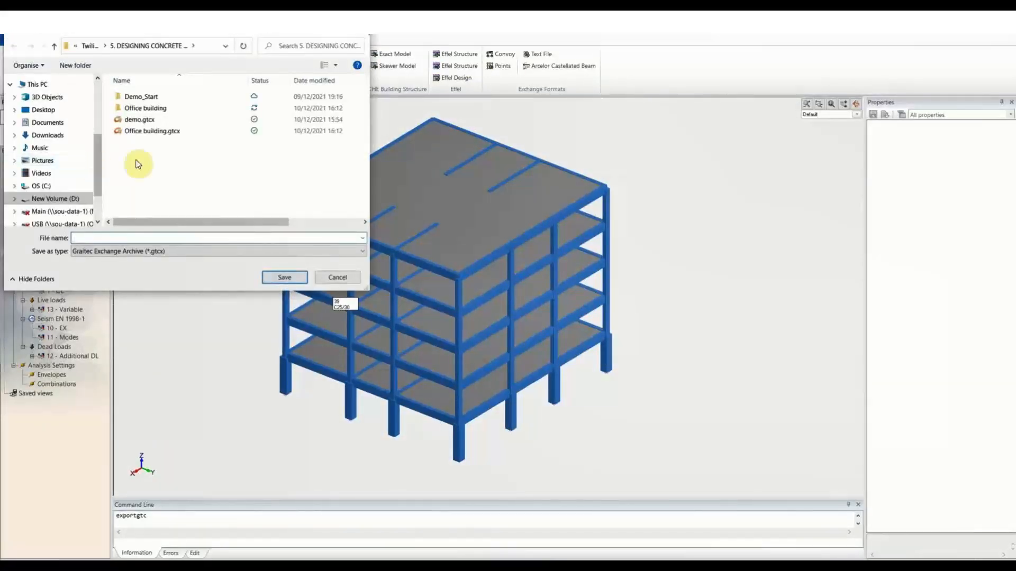
{"action": "type", "text": "AD"}
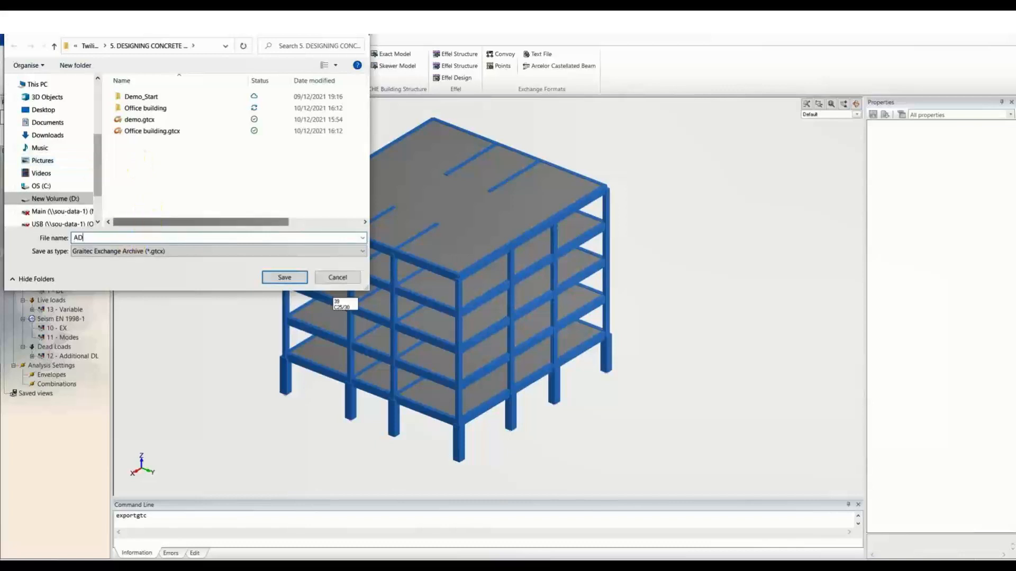
{"action": "type", "text": " Changes 1"}
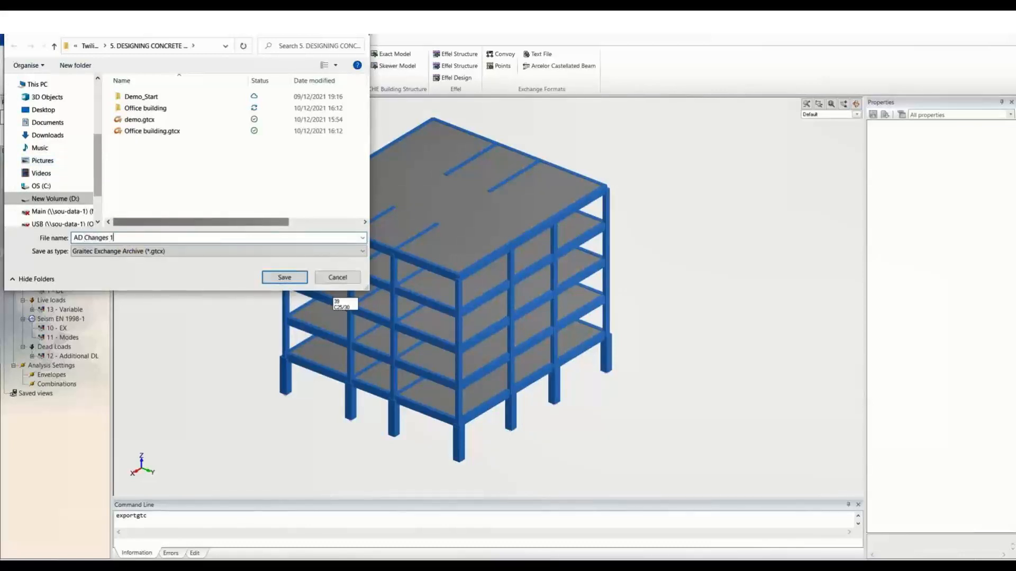
{"action": "left_click", "coordinate": [284, 275]}
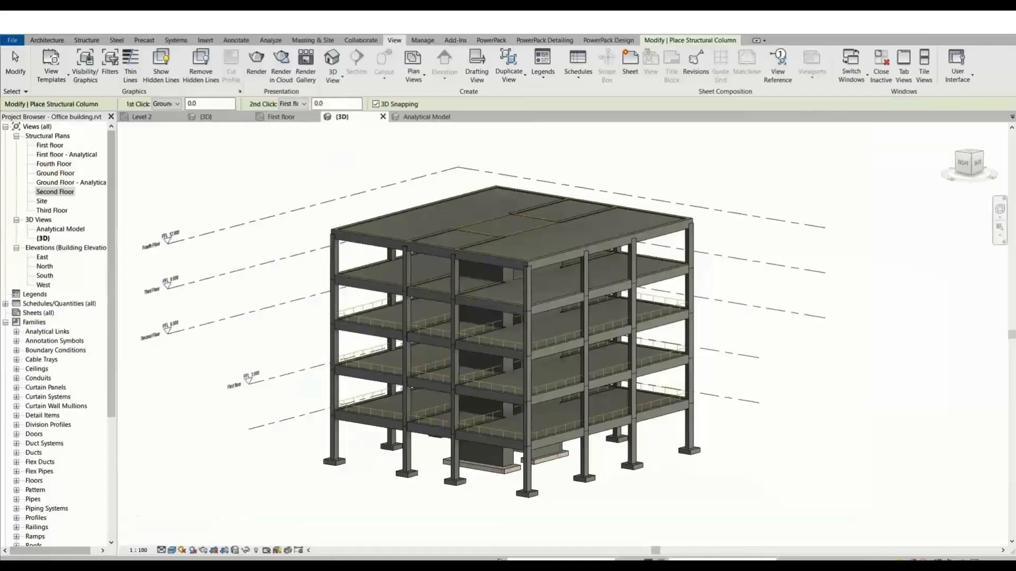
Load AD Changes 1.gtcx into BIM Connect Synchronization: 98 modified, 2 deleted, 151 unchanged.
{"action": "left_click", "coordinate": [497, 39]}
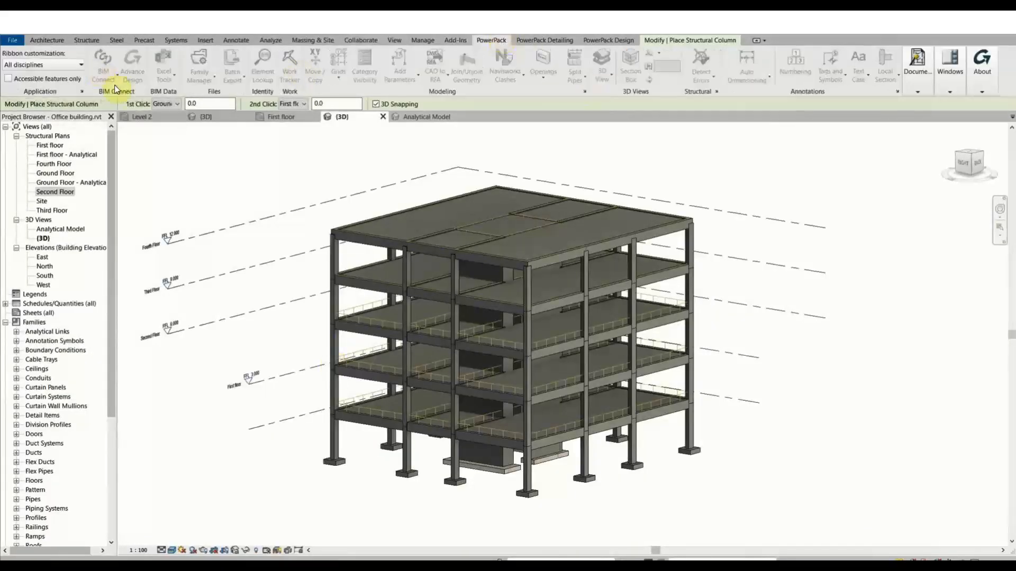
{"action": "left_click", "coordinate": [247, 174]}
{"action": "key", "text": "Escape"}
{"action": "key", "text": "Escape"}
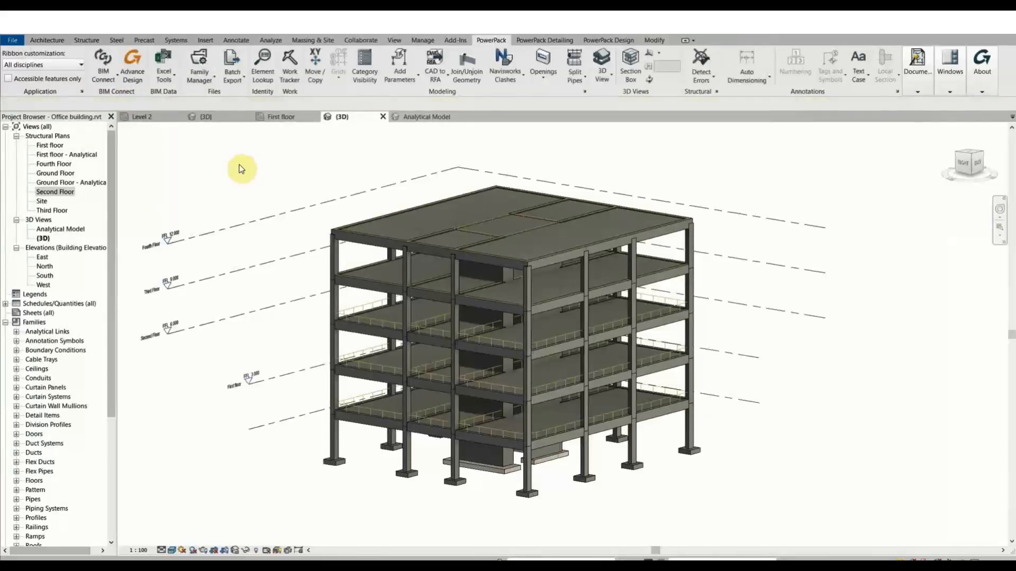
{"action": "left_click", "coordinate": [112, 80]}
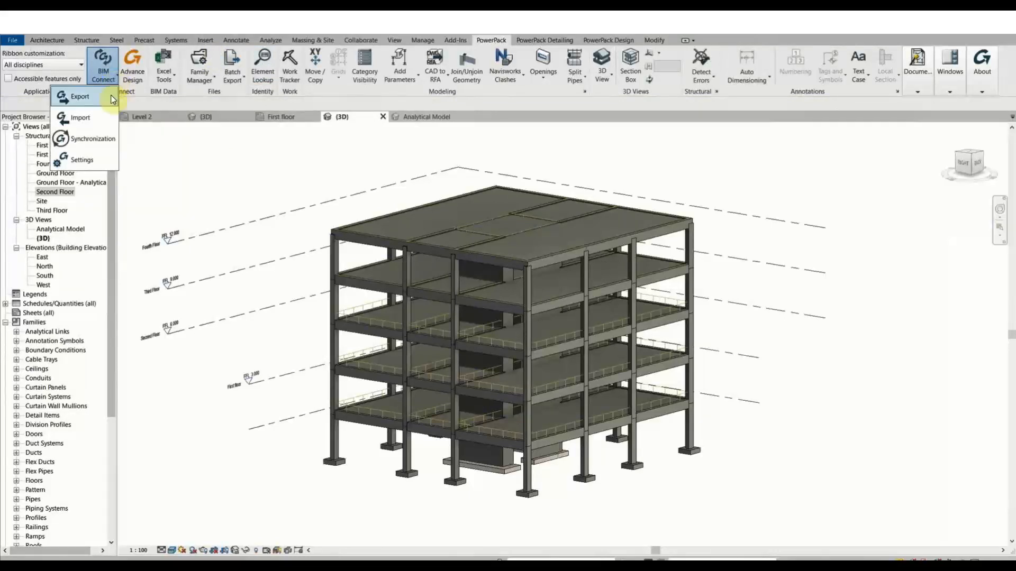
{"action": "left_click", "coordinate": [103, 138]}
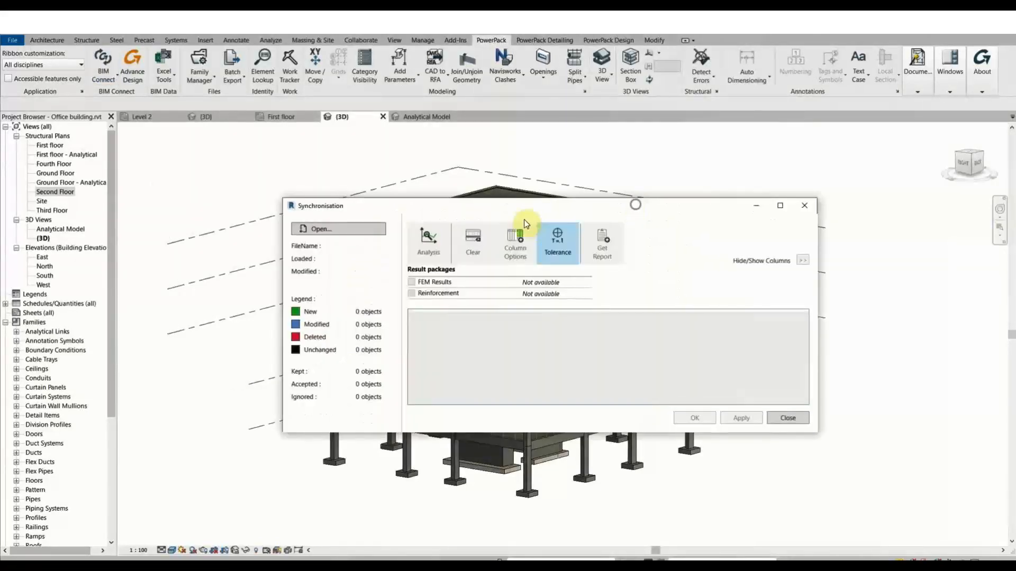
{"action": "left_click", "coordinate": [366, 229]}
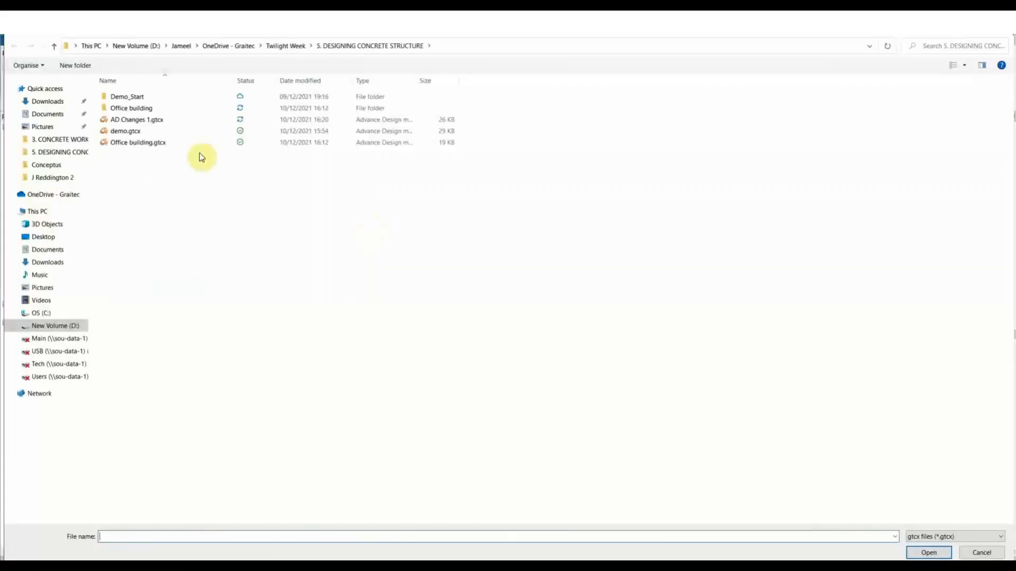
{"action": "left_click", "coordinate": [163, 119]}
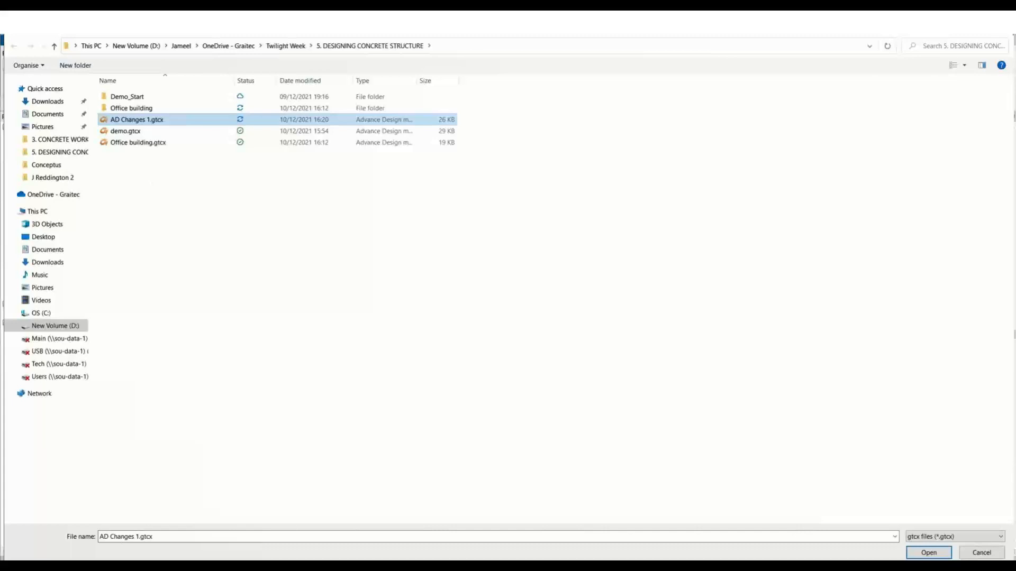
{"action": "left_click", "coordinate": [929, 552]}
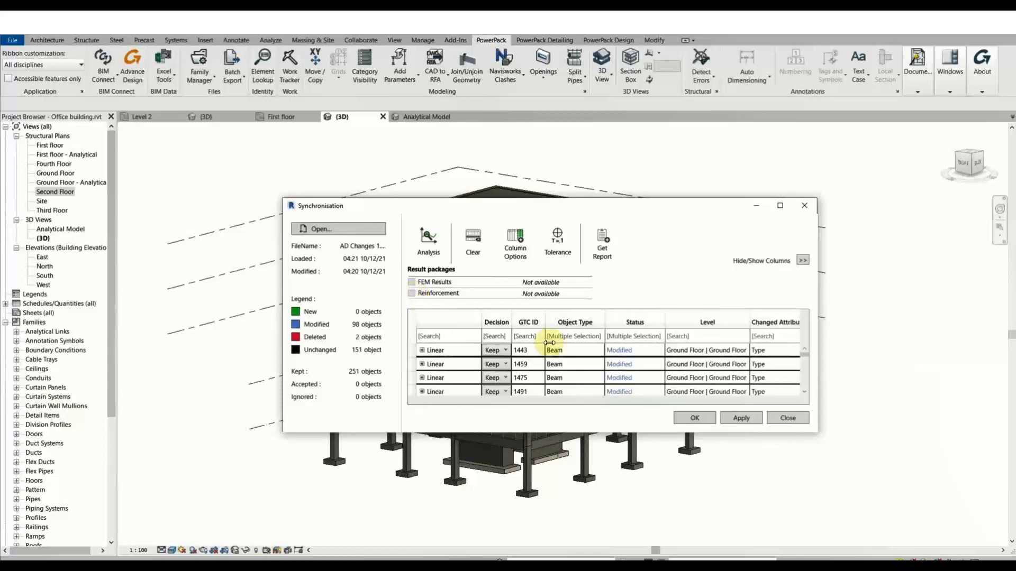
Filter the synchronisation list to columns and expand column 1251's changed parameters.
{"action": "scroll", "coordinate": [543, 365], "scroll_direction": "down", "scroll_amount": 5}
{"action": "scroll", "coordinate": [582, 371], "scroll_direction": "up", "scroll_amount": 2}
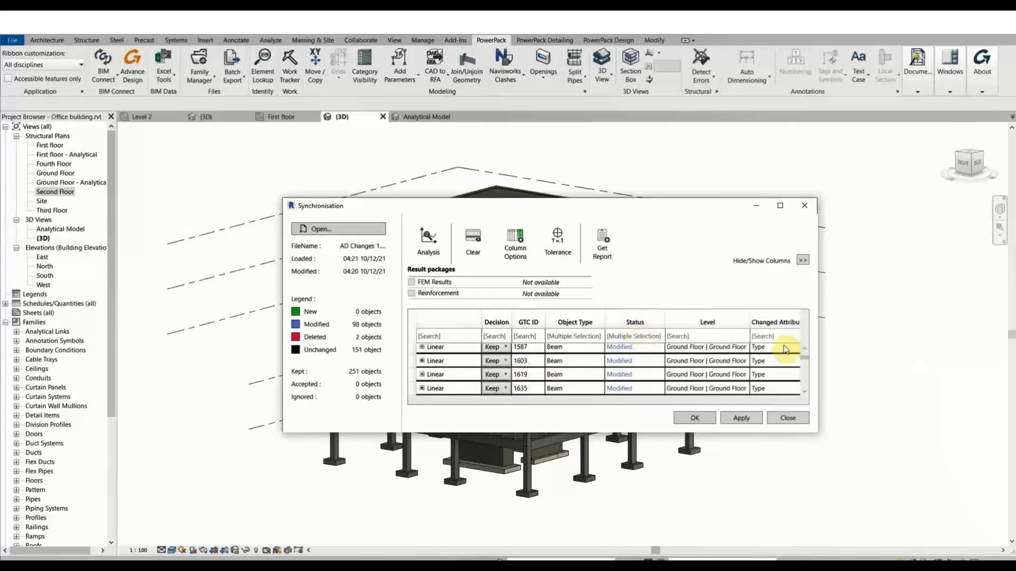
{"action": "left_click_drag", "start_coordinate": [805, 359], "coordinate": [807, 383]}
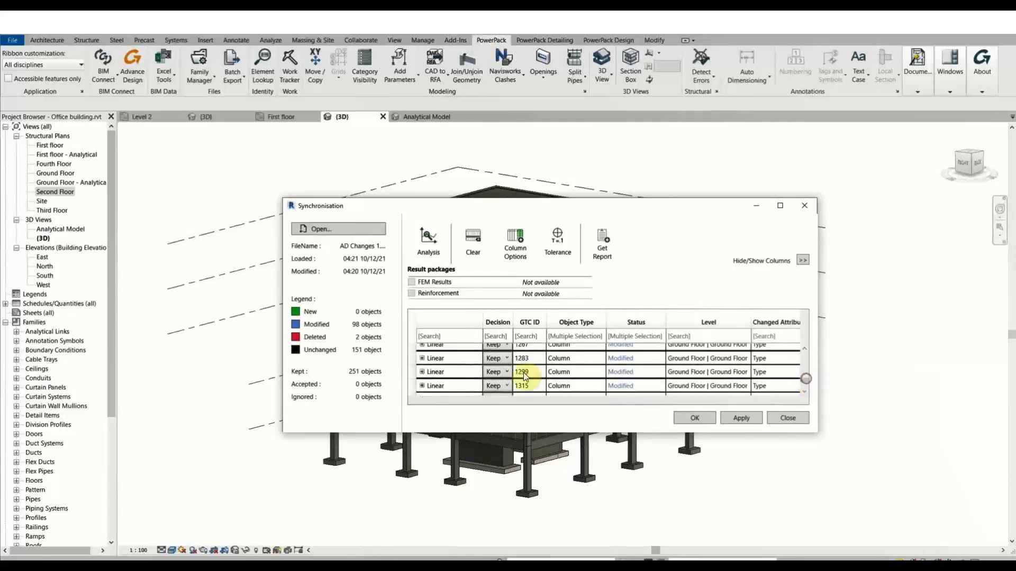
{"action": "left_click_drag", "start_coordinate": [552, 432], "coordinate": [569, 496]}
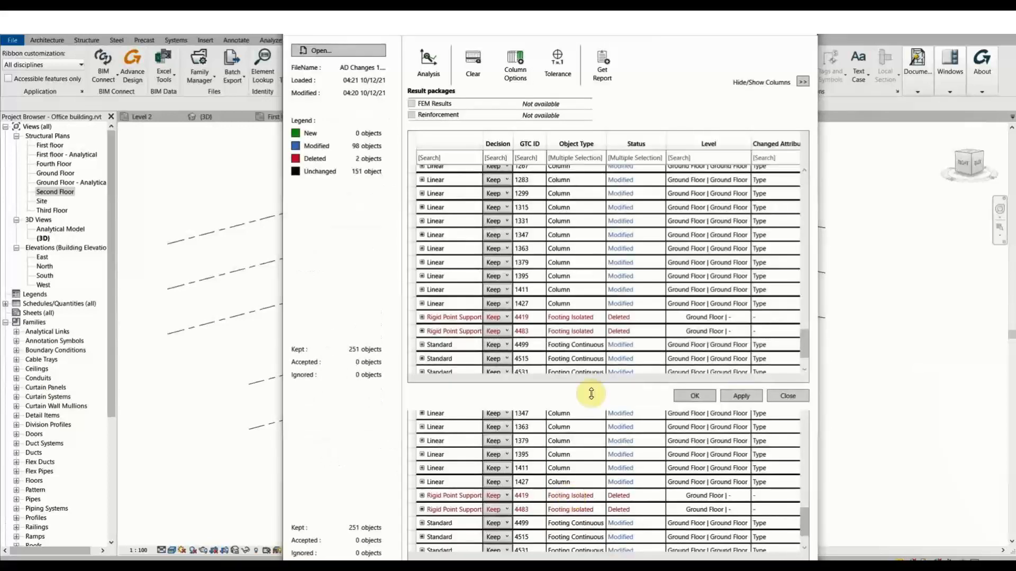
{"action": "type", "text": "column"}
{"action": "left_click", "coordinate": [571, 168]}
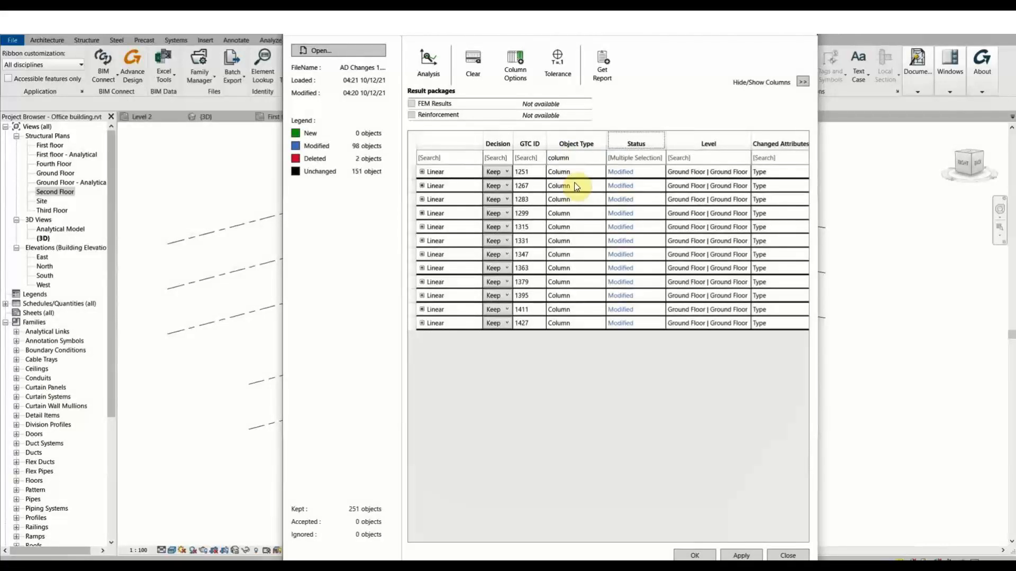
{"action": "left_click", "coordinate": [423, 172]}
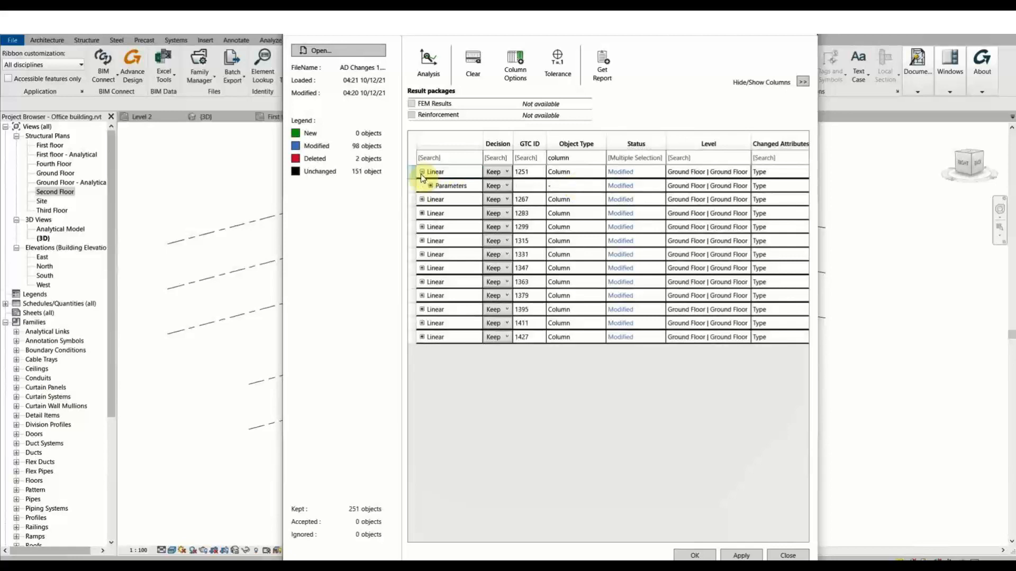
{"action": "left_click", "coordinate": [430, 185]}
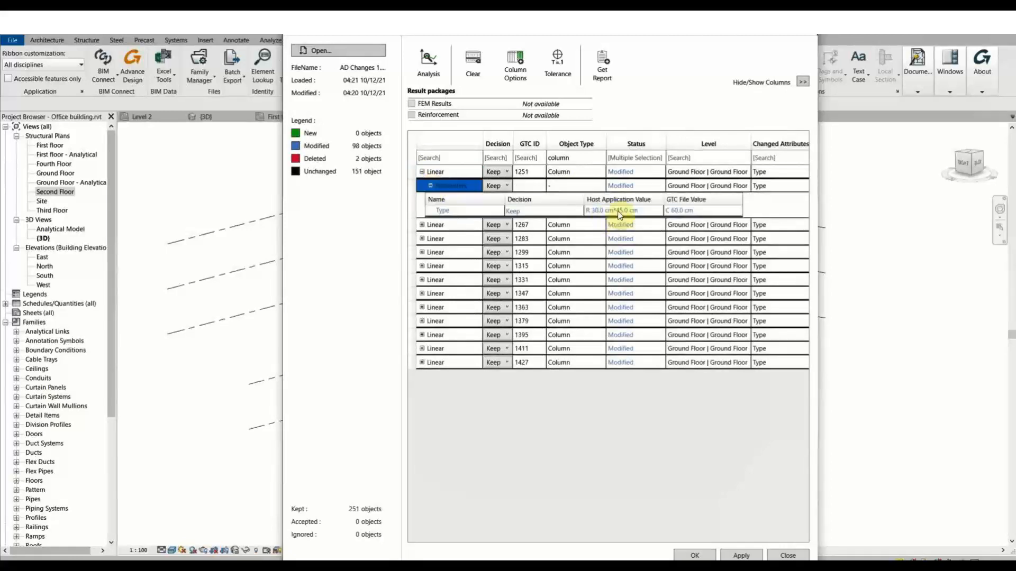
{"action": "left_click", "coordinate": [632, 210]}
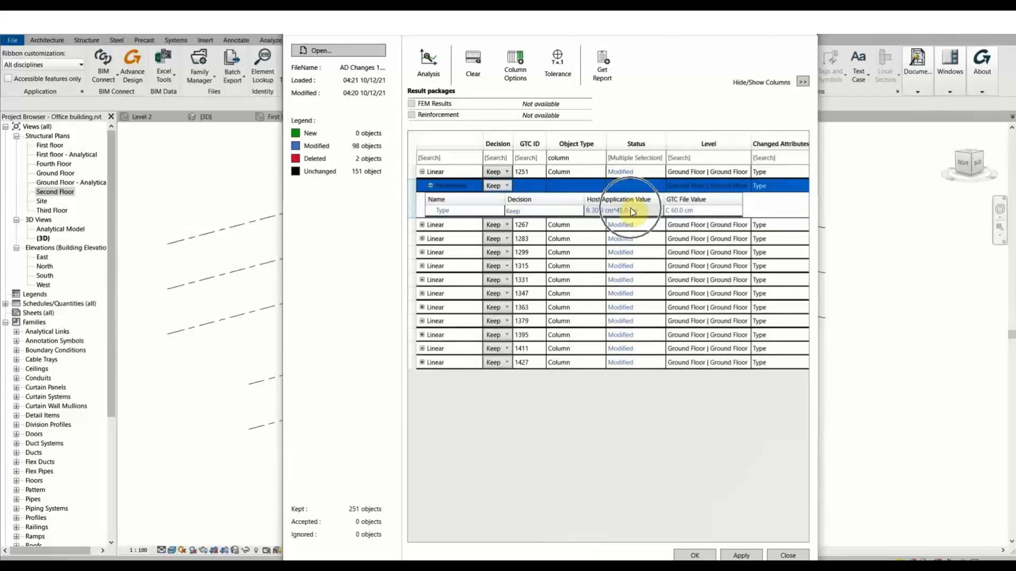
Compare column 1251's Revit and file sizes, collapse its details and select all rows.
{"action": "left_click_drag", "start_coordinate": [562, 39], "coordinate": [644, 61]}
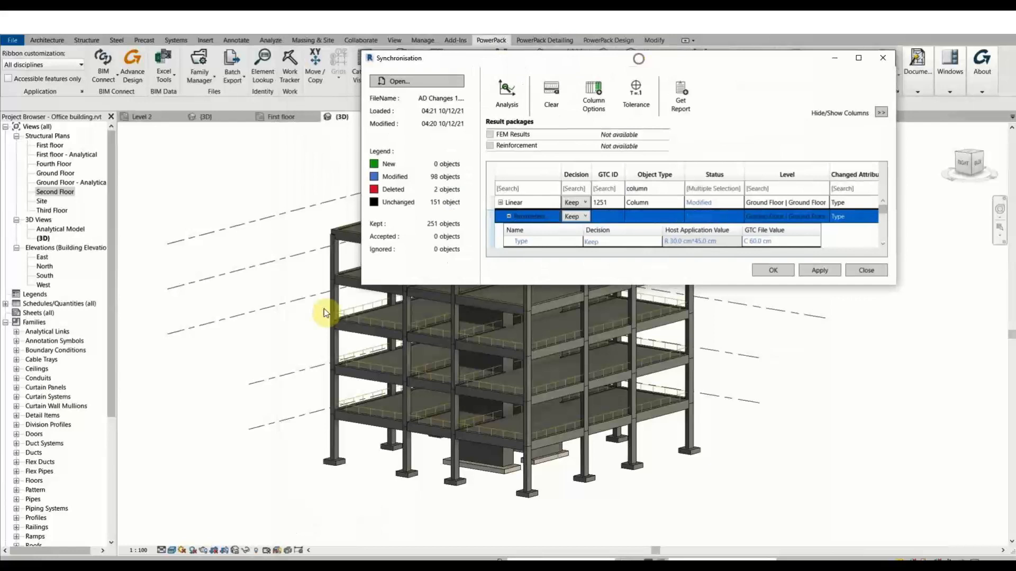
{"action": "left_click", "coordinate": [334, 301]}
{"action": "left_click_drag", "start_coordinate": [706, 284], "coordinate": [640, 481]}
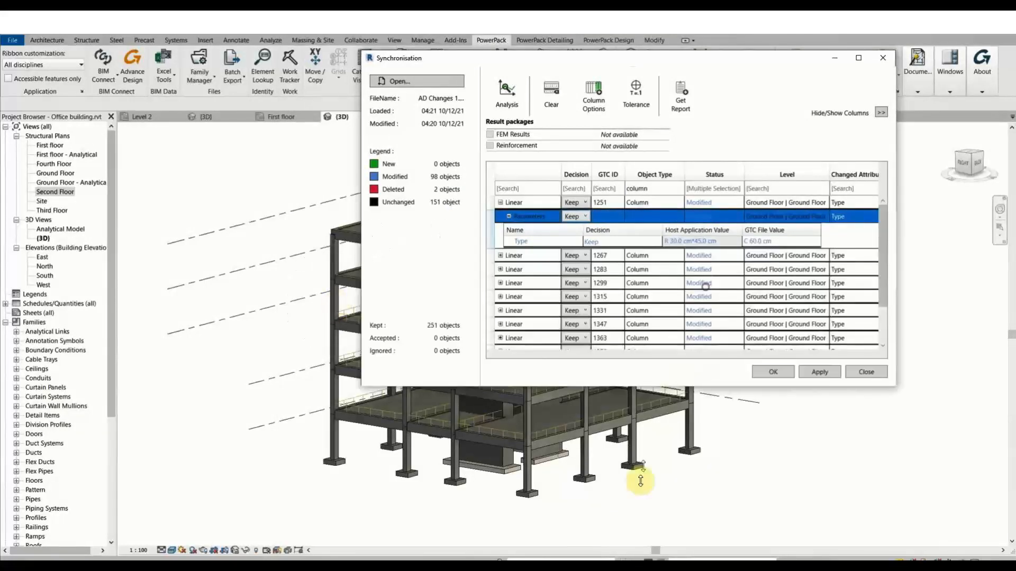
{"action": "left_click", "coordinate": [769, 243]}
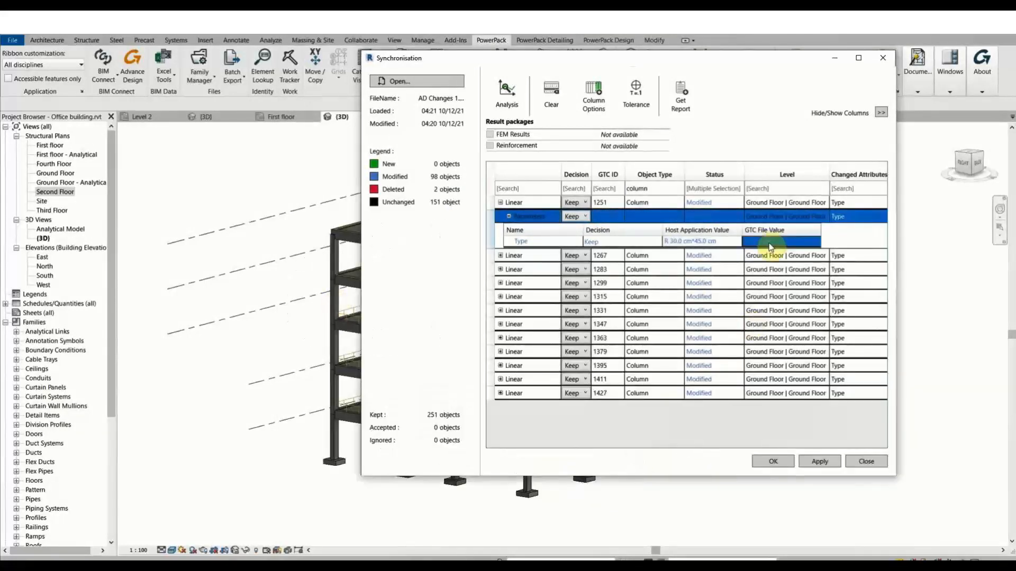
{"action": "left_click", "coordinate": [509, 215]}
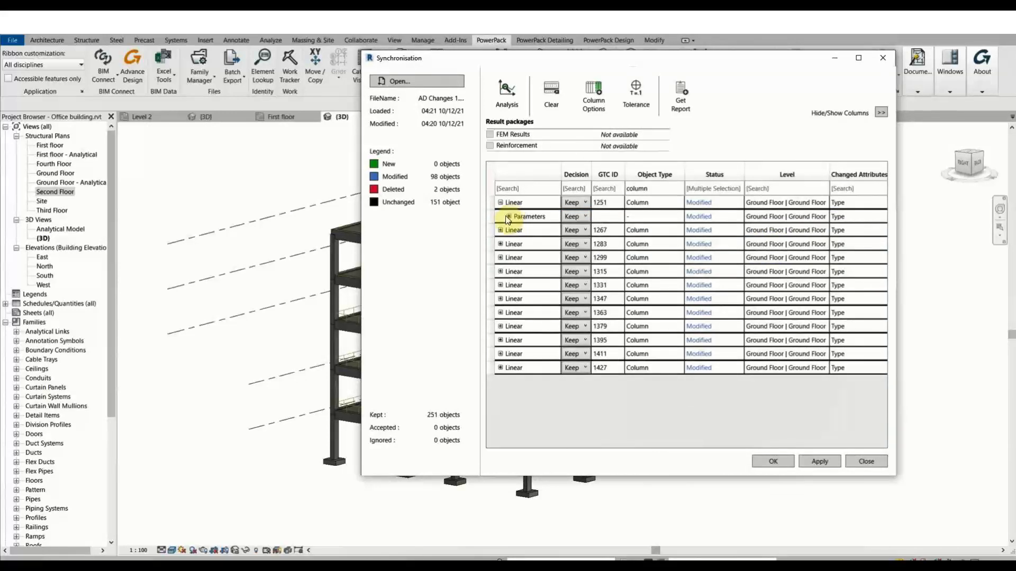
{"action": "left_click", "coordinate": [501, 204]}
{"action": "left_click", "coordinate": [501, 203]}
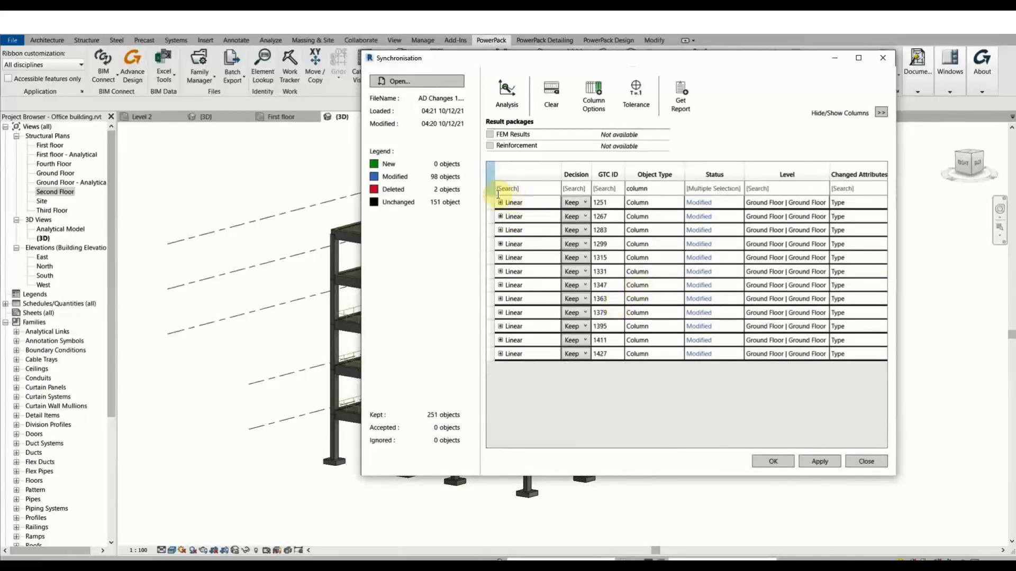
{"action": "left_click", "coordinate": [490, 175]}
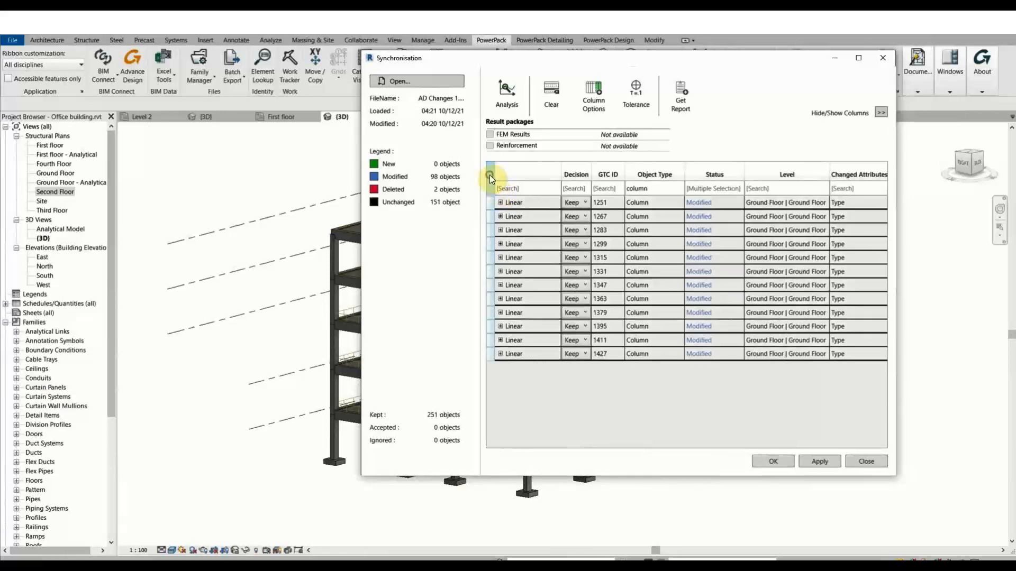
Set Decision to Accept for the 12 selected columns, then apply the changes and confirm Yes.
{"action": "left_click", "coordinate": [585, 204]}
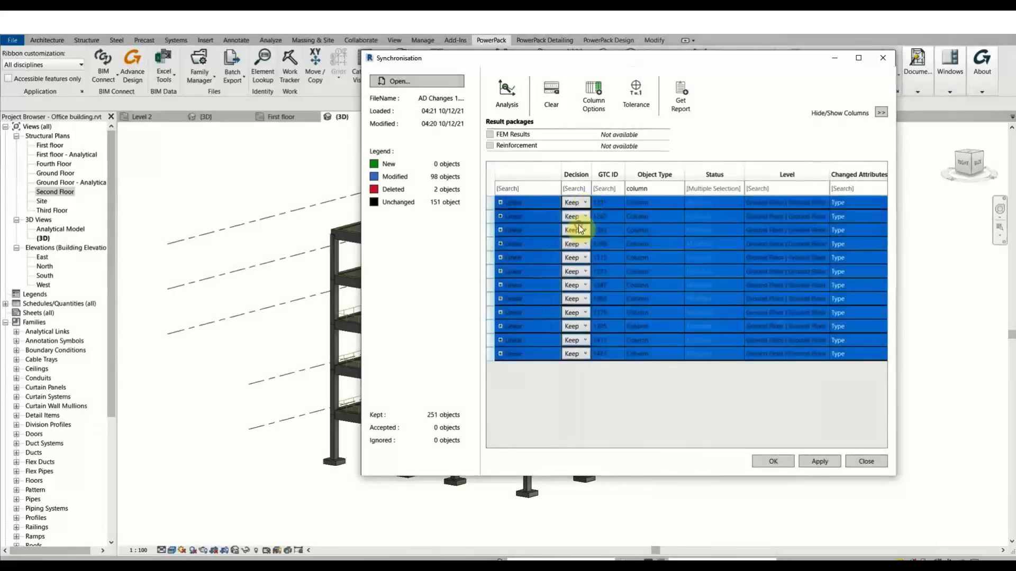
{"action": "left_click", "coordinate": [579, 225]}
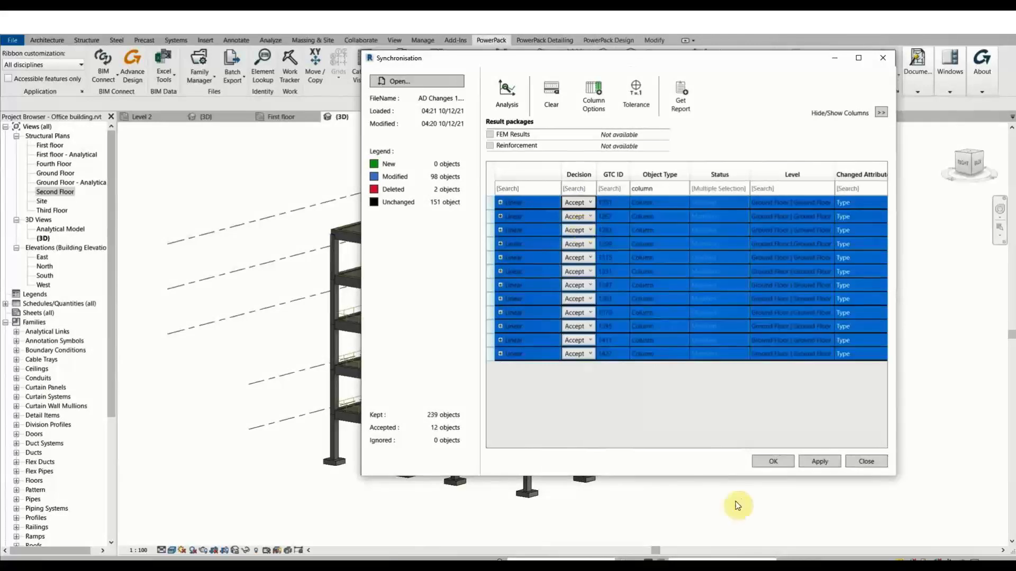
{"action": "left_click", "coordinate": [818, 462]}
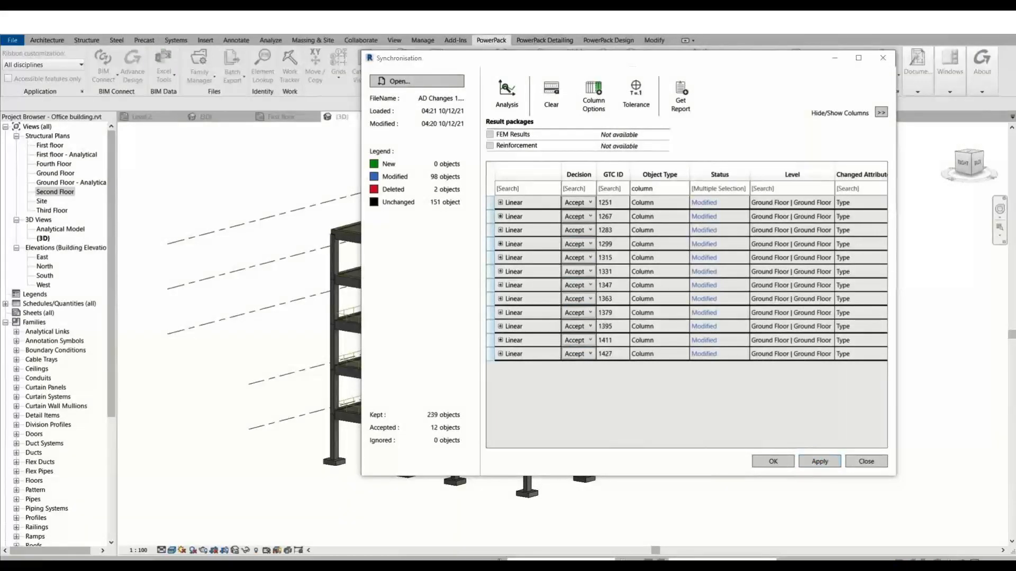
{"action": "left_click", "coordinate": [375, 196]}
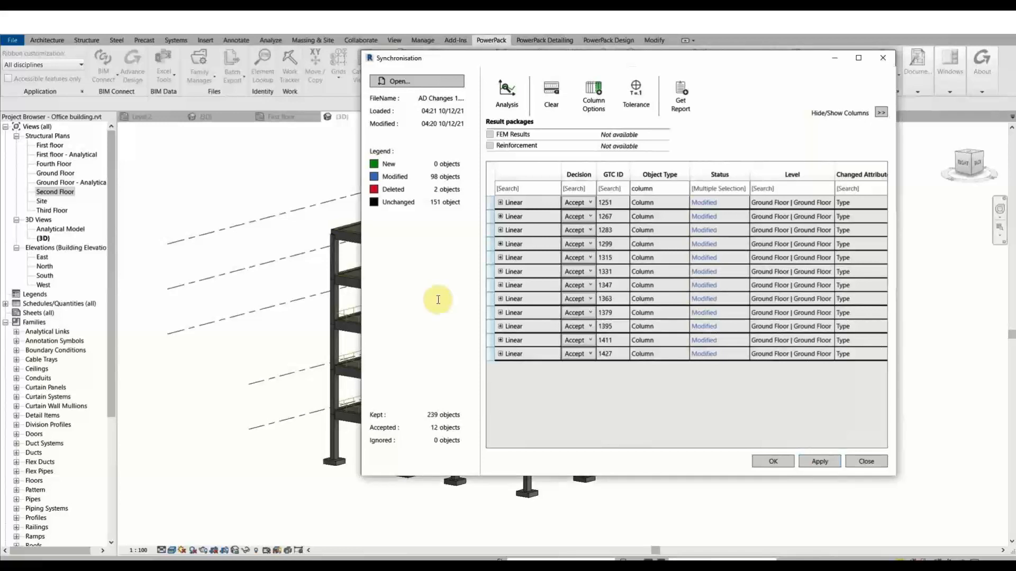
{"action": "left_click", "coordinate": [500, 299]}
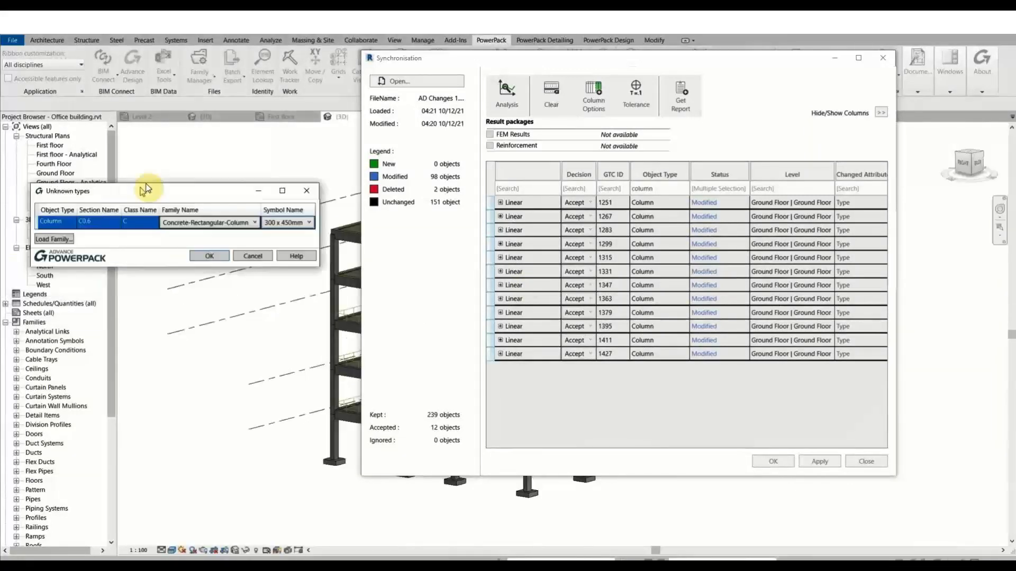
Map section C0.6 to the Concrete-Rectangular-Column family's 600 x 600mm symbol and confirm with OK.
{"action": "left_click_drag", "start_coordinate": [156, 195], "coordinate": [184, 186]}
{"action": "left_click", "coordinate": [284, 214]}
{"action": "left_click", "coordinate": [275, 223]}
{"action": "left_click", "coordinate": [338, 215]}
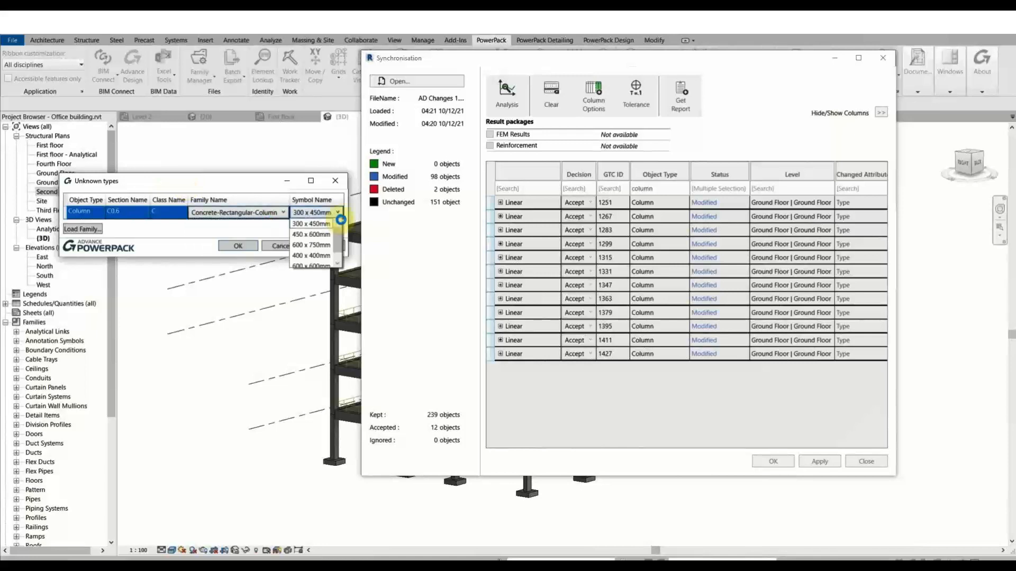
{"action": "left_click", "coordinate": [327, 257]}
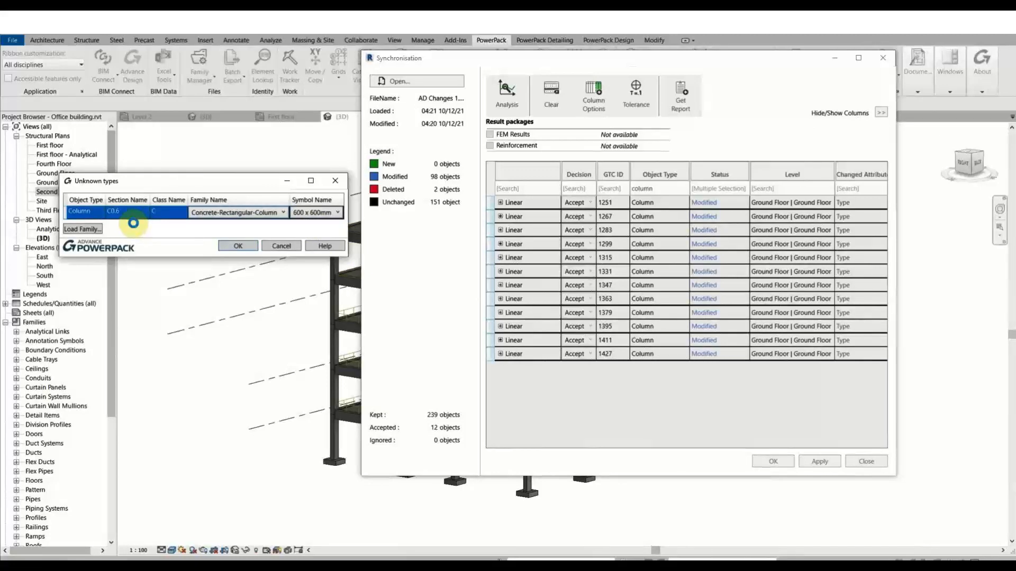
{"action": "left_click", "coordinate": [240, 245]}
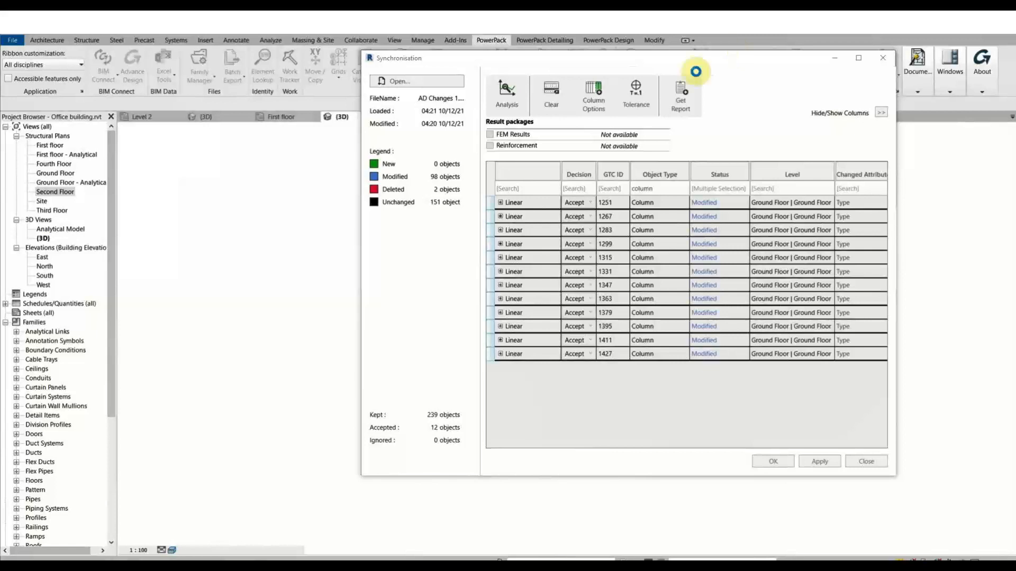
Filter Status to 'Deleted' and clear the Object Type filter, leaving footings 4419 and 4483.
{"action": "left_click_drag", "start_coordinate": [687, 68], "coordinate": [473, 85]}
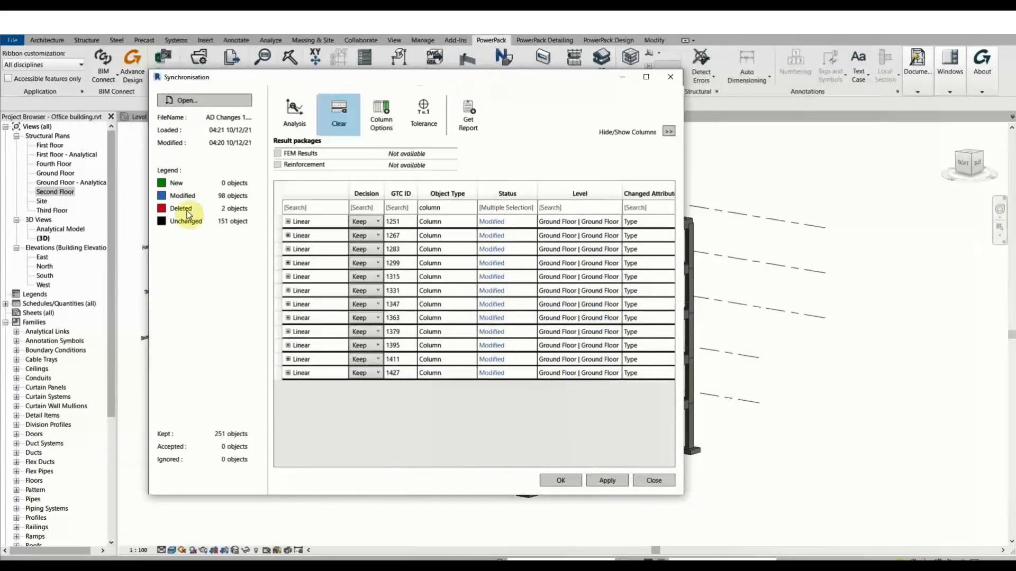
{"action": "left_click", "coordinate": [494, 210]}
{"action": "type", "text": "de"}
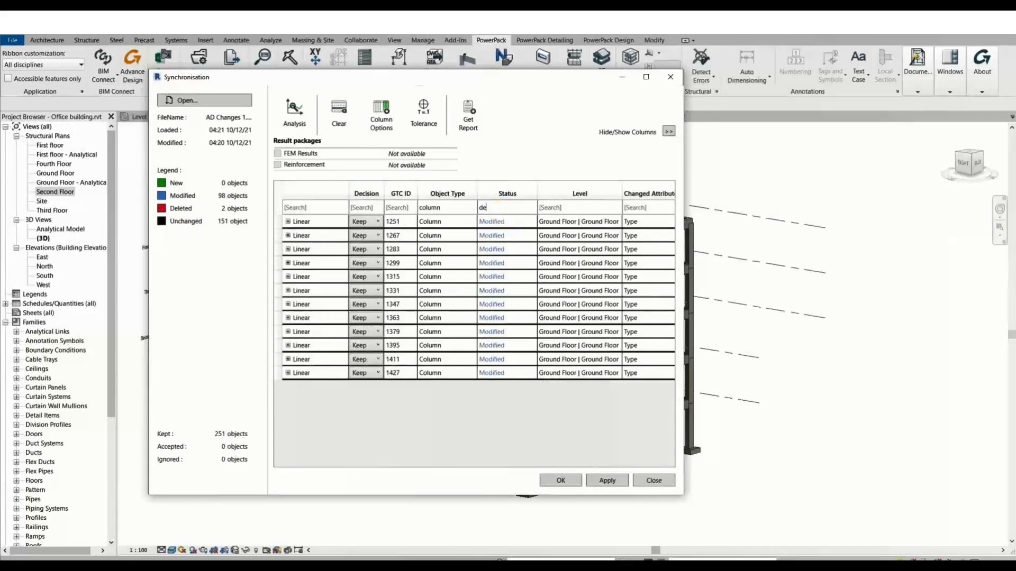
{"action": "type", "text": "leted"}
{"action": "key", "text": "Return"}
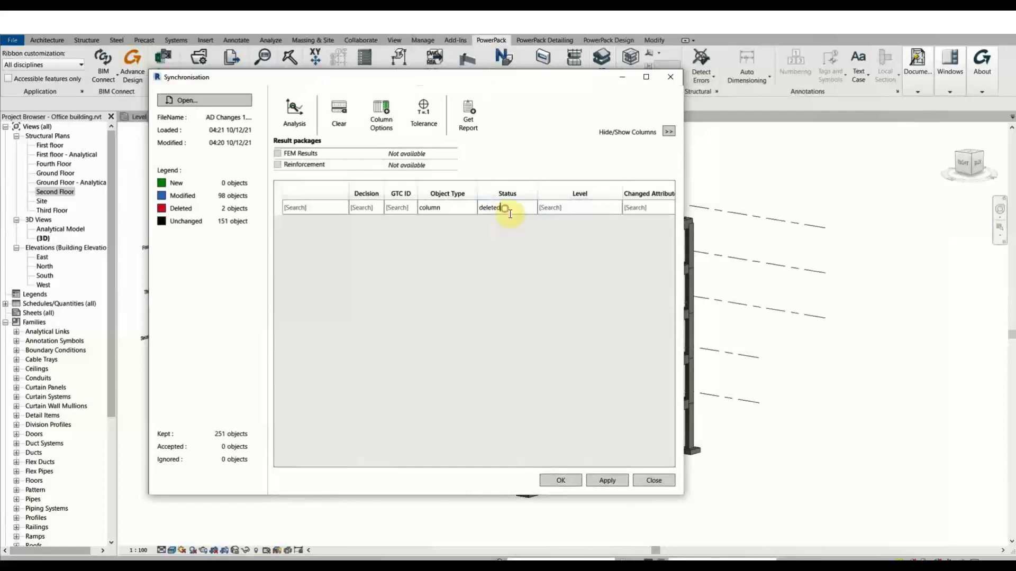
{"action": "double_click", "coordinate": [507, 211]}
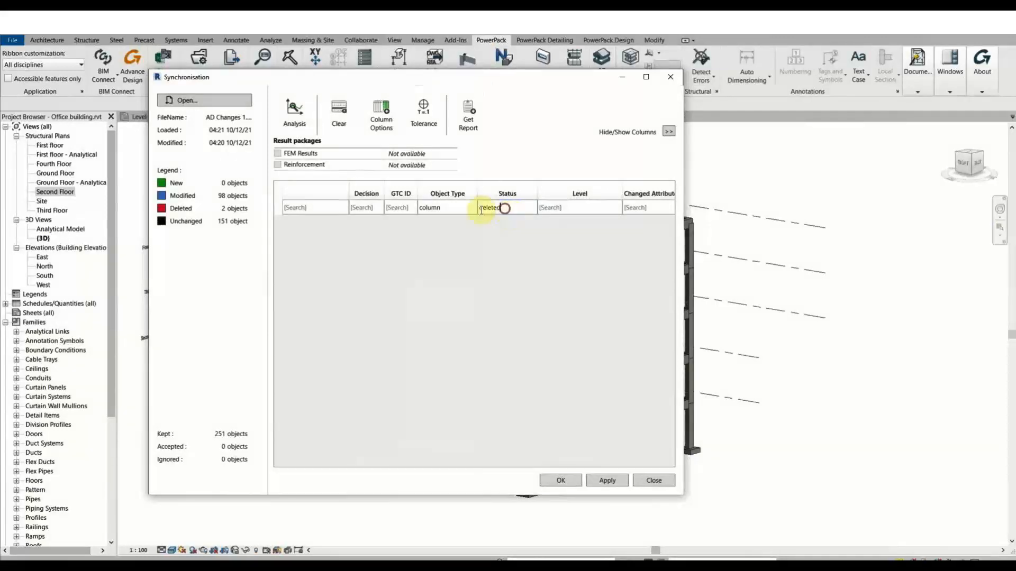
{"action": "type", "text": "Del"}
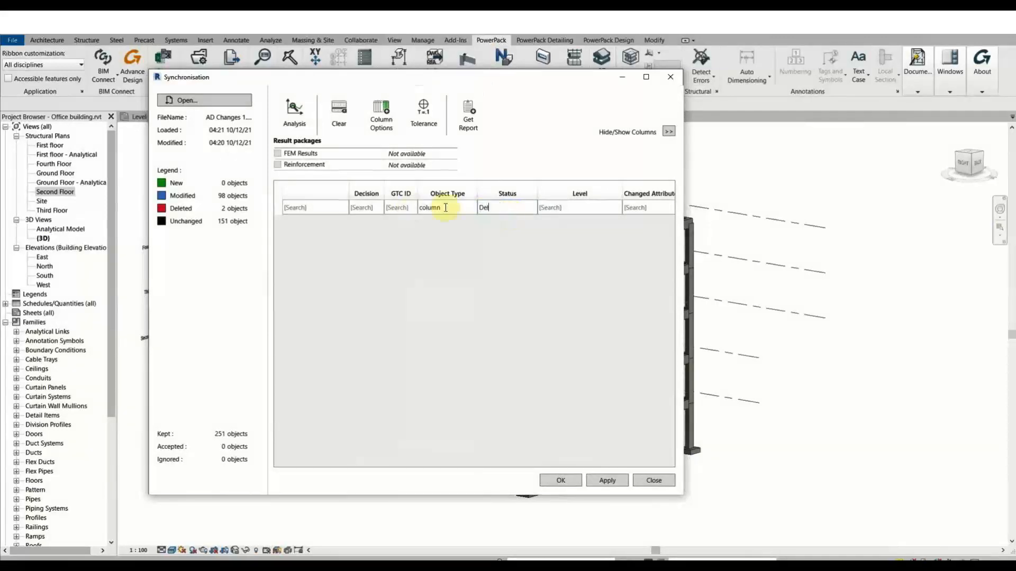
{"action": "double_click", "coordinate": [446, 208]}
{"action": "key", "text": "BackSpace"}
{"action": "left_click", "coordinate": [497, 211]}
{"action": "type", "text": "eted"}
{"action": "key", "text": "Tab"}
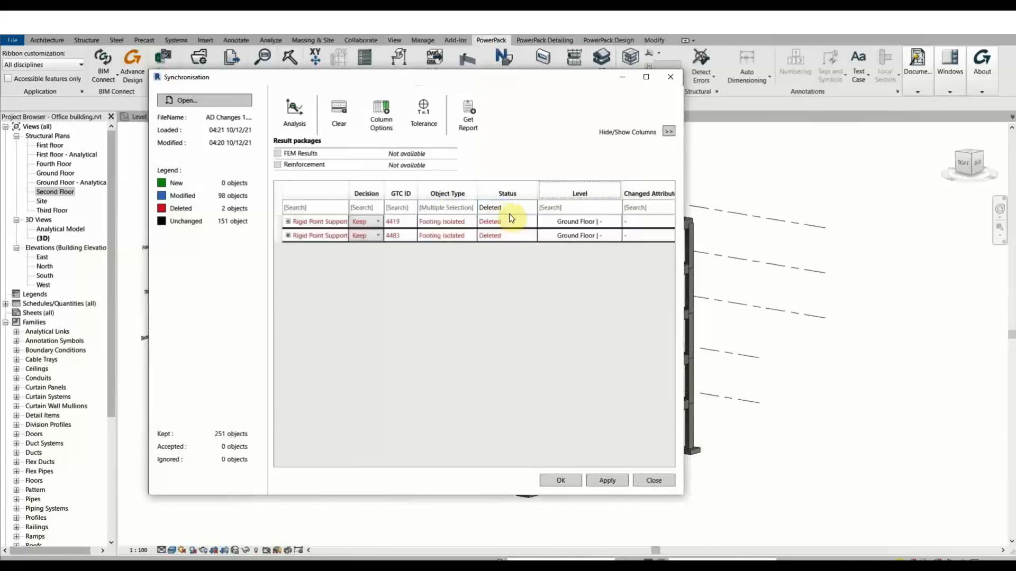
Review the first deleted footing's parameter values, then collapse its row.
{"action": "left_click", "coordinate": [288, 222]}
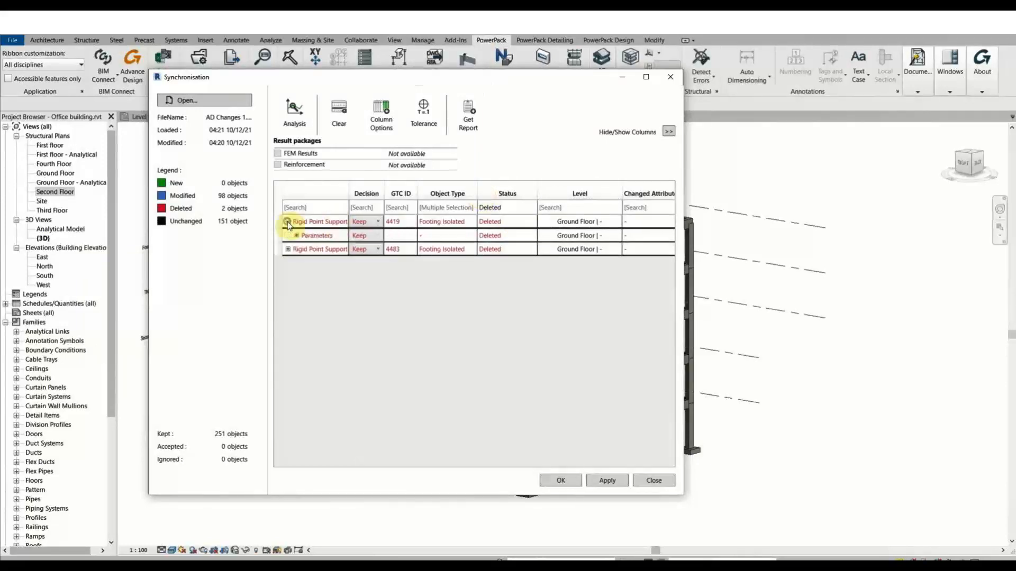
{"action": "left_click", "coordinate": [297, 236]}
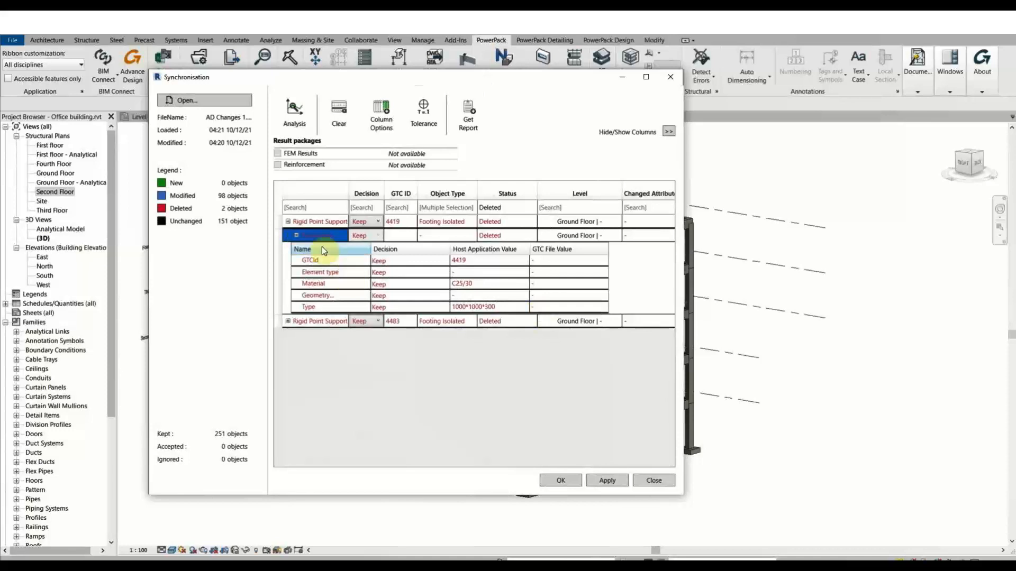
{"action": "left_click", "coordinate": [296, 236]}
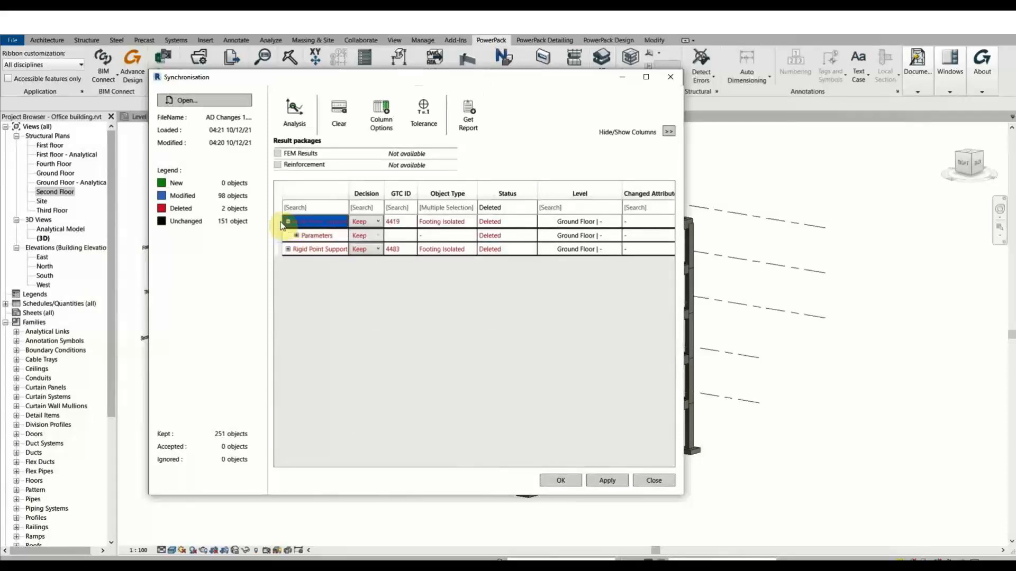
{"action": "left_click", "coordinate": [287, 222]}
Set both Rigid Point Support footings 4419 and 4483 to Accept and apply, confirming Yes.
{"action": "left_click", "coordinate": [397, 233], "text": "shift"}
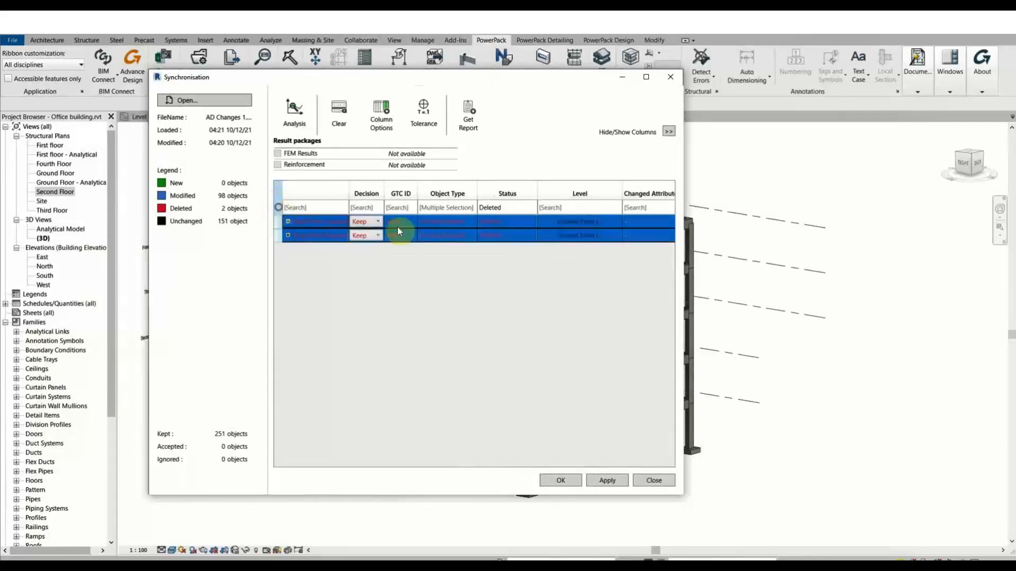
{"action": "left_click", "coordinate": [378, 222]}
{"action": "left_click", "coordinate": [364, 245]}
{"action": "left_click", "coordinate": [607, 481]}
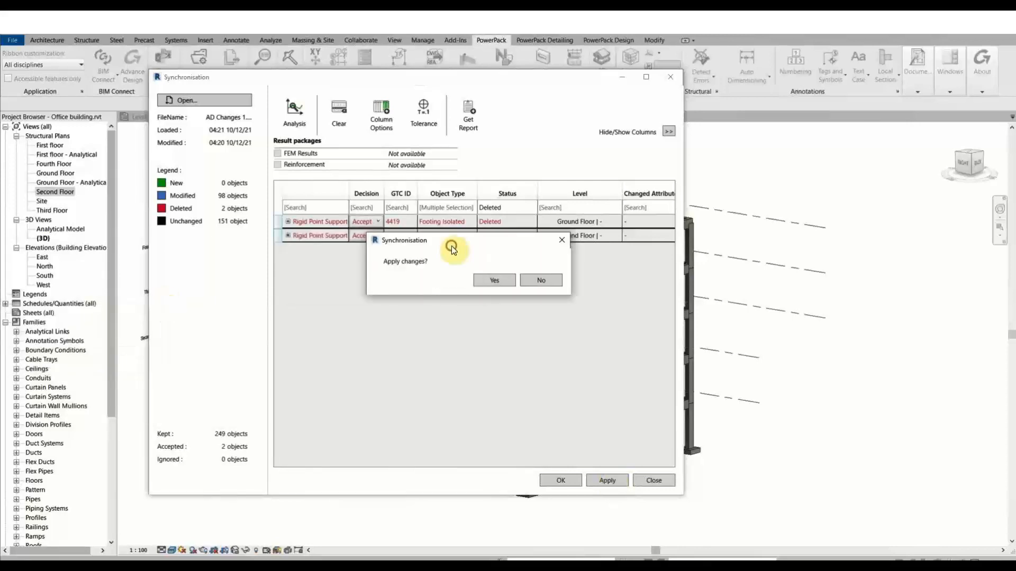
{"action": "left_click", "coordinate": [499, 280]}
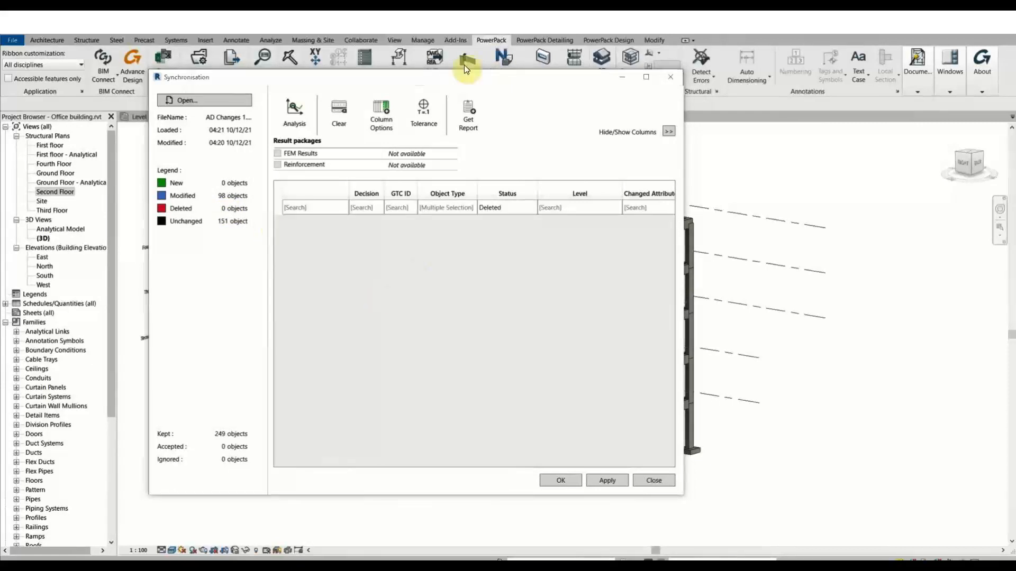
Close the Synchronisation window and pan the Revit 3D view toward the foundations.
{"action": "left_click", "coordinate": [665, 76]}
{"action": "middle_click_drag", "start_coordinate": [444, 470], "coordinate": [557, 429]}
{"action": "scroll", "coordinate": [480, 411], "scroll_direction": "up", "scroll_amount": 5}
{"action": "key", "text": "ctrl"}
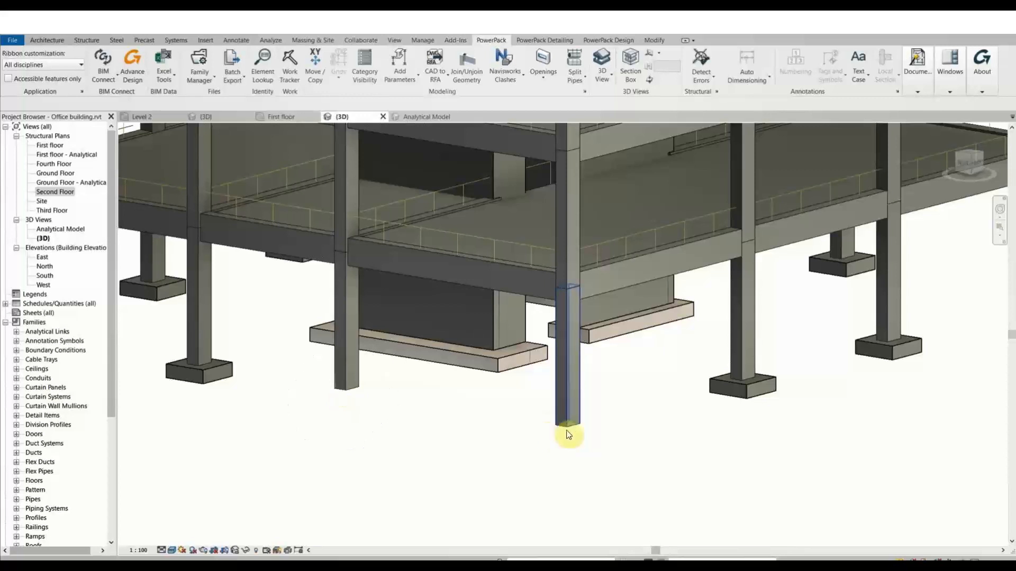
{"action": "middle_click_drag", "start_coordinate": [539, 440], "coordinate": [506, 401]}
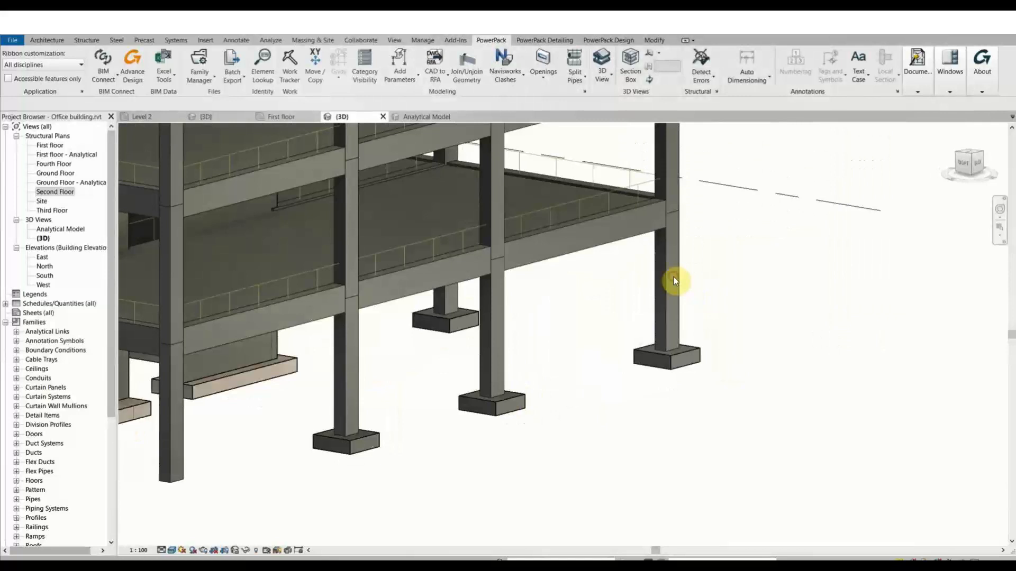
Check the right-hand corner column, then view the whole building and deselect it.
{"action": "left_click", "coordinate": [671, 296]}
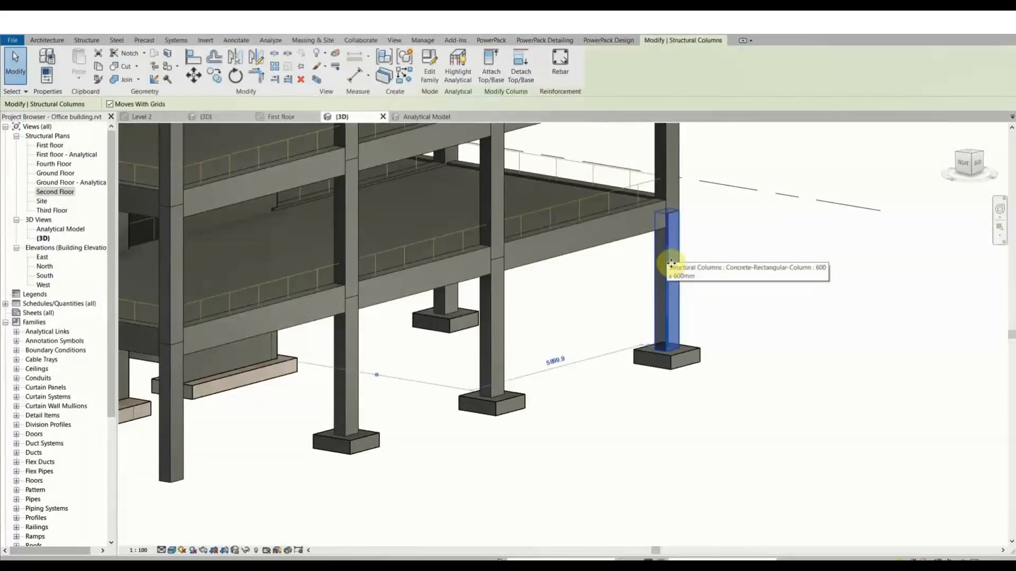
{"action": "middle_click_drag", "start_coordinate": [726, 292], "coordinate": [700, 377]}
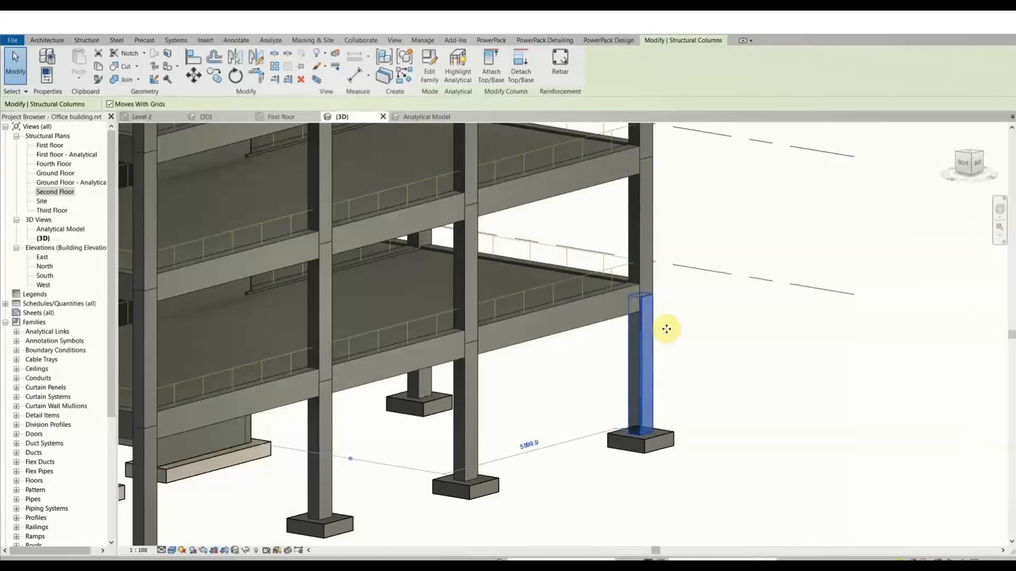
{"action": "middle_click_drag", "start_coordinate": [668, 313], "coordinate": [667, 321]}
{"action": "scroll", "coordinate": [666, 322], "scroll_direction": "down", "scroll_amount": 5}
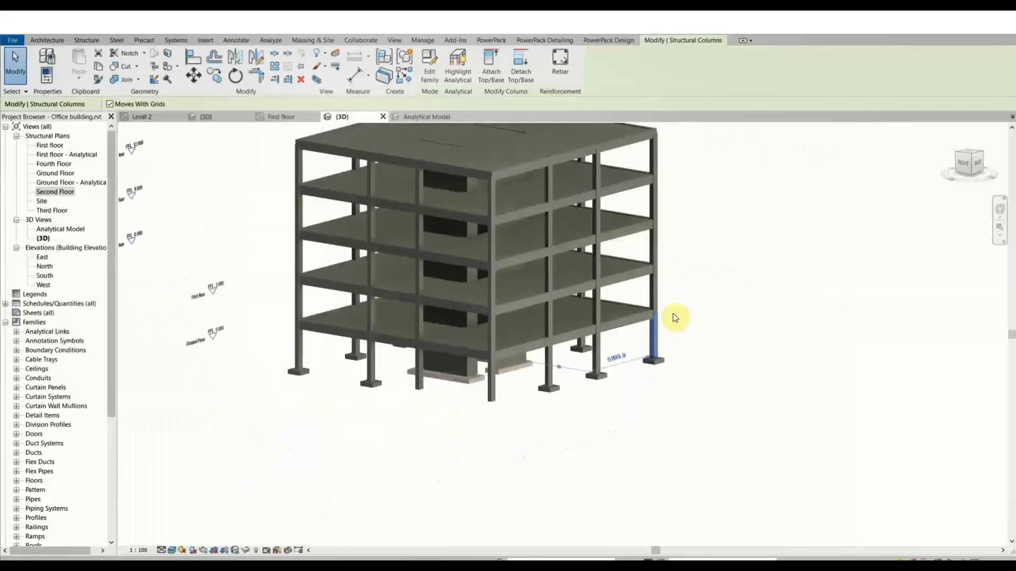
{"action": "middle_click_drag", "start_coordinate": [628, 288], "coordinate": [651, 340], "text": "shift"}
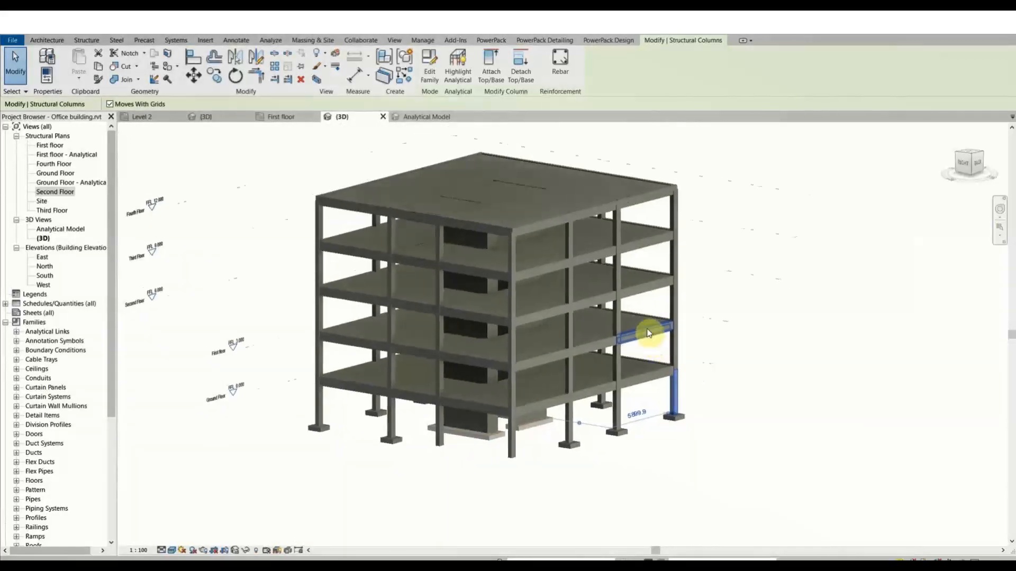
{"action": "key", "text": "Escape"}
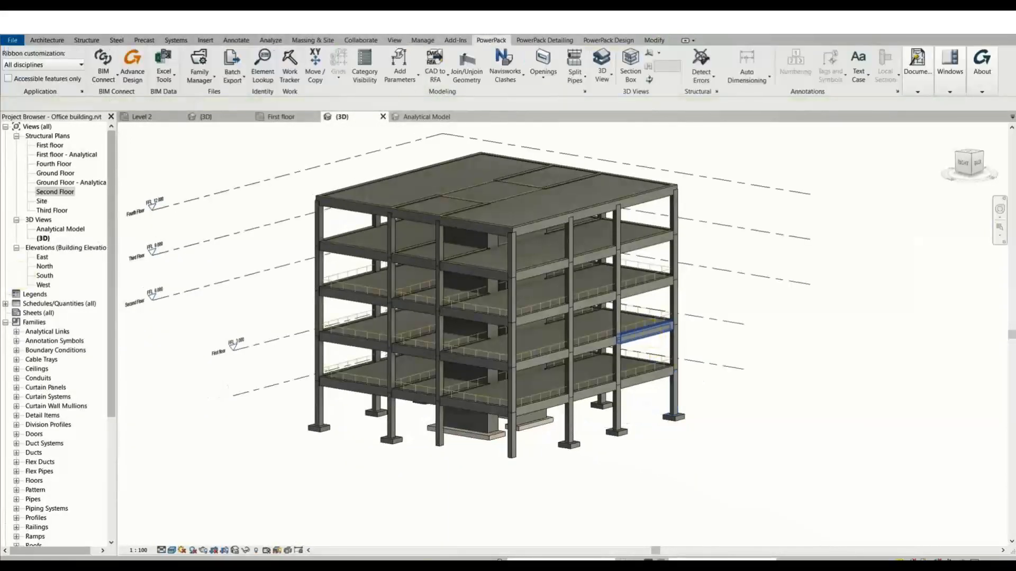
Switch back to Advance Design and pan the building toward a column base.
{"action": "mouse_move", "coordinate": [375, 565]}
{"action": "left_click", "coordinate": [430, 532]}
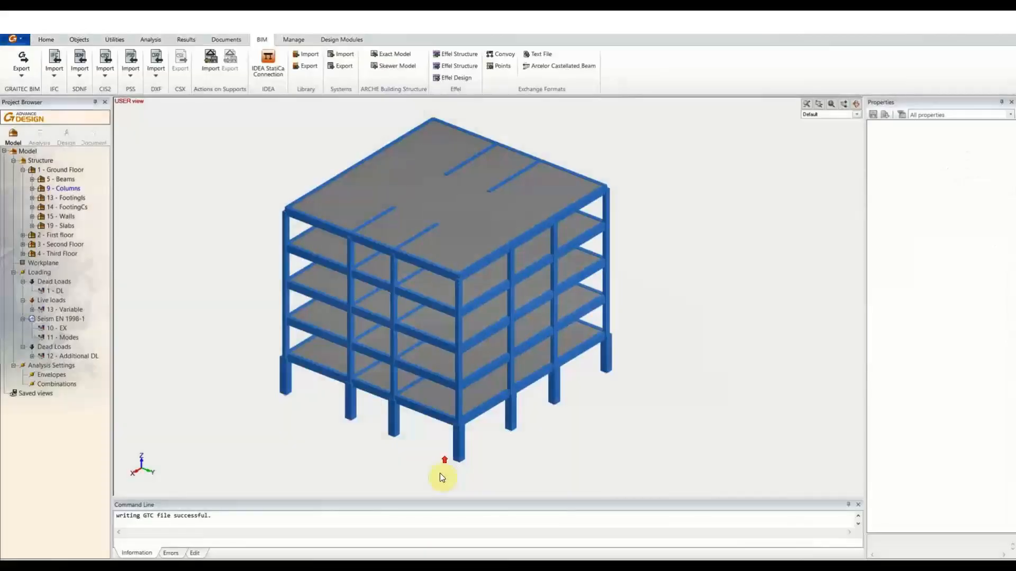
{"action": "scroll", "coordinate": [476, 480], "scroll_direction": "up", "scroll_amount": 4}
{"action": "middle_click_drag", "start_coordinate": [448, 468], "coordinate": [488, 448]}
Start moving a column-base support, cancel it with Esc, zoom out and start a new analysis.
{"action": "left_click", "coordinate": [278, 345]}
{"action": "scroll", "coordinate": [292, 365], "scroll_direction": "up", "scroll_amount": 4}
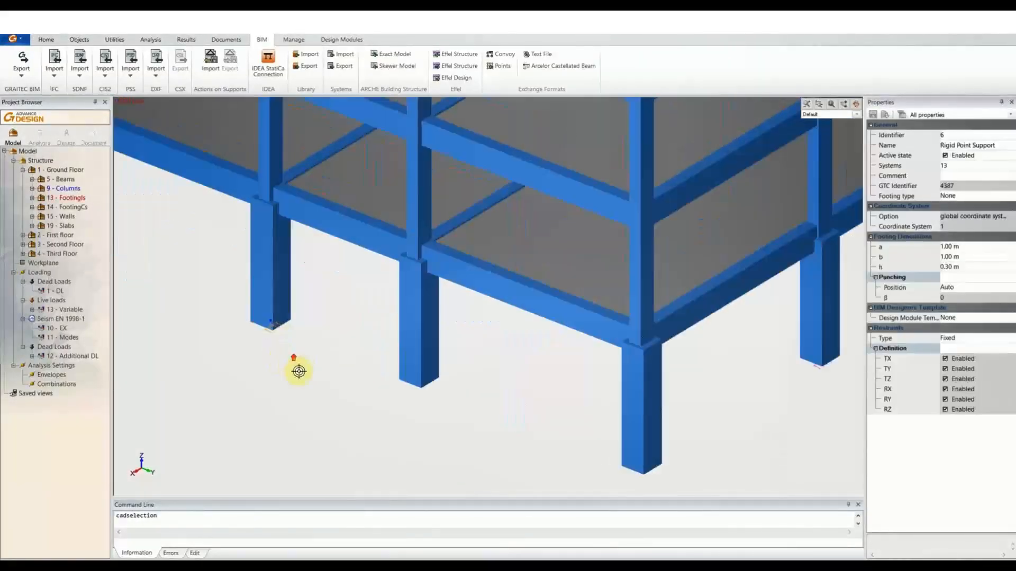
{"action": "left_click", "coordinate": [275, 321]}
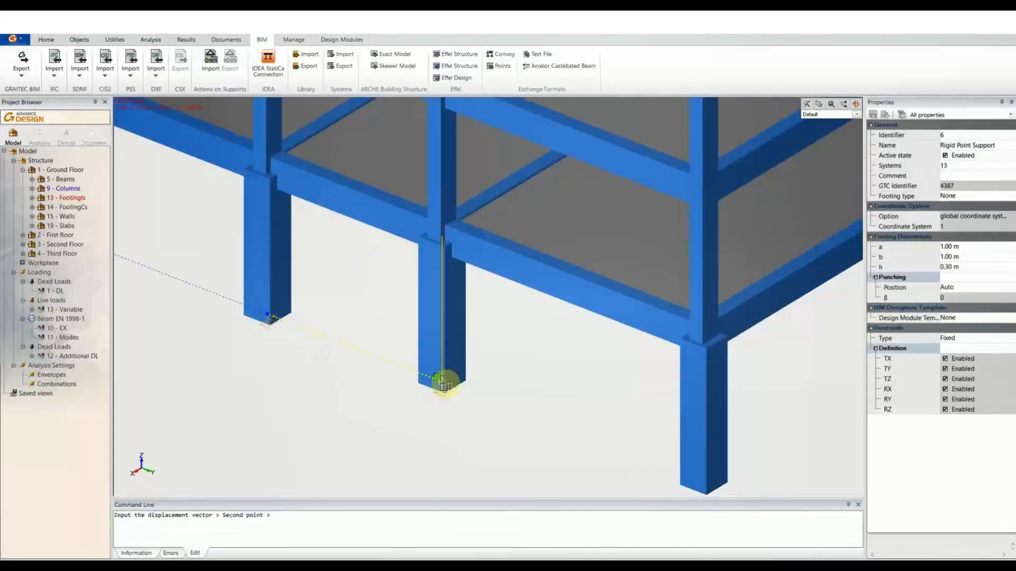
{"action": "middle_click_drag", "start_coordinate": [709, 483], "coordinate": [456, 375]}
{"action": "scroll", "coordinate": [445, 396], "scroll_direction": "down", "scroll_amount": 4}
{"action": "key", "text": "Escape"}
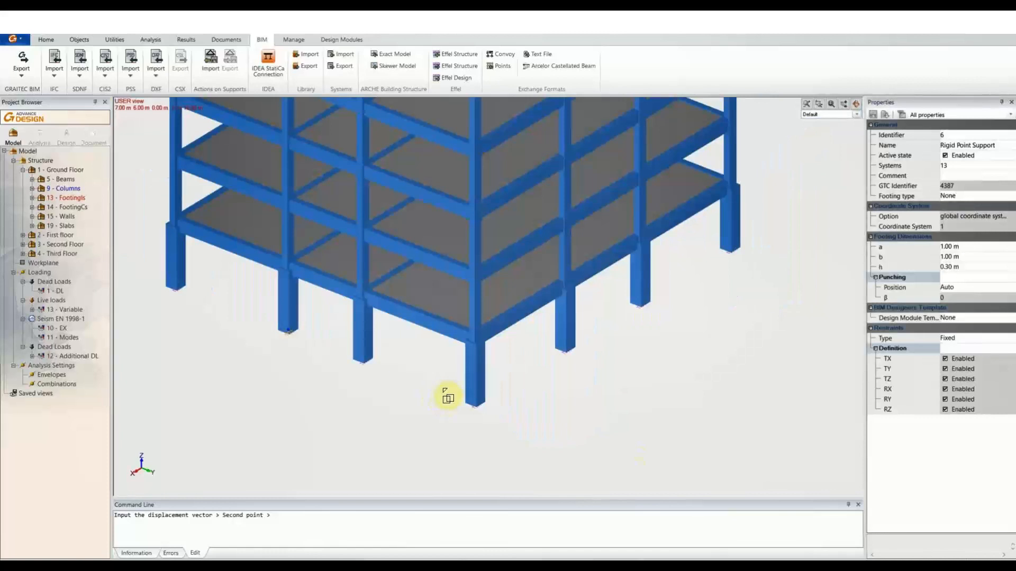
{"action": "scroll", "coordinate": [446, 396], "scroll_direction": "down", "scroll_amount": 6}
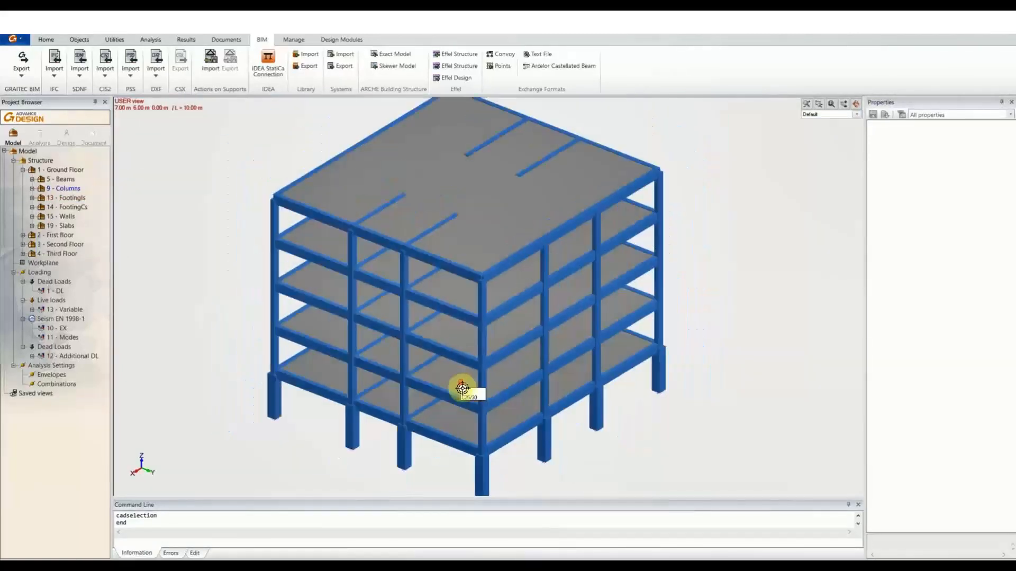
{"action": "left_click", "coordinate": [40, 134]}
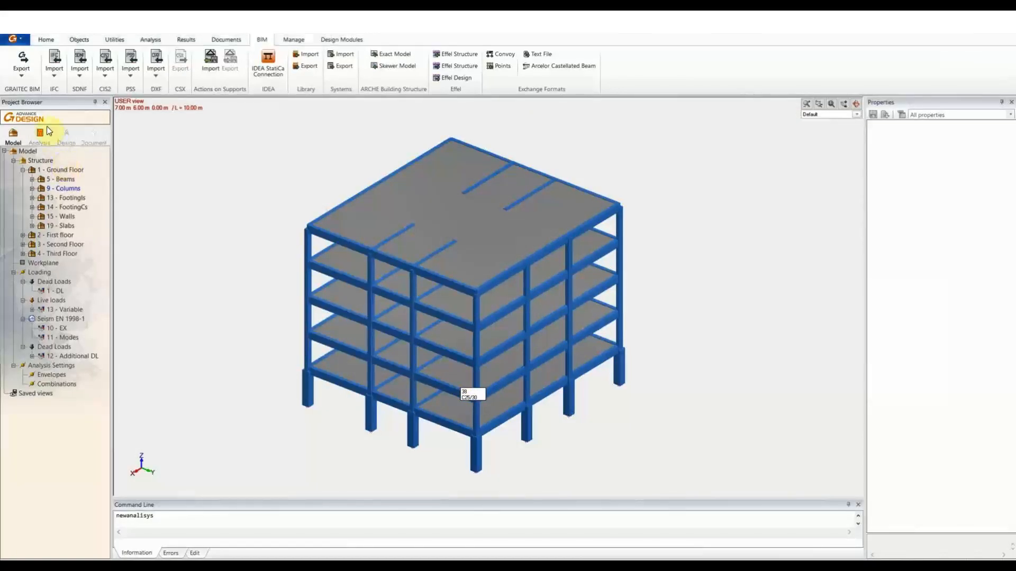
Tick FE Calculation and RC Design in the Calculation sequence dialog and launch it.
{"action": "left_click", "coordinate": [470, 310]}
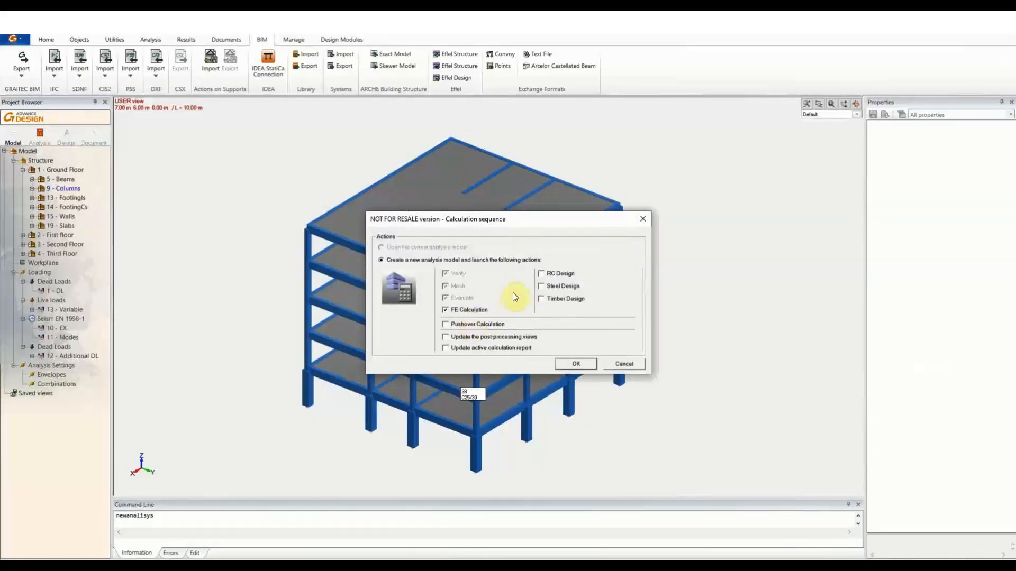
{"action": "left_click", "coordinate": [558, 273]}
{"action": "left_click", "coordinate": [575, 365]}
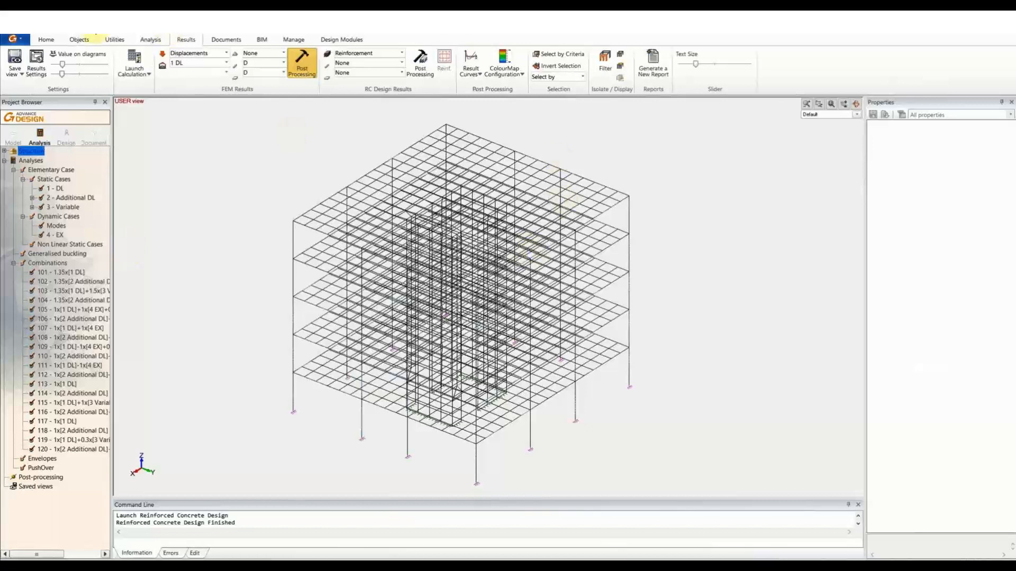
Render the model shaded then ghostly, and hide the analysis mesh.
{"action": "left_click", "coordinate": [59, 42]}
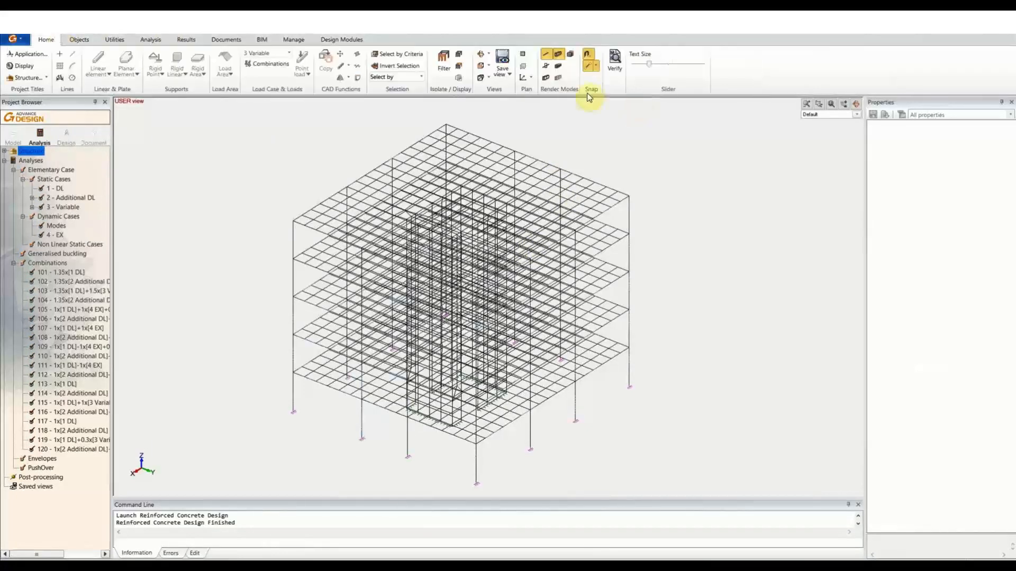
{"action": "left_click", "coordinate": [554, 79]}
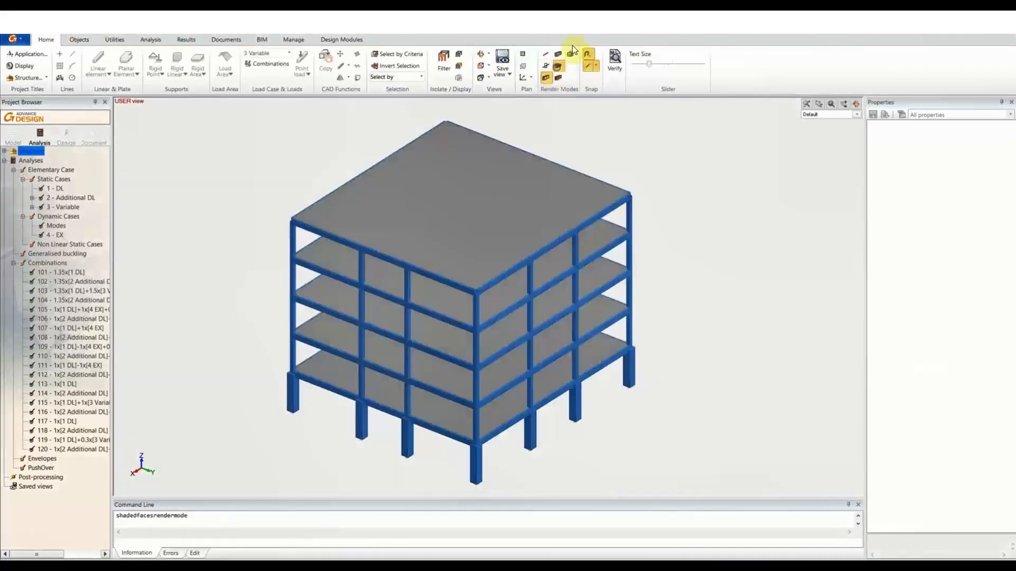
{"action": "left_click", "coordinate": [570, 54]}
{"action": "right_click", "coordinate": [665, 165]}
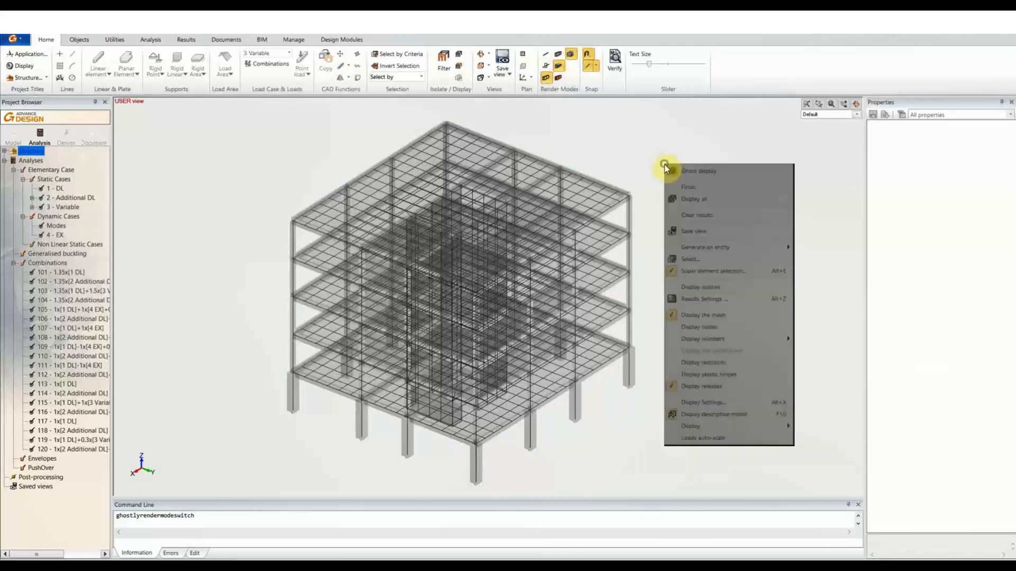
{"action": "left_click", "coordinate": [717, 316]}
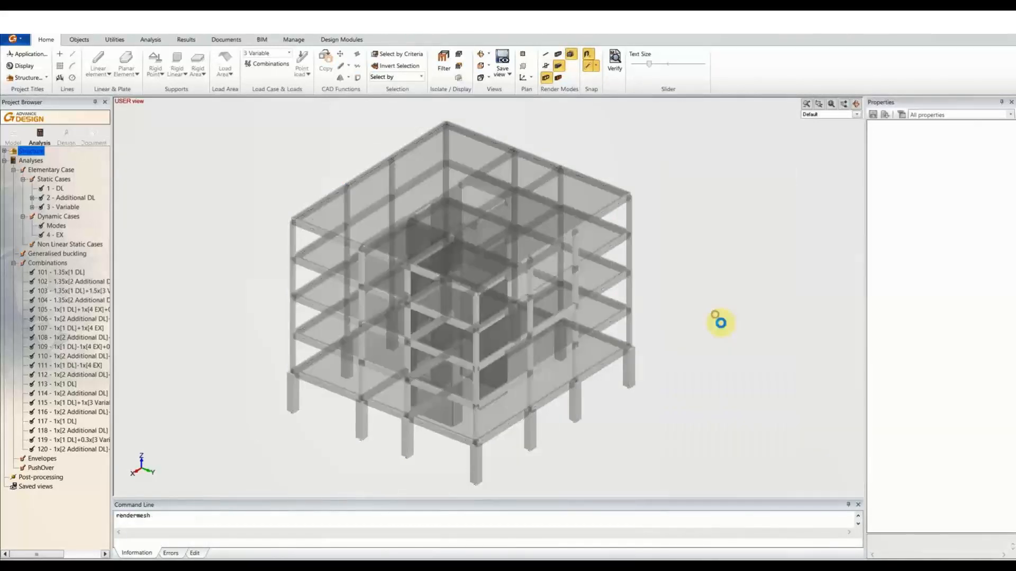
{"action": "middle_click_drag", "start_coordinate": [408, 330], "coordinate": [413, 313]}
{"action": "scroll", "coordinate": [394, 192], "scroll_direction": "up", "scroll_amount": 5}
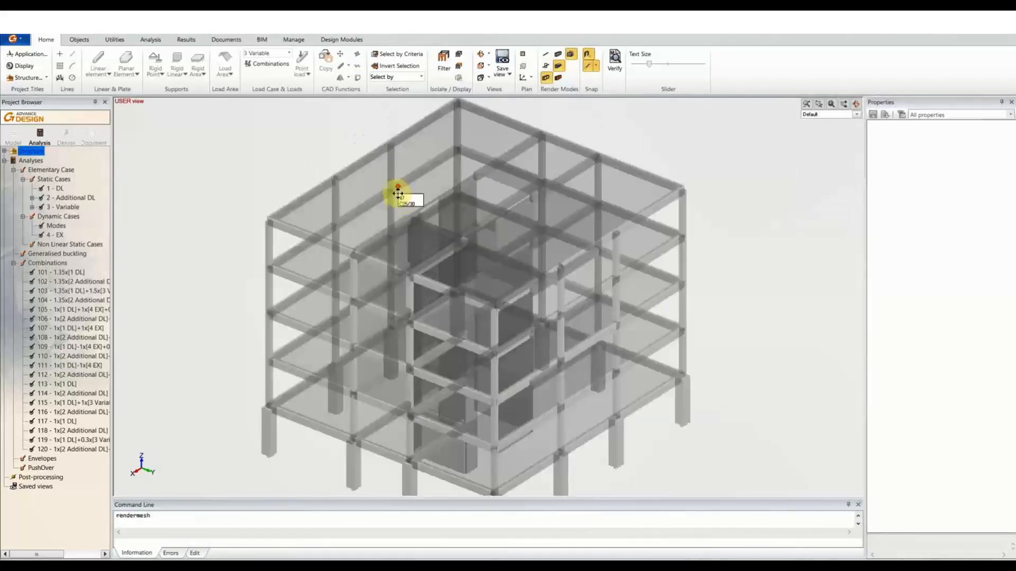
Select the roof plate and bring up the Results tools.
{"action": "left_click", "coordinate": [405, 214]}
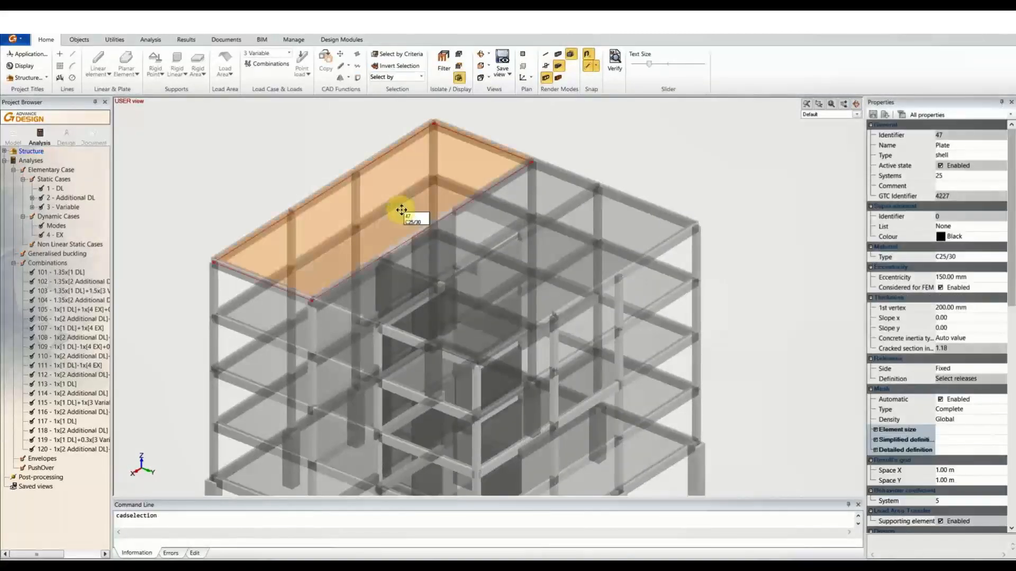
{"action": "left_click", "coordinate": [186, 39]}
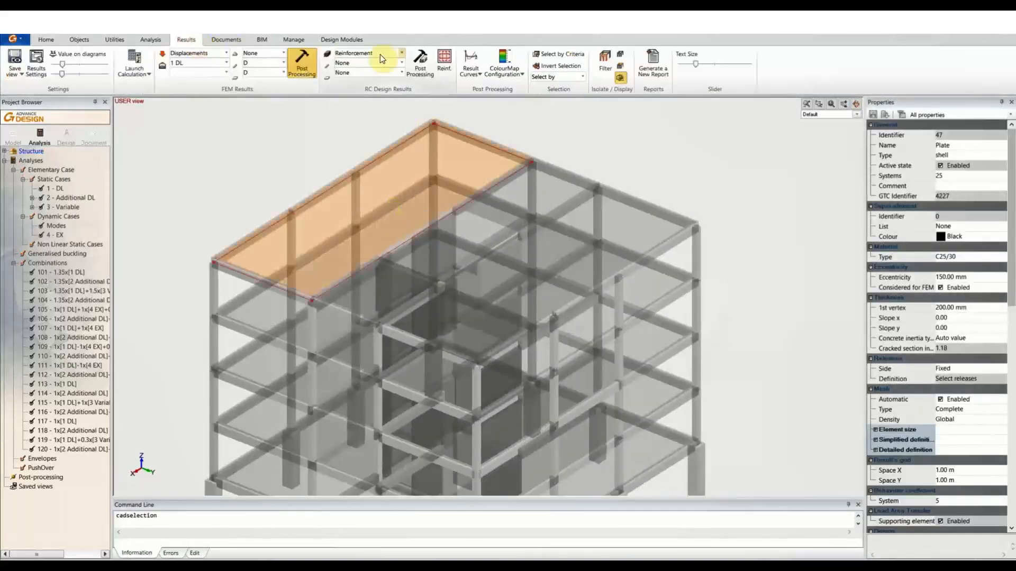
{"action": "middle_click_drag", "start_coordinate": [445, 103], "coordinate": [458, 119]}
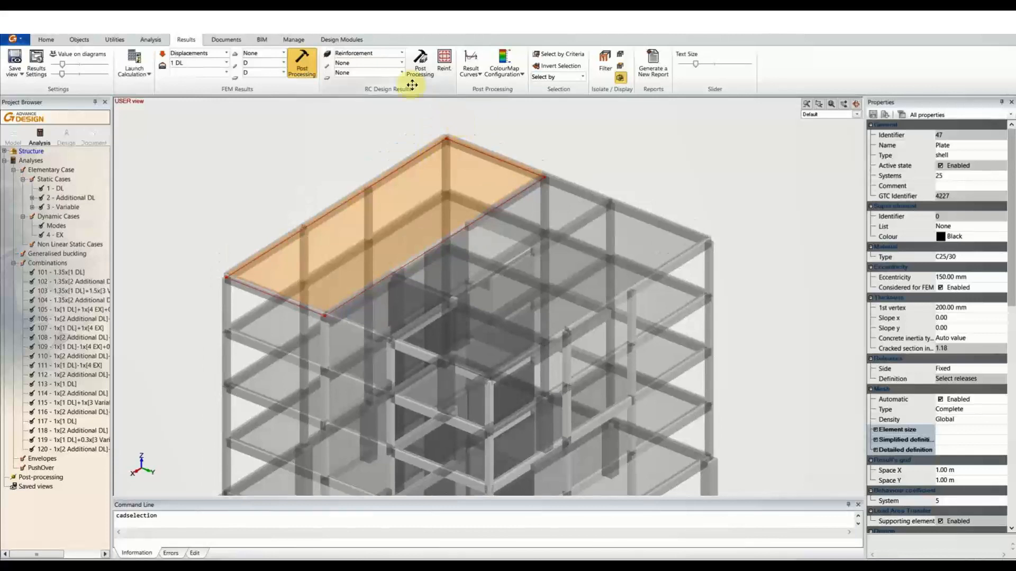
Draw the Ayb slab reinforcement colour map with Post Processing and zoom out.
{"action": "left_click", "coordinate": [402, 73]}
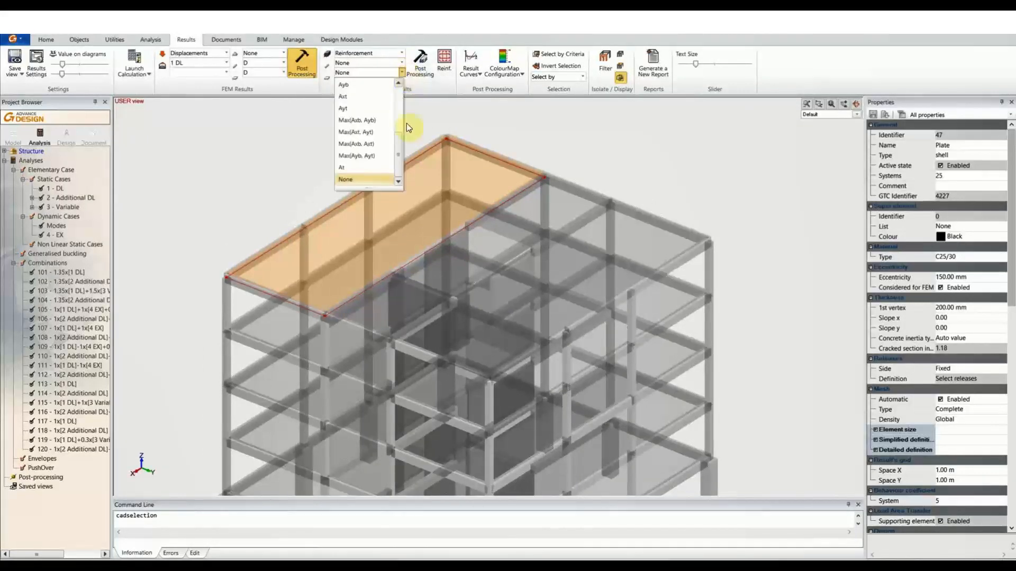
{"action": "left_click", "coordinate": [354, 96]}
{"action": "left_click", "coordinate": [419, 63]}
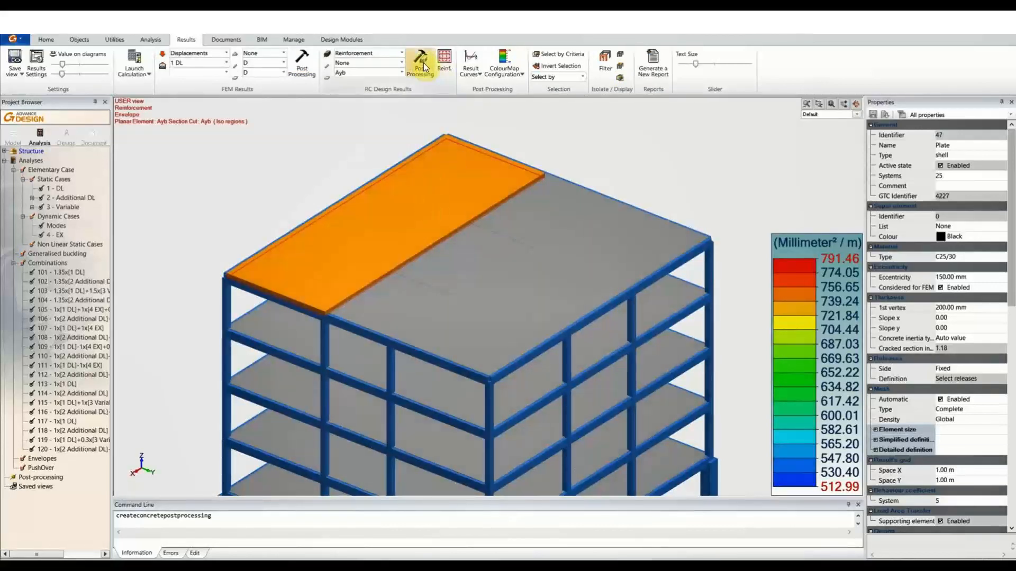
{"action": "scroll", "coordinate": [370, 152], "scroll_direction": "down", "scroll_amount": 3}
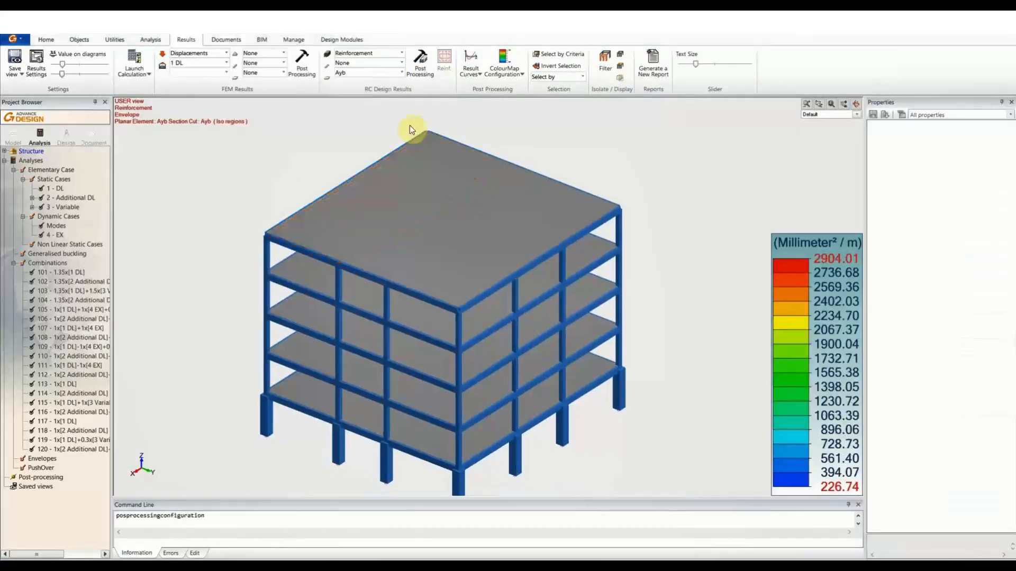
Select beam 140 at the roof edge and reopen the slab reinforcement result choices.
{"action": "left_click", "coordinate": [491, 290]}
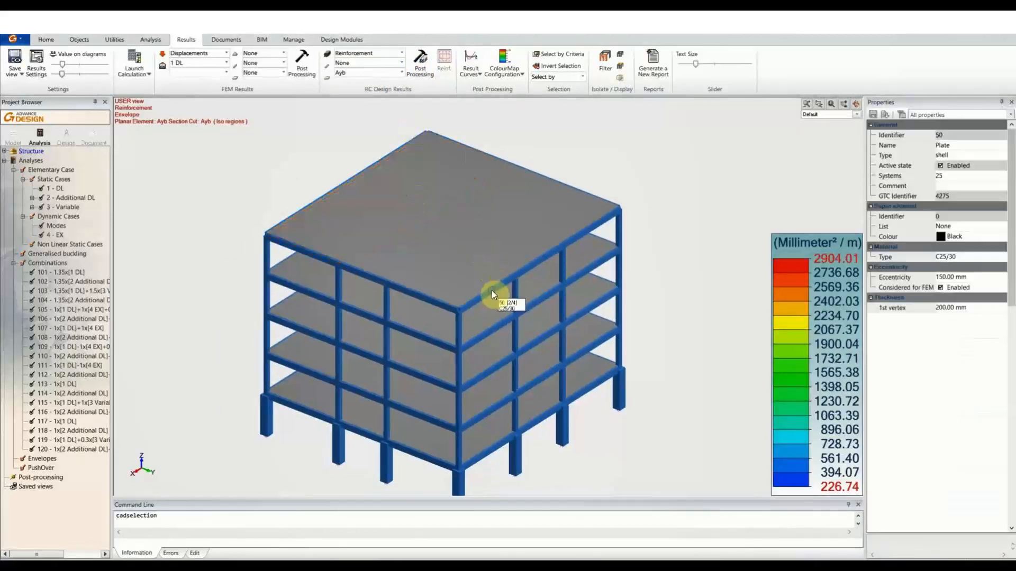
{"action": "key", "text": "Escape"}
{"action": "left_click", "coordinate": [492, 294]}
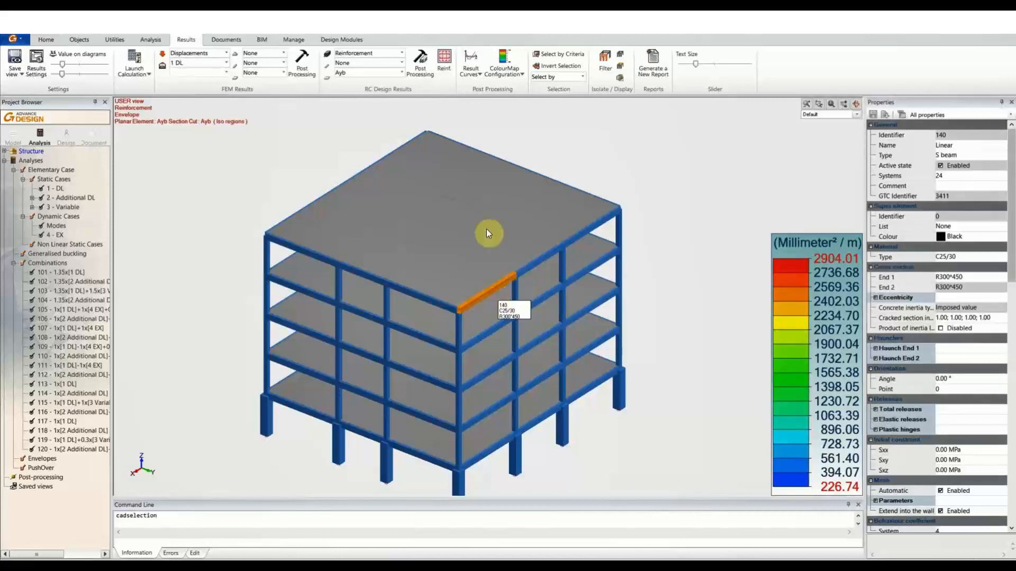
{"action": "left_click", "coordinate": [383, 69]}
Set the slab result to None and draw the Az beam reinforcement result instead.
{"action": "left_click", "coordinate": [360, 173]}
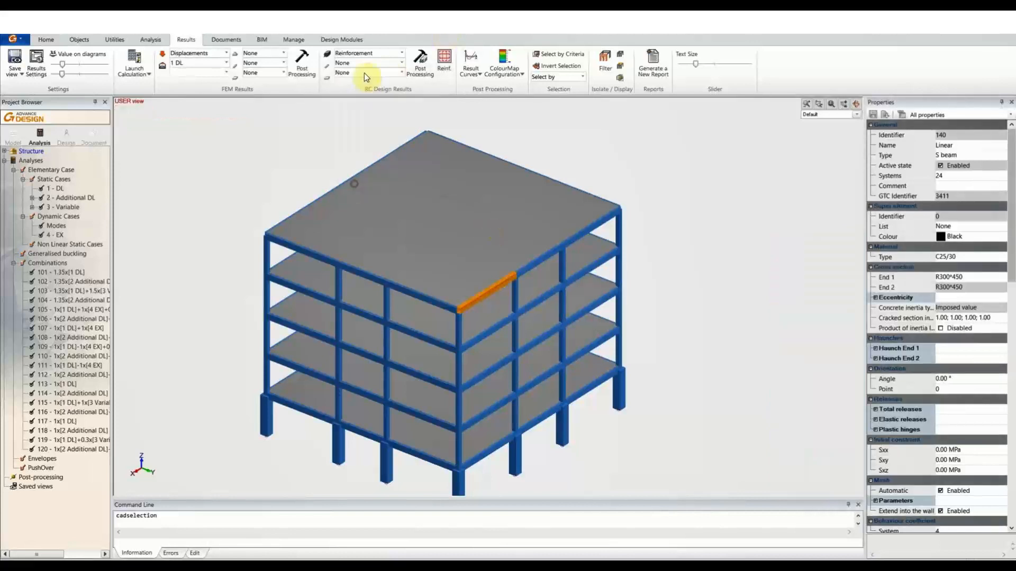
{"action": "left_click", "coordinate": [363, 59]}
{"action": "left_click", "coordinate": [363, 76]}
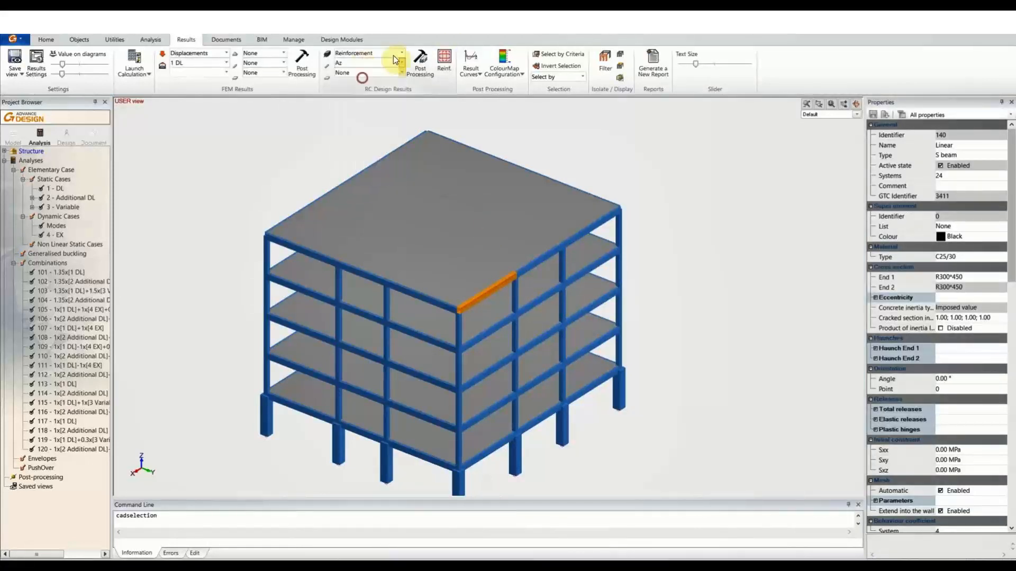
{"action": "left_click", "coordinate": [421, 62]}
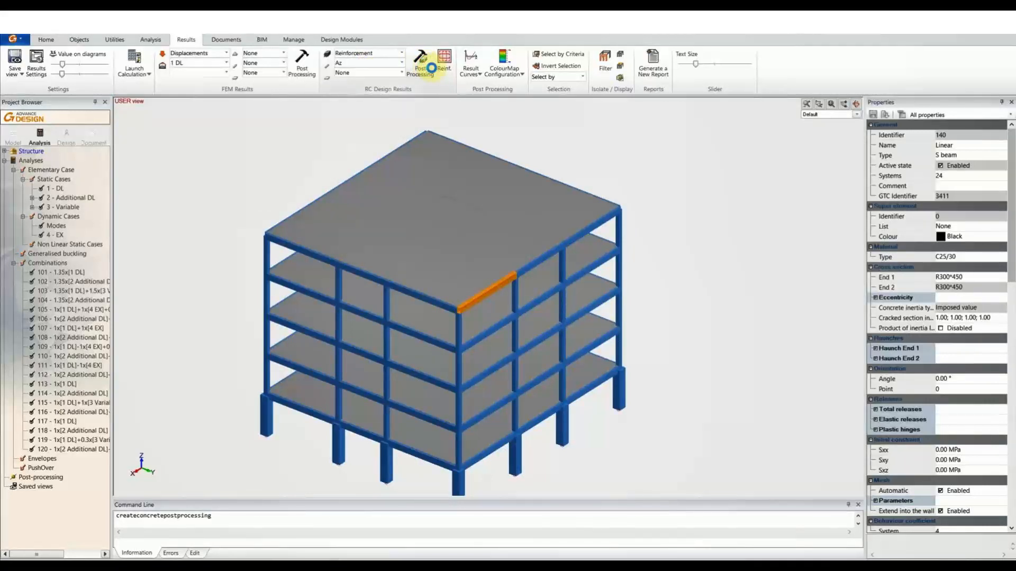
Select the upper-right column, then zoom out and clear the selection.
{"action": "scroll", "coordinate": [505, 328], "scroll_direction": "up", "scroll_amount": 5}
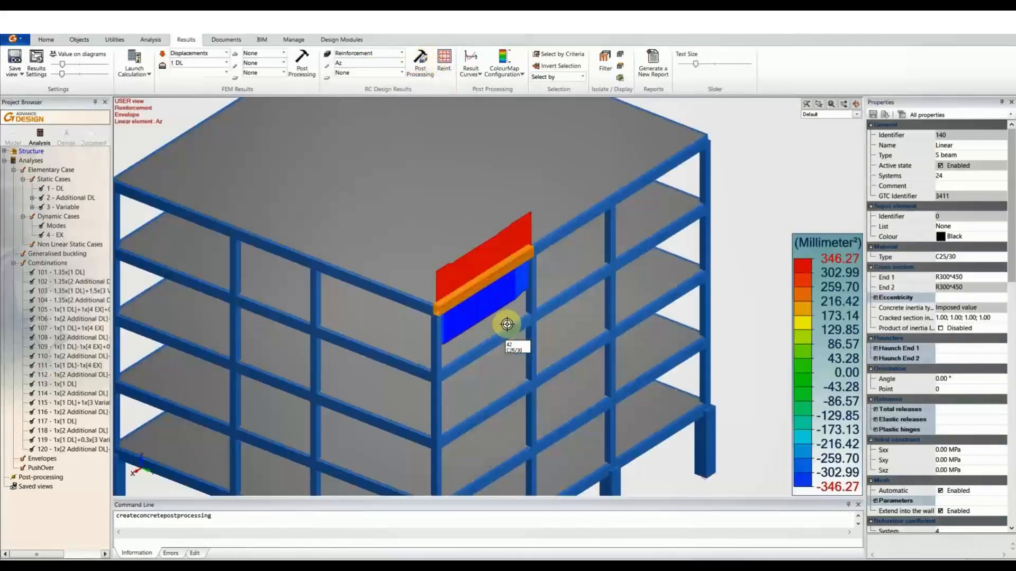
{"action": "middle_click_drag", "start_coordinate": [536, 308], "coordinate": [438, 345]}
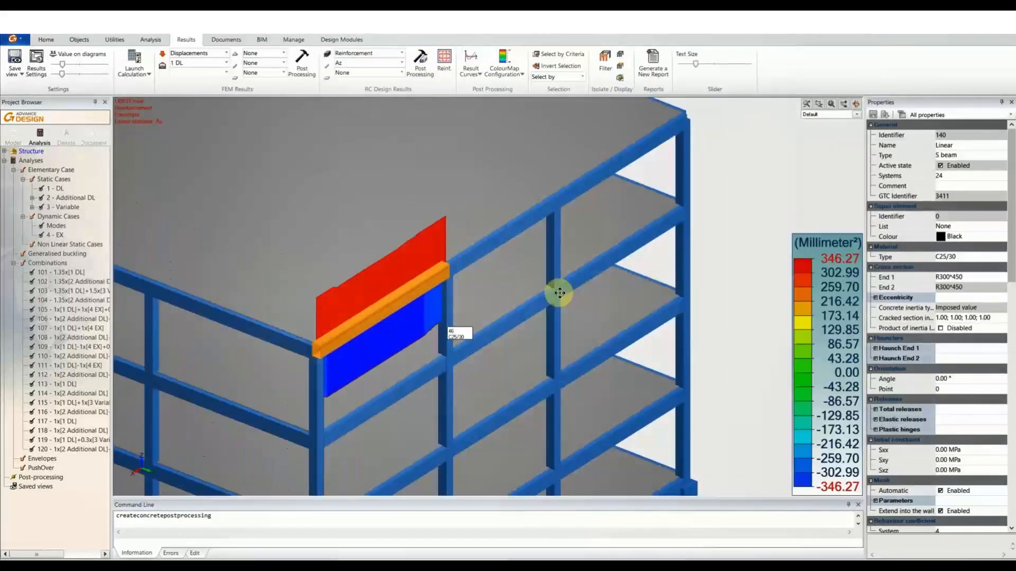
{"action": "left_click", "coordinate": [688, 188], "text": "ctrl"}
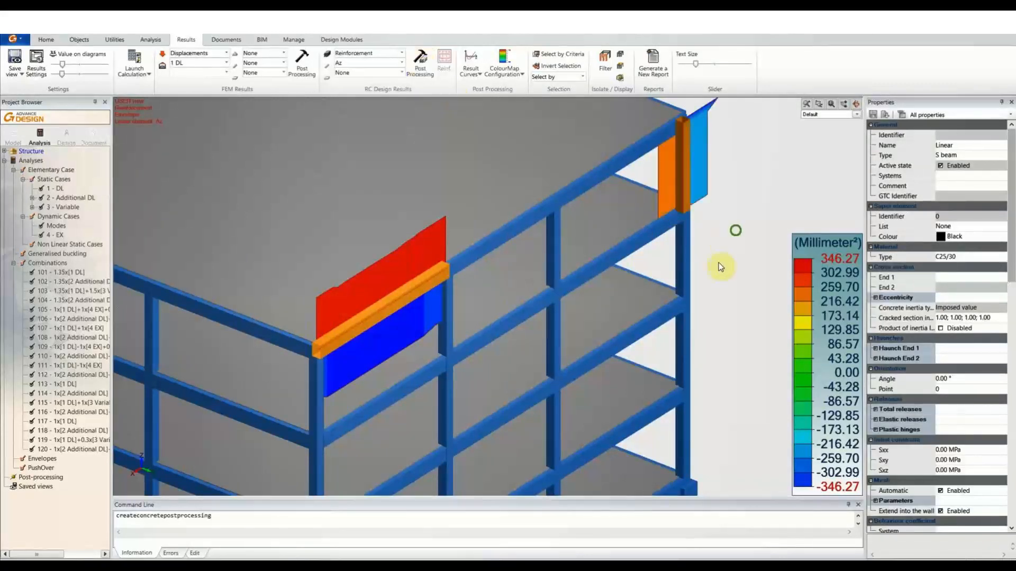
{"action": "scroll", "coordinate": [720, 257], "scroll_direction": "down", "scroll_amount": 3}
{"action": "scroll", "coordinate": [716, 230], "scroll_direction": "down", "scroll_amount": 3}
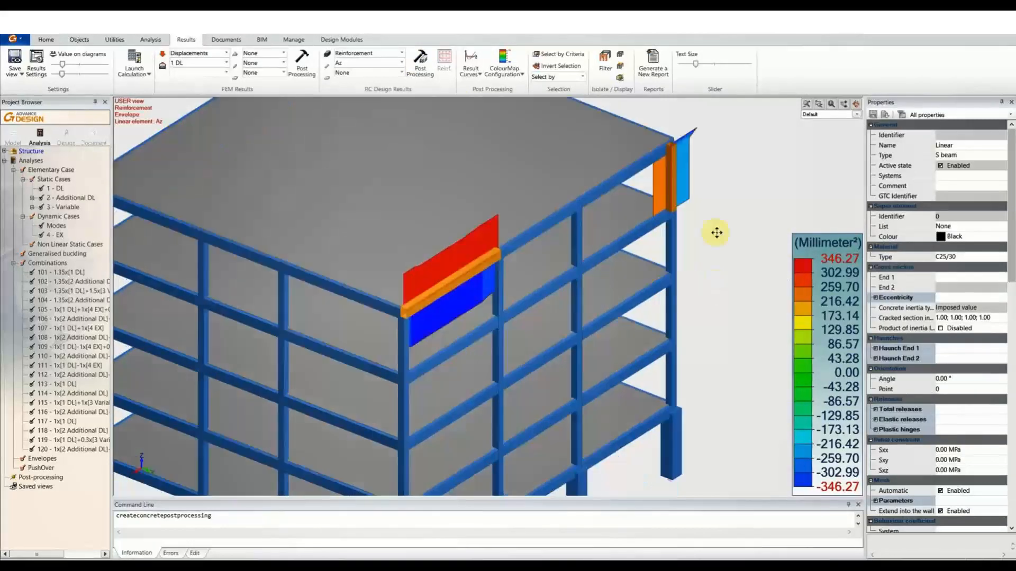
{"action": "scroll", "coordinate": [711, 233], "scroll_direction": "down", "scroll_amount": 1}
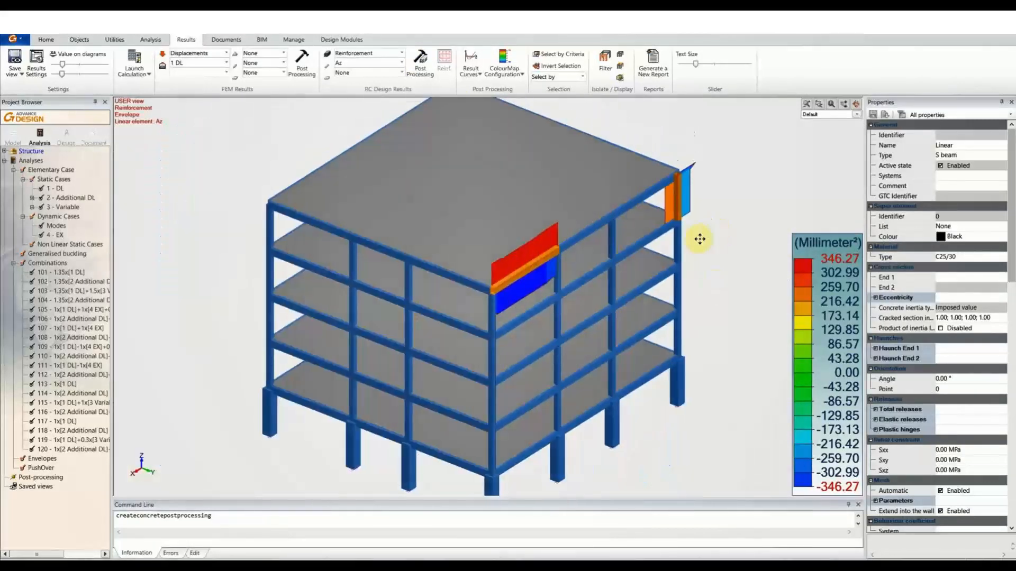
{"action": "scroll", "coordinate": [704, 232], "scroll_direction": "down", "scroll_amount": 1}
{"action": "key", "text": "Escape"}
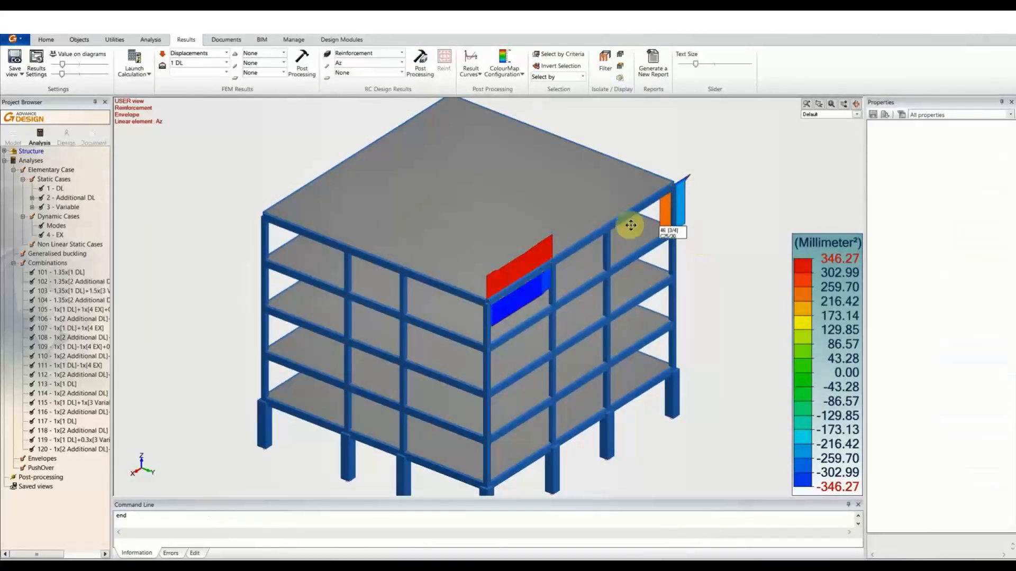
Pick plate 50, then beam 140, and open the RC design result types list.
{"action": "left_click", "coordinate": [574, 223]}
{"action": "key", "text": "Escape"}
{"action": "left_click", "coordinate": [578, 256]}
{"action": "key", "text": "Escape"}
{"action": "left_click", "coordinate": [545, 278]}
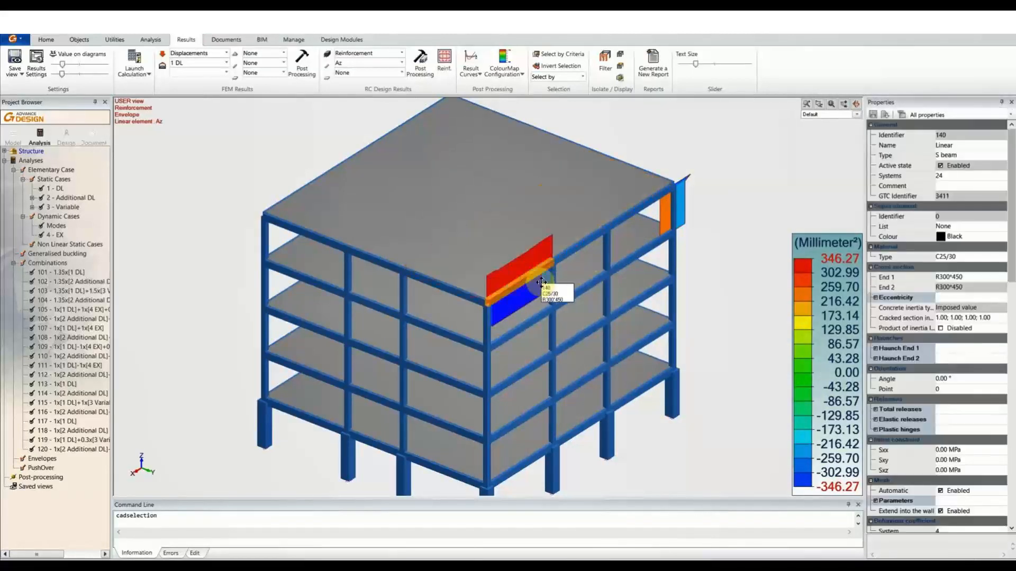
{"action": "left_click", "coordinate": [356, 56]}
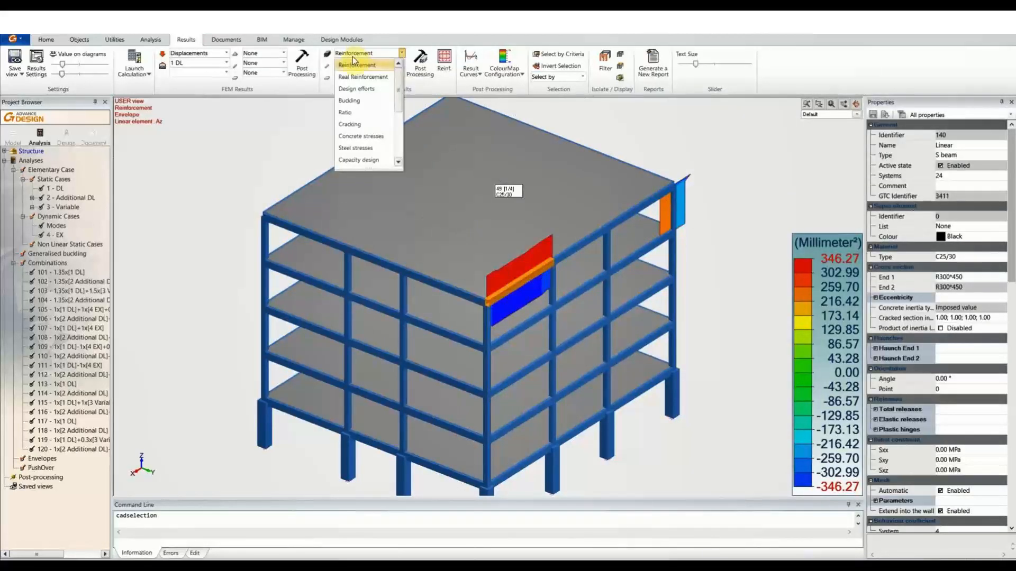
Display the Sc z CQ concrete stress map on beam 140 (1.97 to −2.30 MPa).
{"action": "left_click", "coordinate": [361, 136]}
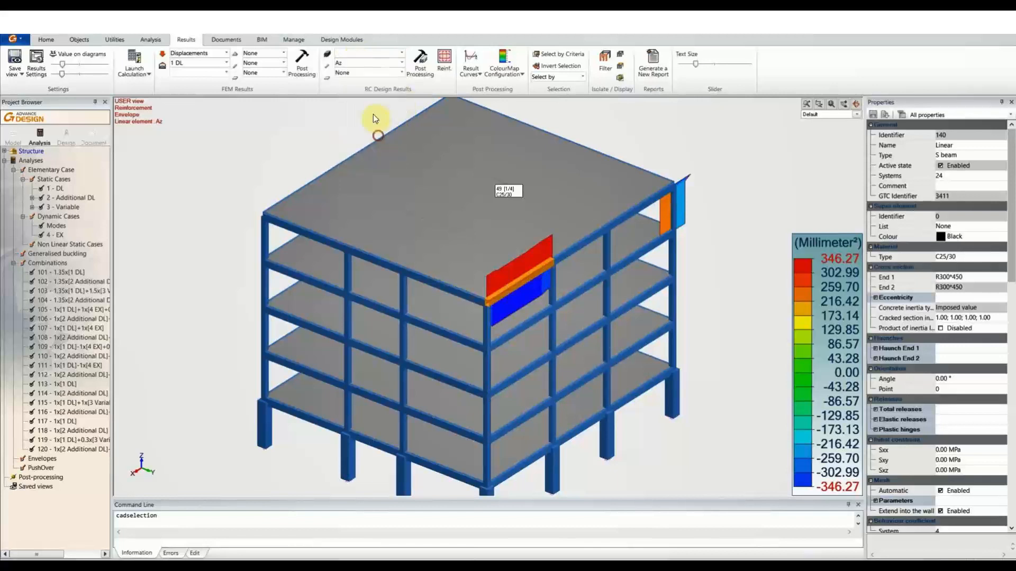
{"action": "left_click", "coordinate": [358, 64]}
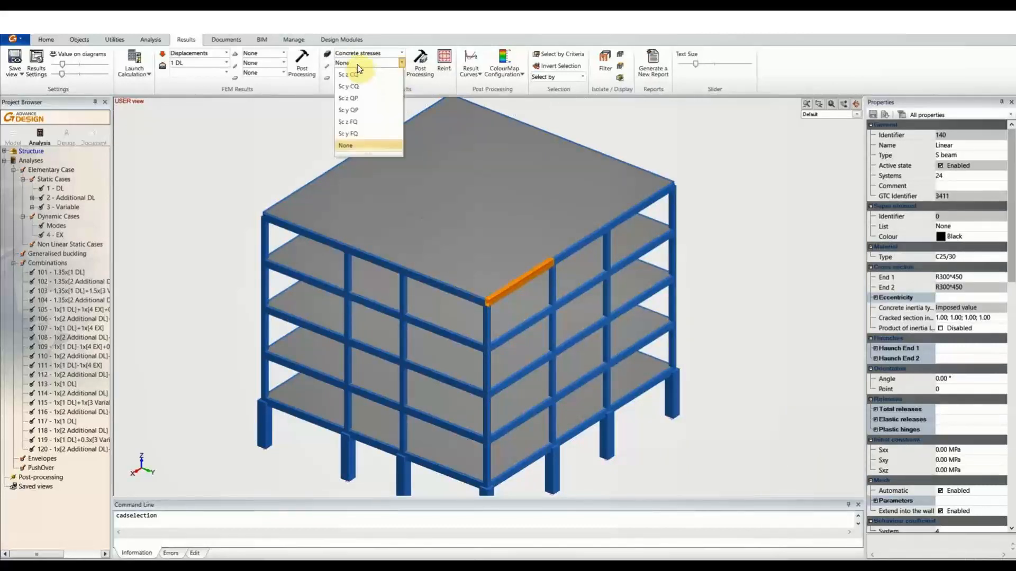
{"action": "left_click", "coordinate": [364, 74]}
{"action": "left_click", "coordinate": [427, 67]}
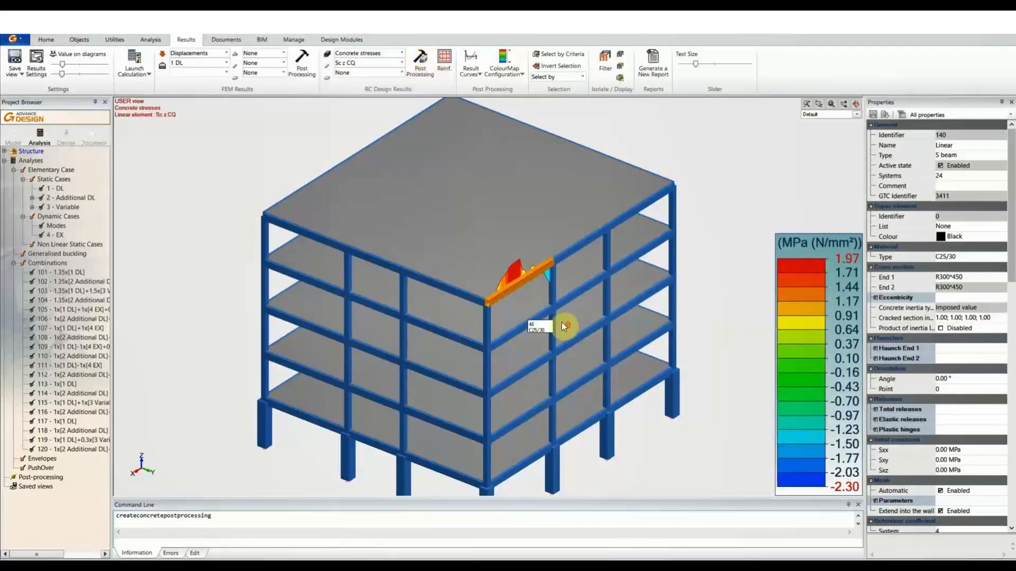
{"action": "scroll", "coordinate": [553, 296], "scroll_direction": "up", "scroll_amount": 5}
{"action": "middle_click_drag", "start_coordinate": [551, 284], "coordinate": [485, 324]}
{"action": "scroll", "coordinate": [486, 324], "scroll_direction": "down", "scroll_amount": 5}
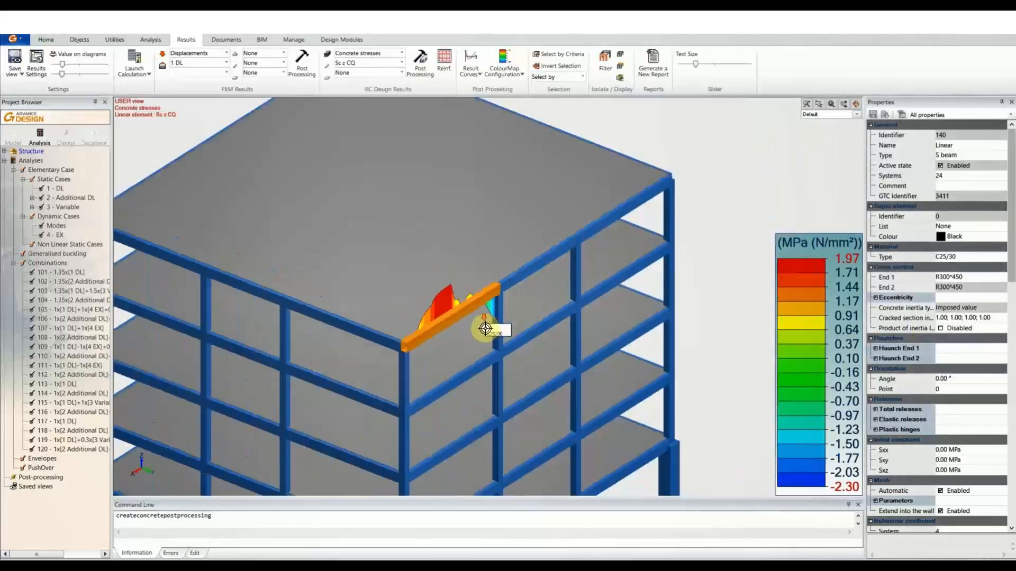
Check the RC result type list, leave it unchanged, and select the bottom corner column.
{"action": "left_click", "coordinate": [373, 55]}
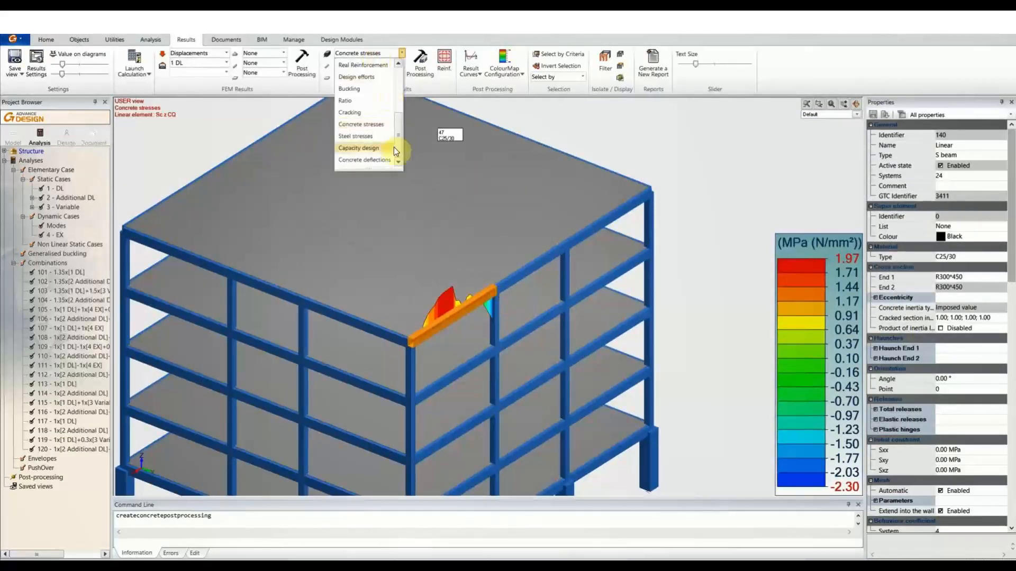
{"action": "left_click", "coordinate": [384, 82]}
{"action": "scroll", "coordinate": [505, 340], "scroll_direction": "down", "scroll_amount": 5}
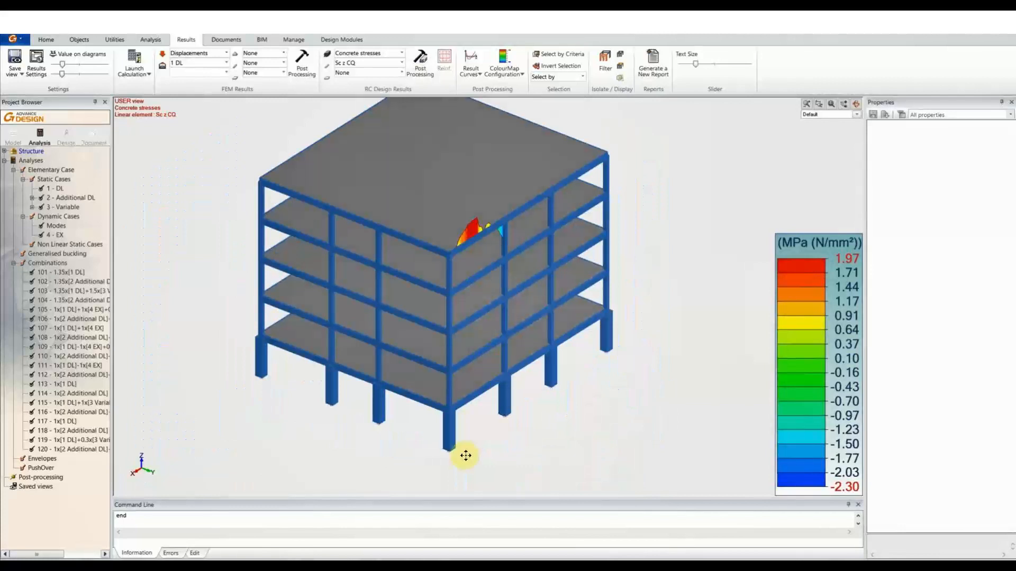
{"action": "scroll", "coordinate": [467, 455], "scroll_direction": "up", "scroll_amount": 3}
{"action": "scroll", "coordinate": [467, 455], "scroll_direction": "up", "scroll_amount": 2}
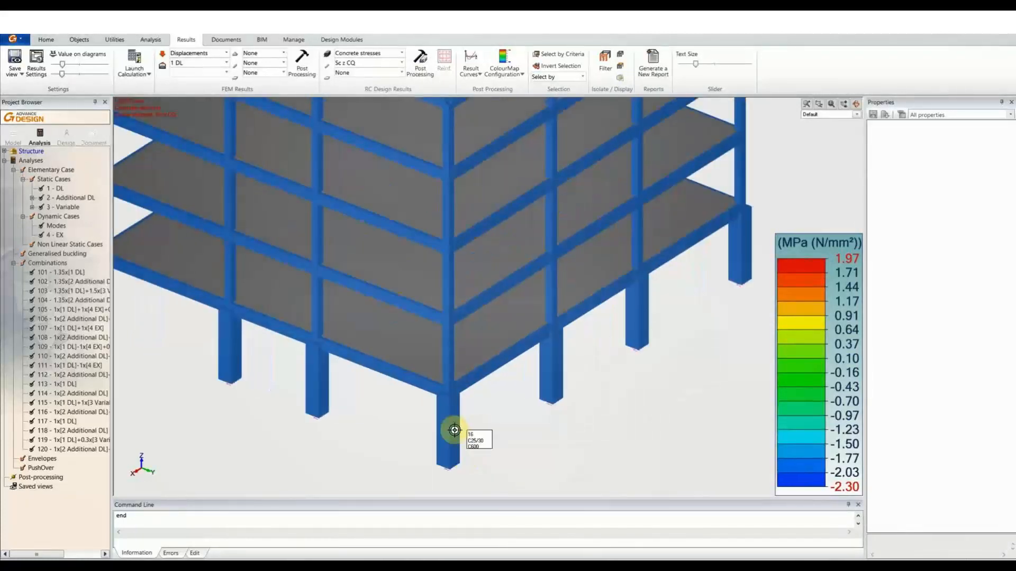
{"action": "left_click", "coordinate": [454, 430]}
{"action": "key", "text": "Escape"}
{"action": "left_click", "coordinate": [455, 431]}
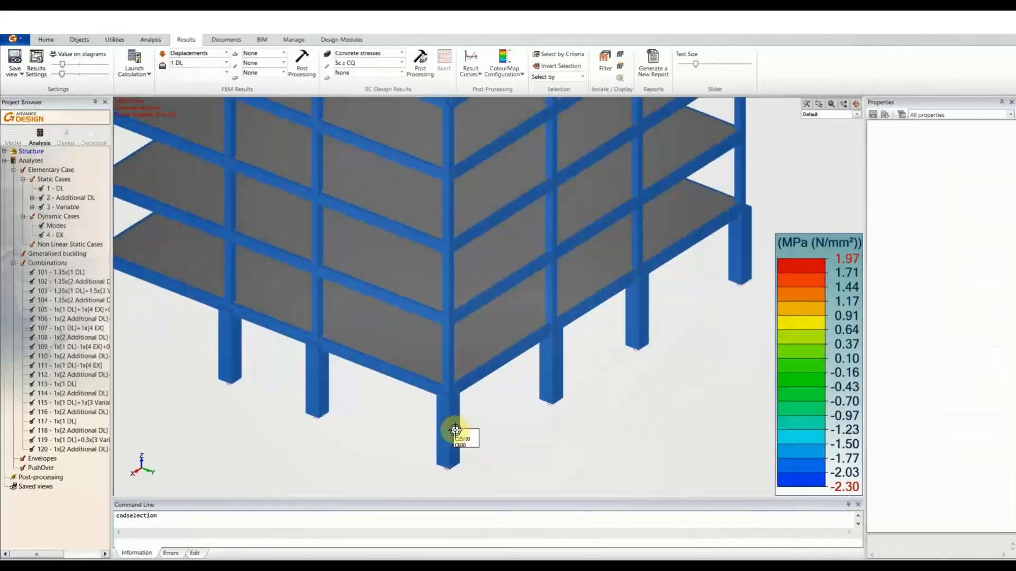
Open column COLM-16 in the design module and show its loads (DL, Additional DL, Variable, EX).
{"action": "right_click", "coordinate": [453, 415]}
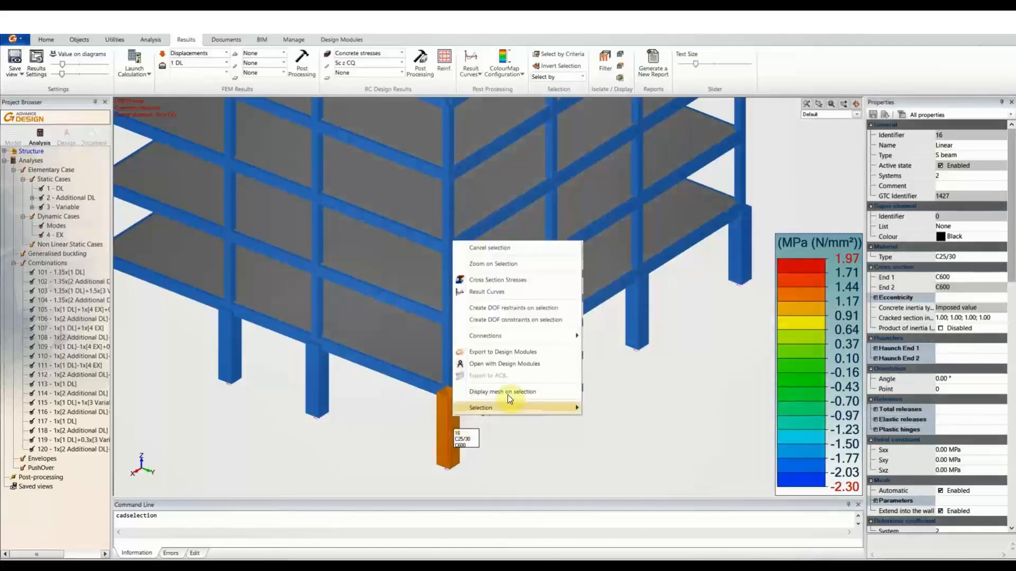
{"action": "left_click", "coordinate": [526, 365]}
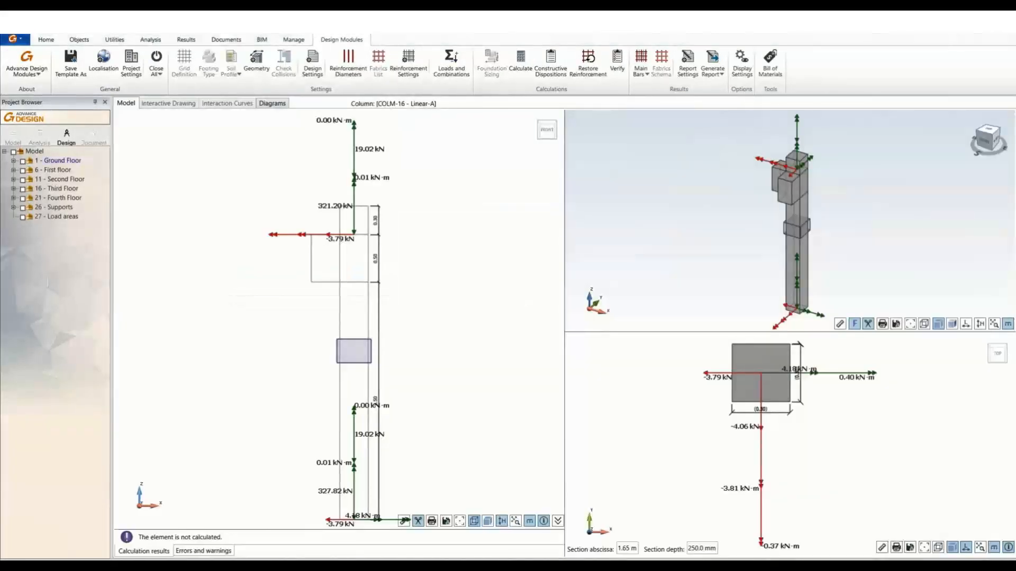
{"action": "middle_click_drag", "start_coordinate": [490, 329], "coordinate": [483, 313]}
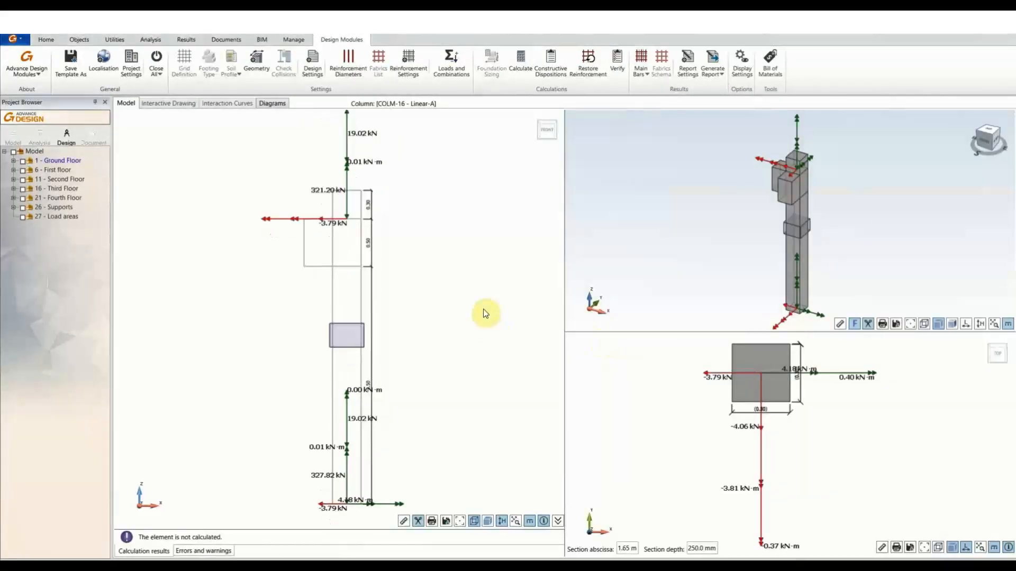
{"action": "left_click_drag", "start_coordinate": [985, 139], "coordinate": [988, 141]}
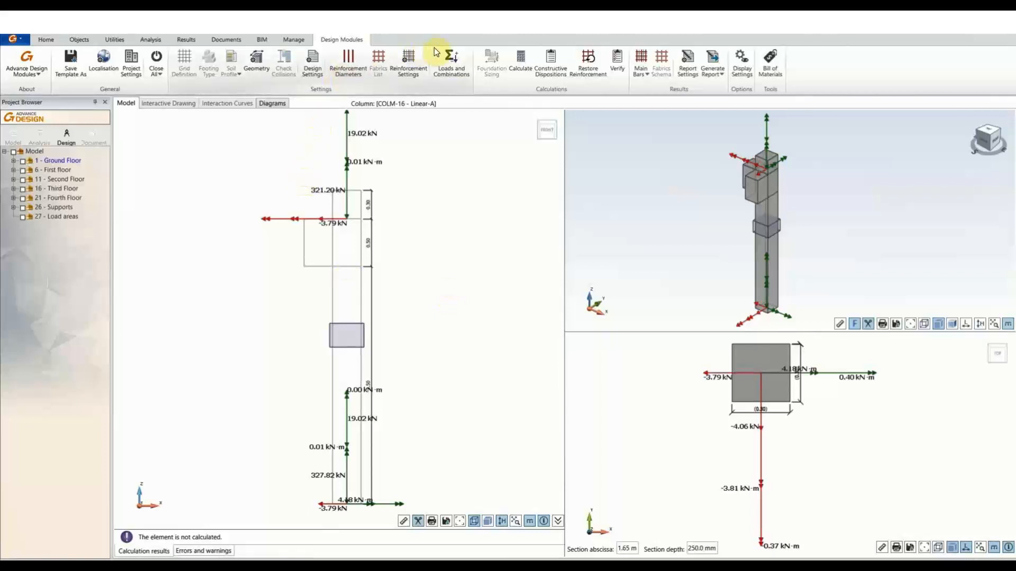
{"action": "left_click", "coordinate": [443, 72]}
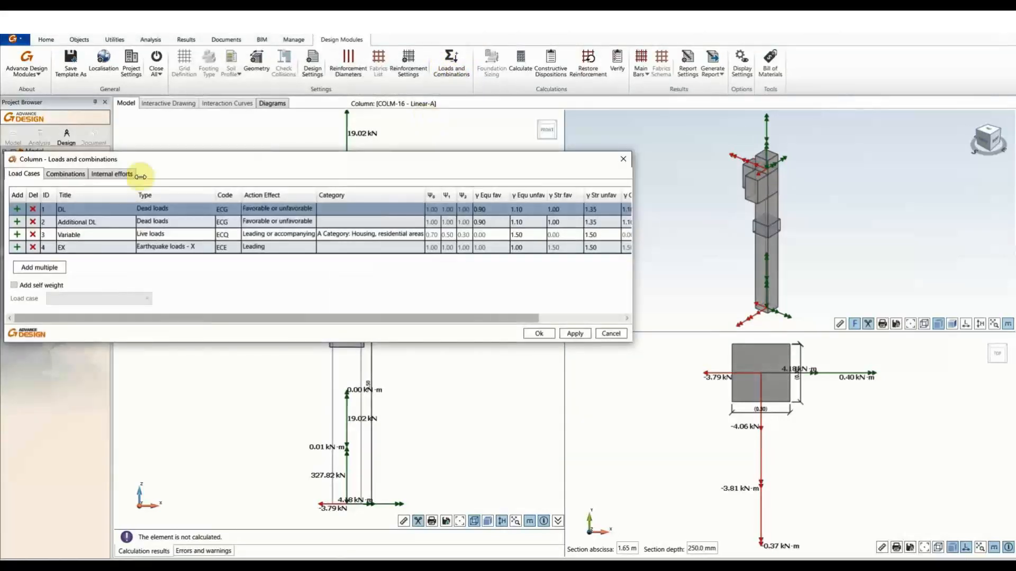
Generate 18 load combinations for COLM-16 on the Combinations tab and accept them.
{"action": "left_click", "coordinate": [103, 175]}
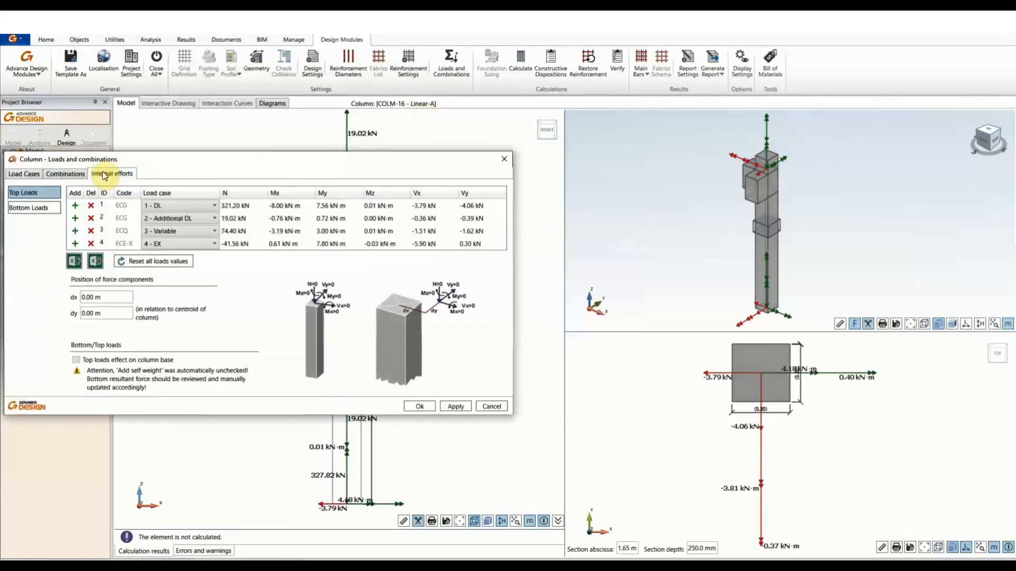
{"action": "left_click", "coordinate": [65, 173]}
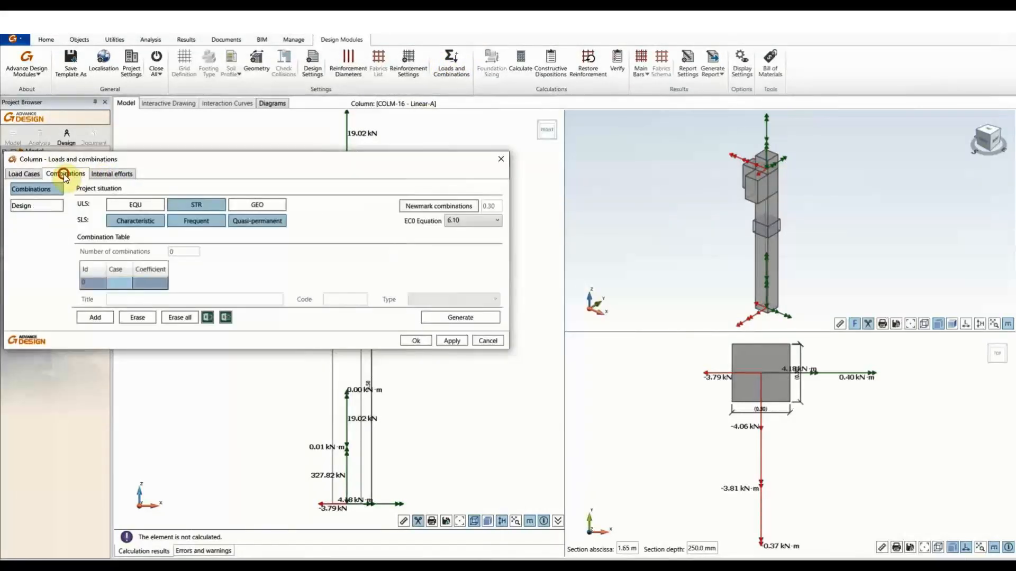
{"action": "left_click", "coordinate": [460, 317]}
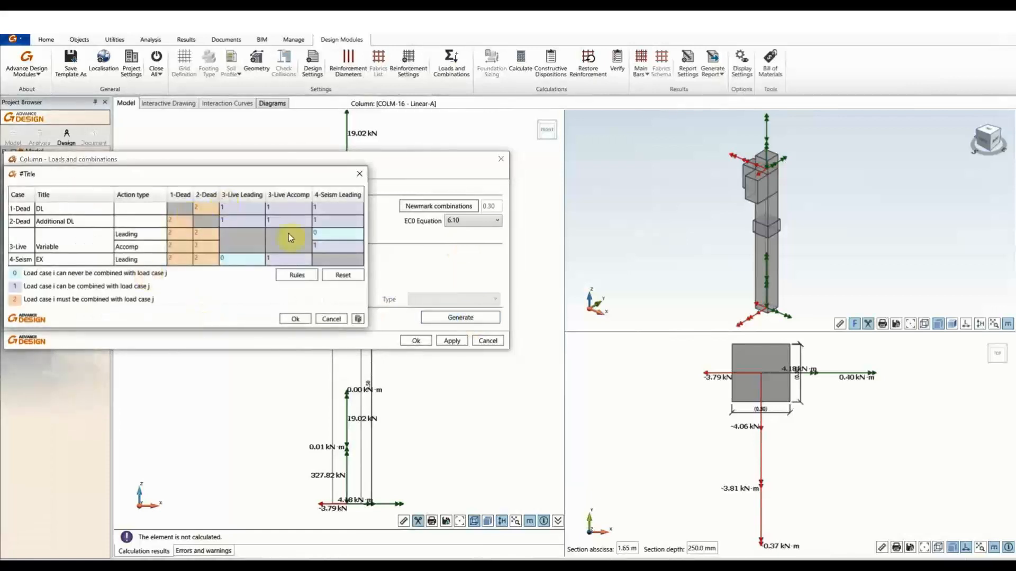
{"action": "left_click", "coordinate": [294, 320]}
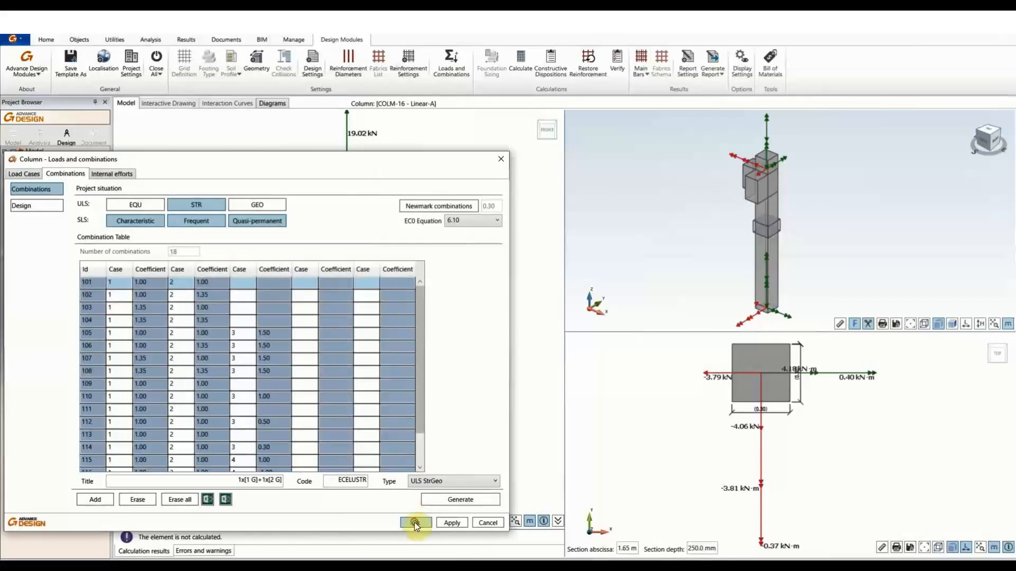
{"action": "left_click", "coordinate": [453, 523]}
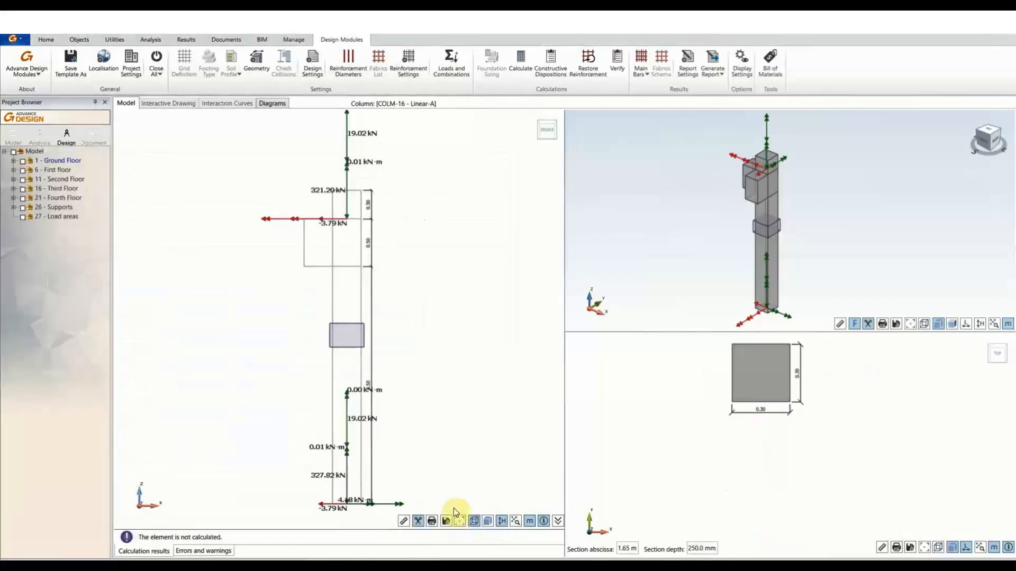
Calculate COLM-16 (H12 bars, H6 links) and inspect the Newmark combinations warning.
{"action": "left_click", "coordinate": [521, 57]}
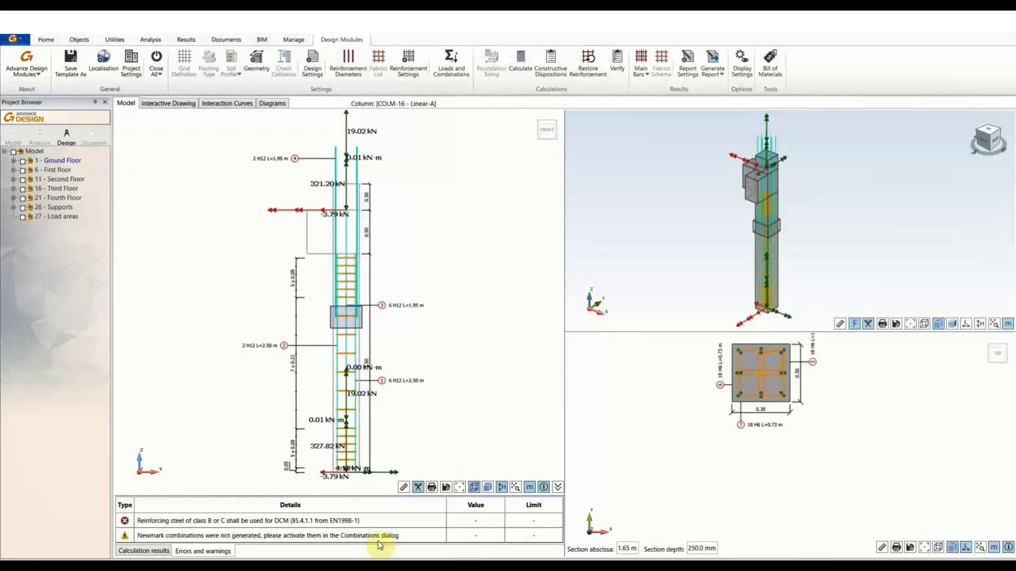
{"action": "left_click", "coordinate": [203, 539]}
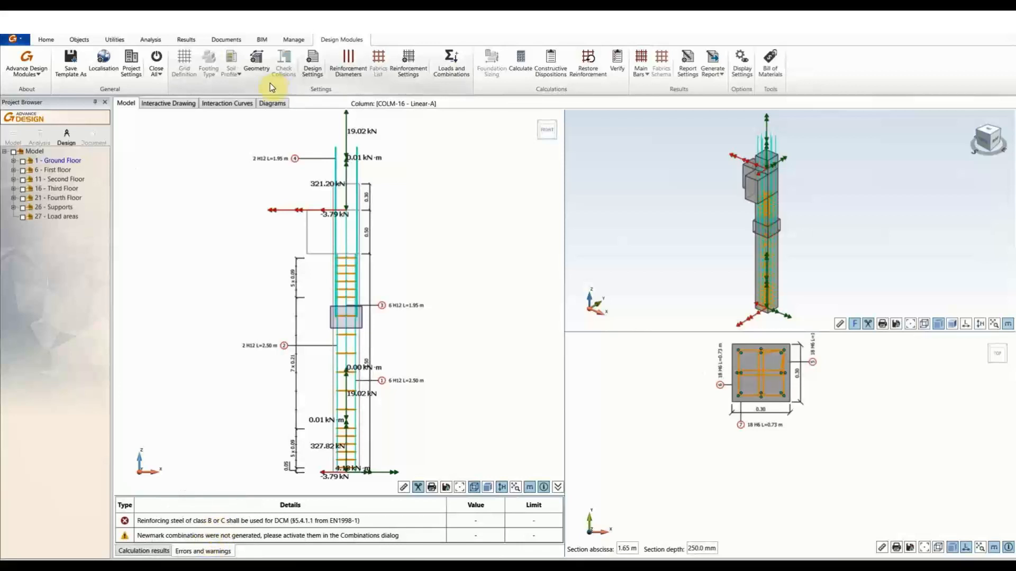
Set the reinforced concrete steel ductility class to B (ε uk = 5%) and apply it.
{"action": "left_click", "coordinate": [312, 64]}
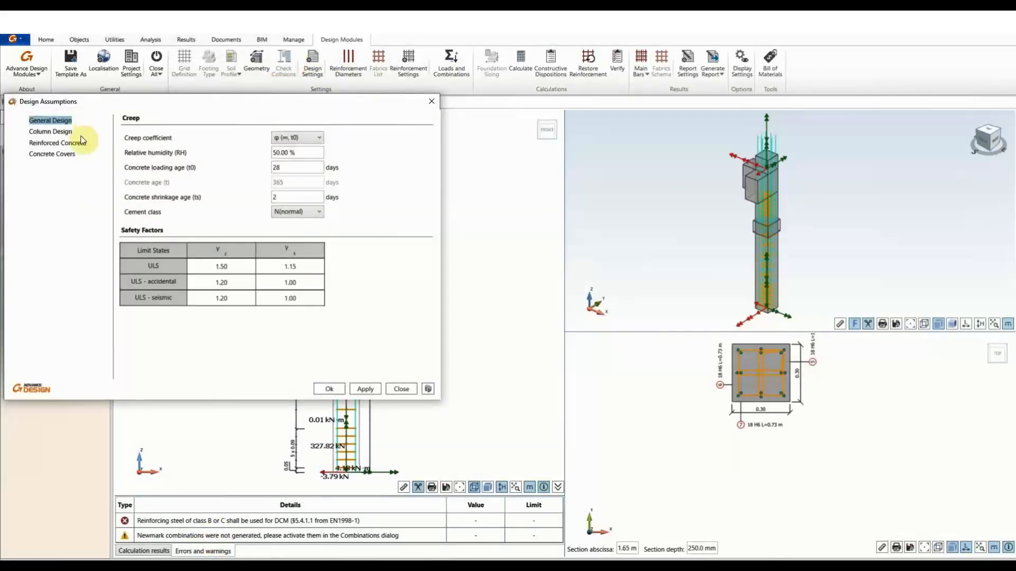
{"action": "left_click", "coordinate": [59, 132]}
{"action": "left_click", "coordinate": [61, 143]}
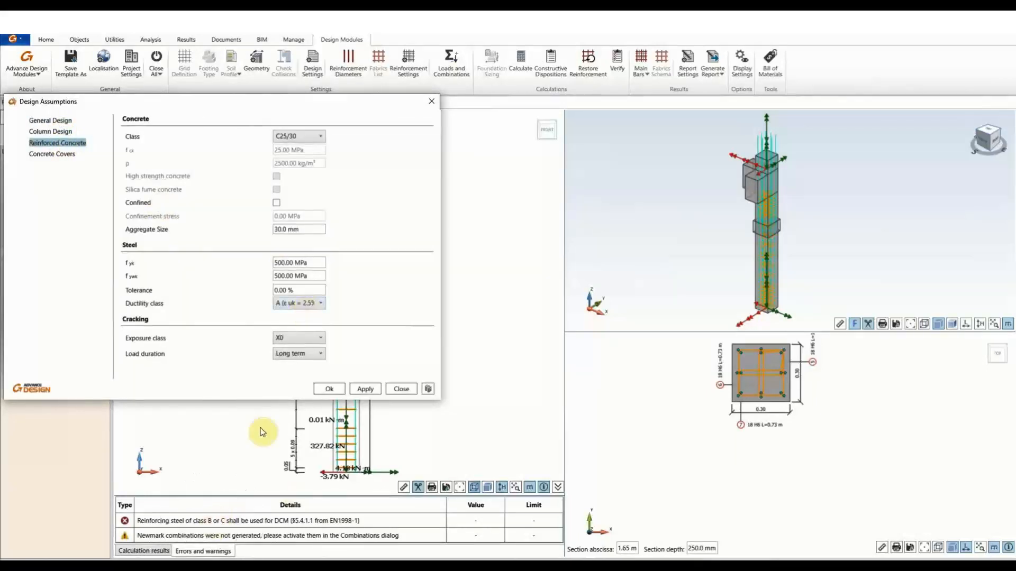
{"action": "left_click", "coordinate": [292, 308]}
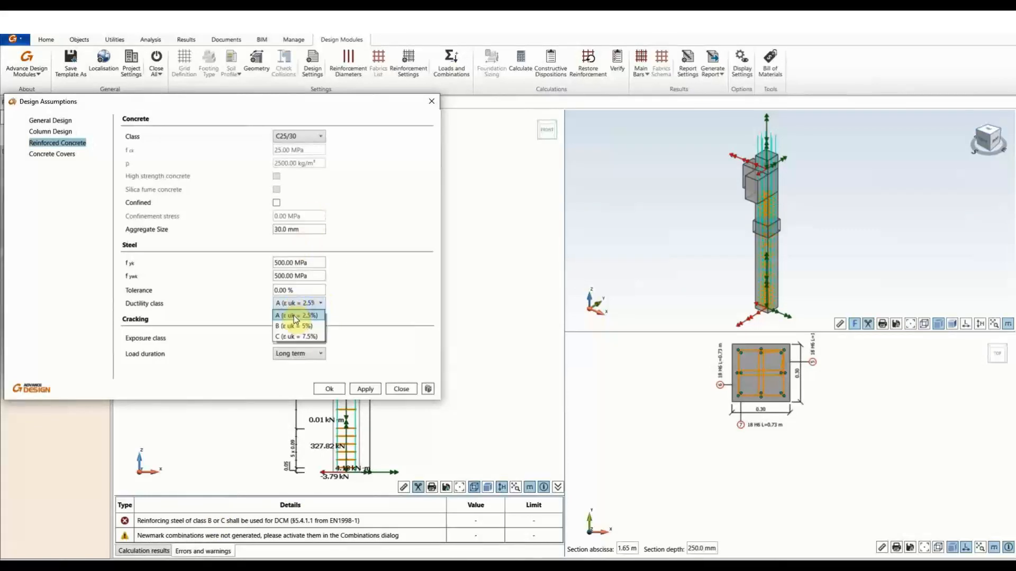
{"action": "left_click", "coordinate": [295, 324]}
{"action": "left_click", "coordinate": [365, 389]}
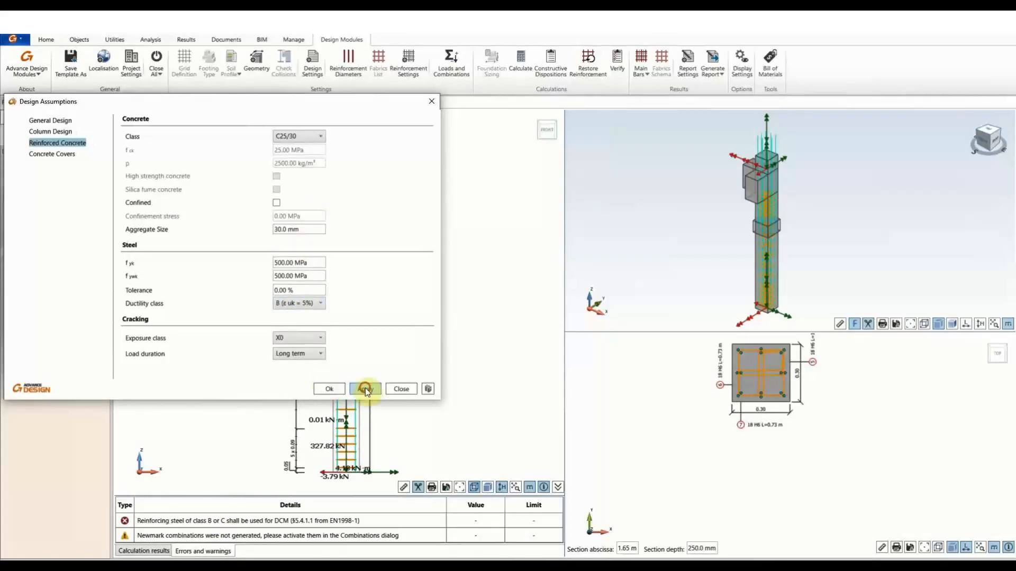
Enable Newmark combinations, regenerate 37 combinations for COLM-16, and apply them.
{"action": "left_click", "coordinate": [329, 390]}
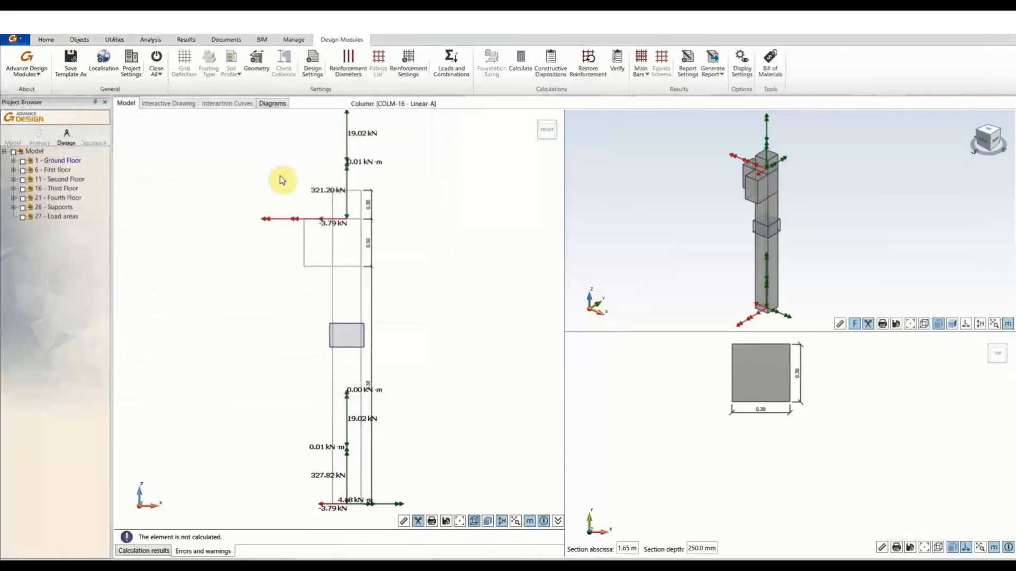
{"action": "left_click", "coordinate": [451, 62]}
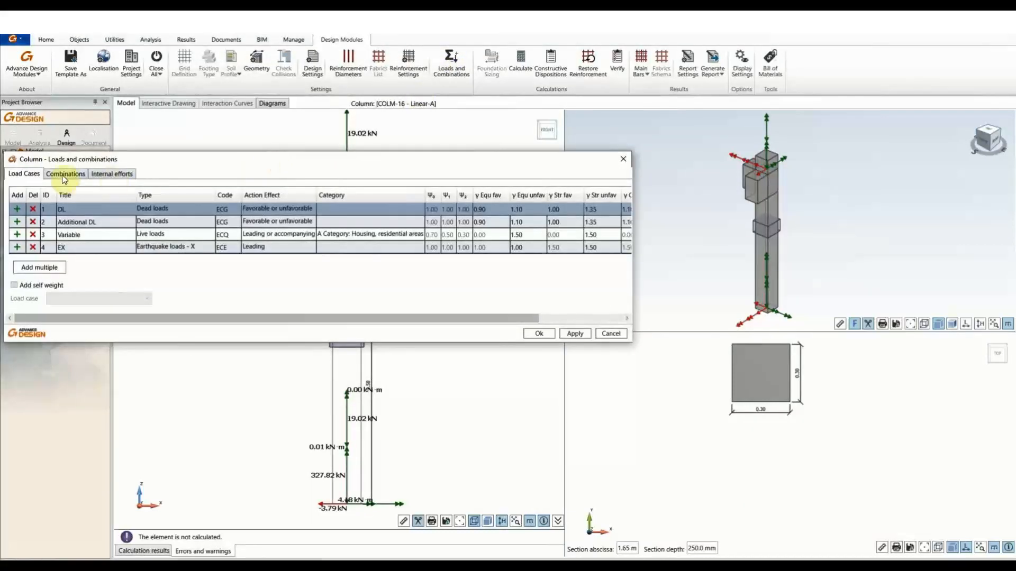
{"action": "left_click", "coordinate": [59, 175]}
{"action": "left_click", "coordinate": [421, 206]}
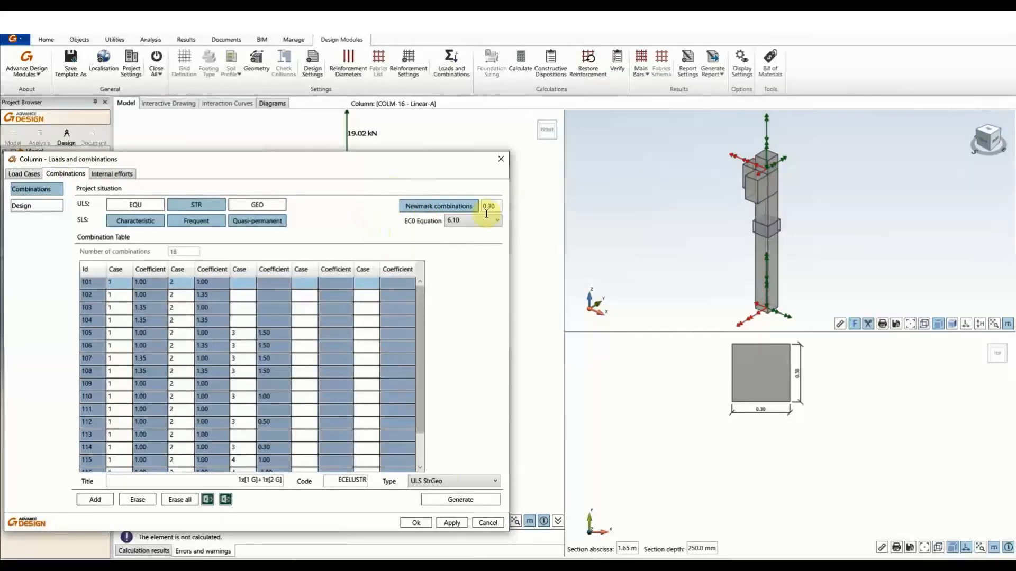
{"action": "left_click", "coordinate": [438, 500]}
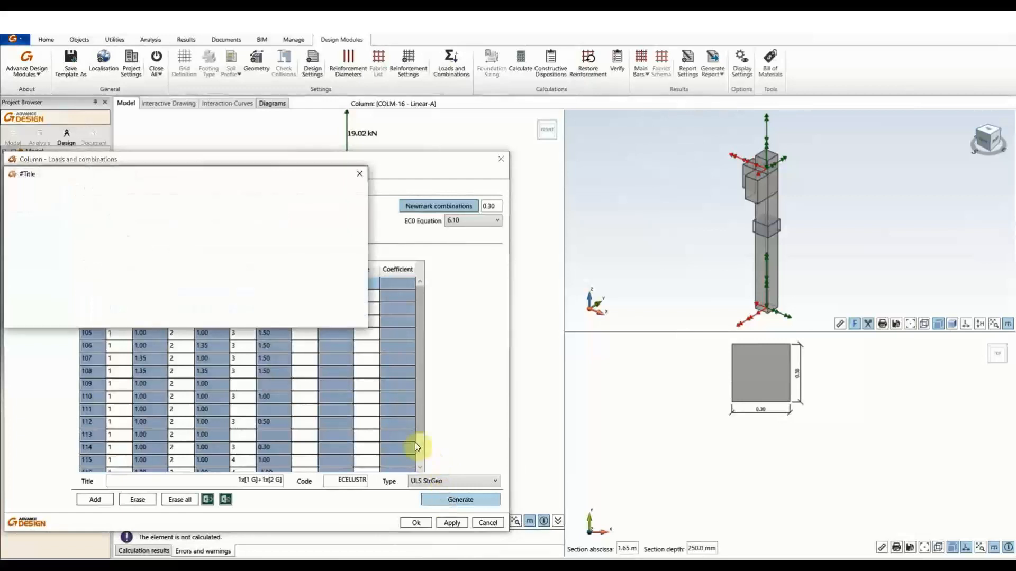
{"action": "left_click", "coordinate": [295, 319]}
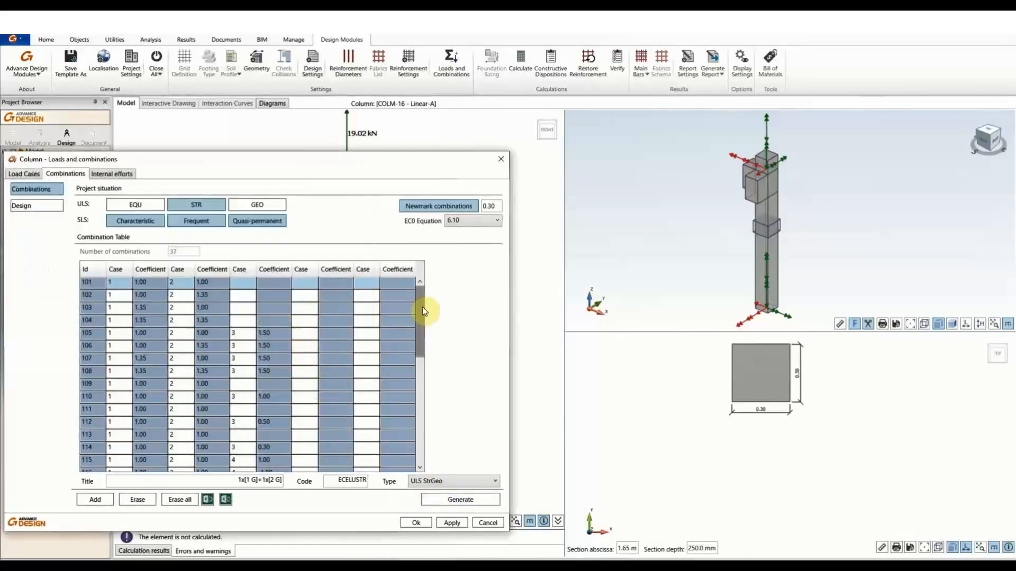
{"action": "left_click_drag", "start_coordinate": [422, 308], "coordinate": [442, 227]}
{"action": "left_click", "coordinate": [442, 522]}
{"action": "left_click", "coordinate": [416, 522]}
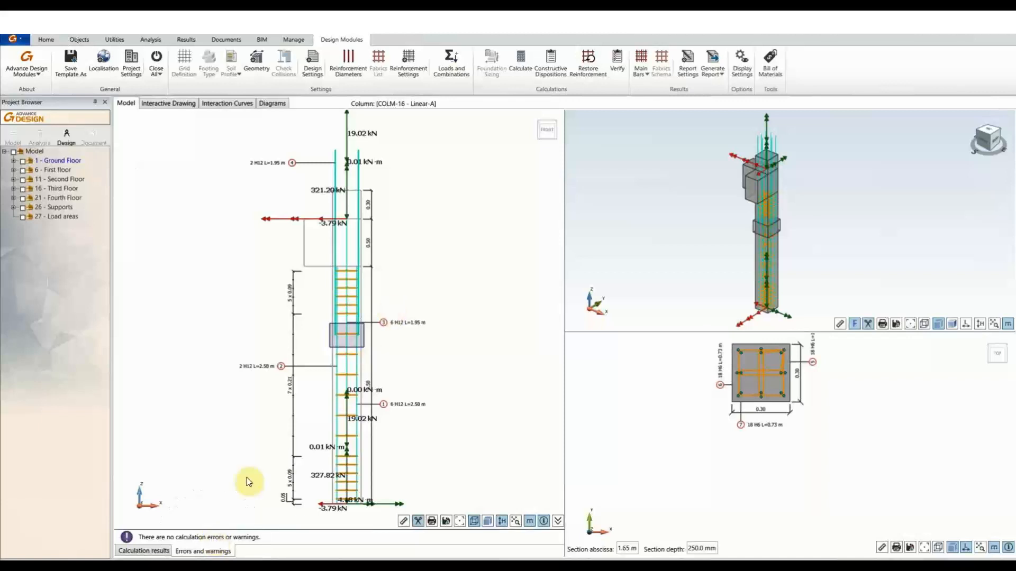
Show COLM-16's calculation results table with design efforts, buckling values and reinforcement ratios.
{"action": "left_click", "coordinate": [144, 552]}
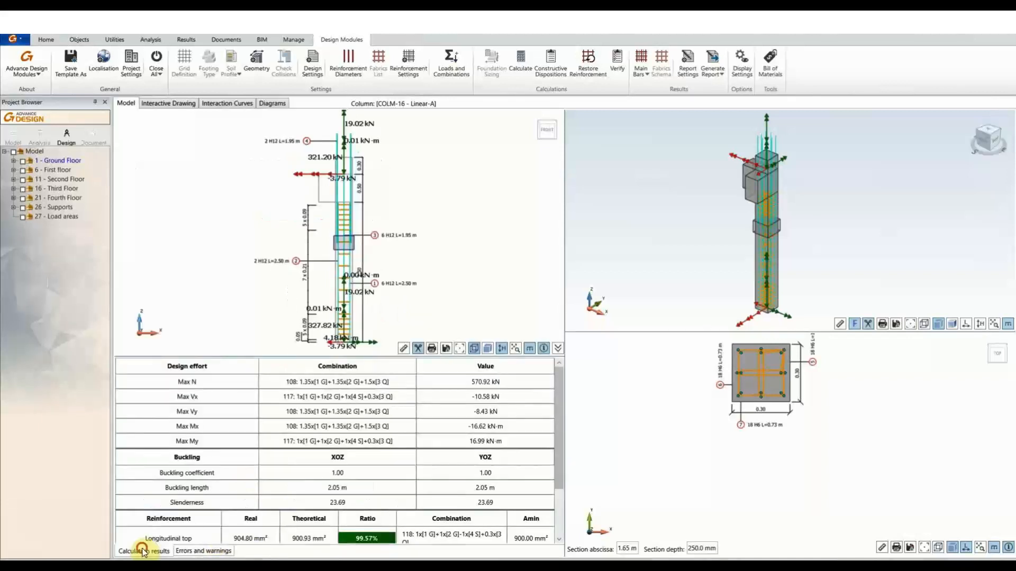
{"action": "scroll", "coordinate": [363, 217], "scroll_direction": "up", "scroll_amount": 5}
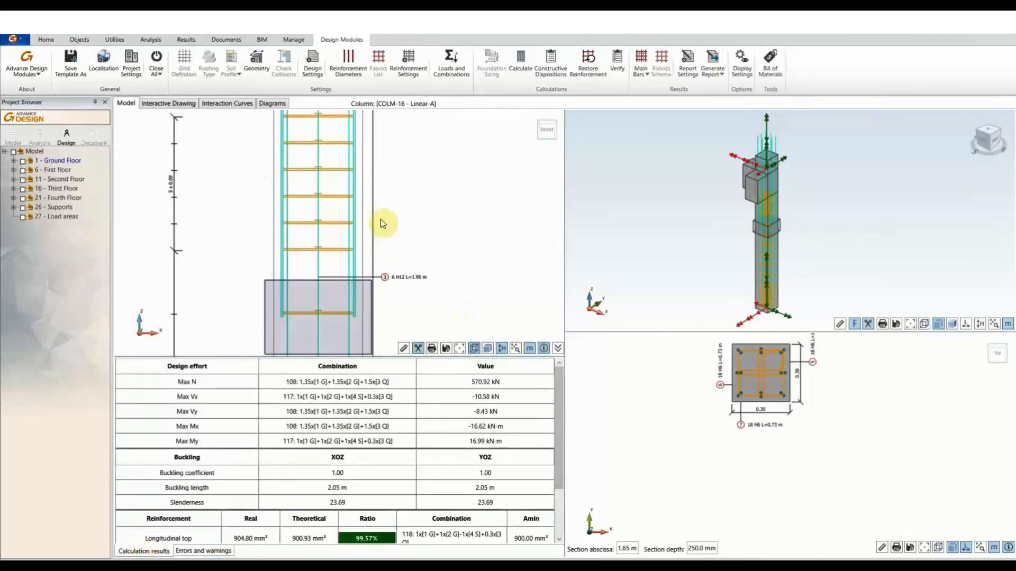
{"action": "scroll", "coordinate": [420, 251], "scroll_direction": "down", "scroll_amount": 5}
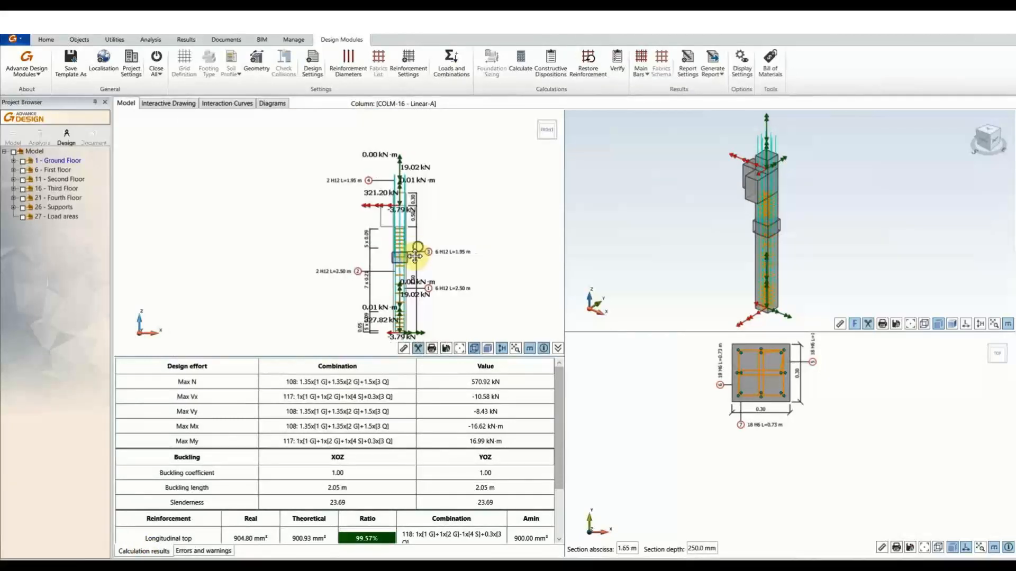
{"action": "scroll", "coordinate": [388, 306], "scroll_direction": "up", "scroll_amount": 5}
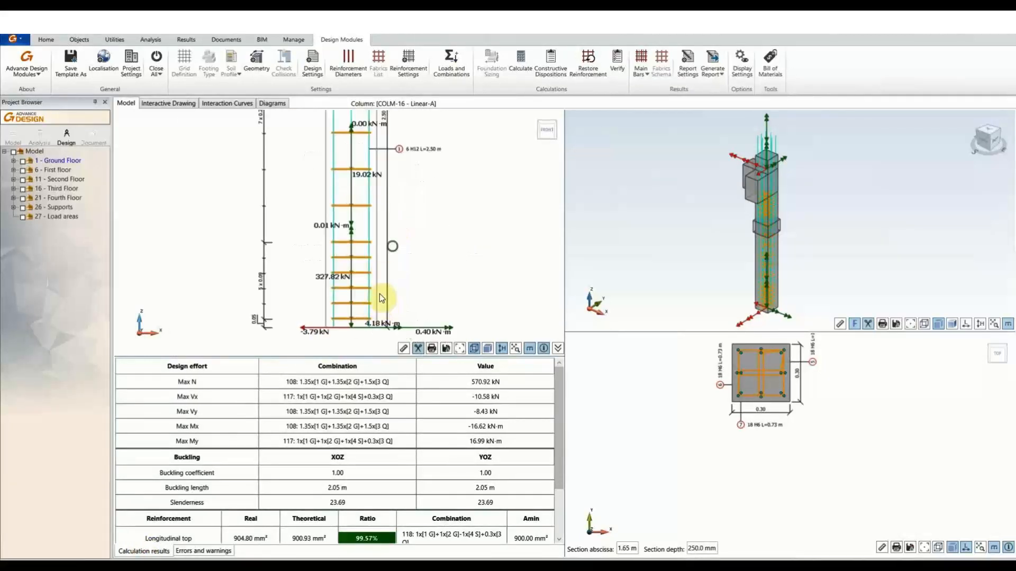
{"action": "scroll", "coordinate": [386, 250], "scroll_direction": "up", "scroll_amount": 4}
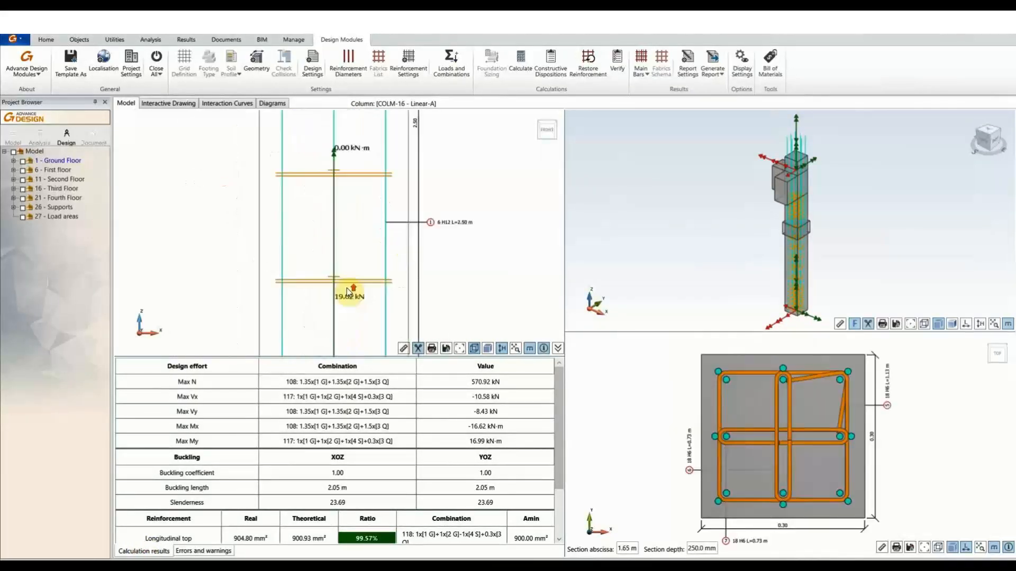
{"action": "scroll", "coordinate": [359, 226], "scroll_direction": "down", "scroll_amount": 5}
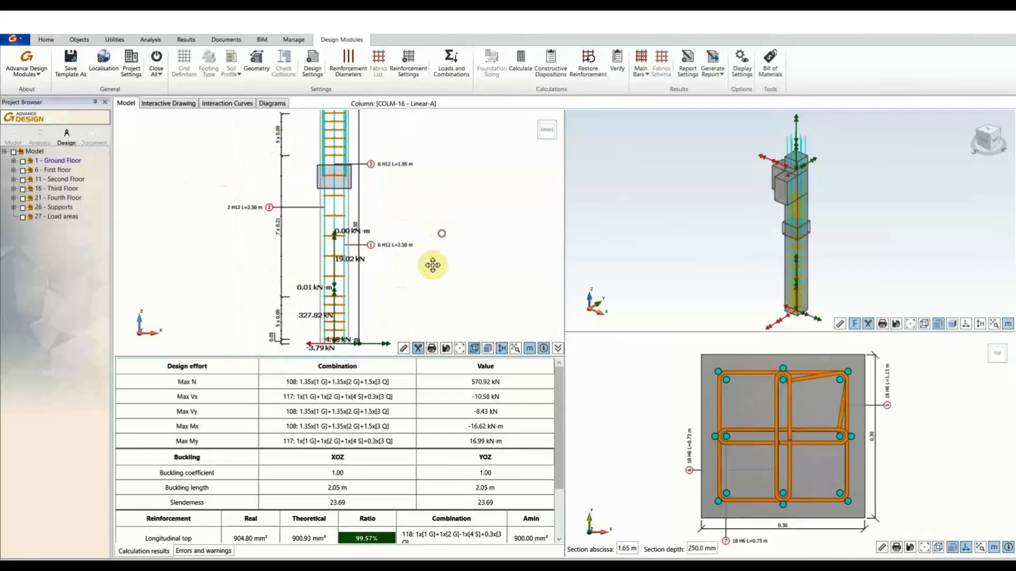
Enlarge the 3-D view to inspect the full reinforcement cage, then restore the pane layout.
{"action": "double_click", "coordinate": [734, 180]}
{"action": "scroll", "coordinate": [584, 340], "scroll_direction": "up", "scroll_amount": 6}
{"action": "scroll", "coordinate": [578, 338], "scroll_direction": "up", "scroll_amount": 4}
{"action": "middle_click_drag", "start_coordinate": [569, 257], "coordinate": [490, 541]}
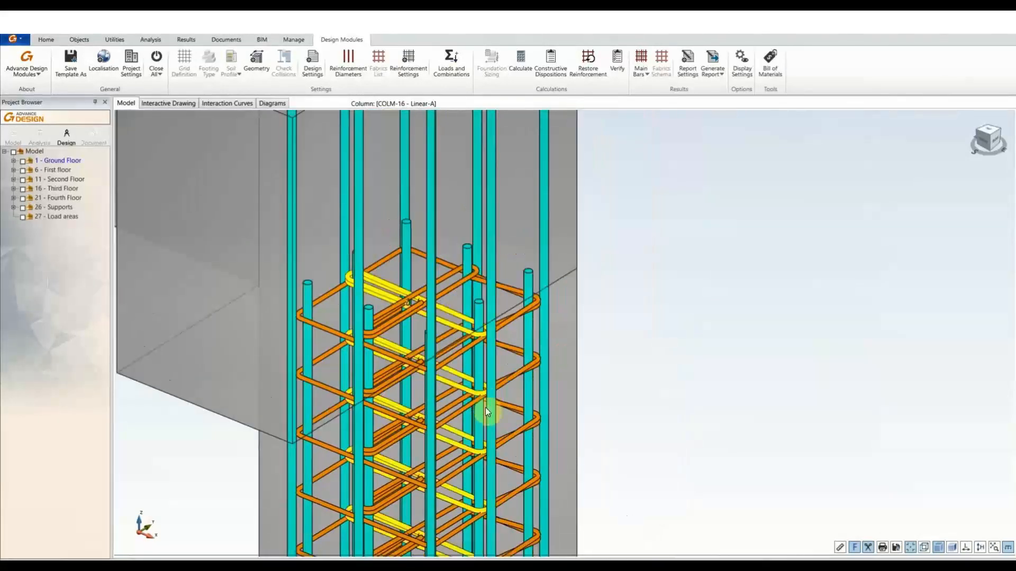
{"action": "middle_click_drag", "start_coordinate": [483, 449], "coordinate": [521, 130]}
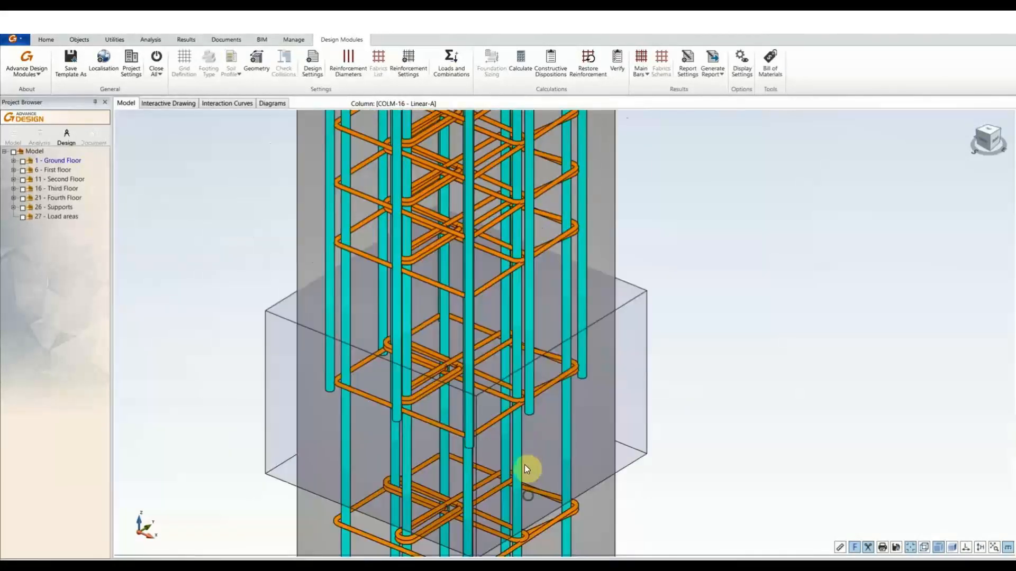
{"action": "middle_click_drag", "start_coordinate": [525, 465], "coordinate": [535, 185]}
{"action": "middle_click_drag", "start_coordinate": [539, 509], "coordinate": [535, 141]}
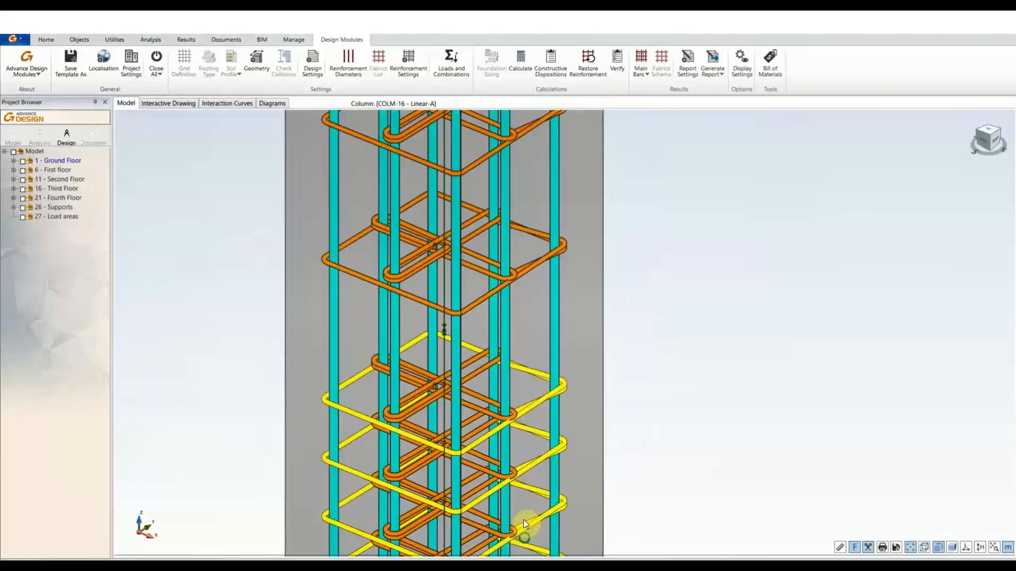
{"action": "middle_click_drag", "start_coordinate": [522, 516], "coordinate": [540, 186]}
{"action": "middle_click_drag", "start_coordinate": [554, 268], "coordinate": [540, 531]}
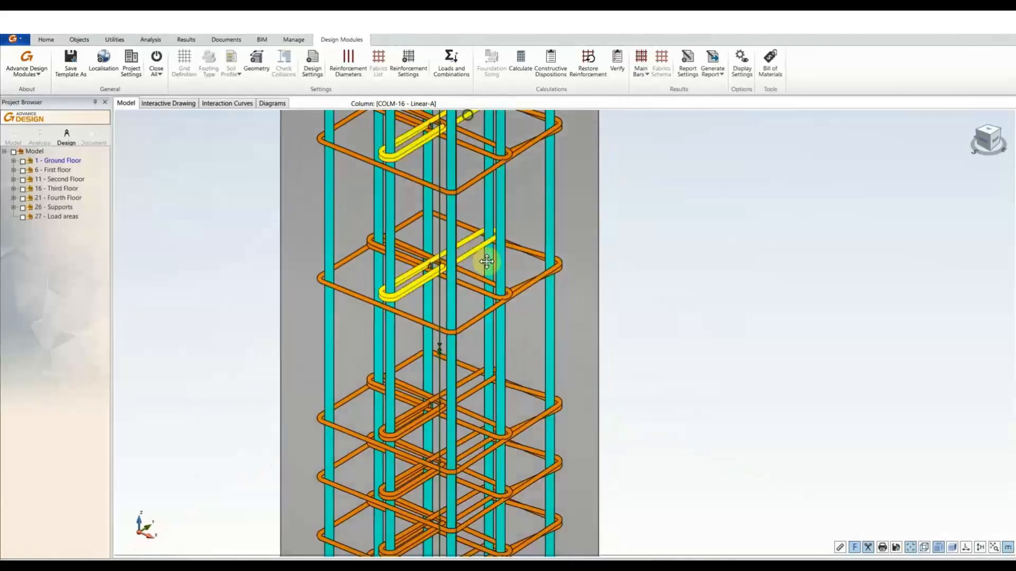
{"action": "middle_click_drag", "start_coordinate": [485, 260], "coordinate": [469, 529]}
{"action": "scroll", "coordinate": [417, 270], "scroll_direction": "down", "scroll_amount": 4}
{"action": "scroll", "coordinate": [416, 271], "scroll_direction": "down", "scroll_amount": 6}
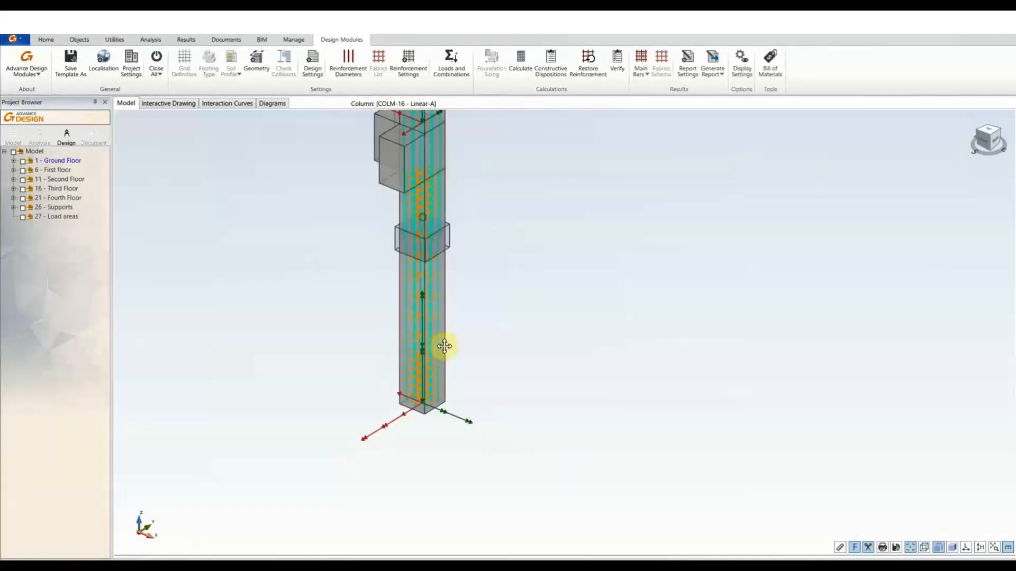
{"action": "scroll", "coordinate": [433, 237], "scroll_direction": "up", "scroll_amount": 6}
{"action": "middle_click_drag", "start_coordinate": [432, 238], "coordinate": [508, 227]}
{"action": "scroll", "coordinate": [440, 302], "scroll_direction": "down", "scroll_amount": 7}
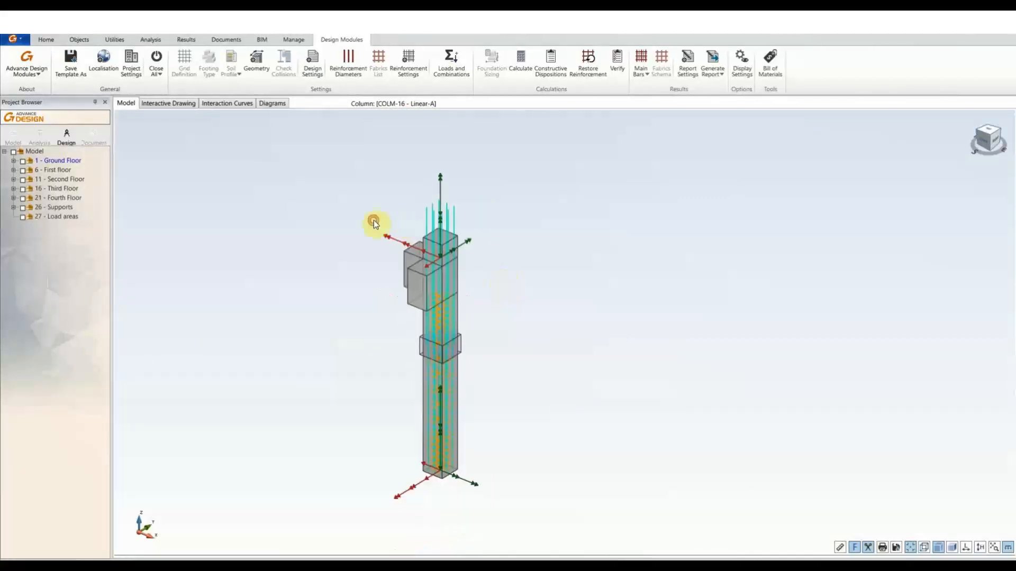
{"action": "double_click", "coordinate": [374, 220]}
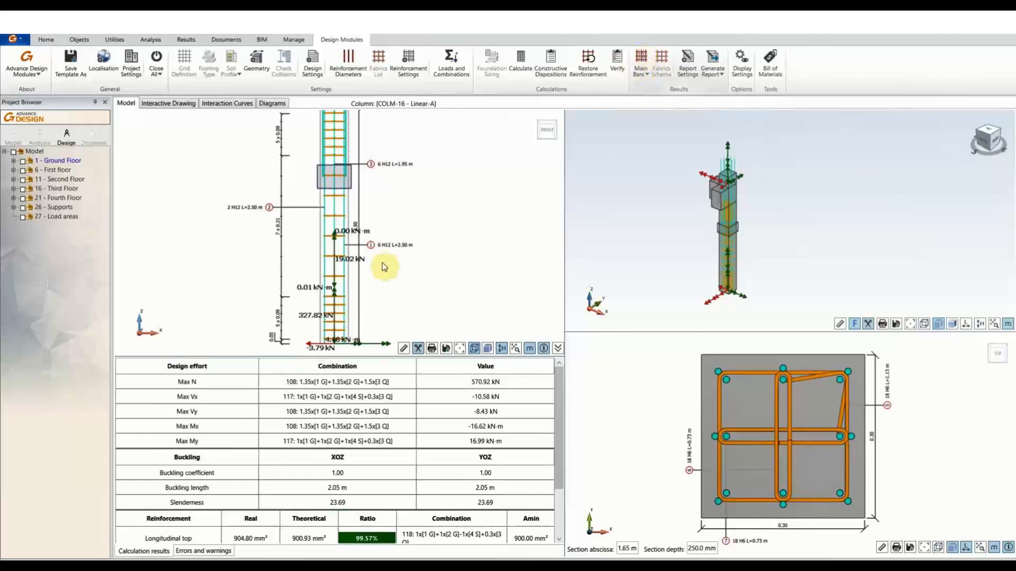
Open the column's Reinforcement dialog and position the 3-D column beside it.
{"action": "double_click", "coordinate": [362, 269]}
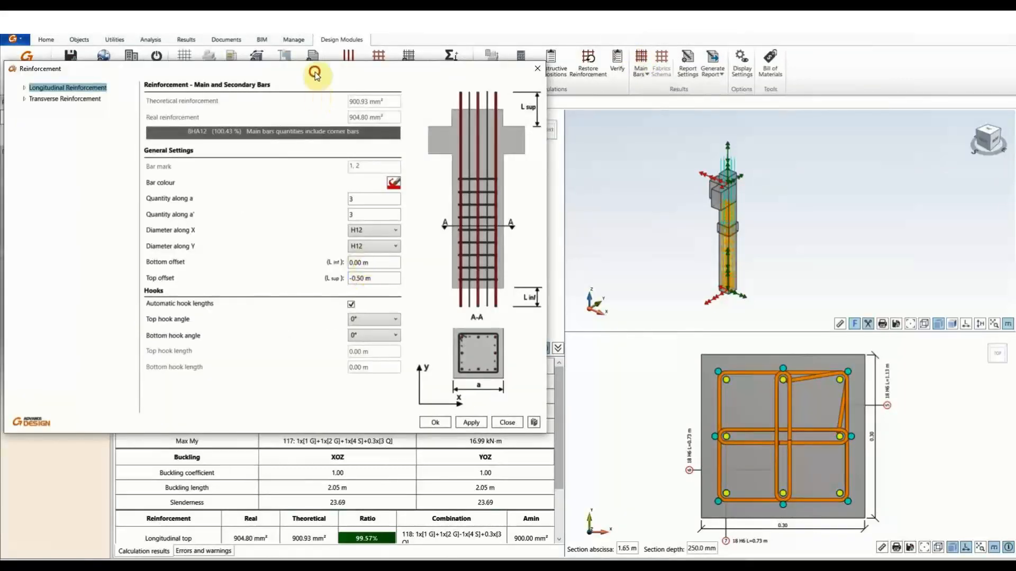
{"action": "left_click_drag", "start_coordinate": [315, 73], "coordinate": [341, 101]}
{"action": "double_click", "coordinate": [808, 240]}
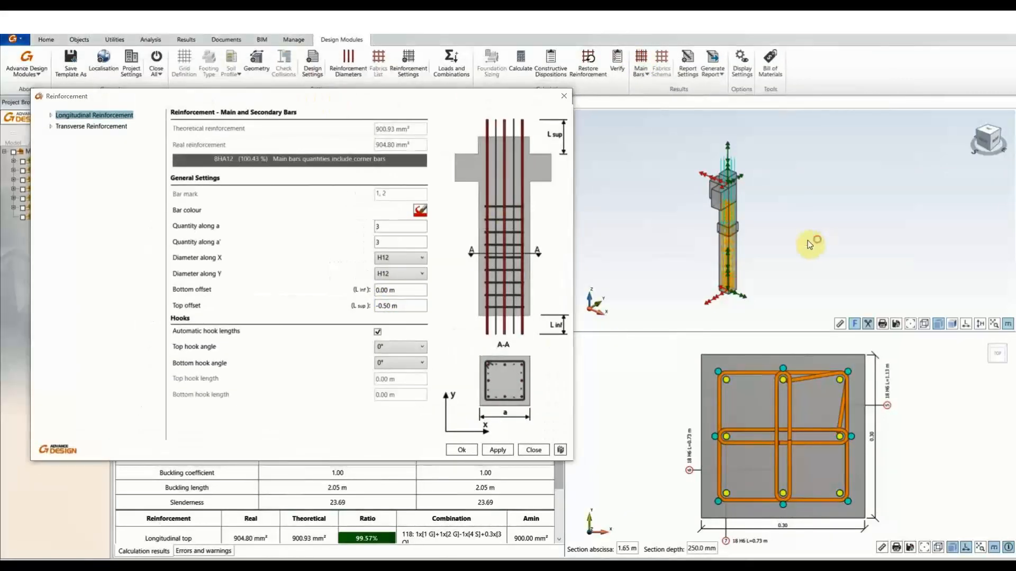
{"action": "middle_click_drag", "start_coordinate": [669, 327], "coordinate": [966, 274]}
{"action": "scroll", "coordinate": [743, 173], "scroll_direction": "up", "scroll_amount": 4}
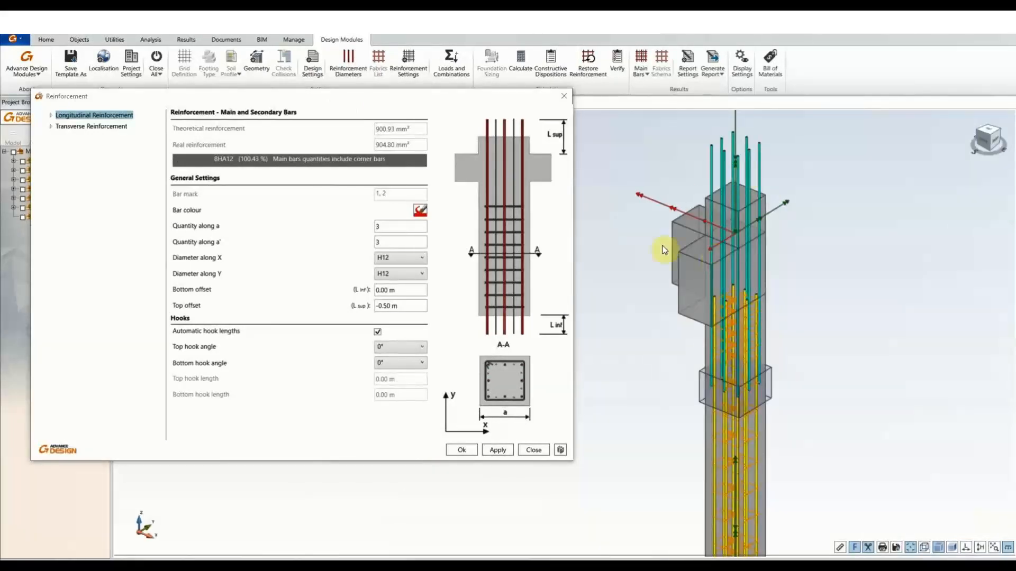
{"action": "middle_click_drag", "start_coordinate": [646, 208], "coordinate": [656, 208]}
{"action": "middle_click_drag", "start_coordinate": [634, 243], "coordinate": [646, 258]}
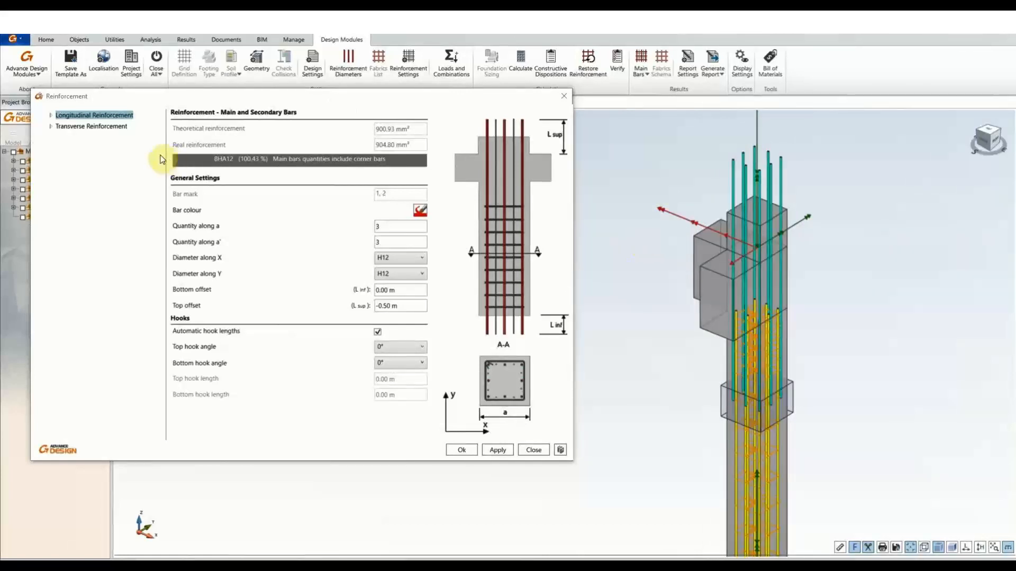
Set the top starter main bars' top hook angle to 90° (0.11 m hook length).
{"action": "left_click", "coordinate": [50, 115]}
{"action": "double_click", "coordinate": [70, 137]}
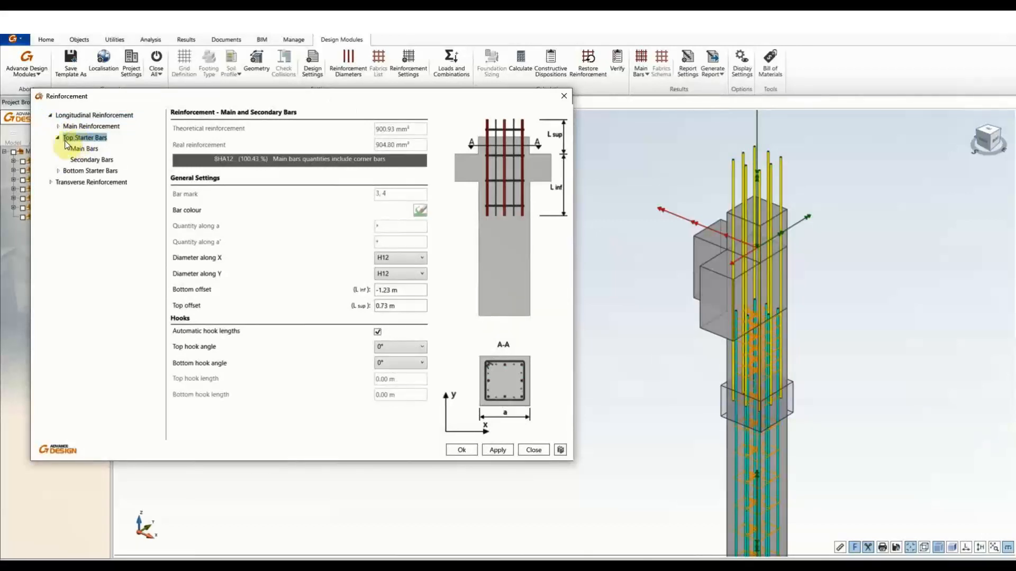
{"action": "left_click", "coordinate": [83, 149]}
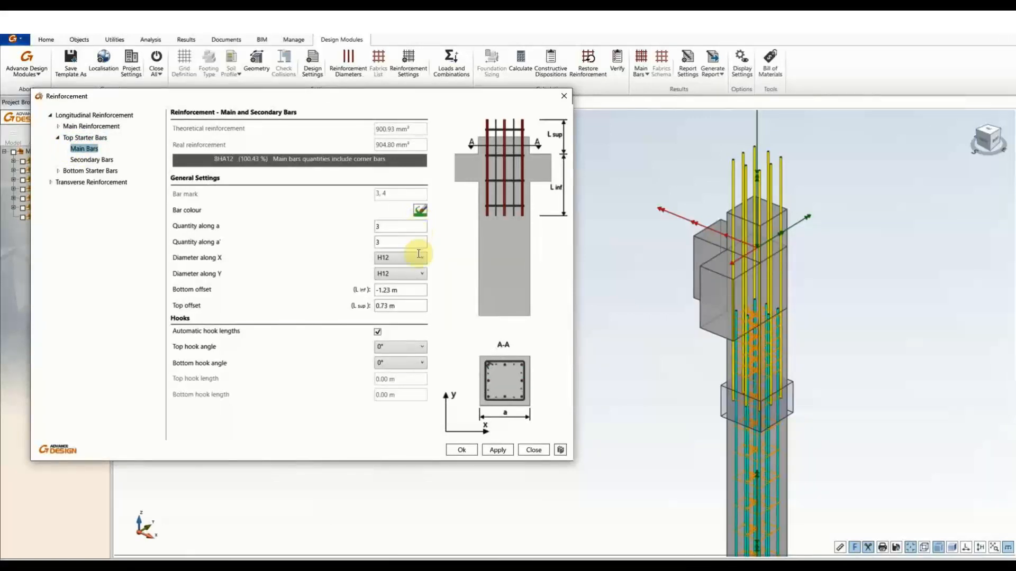
{"action": "left_click", "coordinate": [414, 346]}
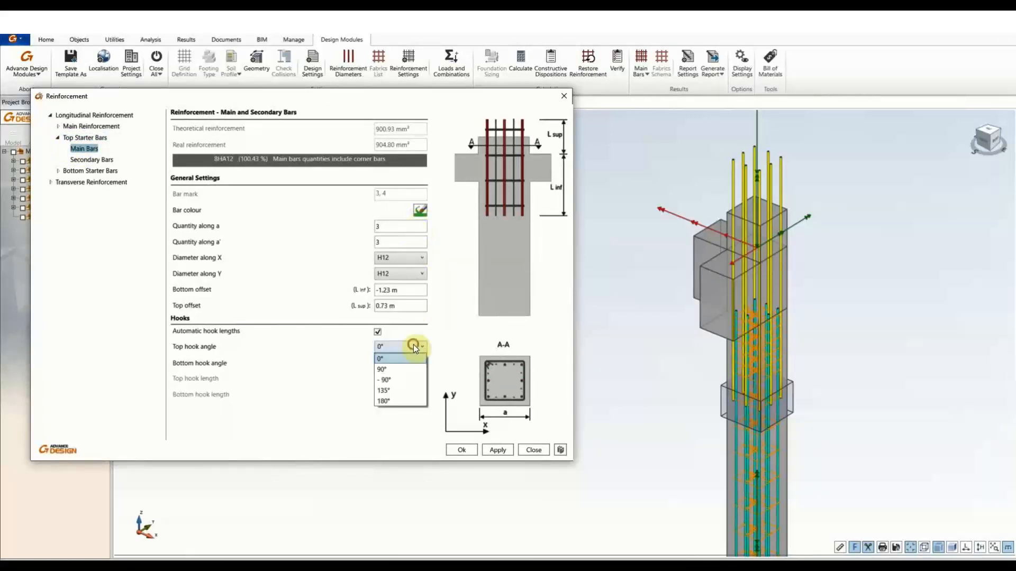
{"action": "left_click", "coordinate": [389, 370]}
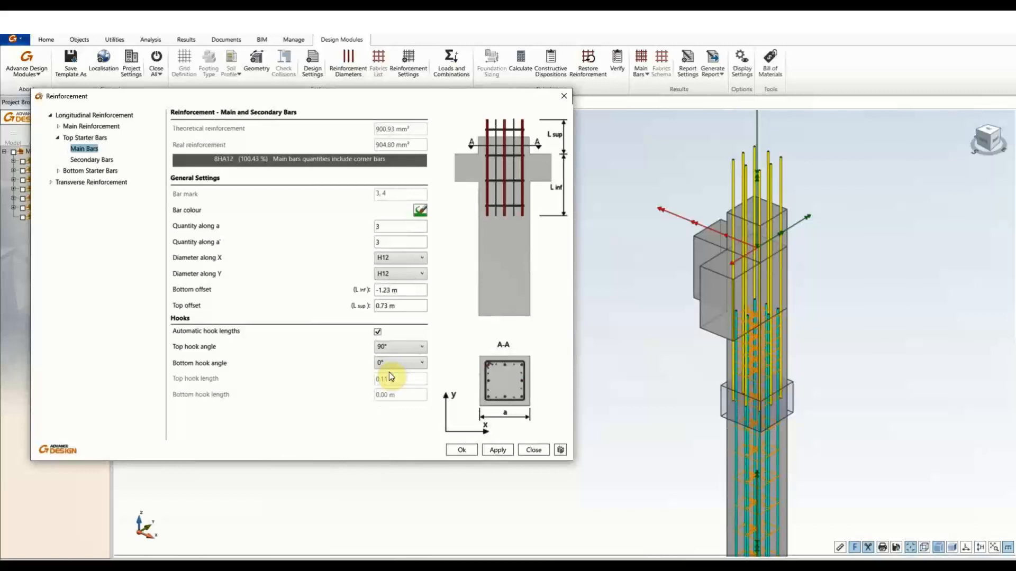
{"action": "left_click", "coordinate": [408, 309]}
{"action": "left_click", "coordinate": [412, 292]}
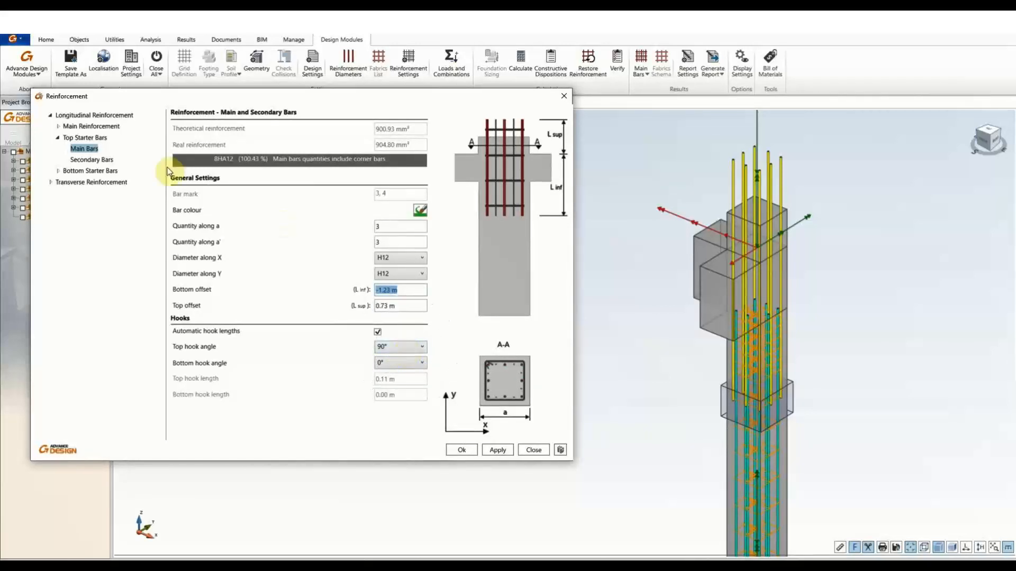
Review the secondary and bottom starter bars, then show the transverse H6 binder settings.
{"action": "left_click", "coordinate": [105, 160]}
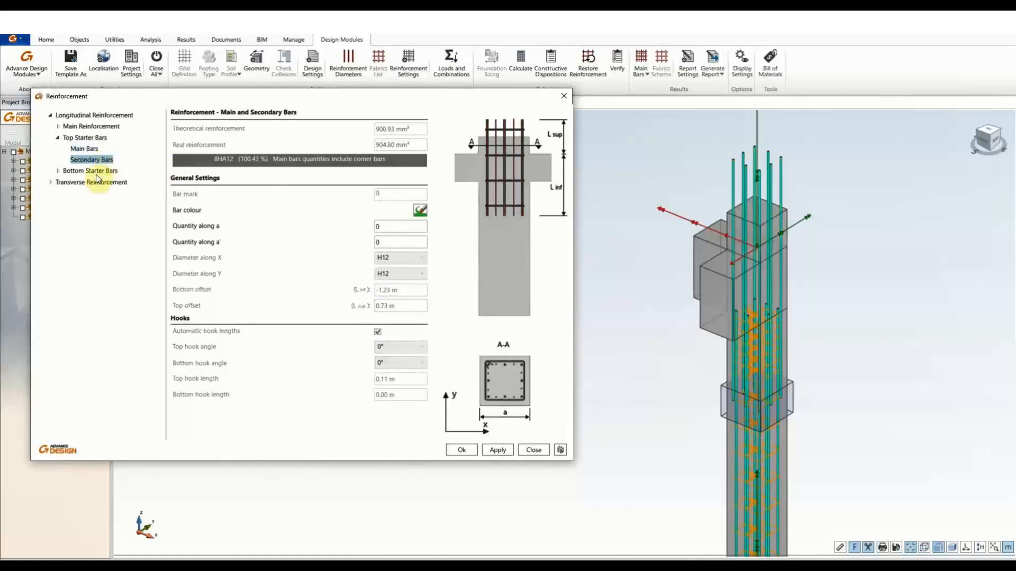
{"action": "double_click", "coordinate": [94, 172]}
{"action": "mouse_move", "coordinate": [832, 411]}
{"action": "middle_mouse_down"}
{"action": "mouse_move", "coordinate": [837, 120]}
{"action": "mouse_move", "coordinate": [832, 395]}
{"action": "mouse_move", "coordinate": [821, 394]}
{"action": "middle_mouse_up"}
{"action": "double_click", "coordinate": [79, 205]}
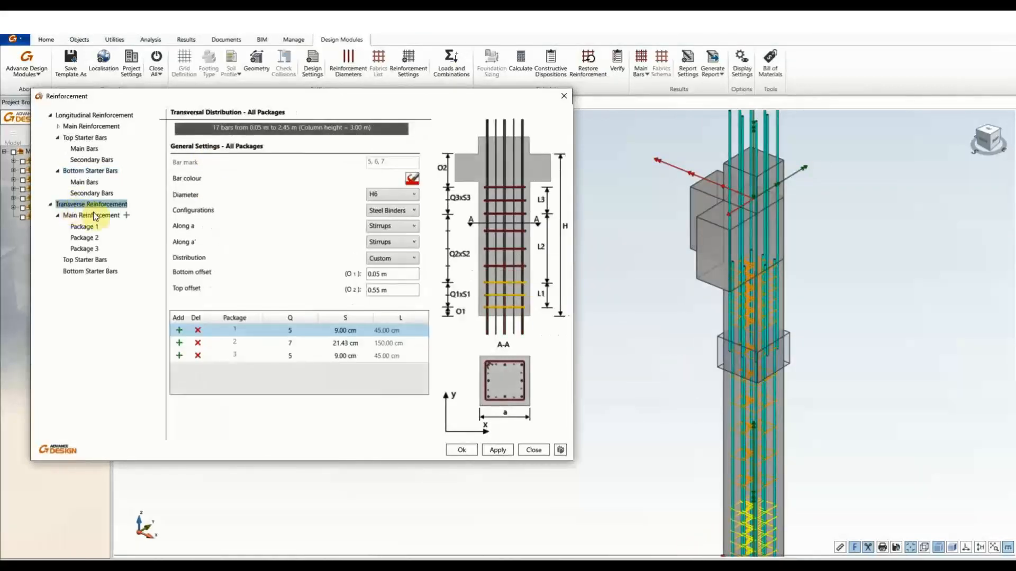
Review the three custom stirrup packages and the overall transverse reinforcement settings.
{"action": "middle_click_drag", "start_coordinate": [864, 370], "coordinate": [862, 341]}
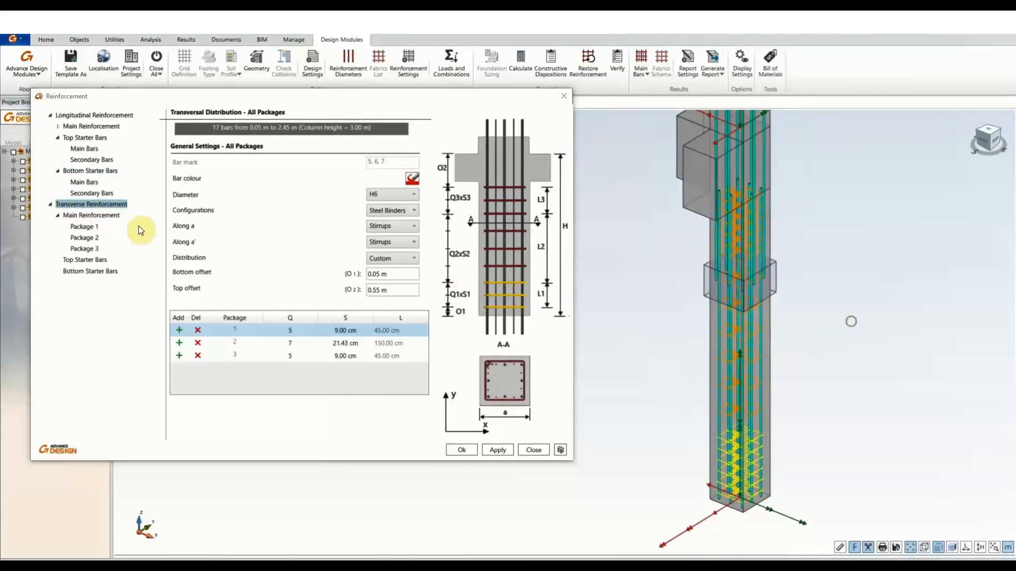
{"action": "left_click", "coordinate": [83, 227]}
{"action": "left_click", "coordinate": [85, 237]}
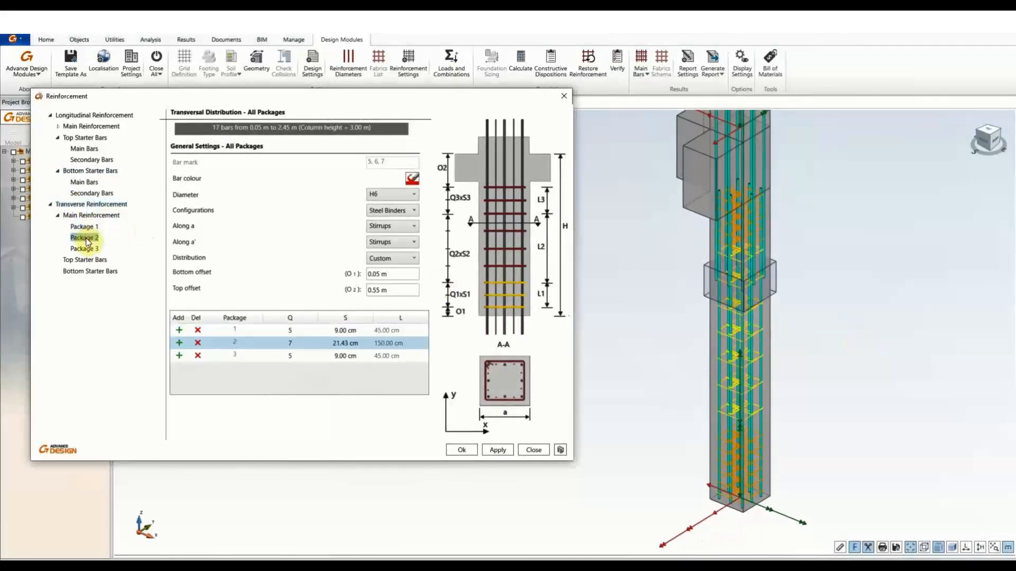
{"action": "left_click", "coordinate": [85, 249]}
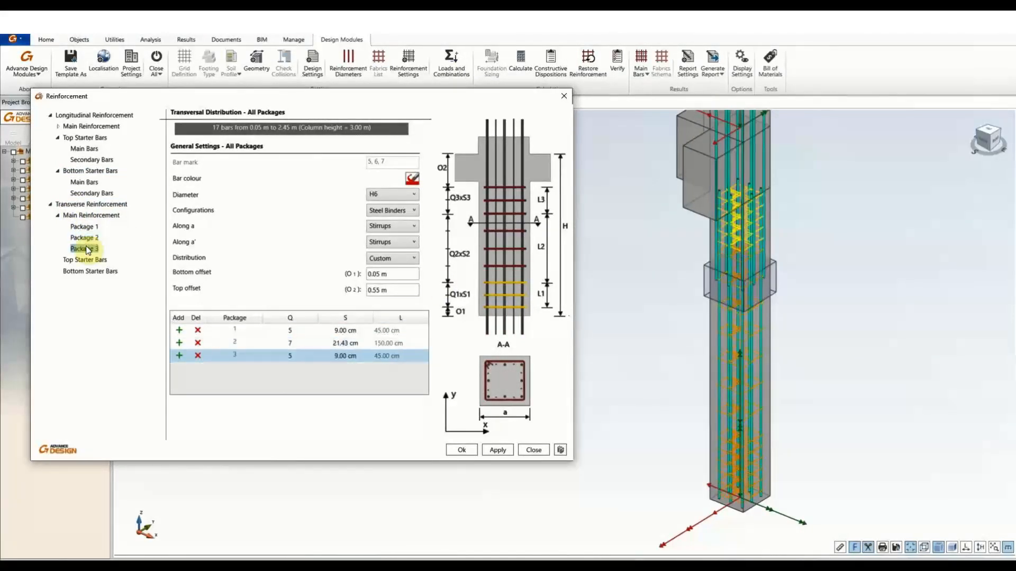
{"action": "scroll", "coordinate": [760, 259], "scroll_direction": "up", "scroll_amount": 5}
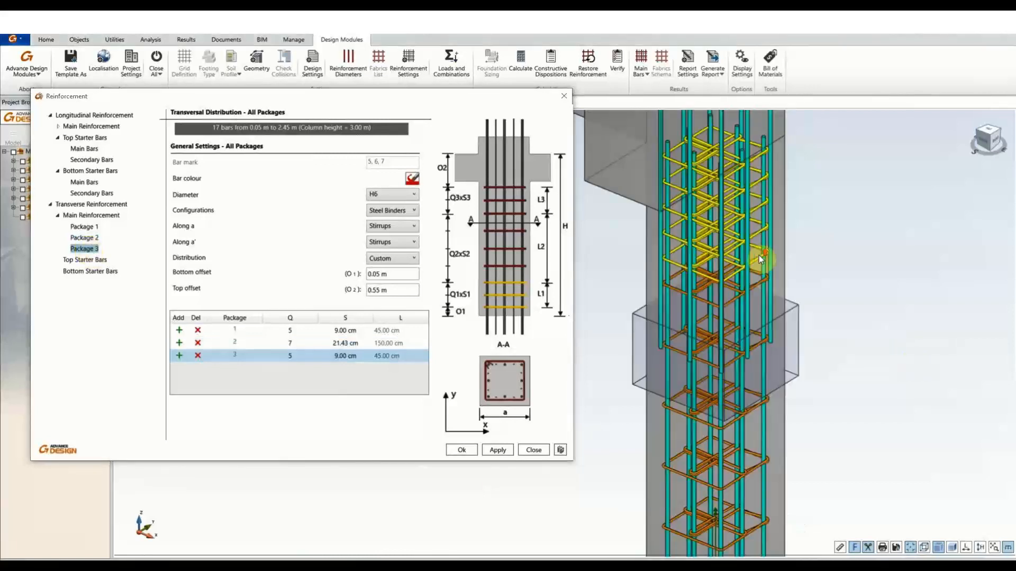
{"action": "left_click", "coordinate": [85, 227]}
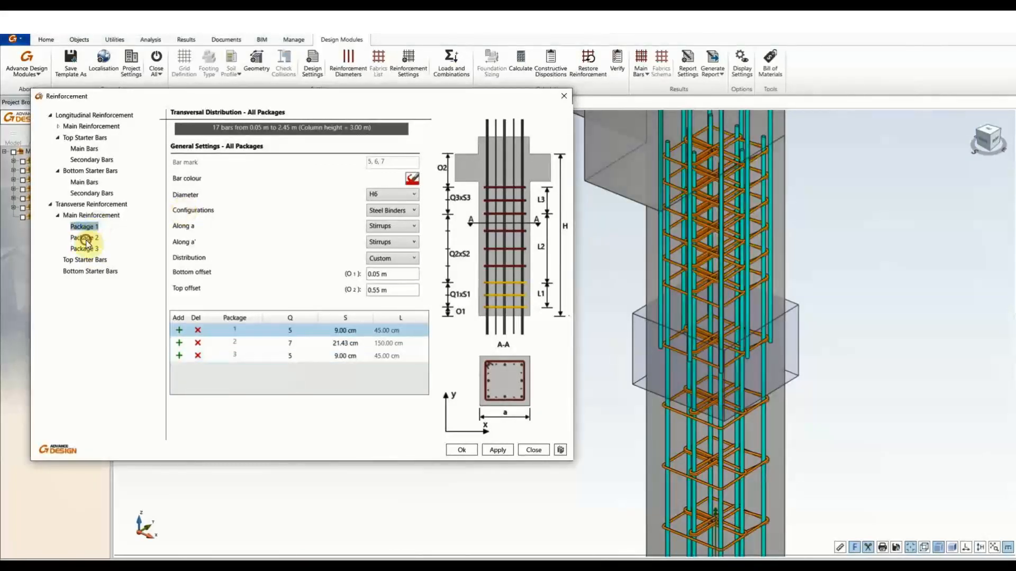
{"action": "left_click", "coordinate": [93, 236]}
{"action": "key", "text": "Down"}
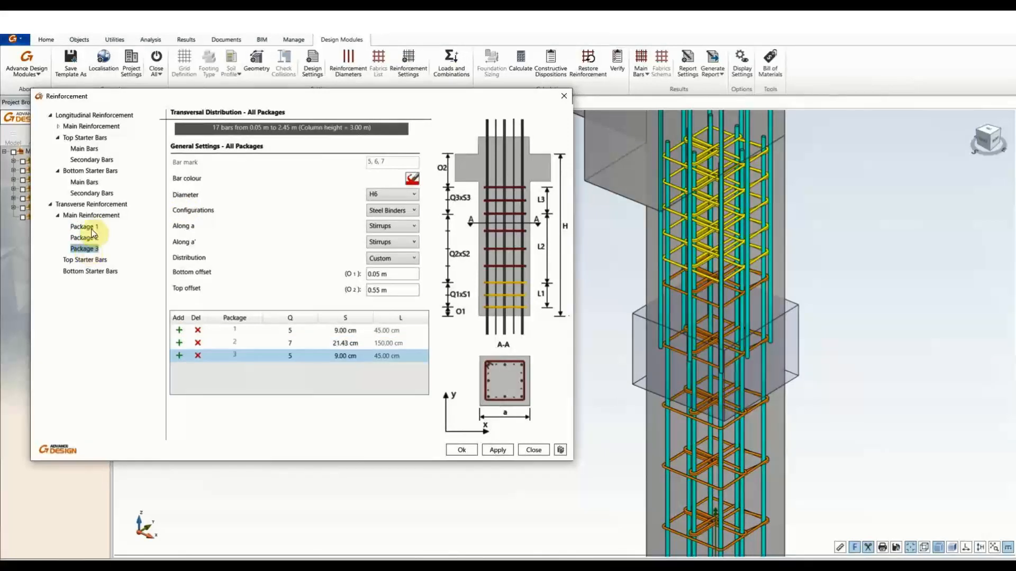
{"action": "left_click", "coordinate": [84, 226]}
{"action": "left_click", "coordinate": [91, 215]}
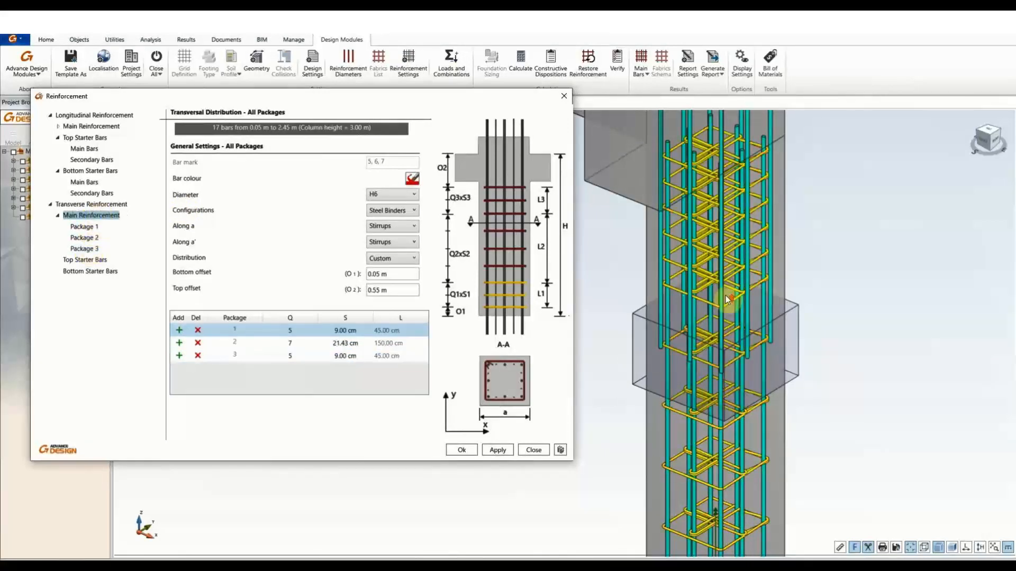
{"action": "scroll", "coordinate": [728, 301], "scroll_direction": "down", "scroll_amount": 4}
{"action": "scroll", "coordinate": [730, 304], "scroll_direction": "up", "scroll_amount": 2}
{"action": "middle_click_drag", "start_coordinate": [731, 311], "coordinate": [746, 250]}
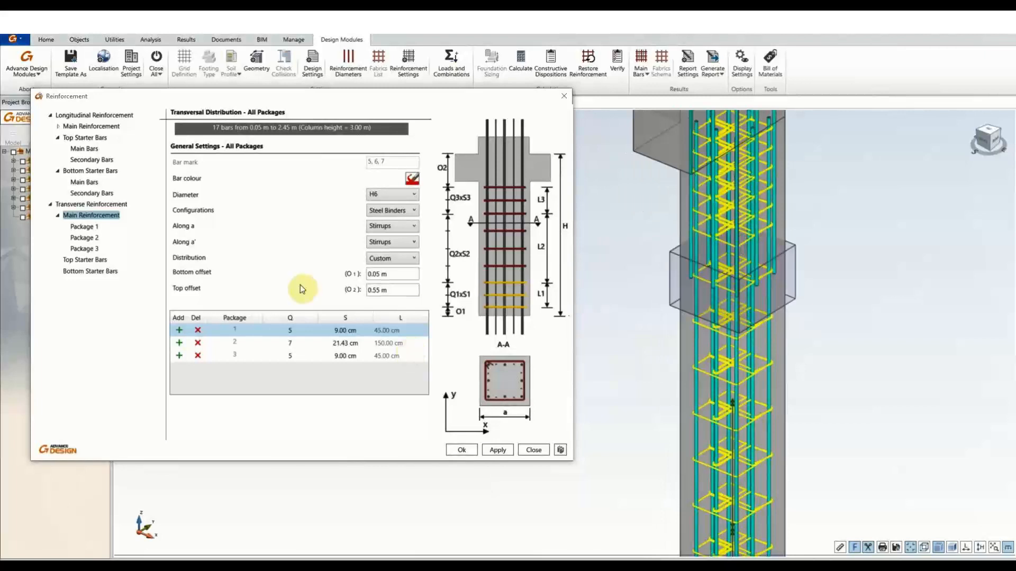
Switch the stirrups to a uniform distribution of H8 bars (6 bars at 40 cm).
{"action": "left_click", "coordinate": [391, 260]}
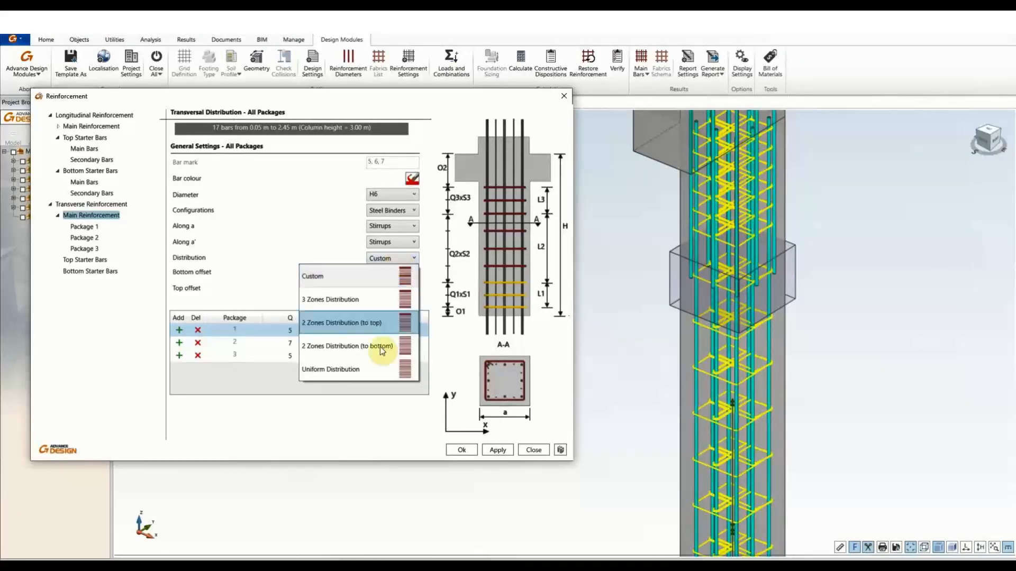
{"action": "left_click", "coordinate": [341, 369]}
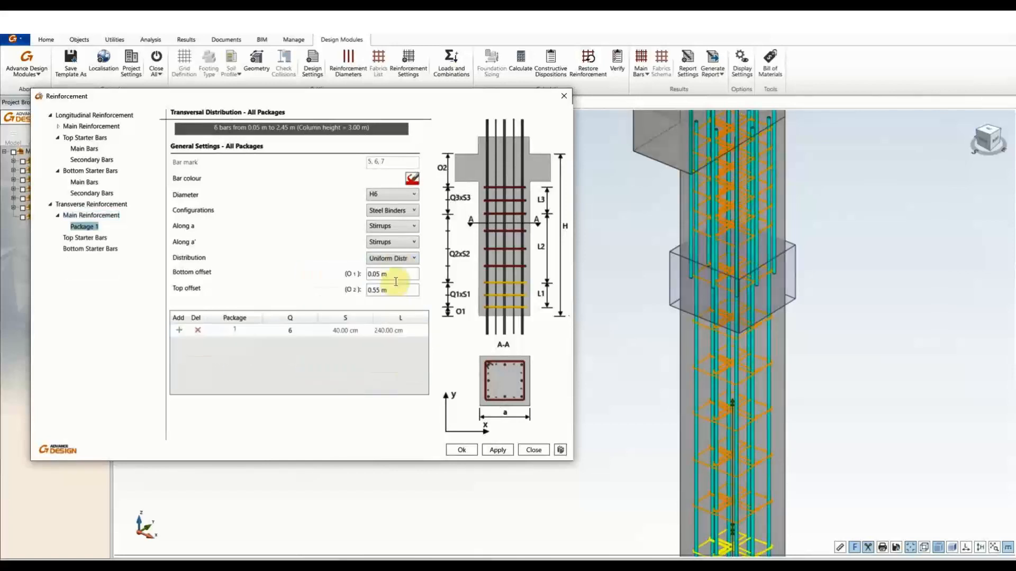
{"action": "middle_click_drag", "start_coordinate": [771, 356], "coordinate": [774, 320]}
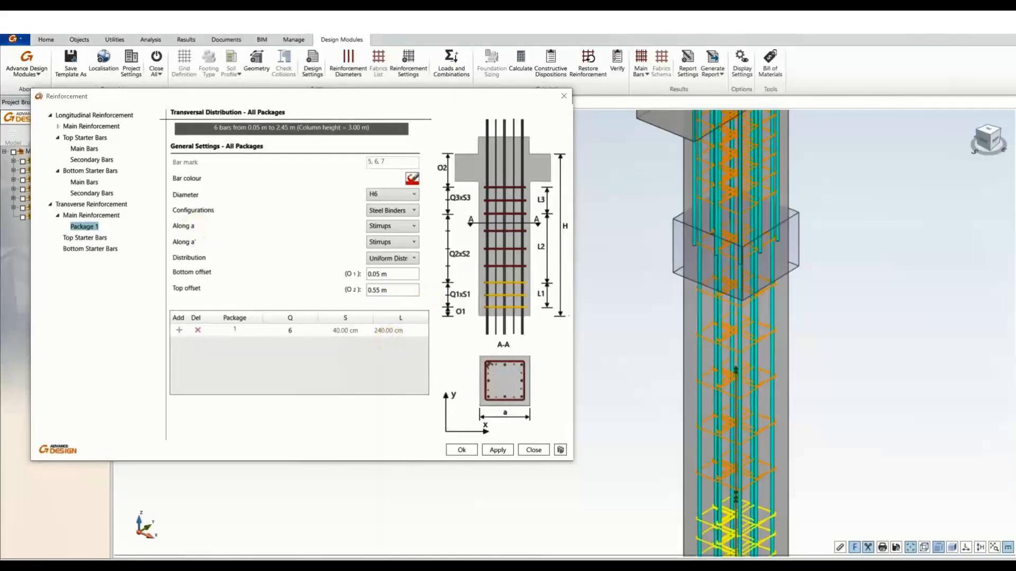
{"action": "left_click", "coordinate": [395, 196]}
{"action": "left_click", "coordinate": [390, 217]}
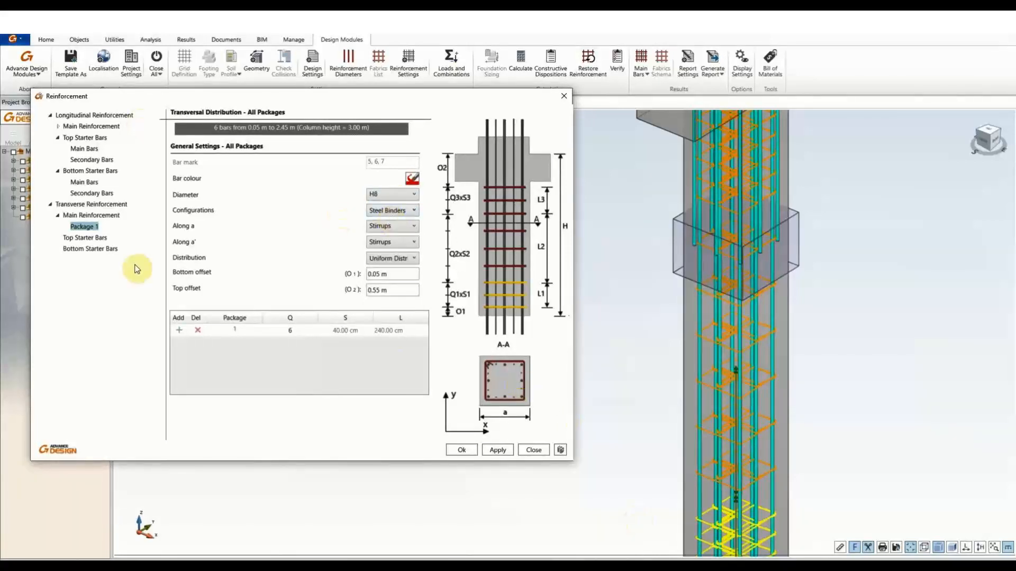
Review the longitudinal main and secondary bar settings (secondary quantity 0).
{"action": "left_click", "coordinate": [97, 115]}
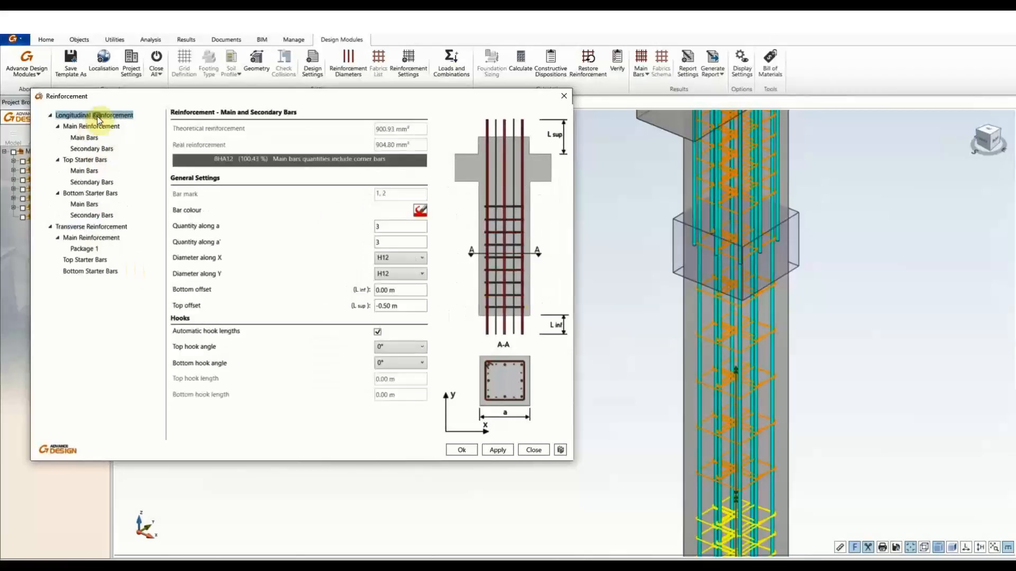
{"action": "left_click", "coordinate": [96, 127]}
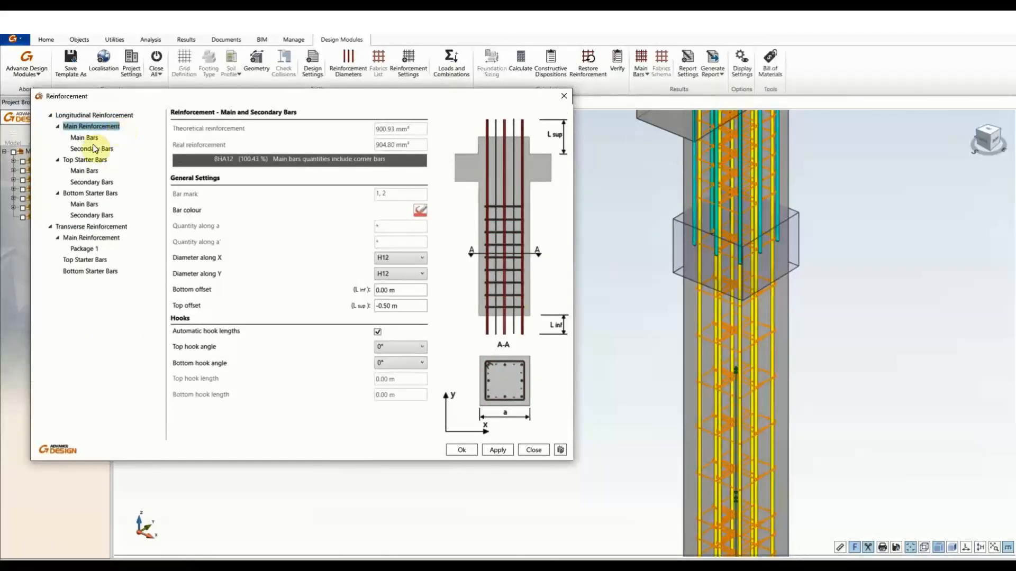
{"action": "left_click", "coordinate": [82, 138]}
{"action": "left_click", "coordinate": [92, 149]}
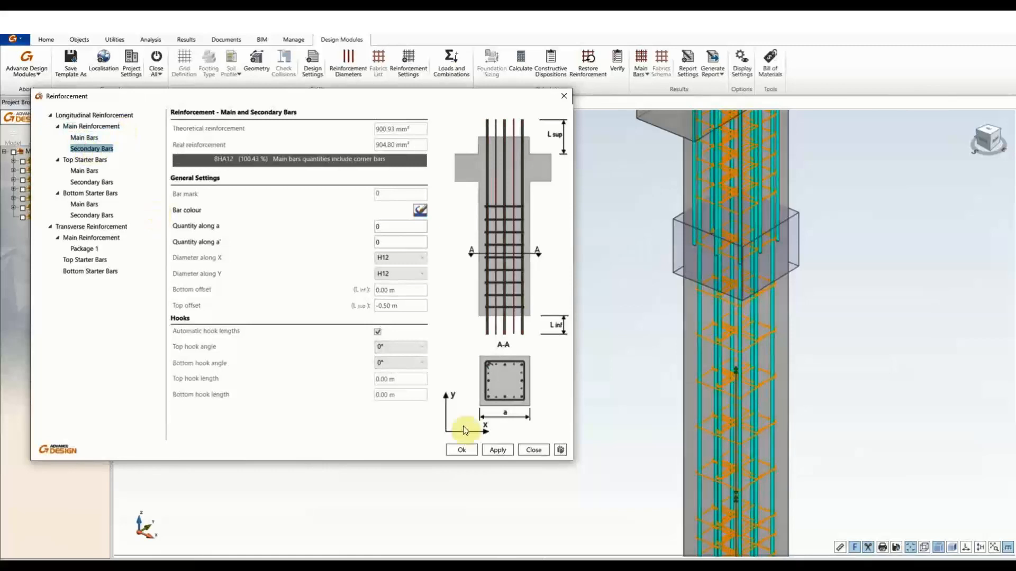
Close the reinforcement settings and recentre the whole column in the view.
{"action": "left_click", "coordinate": [474, 448]}
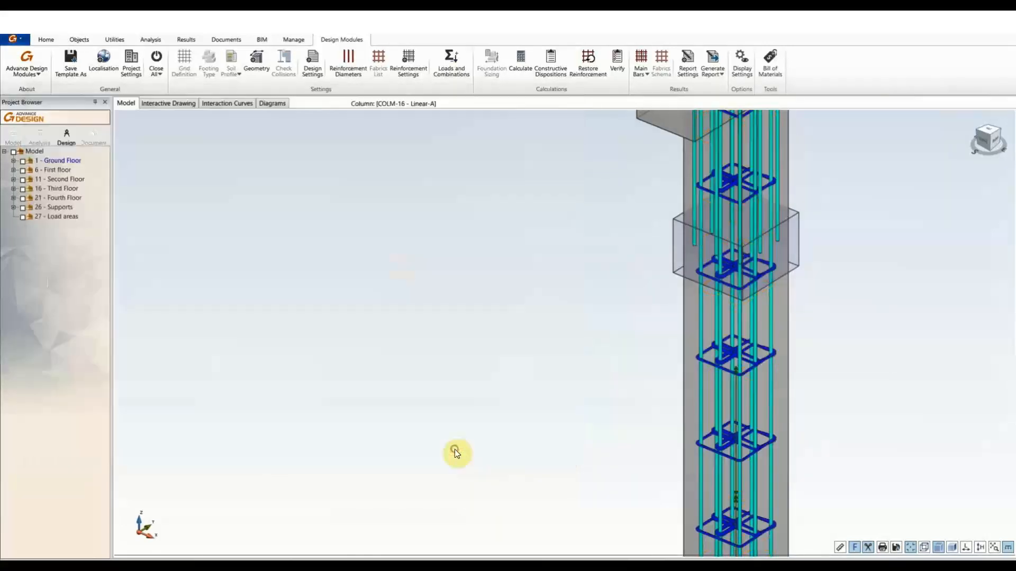
{"action": "middle_click_drag", "start_coordinate": [475, 321], "coordinate": [606, 365]}
{"action": "scroll", "coordinate": [423, 355], "scroll_direction": "down", "scroll_amount": 3}
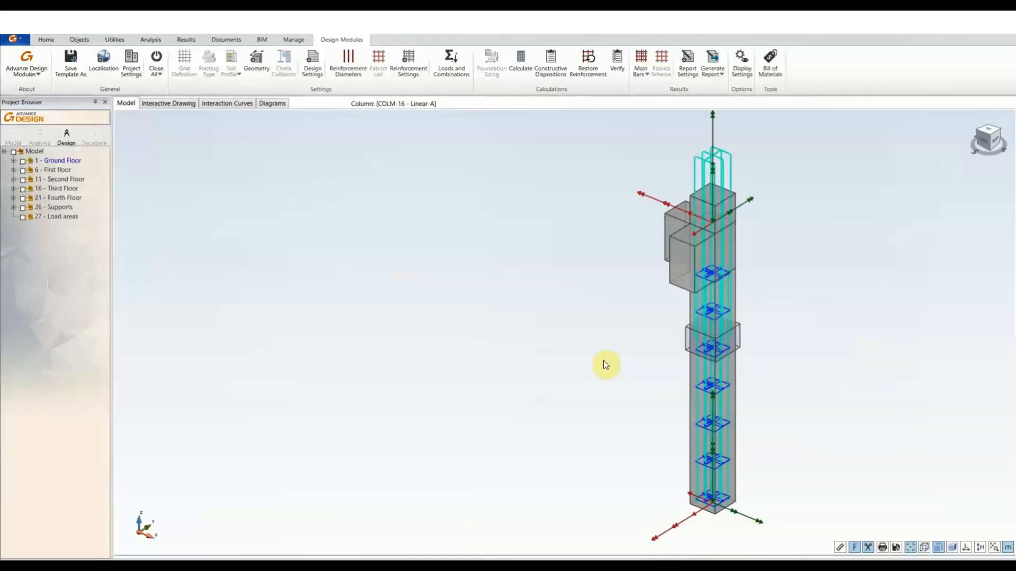
{"action": "scroll", "coordinate": [605, 364], "scroll_direction": "up", "scroll_amount": 2}
{"action": "middle_click_drag", "start_coordinate": [606, 357], "coordinate": [565, 347]}
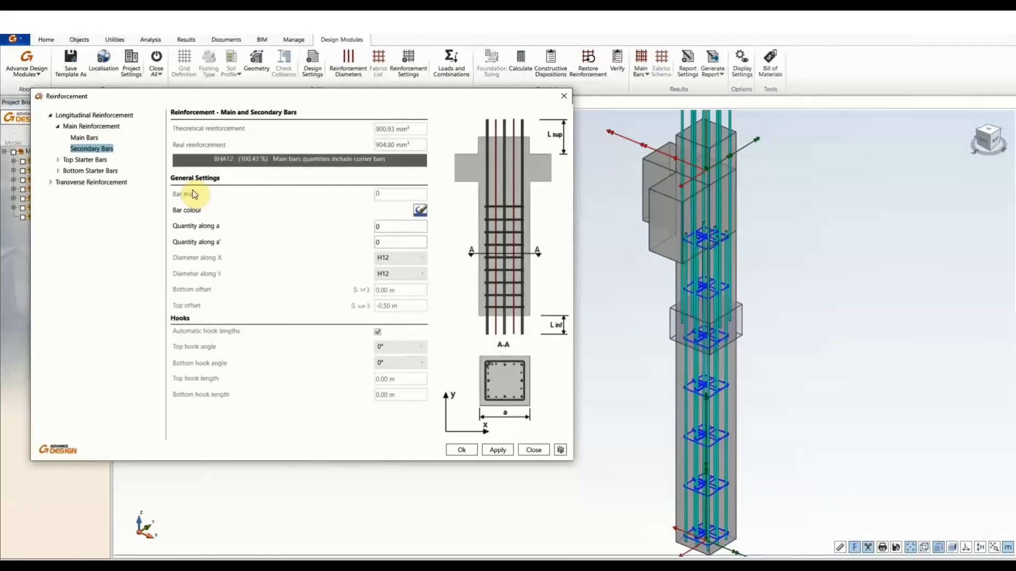
Reopen transverse Package 1 and apply a 0.55 m stirrup bottom offset.
{"action": "double_click", "coordinate": [89, 171]}
{"action": "double_click", "coordinate": [91, 204]}
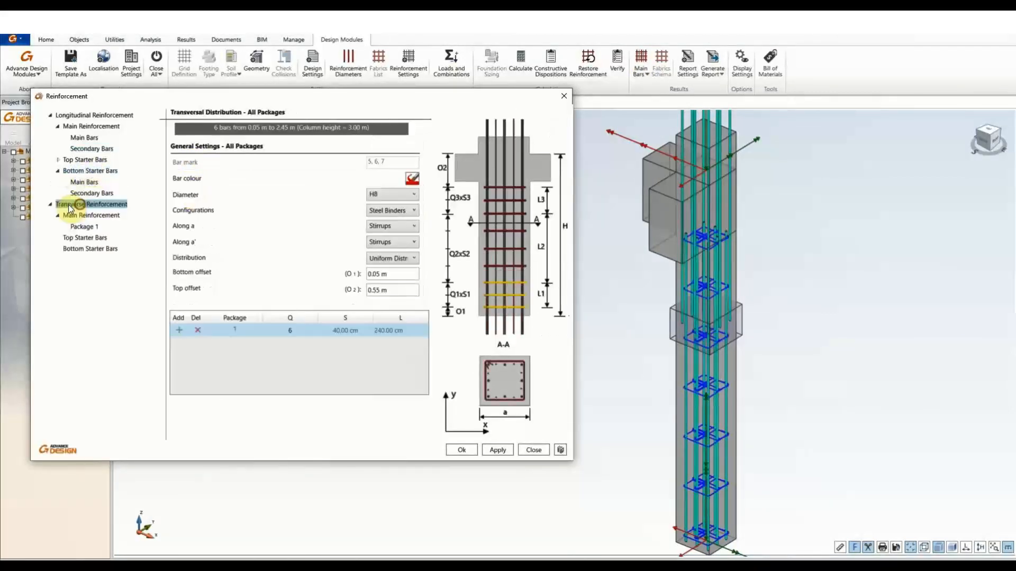
{"action": "left_click", "coordinate": [80, 226]}
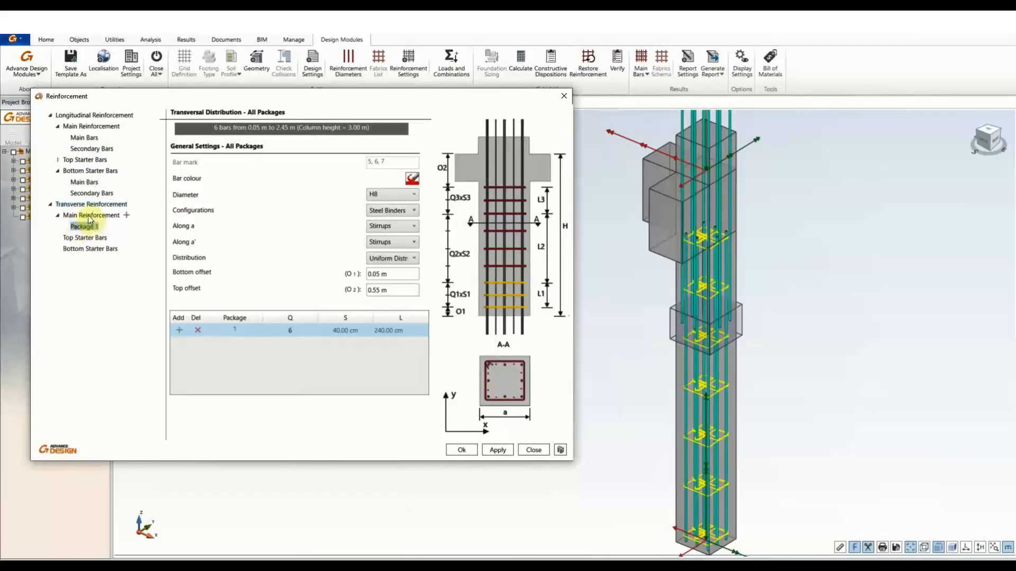
{"action": "left_click", "coordinate": [89, 216]}
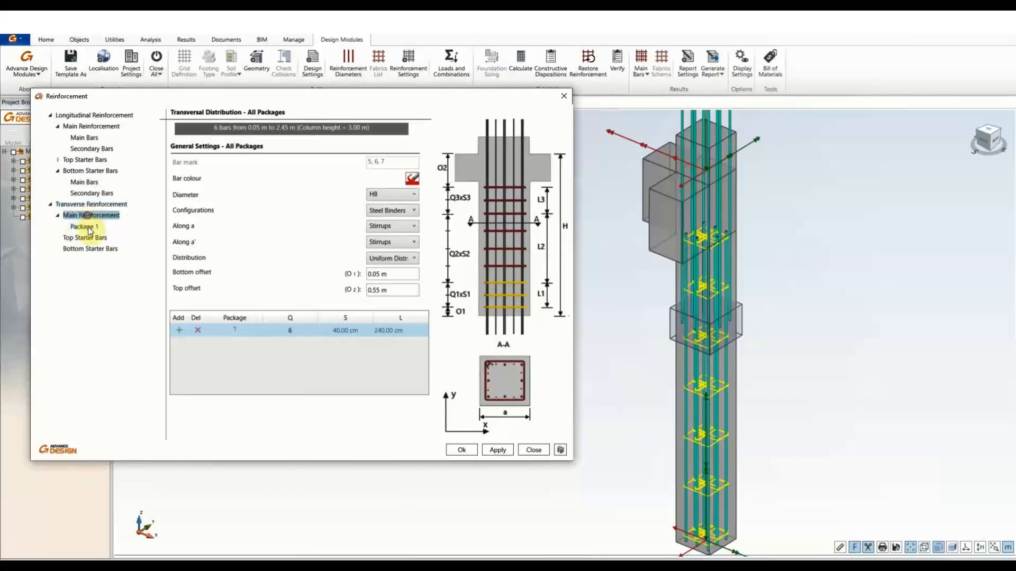
{"action": "left_click", "coordinate": [85, 227]}
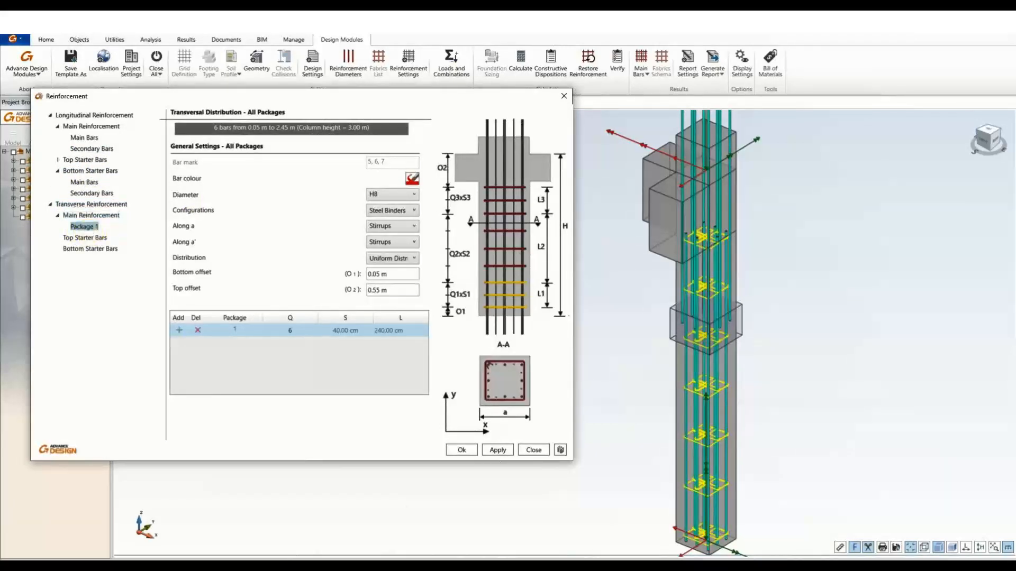
{"action": "double_click", "coordinate": [379, 276]}
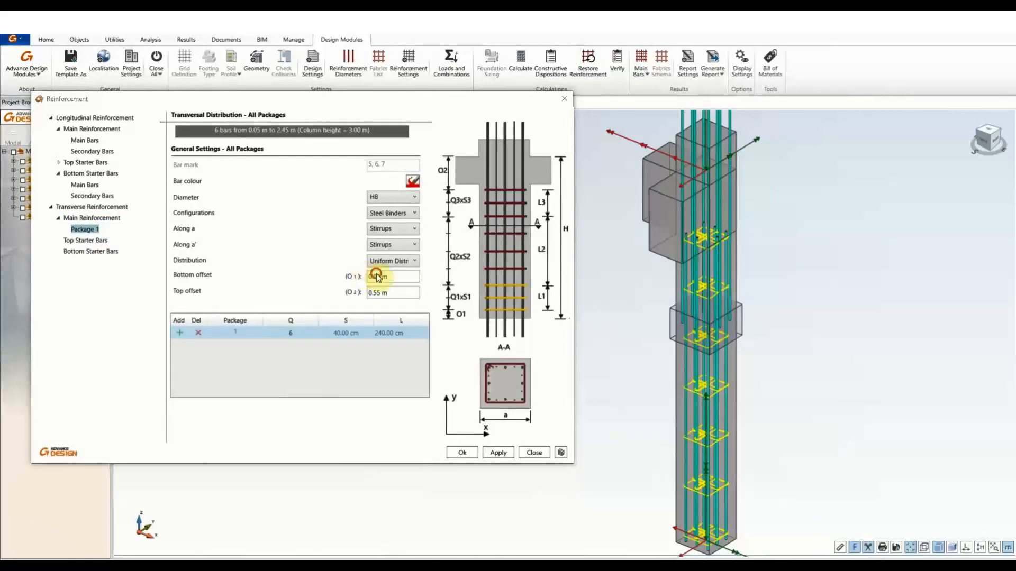
{"action": "type", "text": "0.55"}
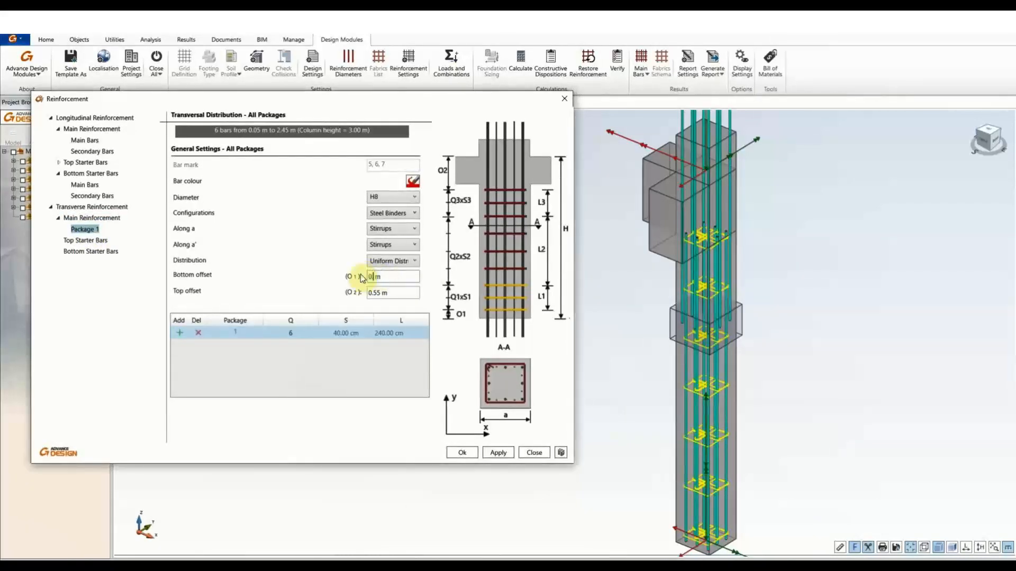
{"action": "left_click", "coordinate": [395, 296]}
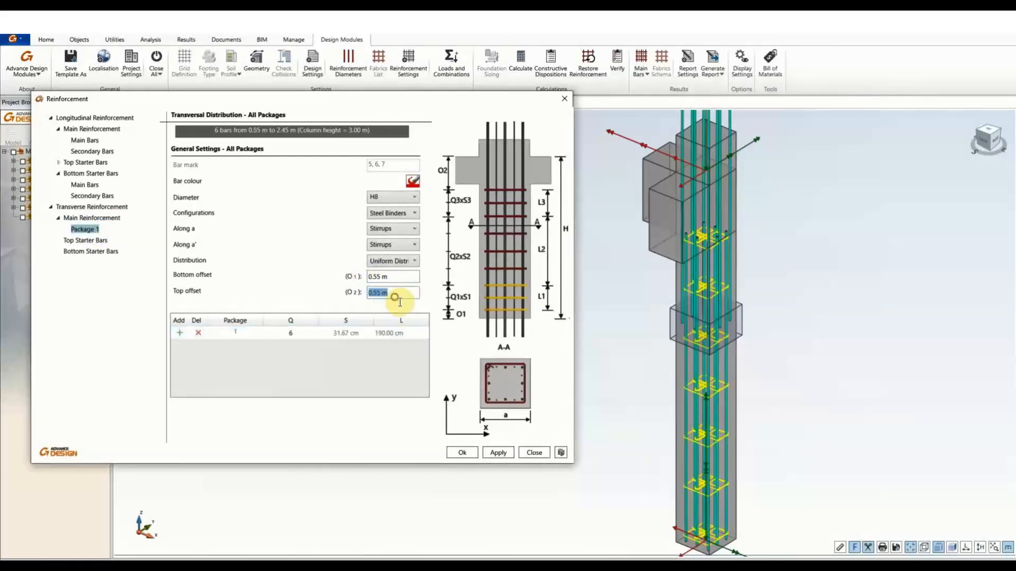
{"action": "left_click", "coordinate": [503, 453]}
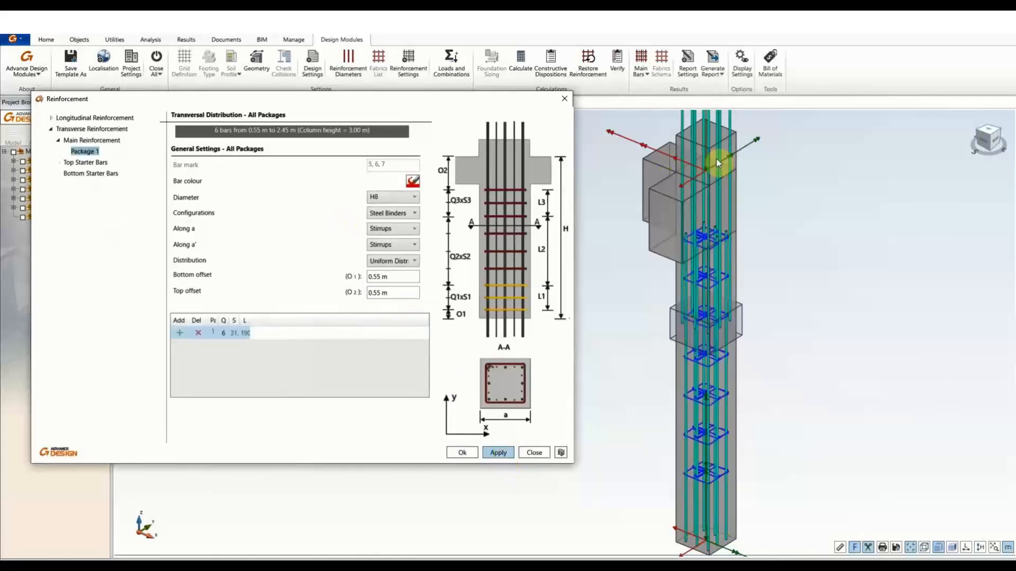
Correct the bottom and top stirrup offsets to 0.05 m and apply (6 bars at 48.33 cm).
{"action": "left_click", "coordinate": [375, 277]}
{"action": "left_click_drag", "start_coordinate": [381, 277], "coordinate": [350, 278]}
{"action": "type", "text": "0.05"}
{"action": "left_click", "coordinate": [379, 297]}
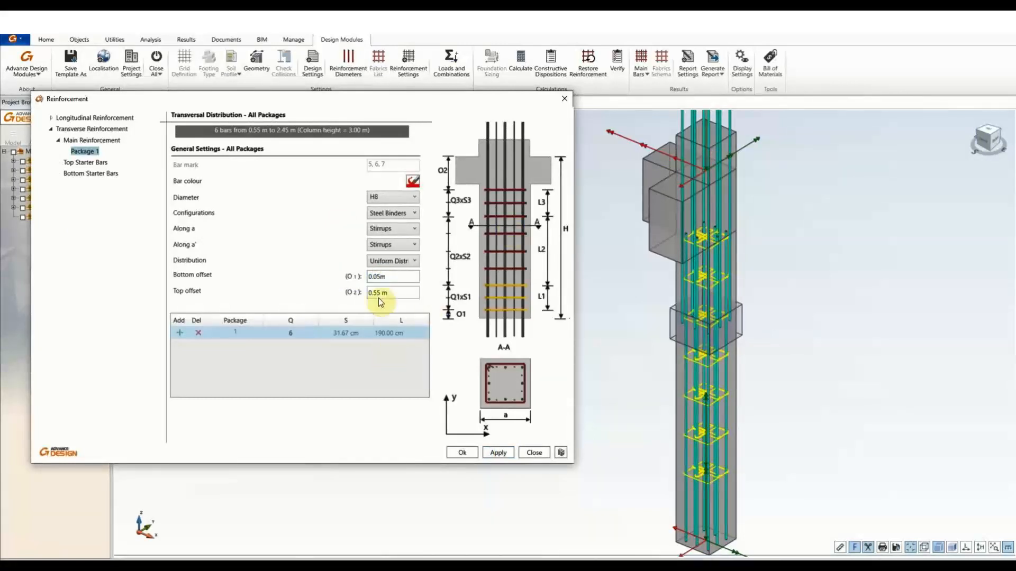
{"action": "left_click_drag", "start_coordinate": [381, 292], "coordinate": [350, 290]}
{"action": "type", "text": "0.05"}
{"action": "left_click", "coordinate": [500, 453]}
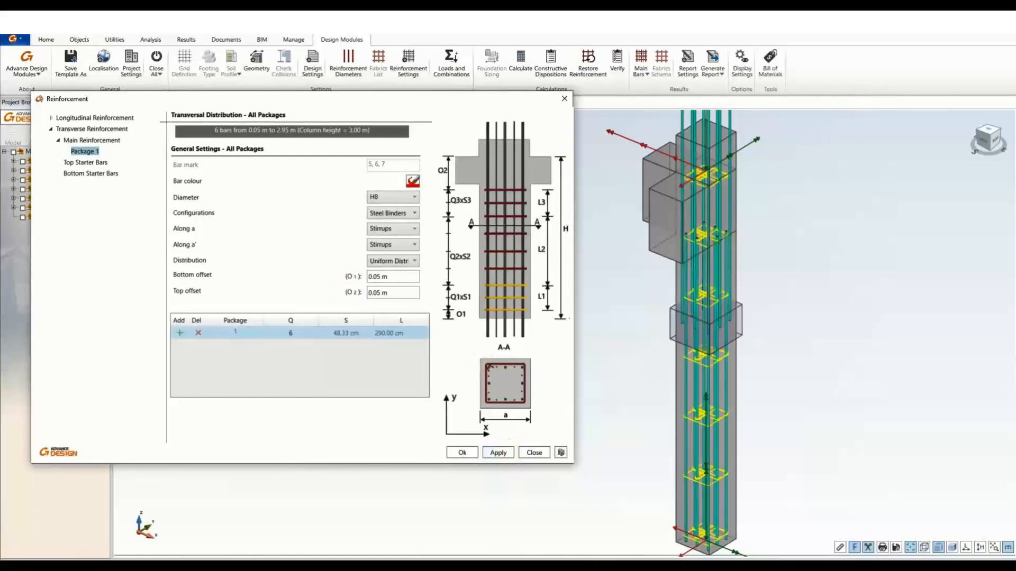
Review the column's stirrup distribution types and the spacings of packages 1 and 2.
{"action": "left_click", "coordinate": [389, 262]}
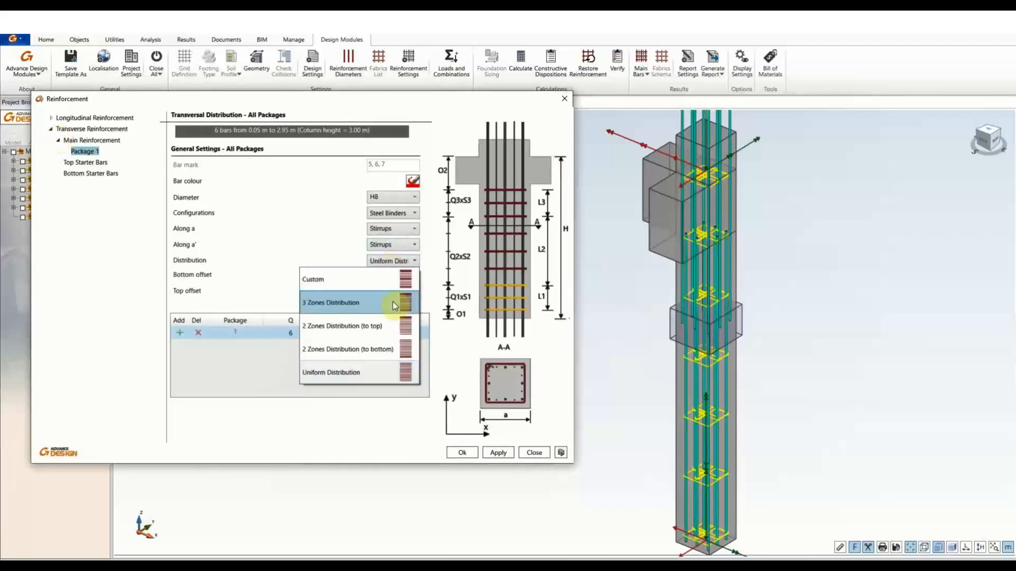
{"action": "left_click", "coordinate": [376, 348]}
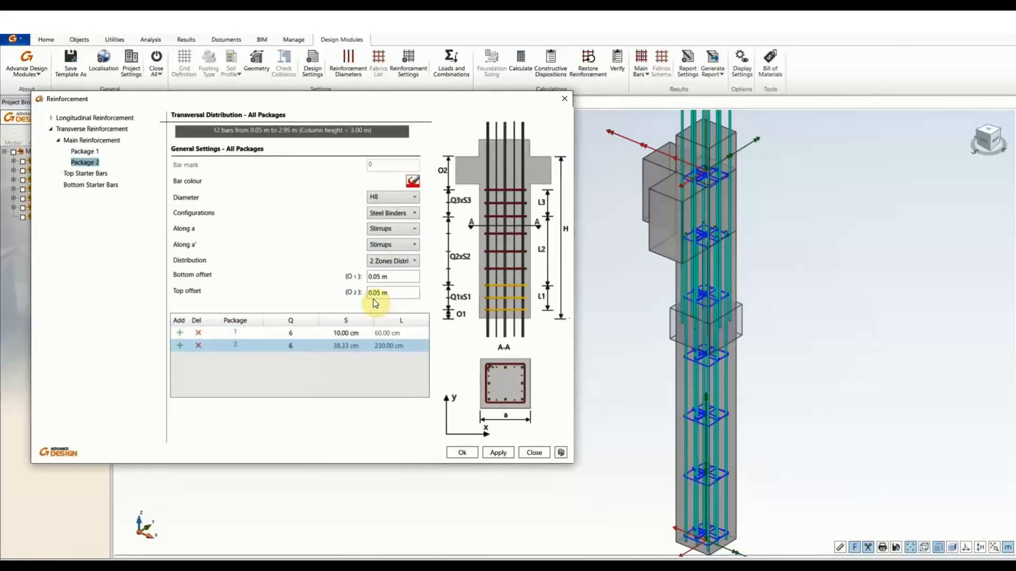
{"action": "left_click", "coordinate": [391, 260]}
{"action": "left_click", "coordinate": [210, 234]}
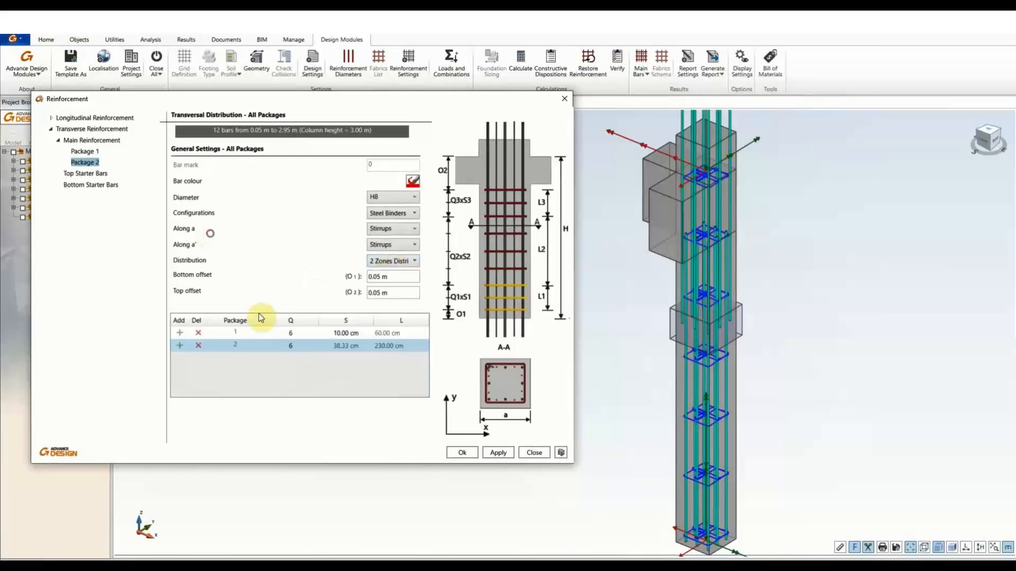
{"action": "left_click", "coordinate": [345, 333]}
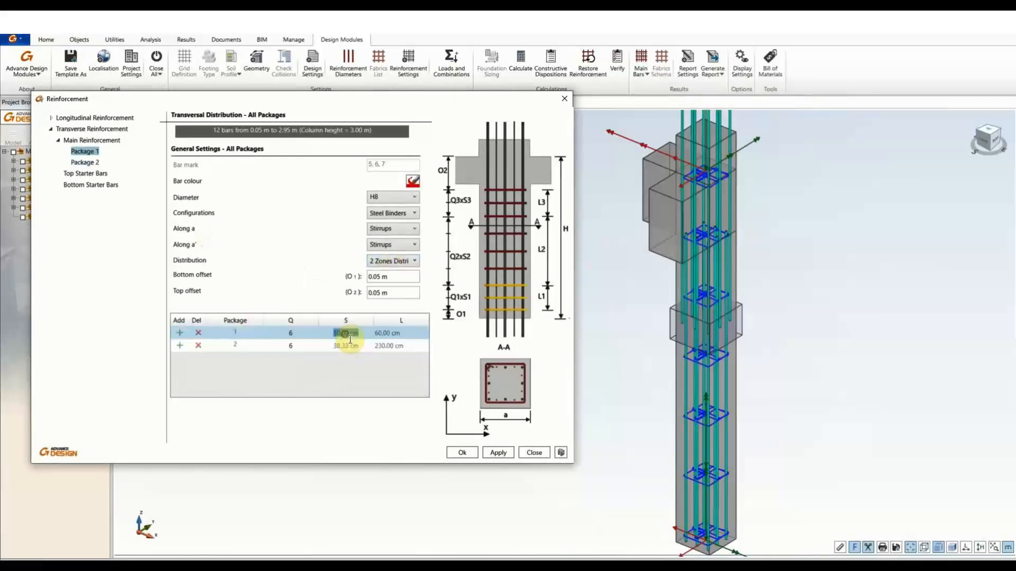
{"action": "left_click", "coordinate": [265, 350]}
{"action": "left_click", "coordinate": [262, 331]}
{"action": "double_click", "coordinate": [342, 332]}
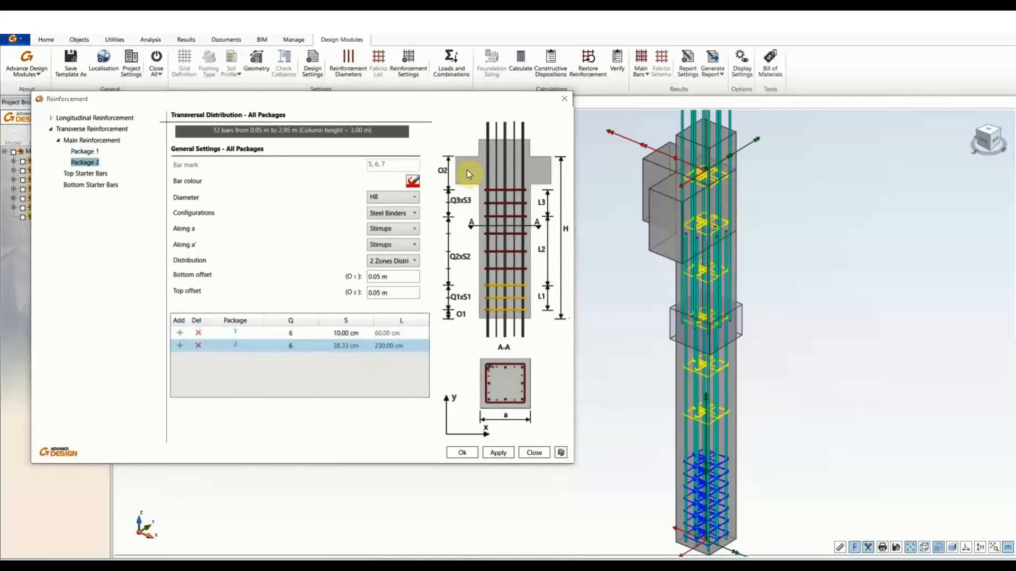
Switch the H8 stirrups to 3 Zones Distribution (6 at 10, 6 at 28.33, 6 at 10 cm) and apply.
{"action": "left_click", "coordinate": [406, 260]}
{"action": "left_click", "coordinate": [406, 260]}
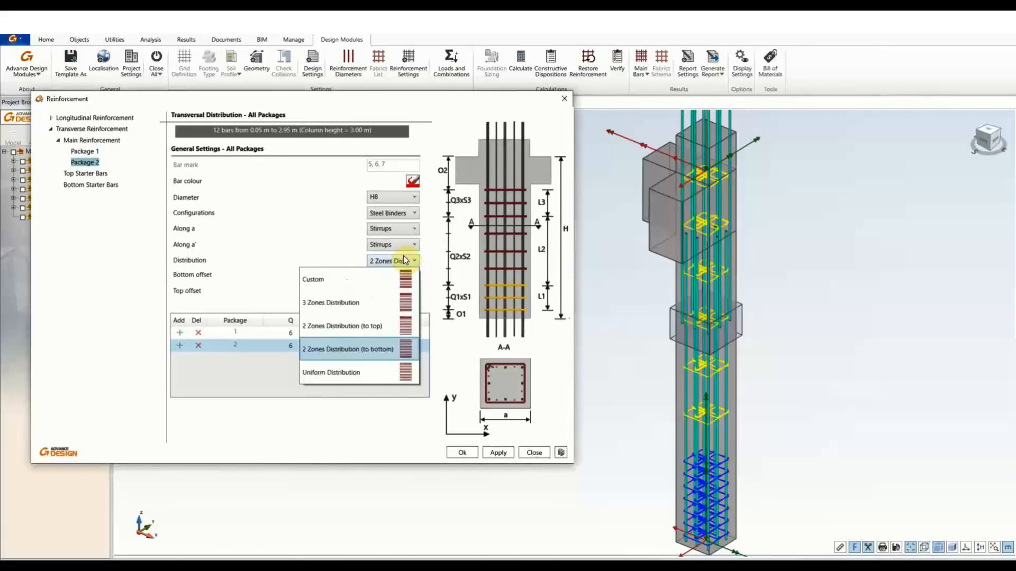
{"action": "left_click", "coordinate": [400, 304]}
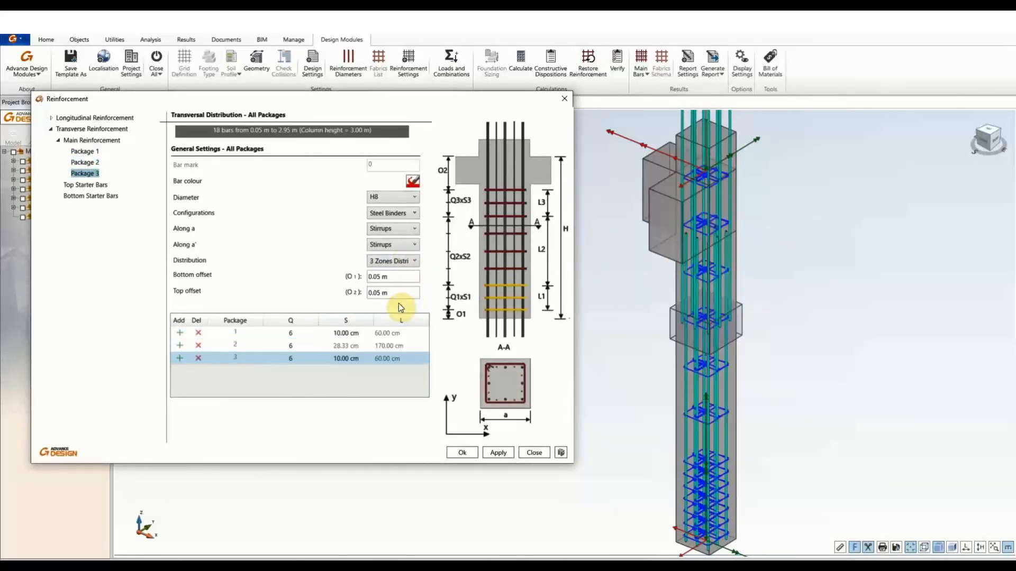
{"action": "double_click", "coordinate": [345, 364]}
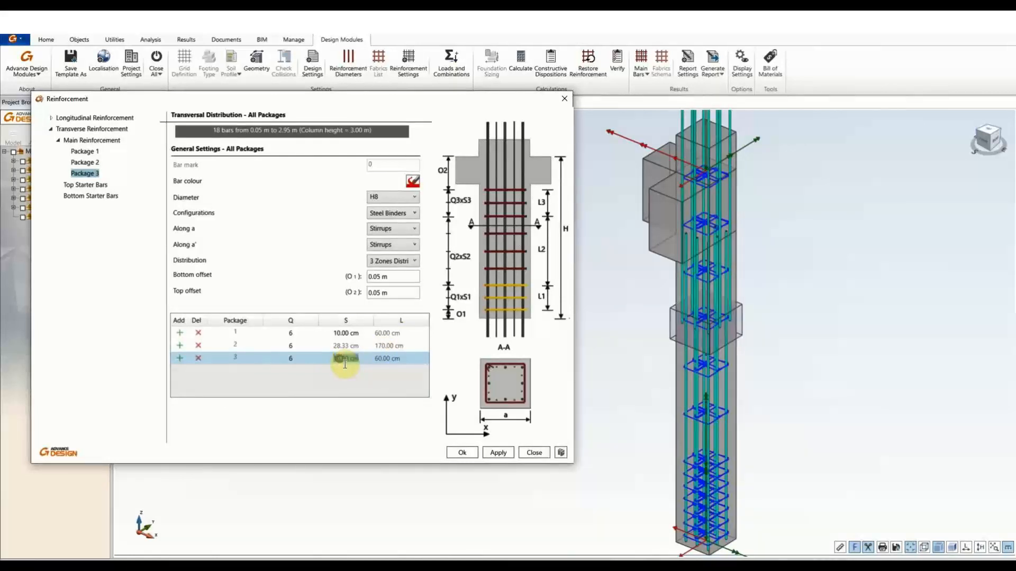
{"action": "left_click", "coordinate": [348, 347]}
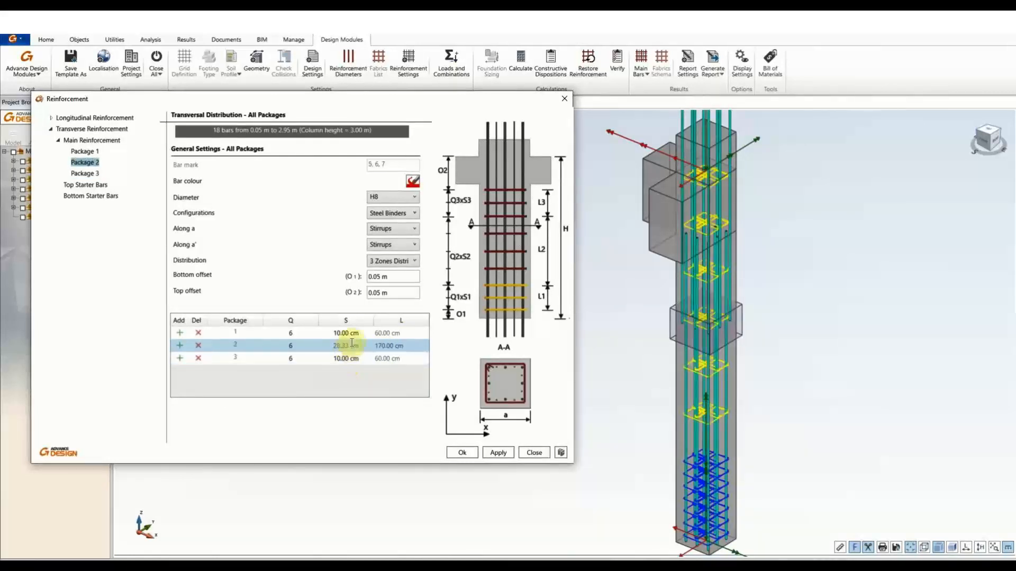
{"action": "double_click", "coordinate": [347, 334]}
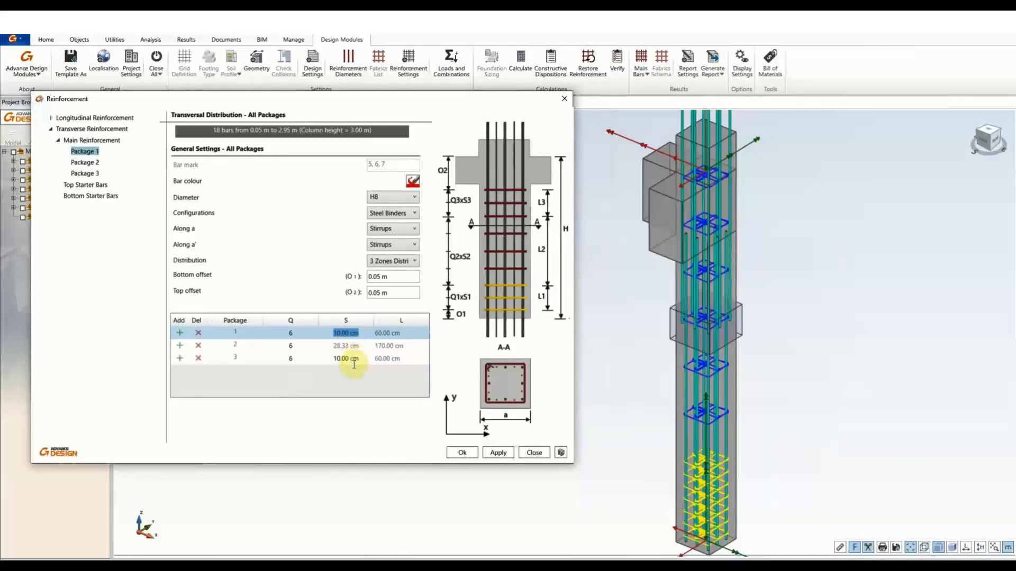
{"action": "double_click", "coordinate": [354, 358]}
{"action": "left_click", "coordinate": [497, 452]}
{"action": "left_click", "coordinate": [465, 451]}
{"action": "left_click", "coordinate": [461, 454]}
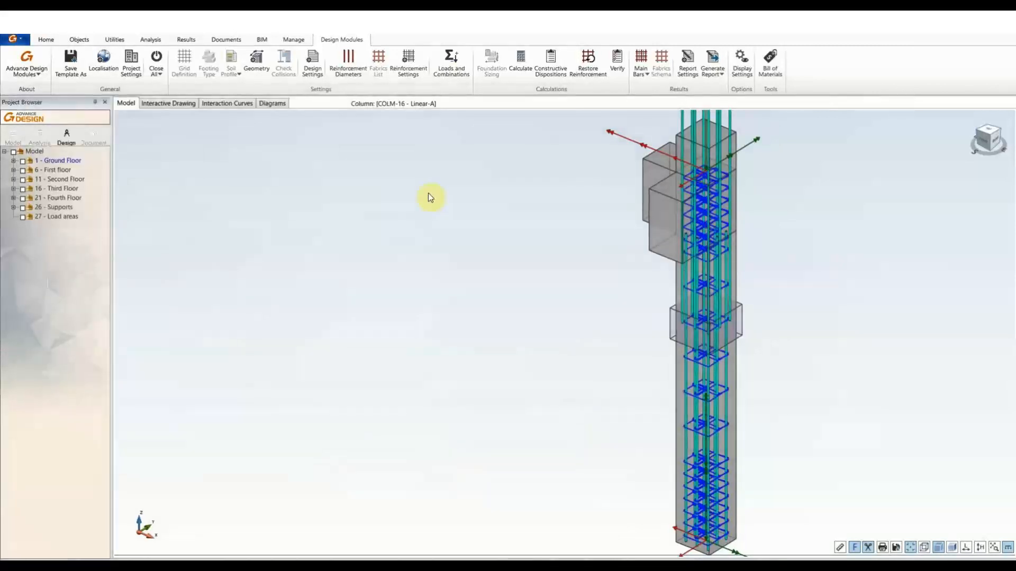
Recalculate COLM-16, confirm Errors and warnings is empty, and review the 904.80 mm² top reinforcement.
{"action": "left_click", "coordinate": [519, 58]}
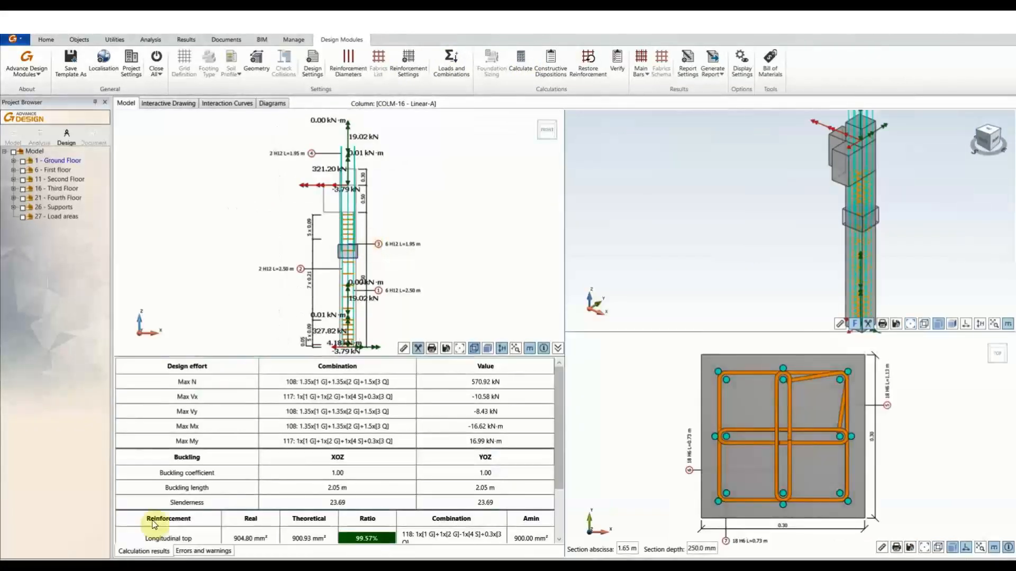
{"action": "left_click", "coordinate": [192, 552]}
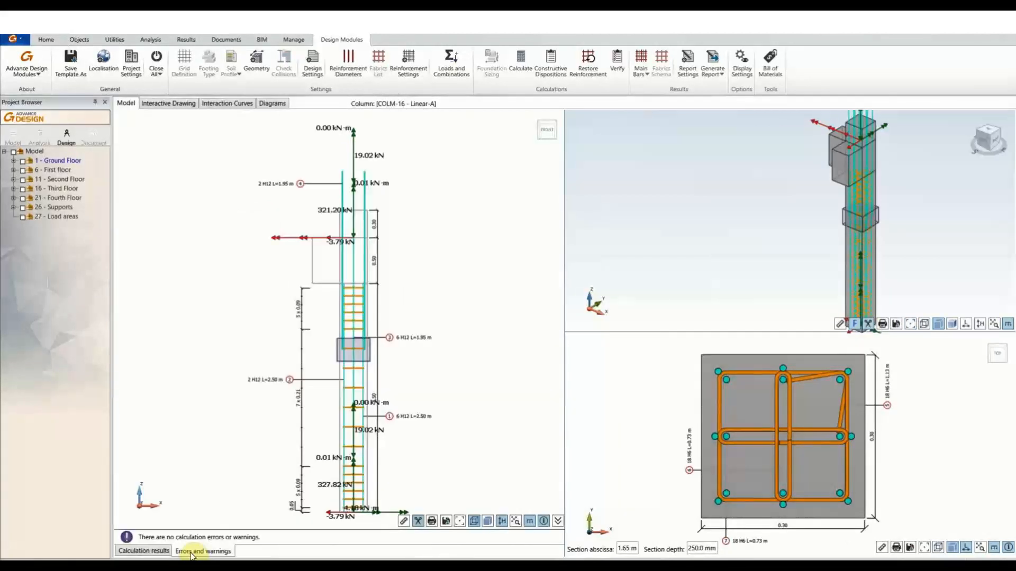
{"action": "left_click", "coordinate": [158, 551]}
{"action": "middle_click_drag", "start_coordinate": [707, 207], "coordinate": [723, 233]}
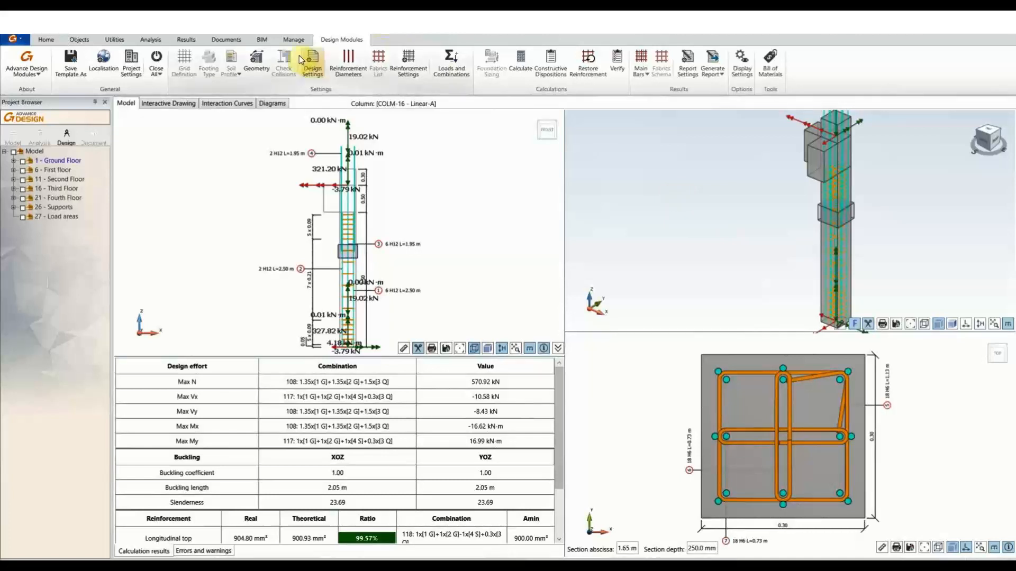
{"action": "left_click", "coordinate": [160, 75]}
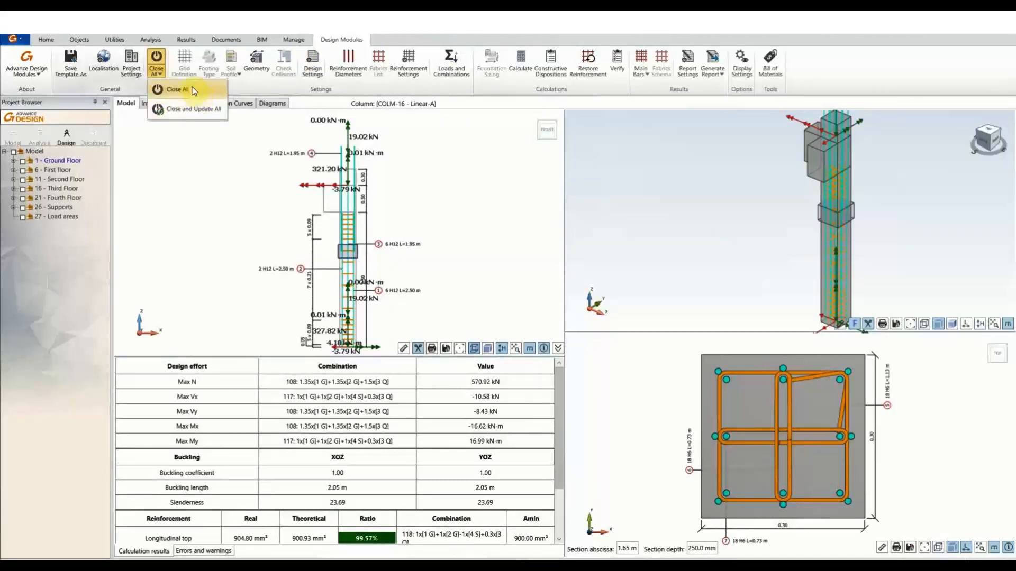
Expand Ground Floor > Columns and Beams in the Project Browser and open beam 19 for design.
{"action": "left_click", "coordinate": [191, 144]}
{"action": "left_click", "coordinate": [13, 161]}
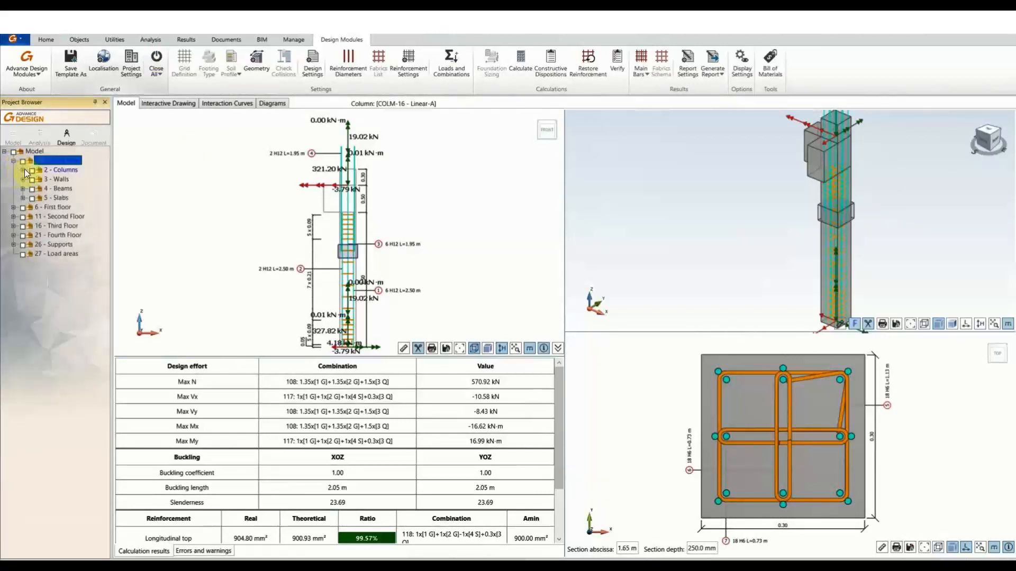
{"action": "left_click", "coordinate": [24, 170]}
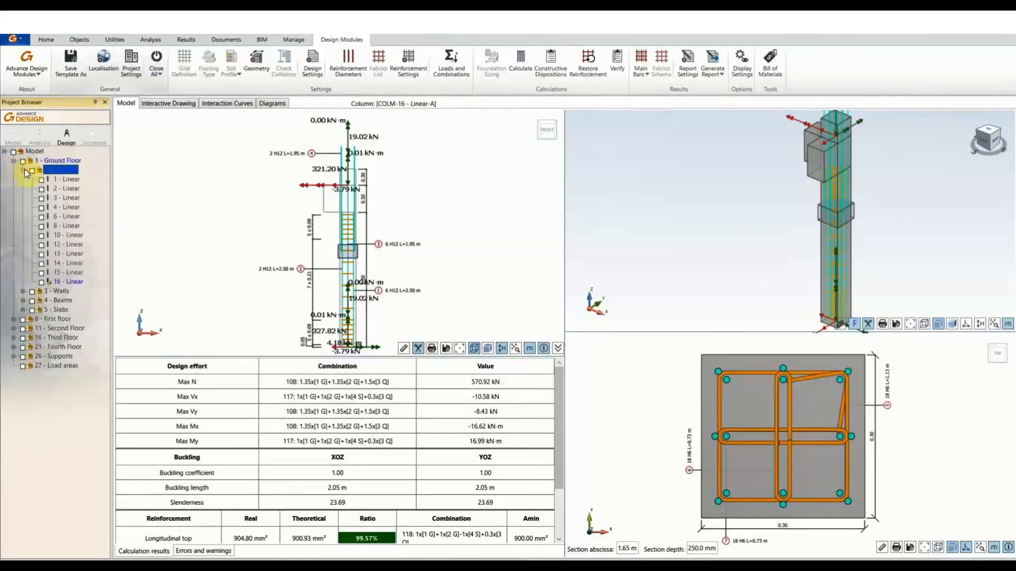
{"action": "left_click", "coordinate": [78, 280]}
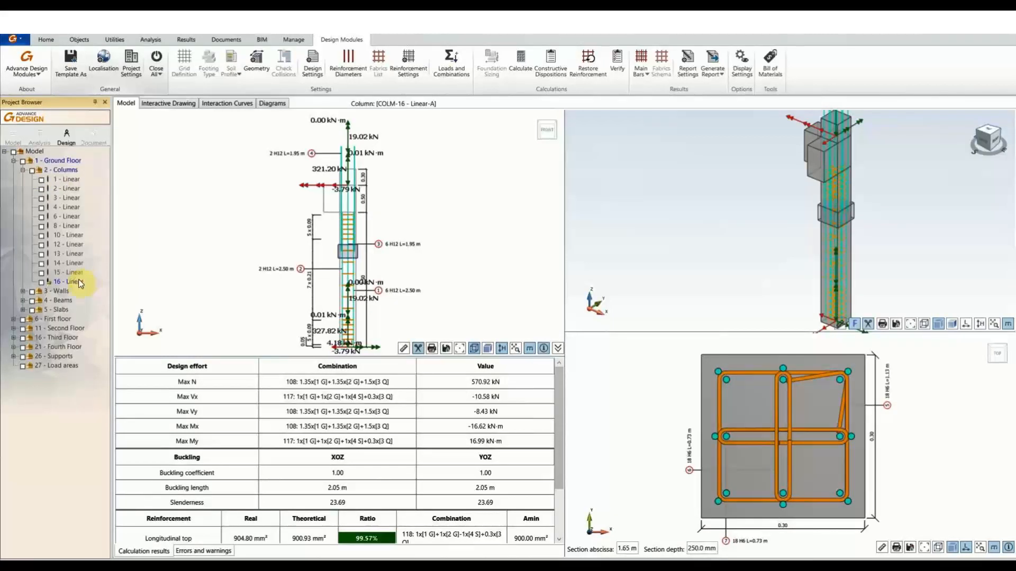
{"action": "left_click", "coordinate": [23, 300]}
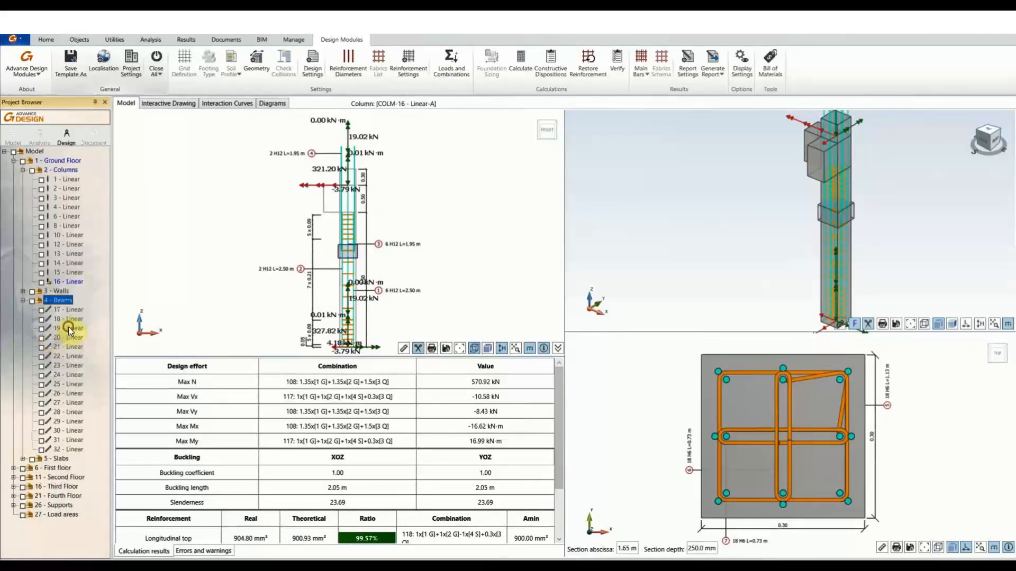
{"action": "right_click", "coordinate": [62, 331]}
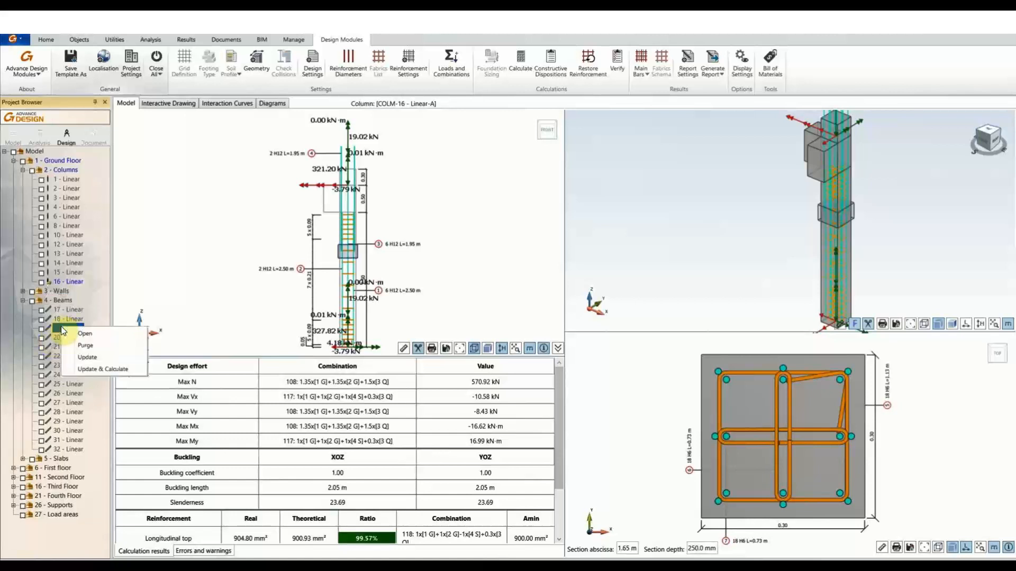
{"action": "left_click", "coordinate": [84, 334]}
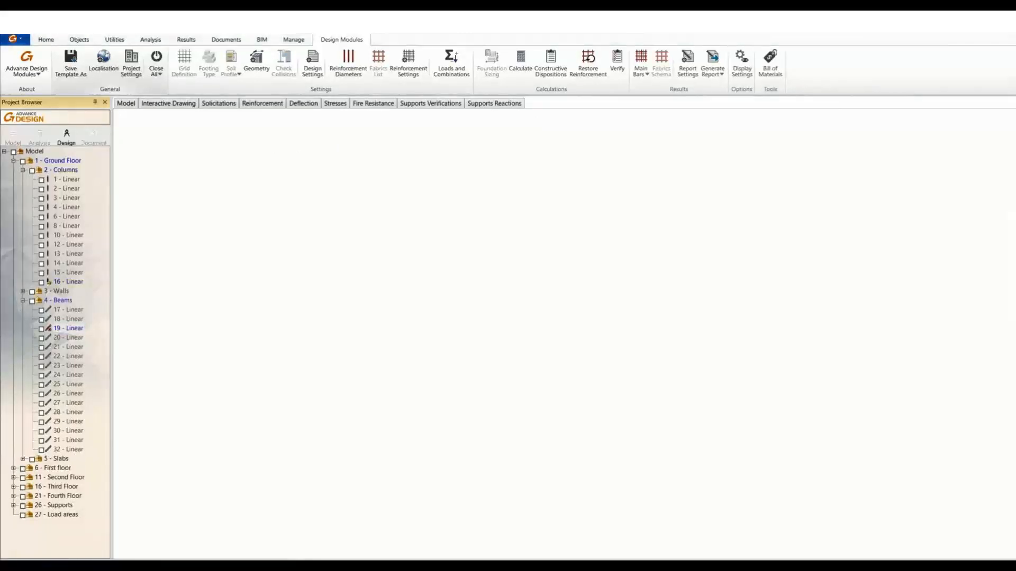
Load BEAM-29's design and generate 19 load combinations with Newmark combinations enabled.
{"action": "key", "text": "Return"}
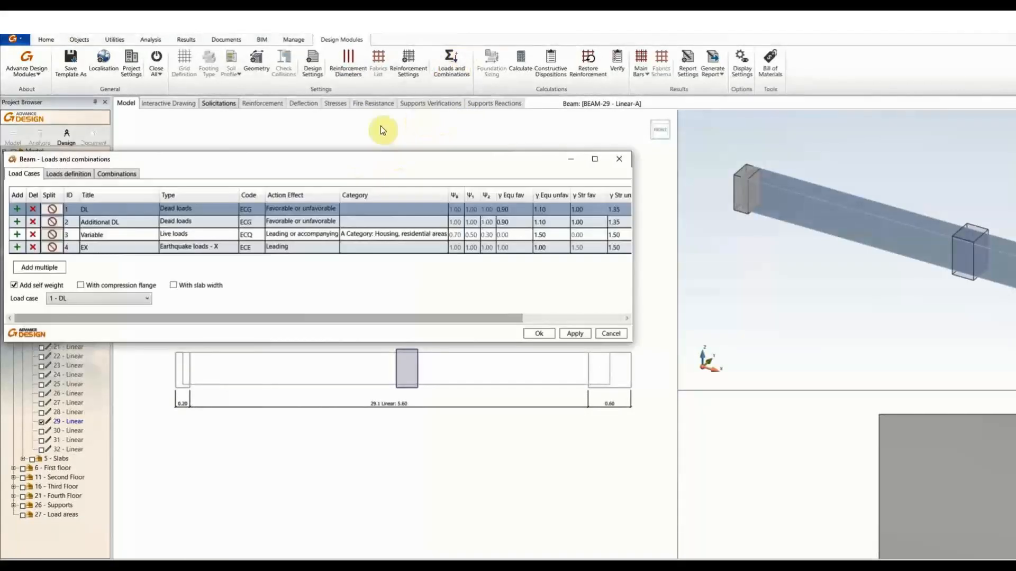
{"action": "left_click", "coordinate": [121, 175]}
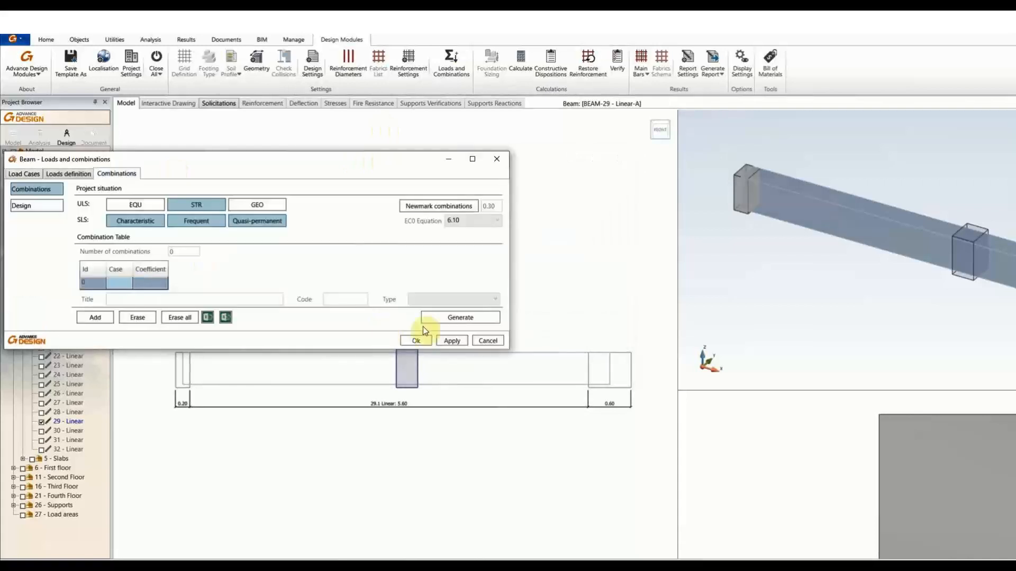
{"action": "left_click", "coordinate": [441, 207]}
{"action": "left_click", "coordinate": [471, 320]}
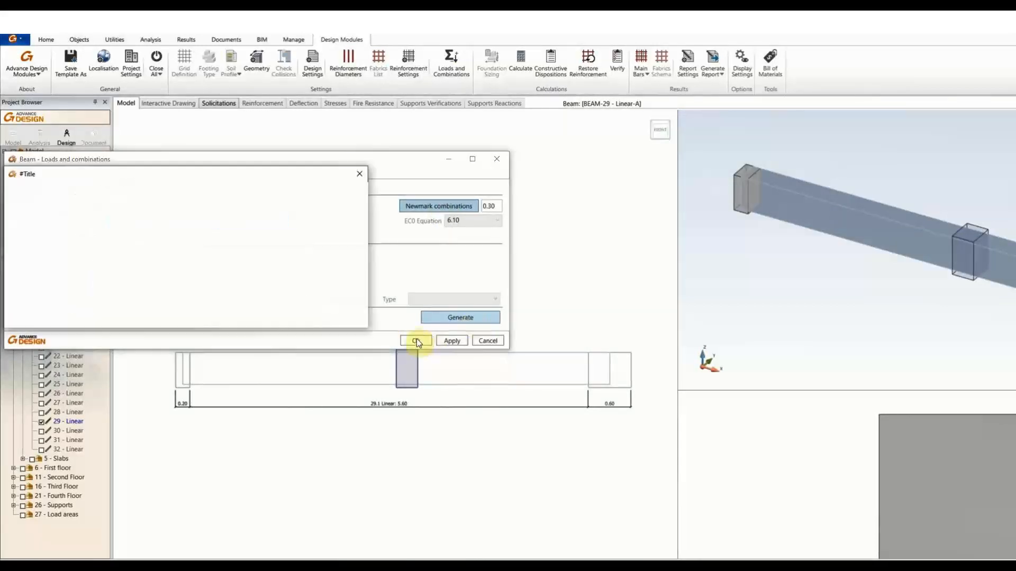
{"action": "left_click", "coordinate": [295, 319]}
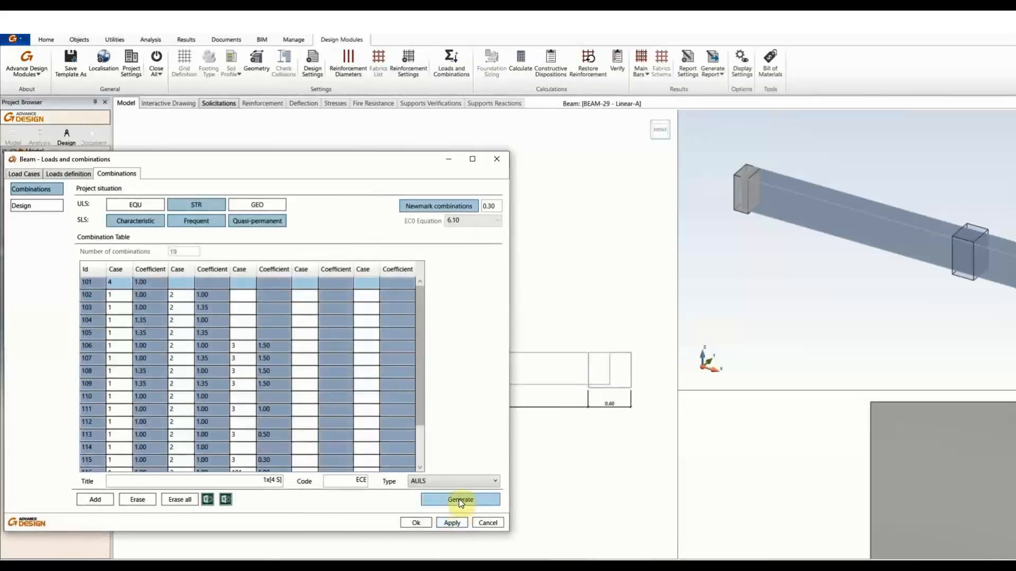
{"action": "left_click", "coordinate": [421, 522]}
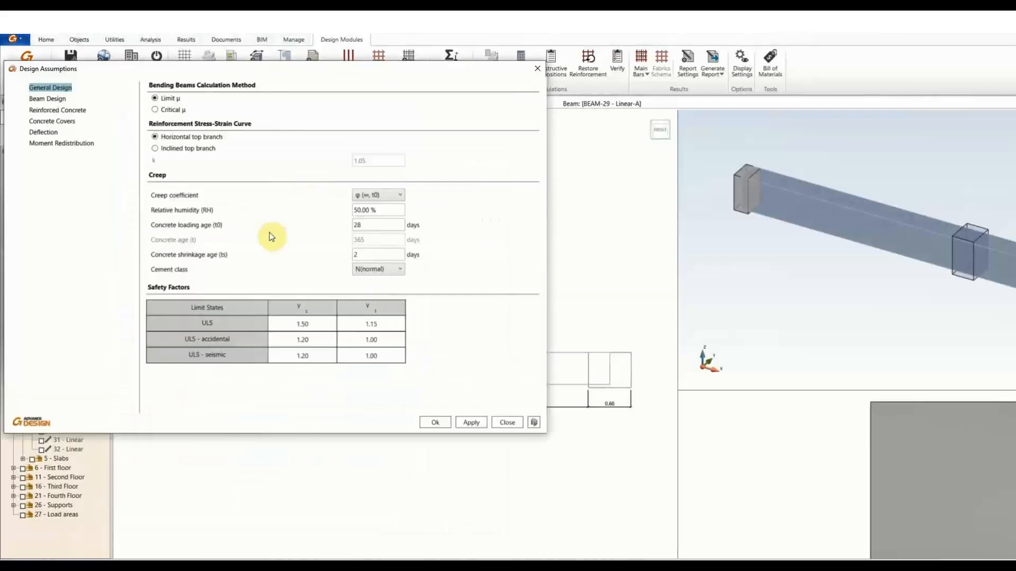
Set the reinforced concrete steel ductility class to B (ε uk = 5%) and calculate BEAM-29.
{"action": "left_click", "coordinate": [58, 111]}
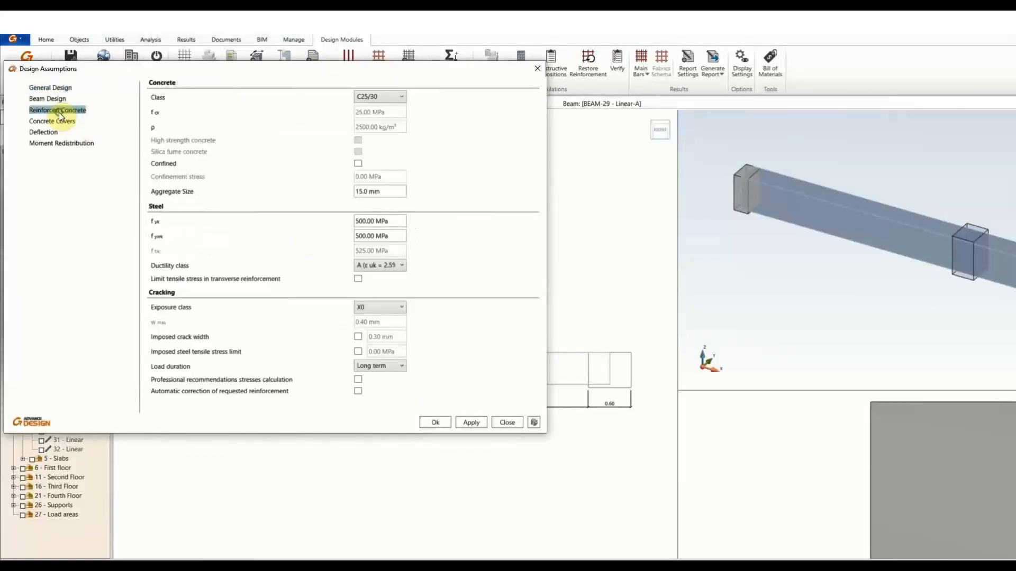
{"action": "left_click", "coordinate": [385, 266]}
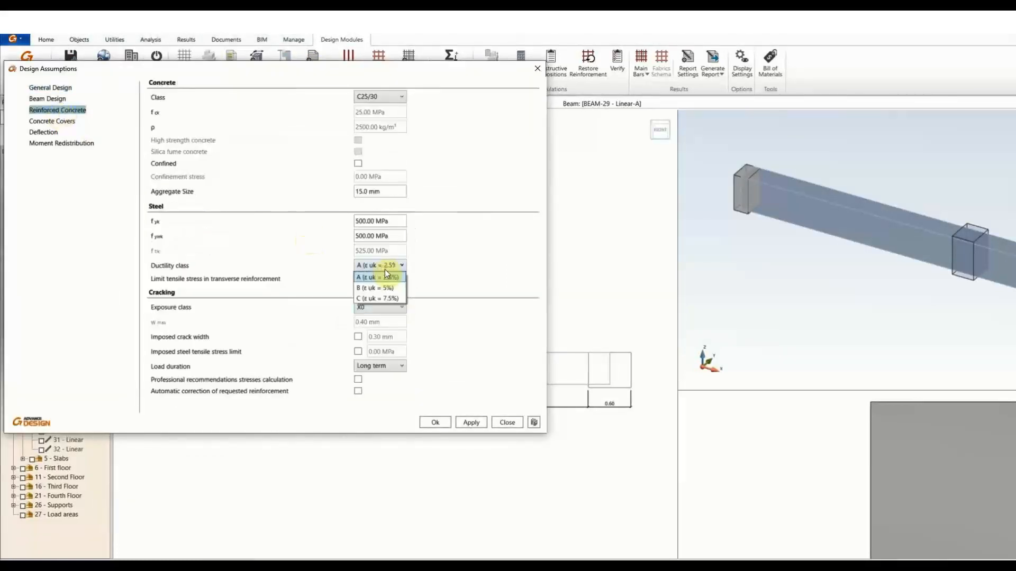
{"action": "left_click", "coordinate": [376, 280]}
{"action": "left_click", "coordinate": [435, 422]}
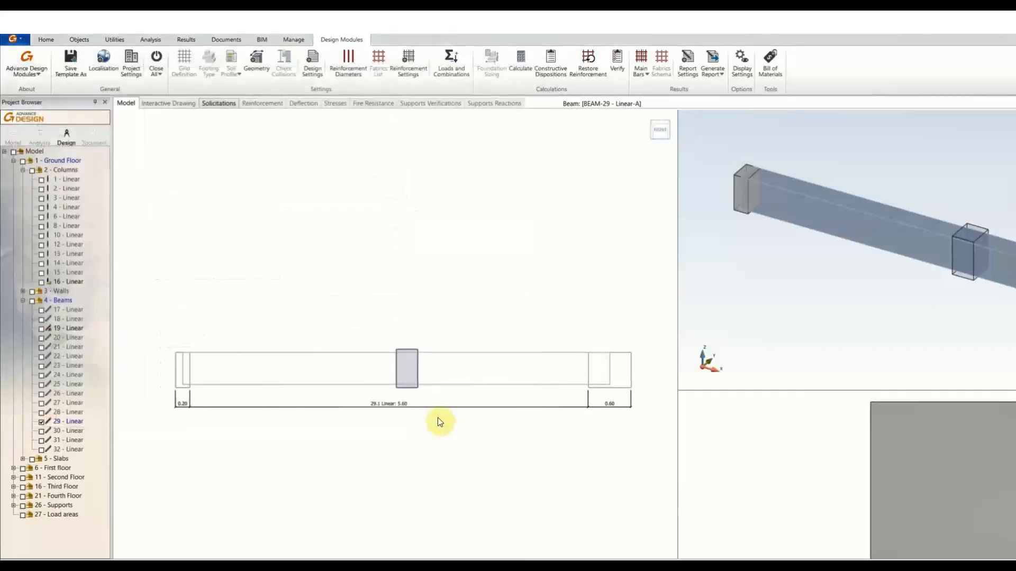
{"action": "left_click", "coordinate": [522, 58]}
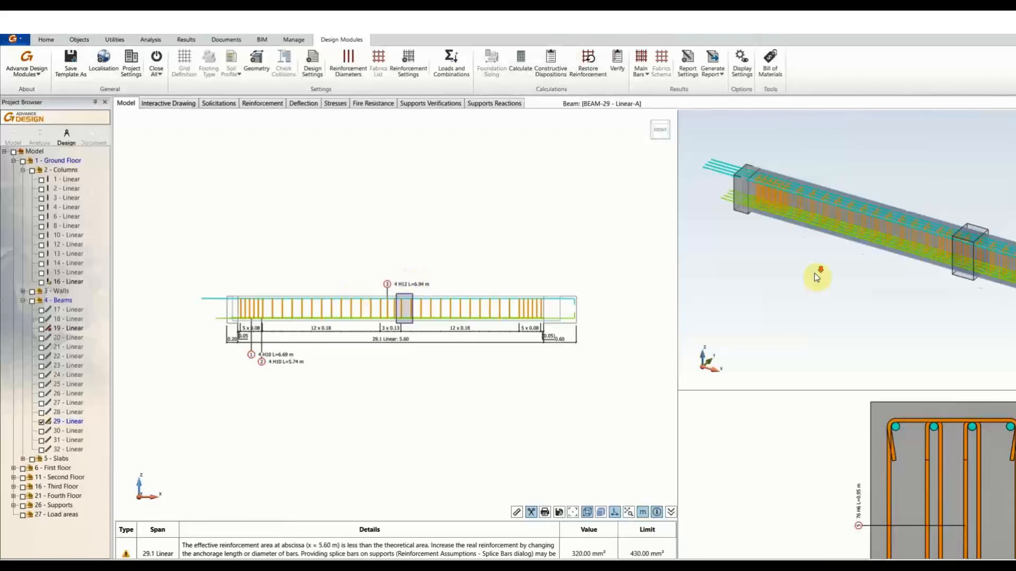
Enlarge and pan BEAM-29's cross-section and 3-D views to inspect the reinforcement cage.
{"action": "scroll", "coordinate": [821, 274], "scroll_direction": "down", "scroll_amount": 5}
{"action": "middle_click_drag", "start_coordinate": [781, 252], "coordinate": [773, 242]}
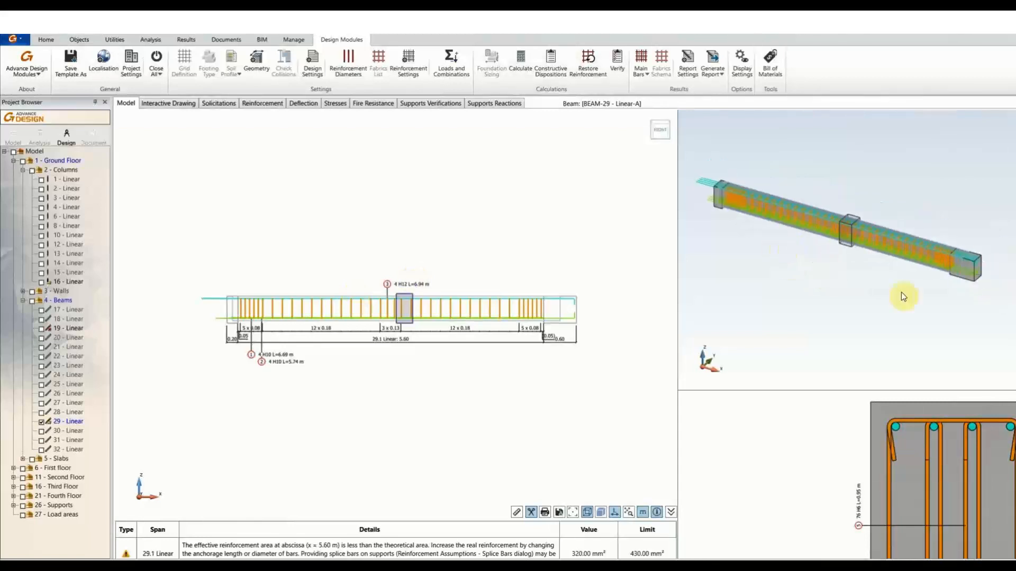
{"action": "double_click", "coordinate": [833, 487]}
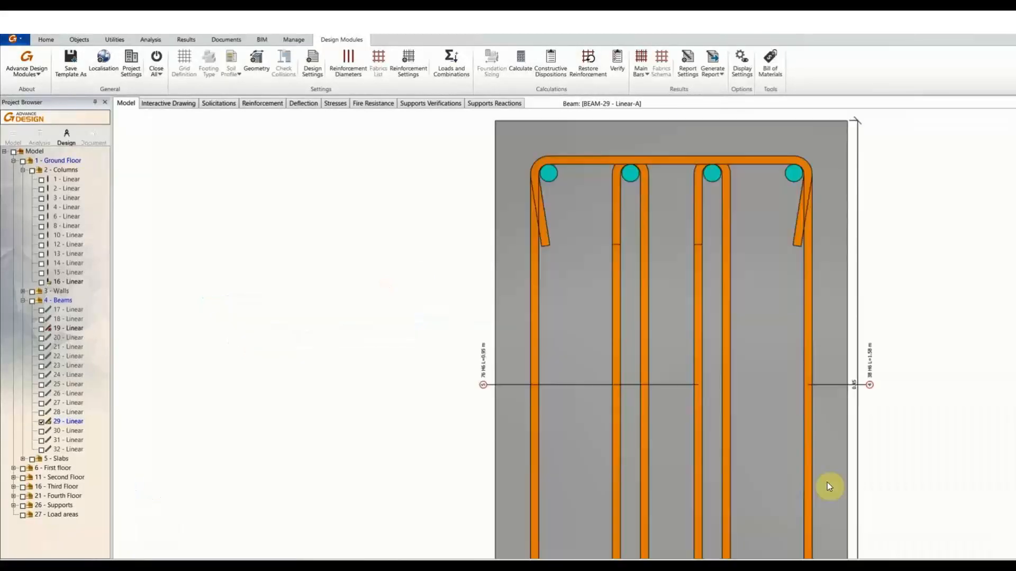
{"action": "scroll", "coordinate": [761, 370], "scroll_direction": "down", "scroll_amount": 3}
{"action": "middle_click_drag", "start_coordinate": [719, 358], "coordinate": [638, 327]}
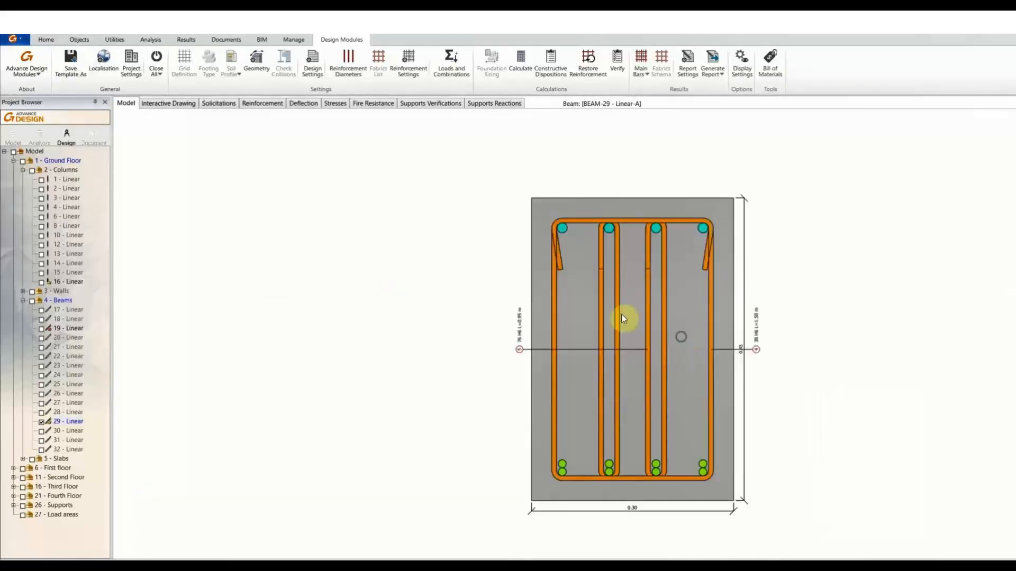
{"action": "double_click", "coordinate": [452, 256]}
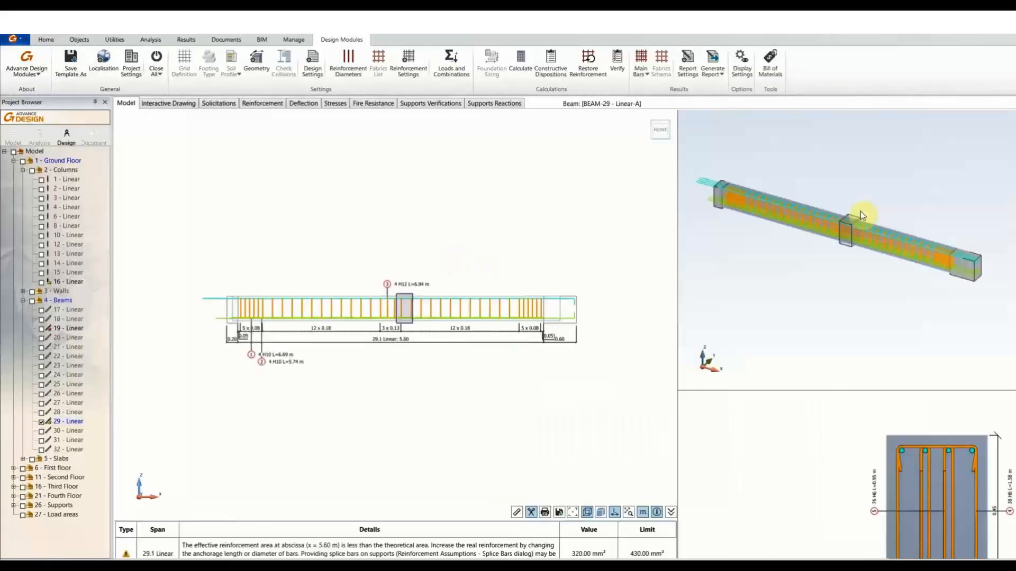
Inspect the beam's right end and elevation, showing stirrups 5×0.08, 12×0.18, 3×0.13 m.
{"action": "double_click", "coordinate": [845, 172]}
{"action": "middle_click_drag", "start_coordinate": [763, 281], "coordinate": [347, 119]}
{"action": "scroll", "coordinate": [668, 395], "scroll_direction": "up", "scroll_amount": 5}
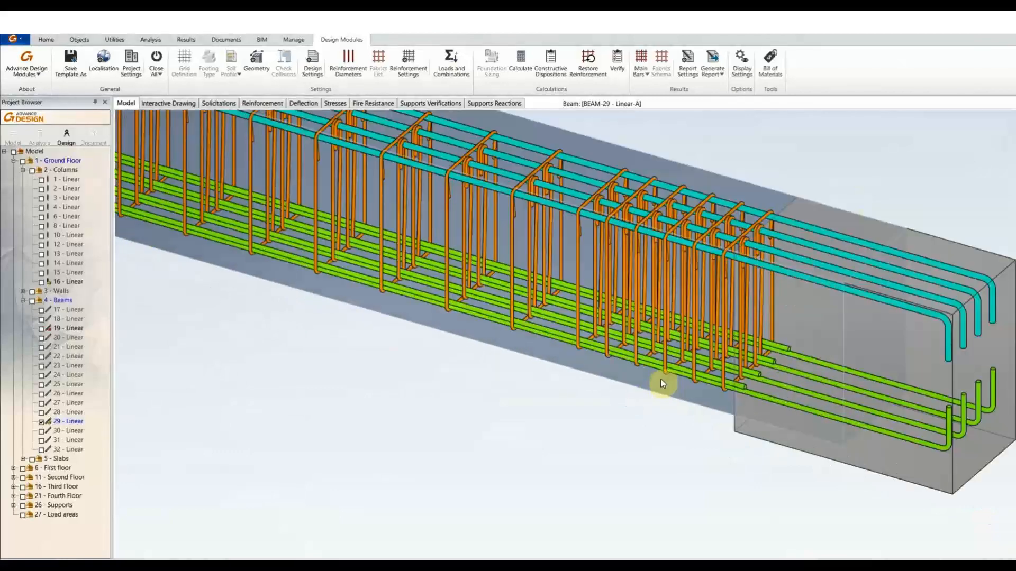
{"action": "double_click", "coordinate": [882, 158]}
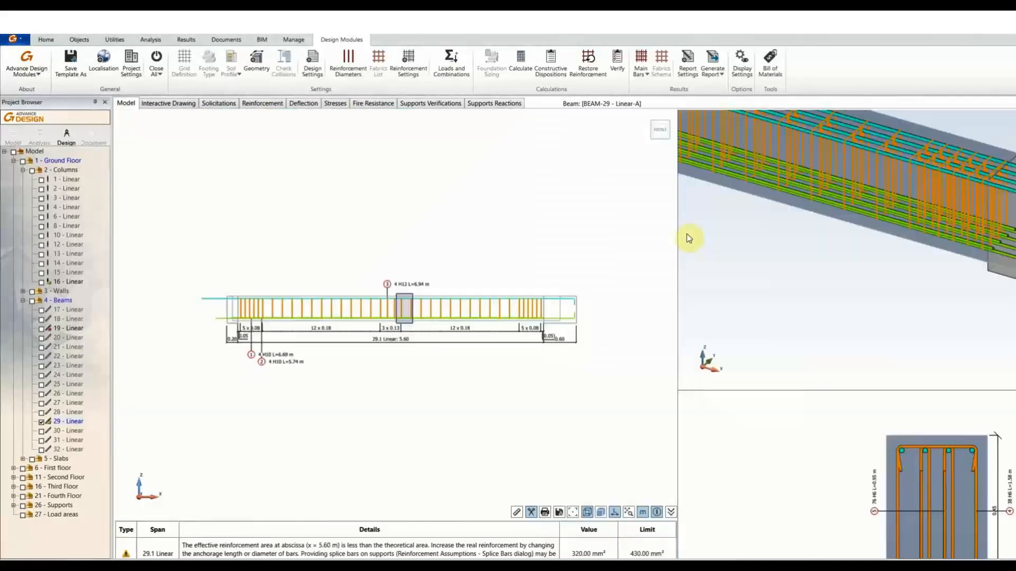
{"action": "scroll", "coordinate": [403, 340], "scroll_direction": "up", "scroll_amount": 3}
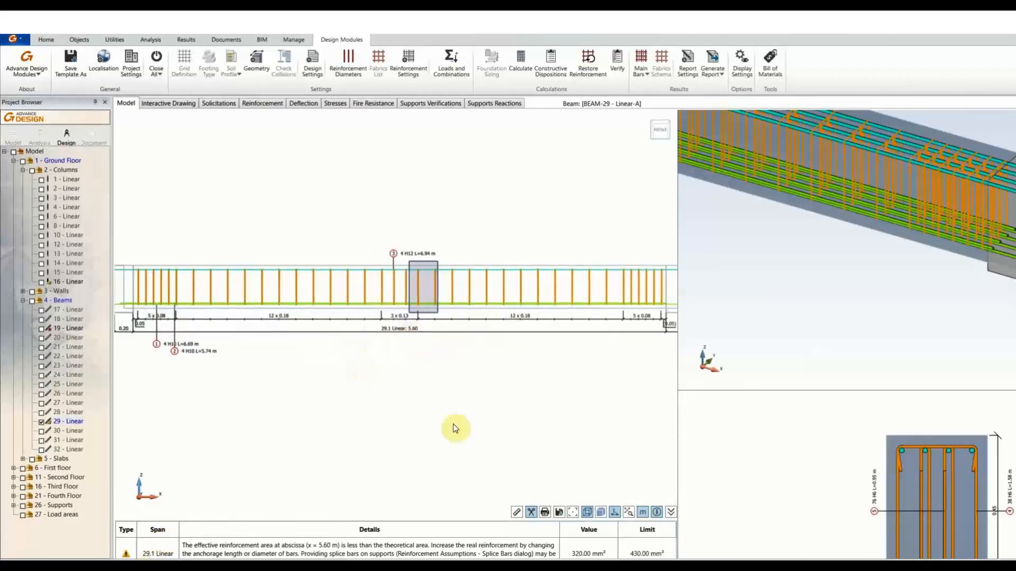
{"action": "mouse_move", "coordinate": [453, 424]}
{"action": "middle_mouse_down"}
{"action": "mouse_move", "coordinate": [497, 428]}
{"action": "mouse_move", "coordinate": [462, 392]}
{"action": "middle_mouse_up"}
{"action": "scroll", "coordinate": [497, 416], "scroll_direction": "down", "scroll_amount": 2}
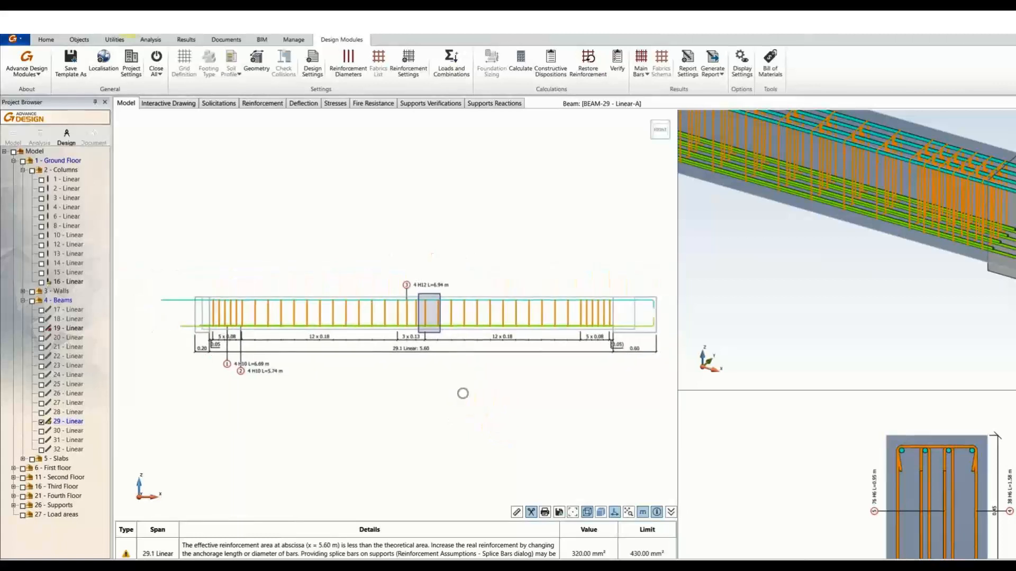
{"action": "left_click", "coordinate": [156, 69]}
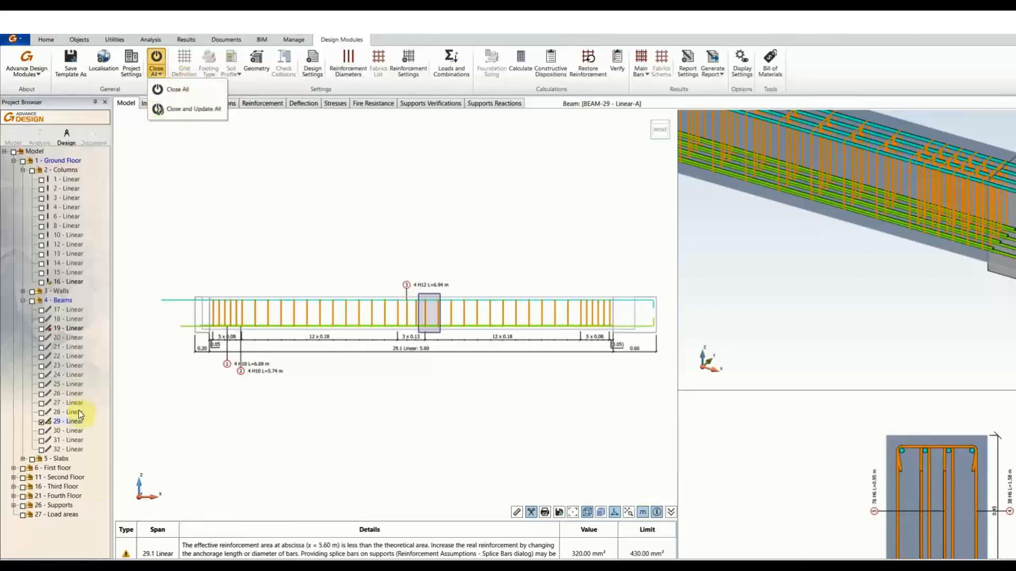
Choose Close and Update All; BEAM-29 uplift warnings of 23.55 kN and 26.56 kN appear.
{"action": "right_click", "coordinate": [74, 425]}
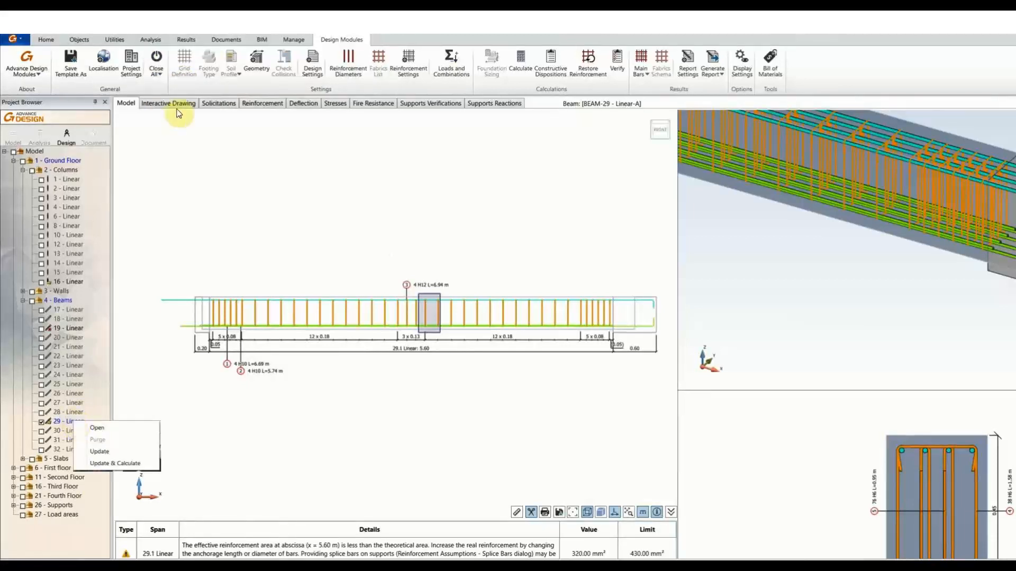
{"action": "left_click", "coordinate": [164, 79]}
{"action": "left_click", "coordinate": [166, 78]}
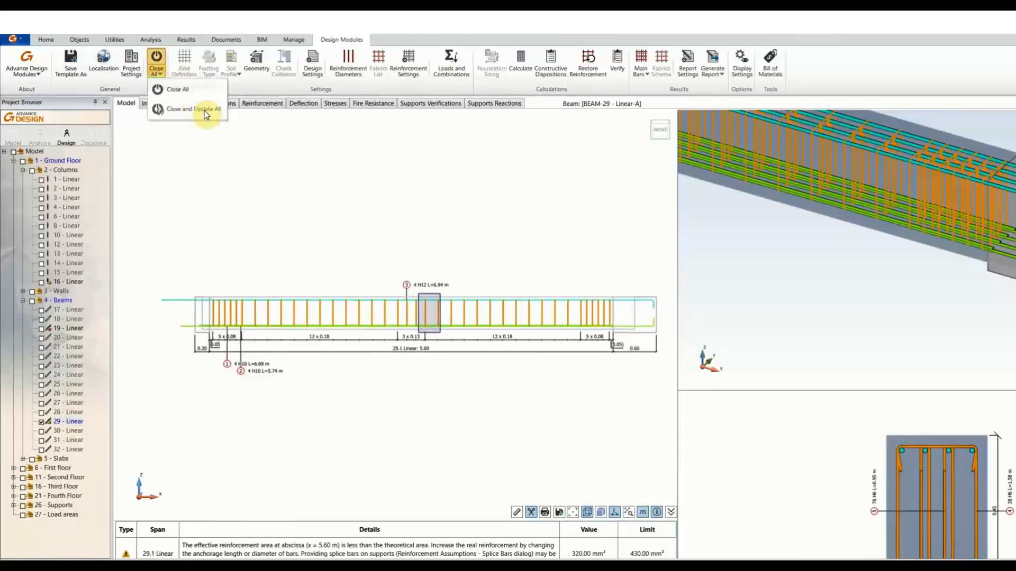
{"action": "left_click", "coordinate": [192, 113]}
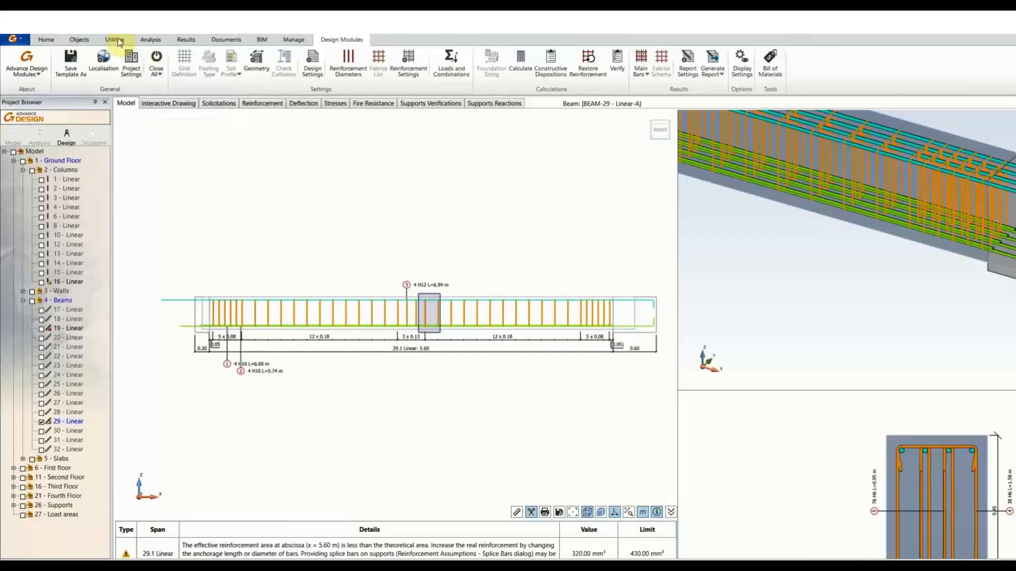
{"action": "left_click", "coordinate": [158, 74]}
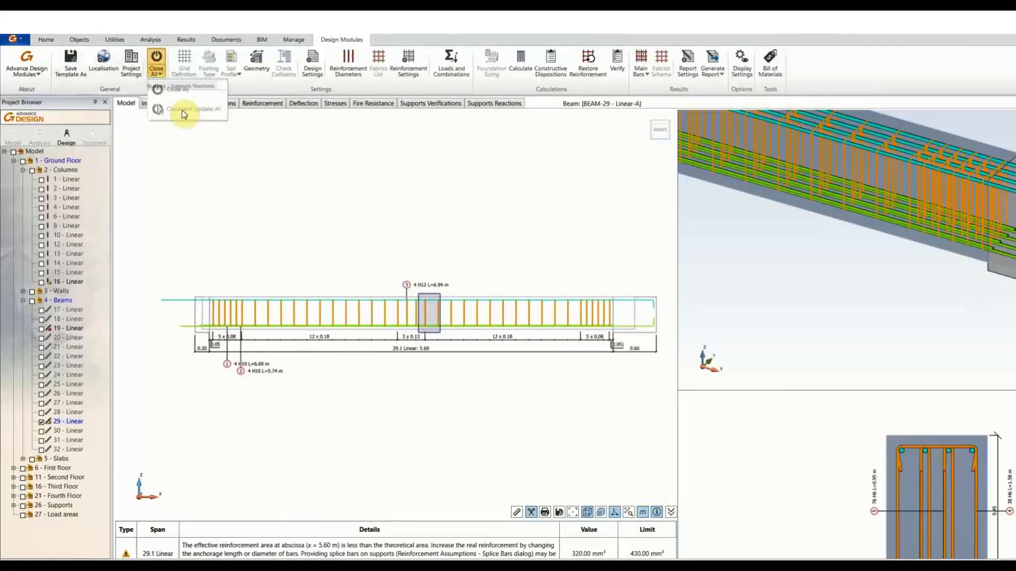
{"action": "left_click", "coordinate": [184, 112]}
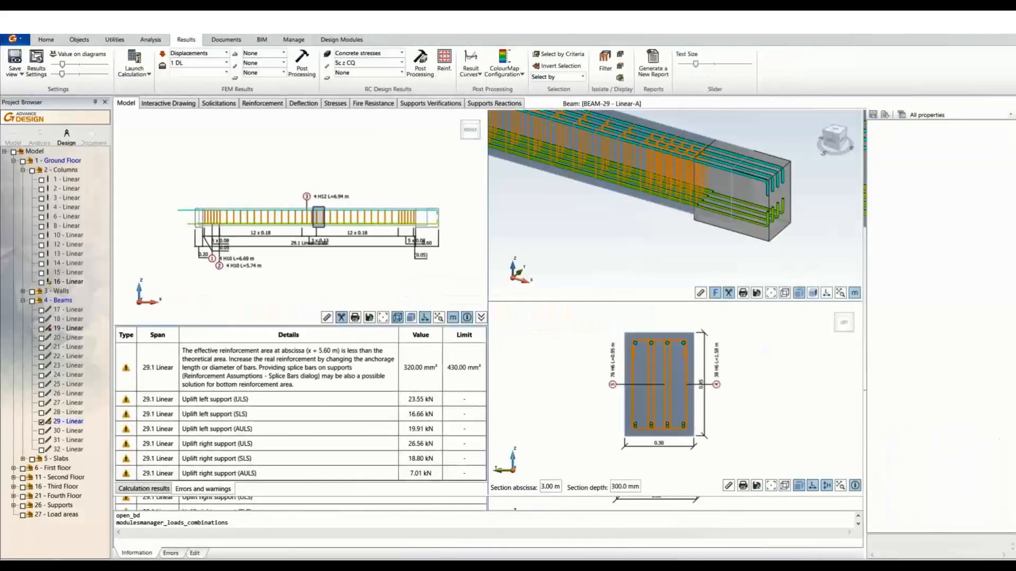
Reframe the 3-D building and save the model.
{"action": "scroll", "coordinate": [483, 265], "scroll_direction": "down", "scroll_amount": 2}
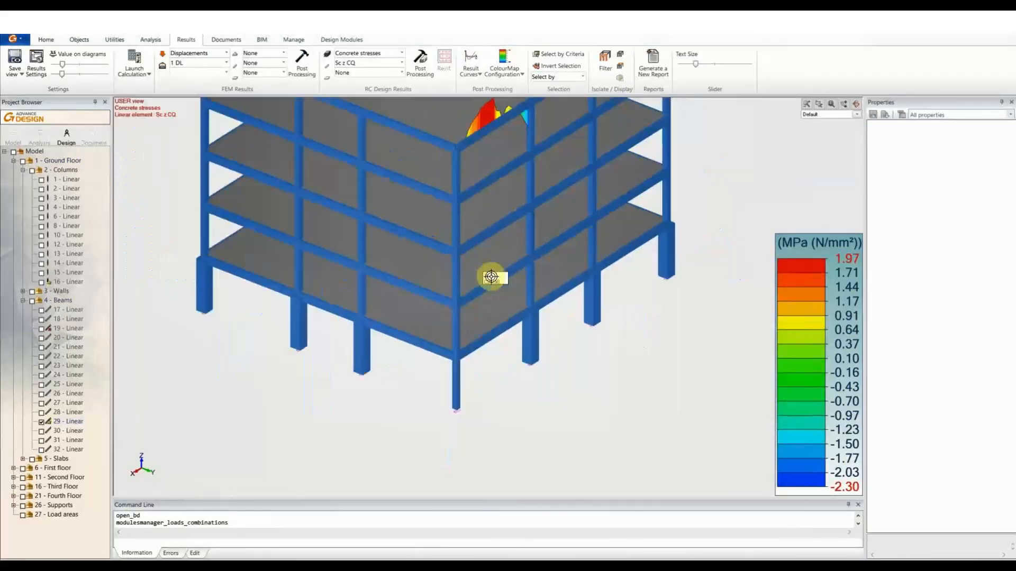
{"action": "middle_click_drag", "start_coordinate": [452, 231], "coordinate": [452, 292]}
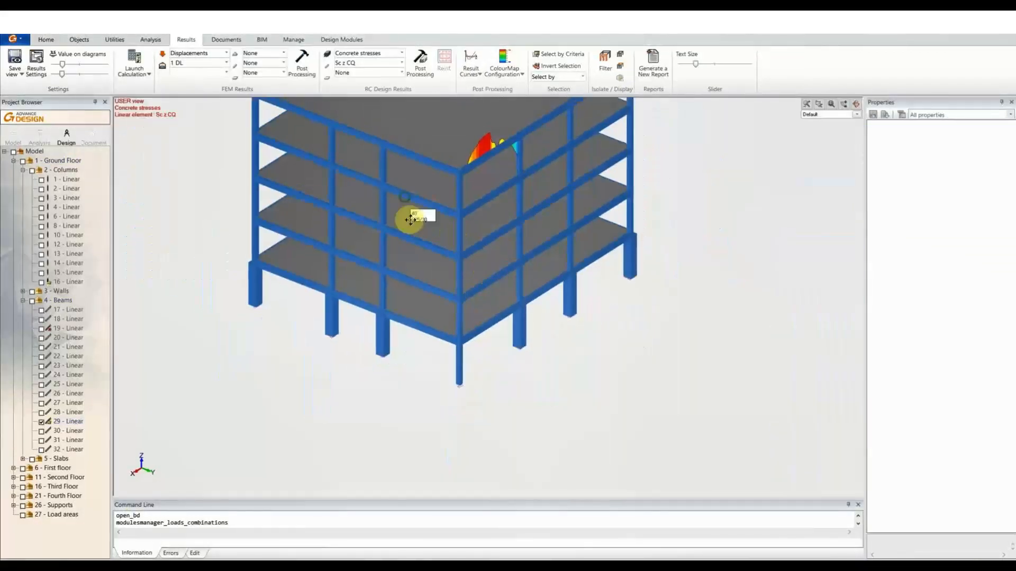
{"action": "key", "text": "ctrl+s"}
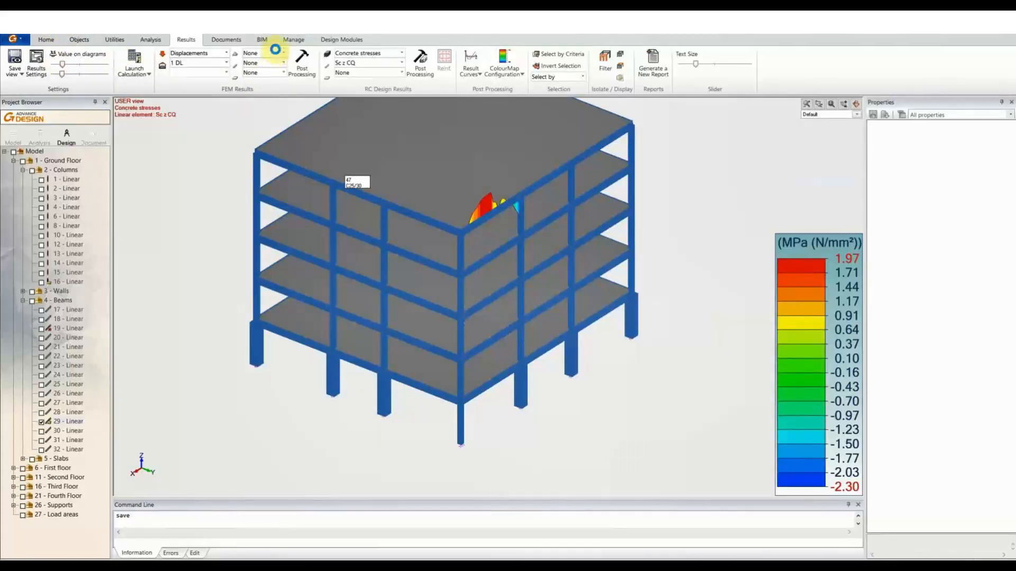
In the Application options' Graitec BIM settings, export load cases with the list of combinations.
{"action": "left_click", "coordinate": [290, 41]}
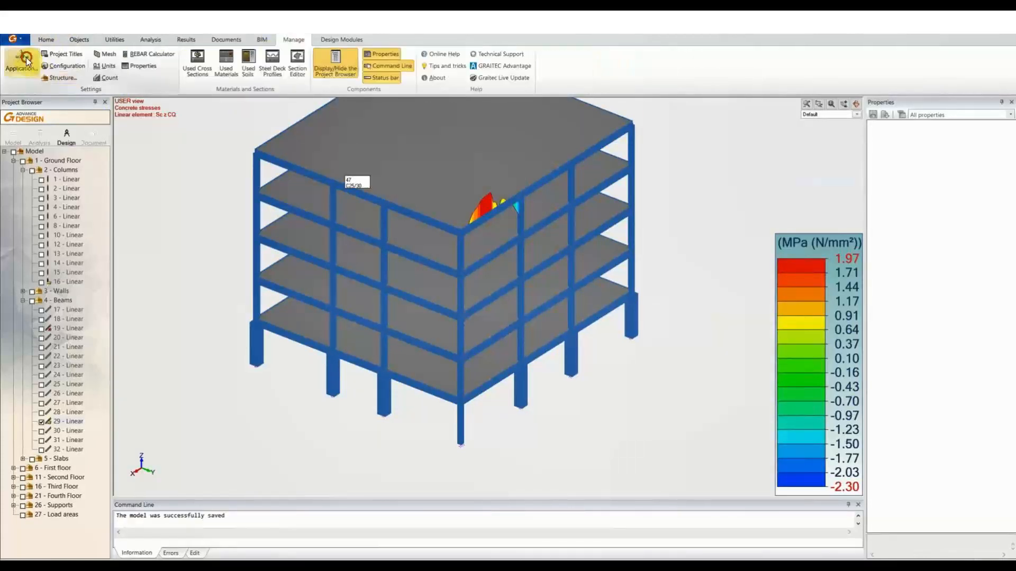
{"action": "left_click", "coordinate": [25, 57]}
{"action": "left_click", "coordinate": [421, 143]}
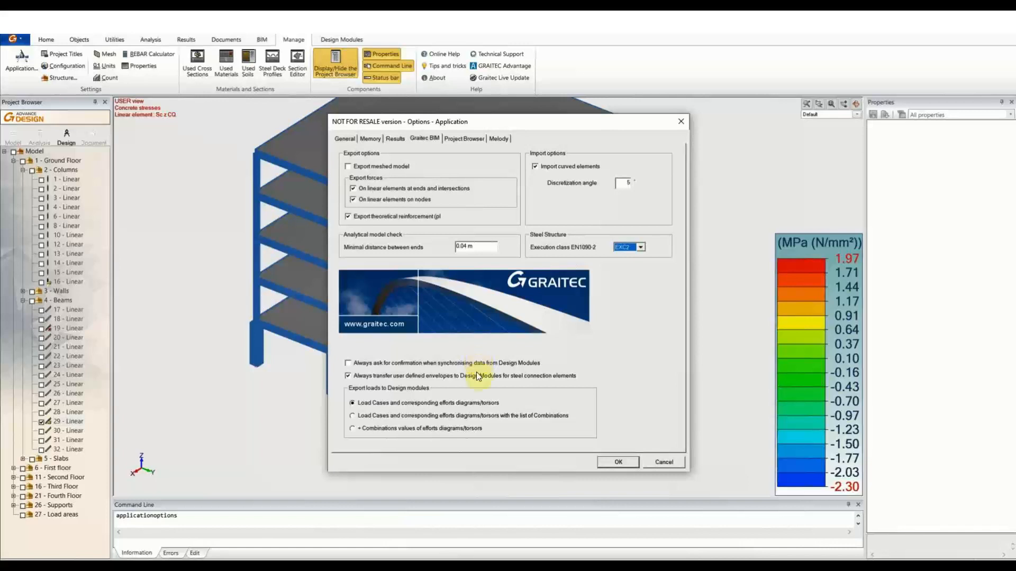
{"action": "left_click", "coordinate": [481, 416]}
{"action": "left_click", "coordinate": [617, 462]}
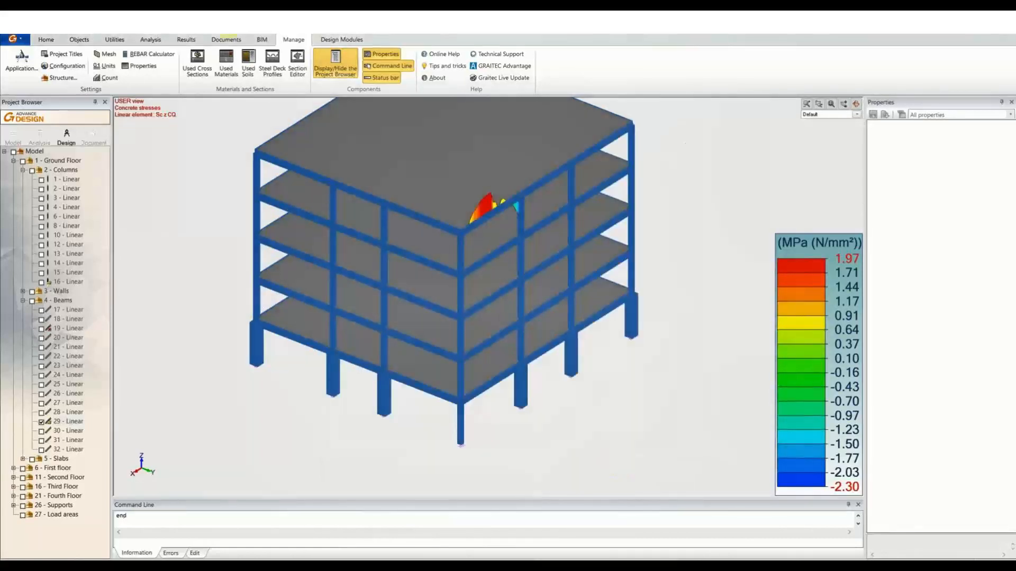
Export the model through Export GTC, renaming AD Changes 1.gtcx to AD Design.gtcx.
{"action": "left_click", "coordinate": [262, 39]}
{"action": "left_click", "coordinate": [21, 66]}
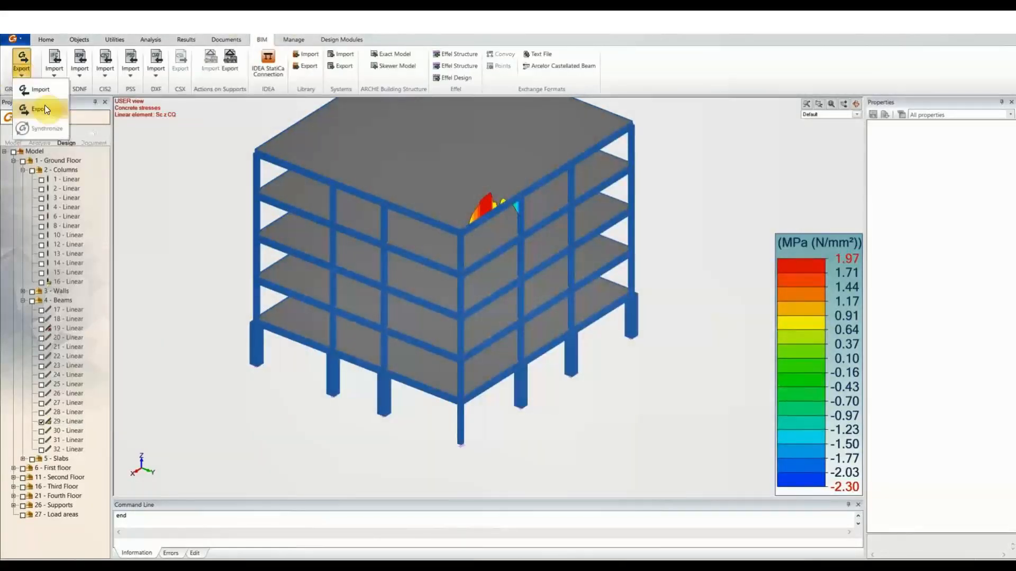
{"action": "left_click", "coordinate": [46, 110]}
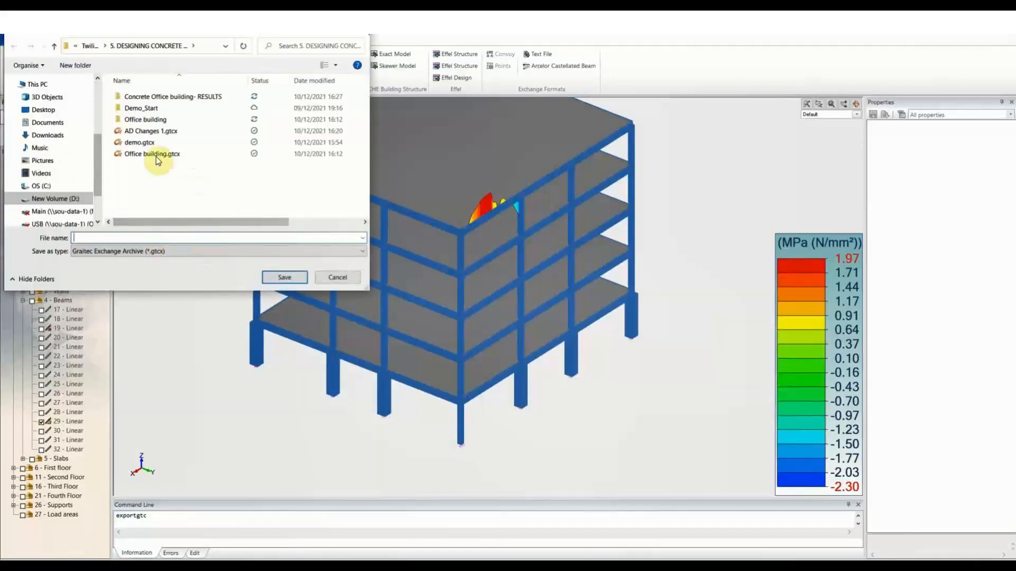
{"action": "left_click", "coordinate": [158, 130]}
{"action": "left_click", "coordinate": [117, 239]}
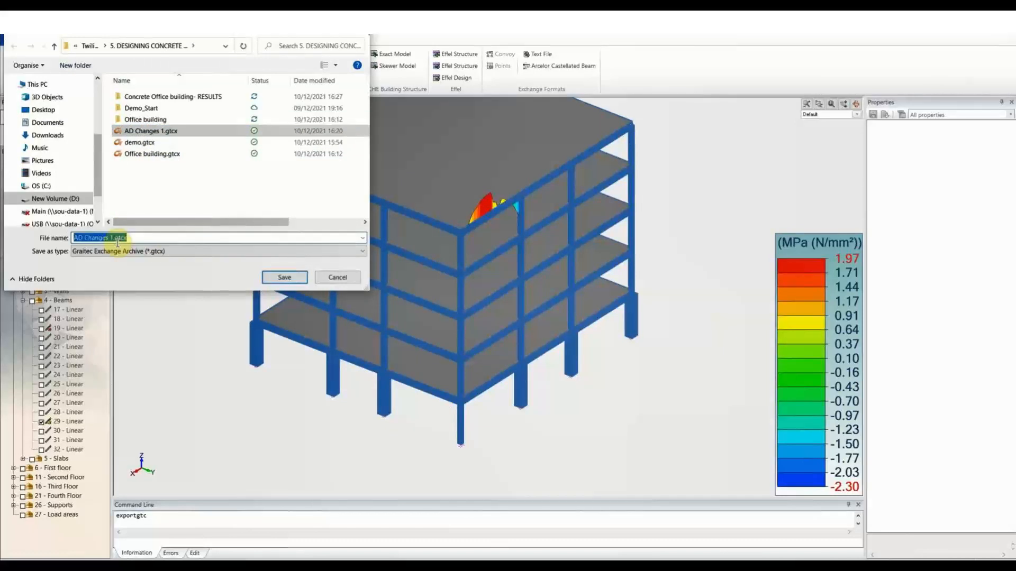
{"action": "double_click", "coordinate": [117, 239]}
{"action": "left_click", "coordinate": [118, 239]}
{"action": "left_click_drag", "start_coordinate": [117, 239], "coordinate": [84, 239]}
{"action": "type", "text": "Design"}
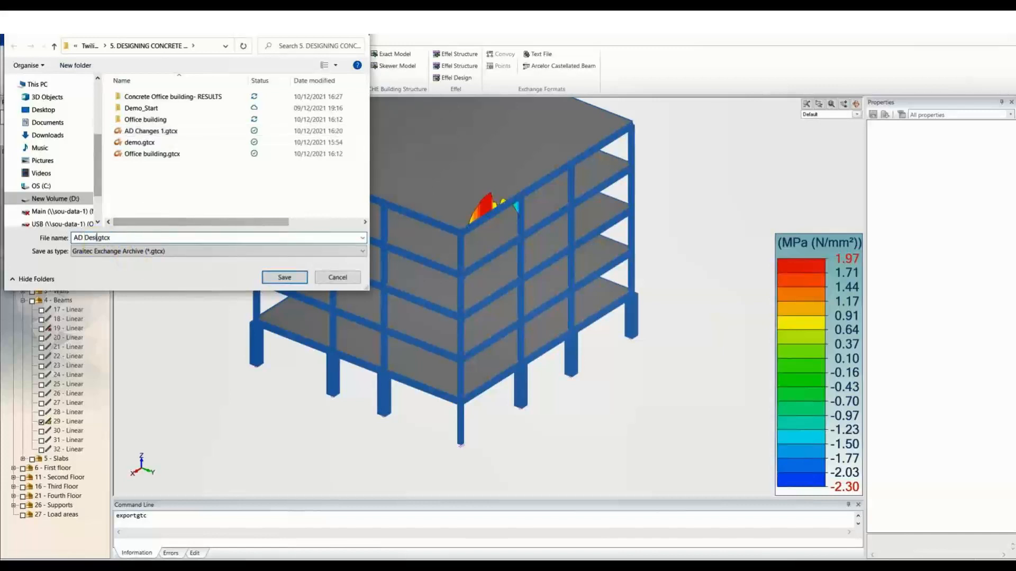
{"action": "left_click", "coordinate": [284, 277]}
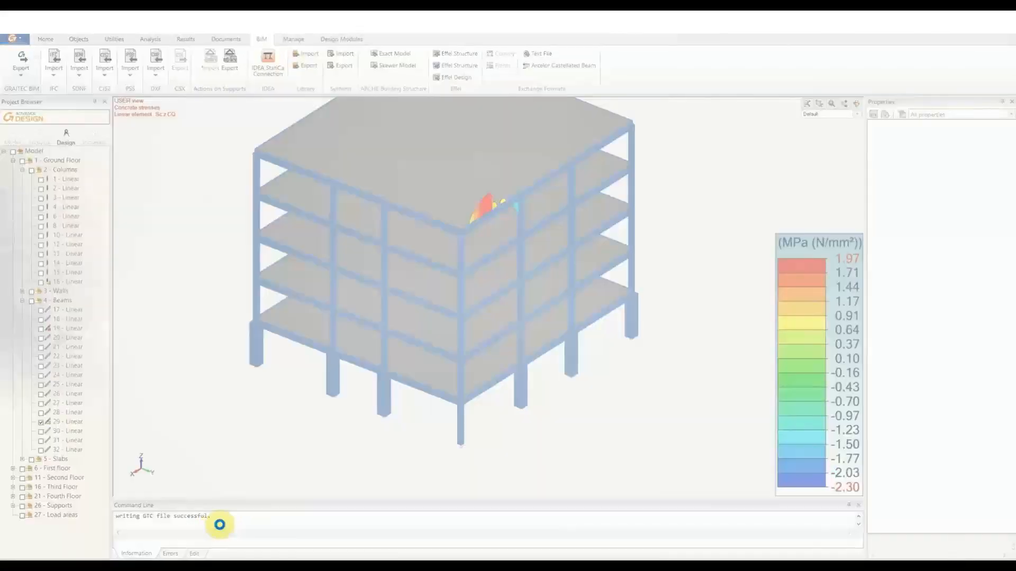
{"action": "left_click", "coordinate": [220, 524]}
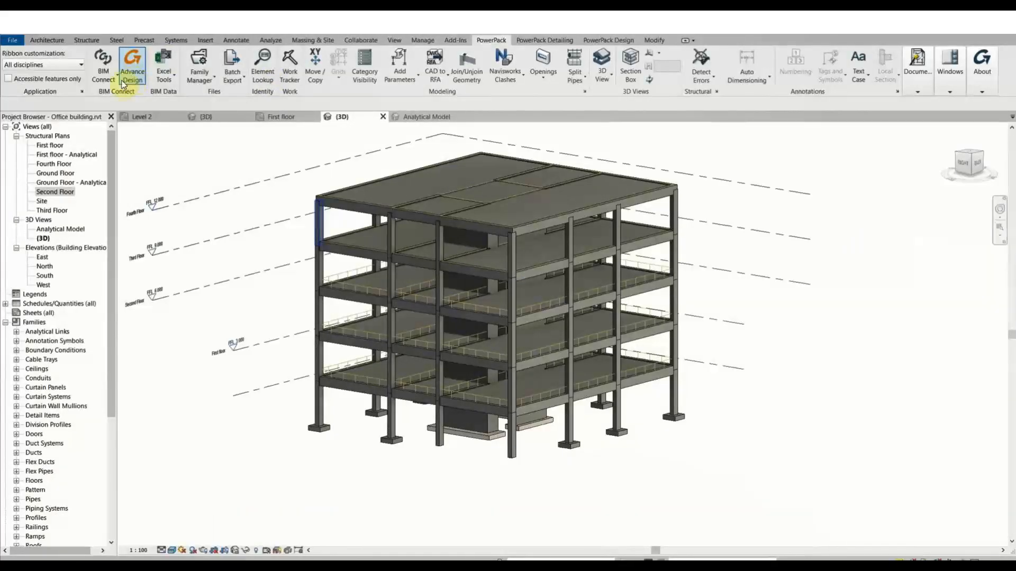
Start BIM Connect Synchronization in Revit and load AD Design.gtcx as the exchange file.
{"action": "left_click", "coordinate": [103, 72]}
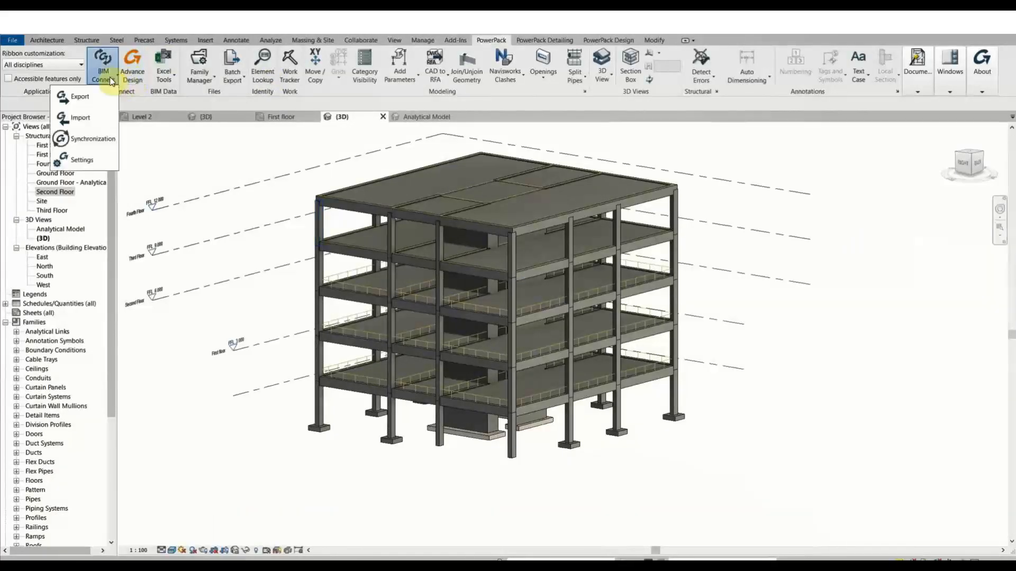
{"action": "left_click", "coordinate": [86, 139]}
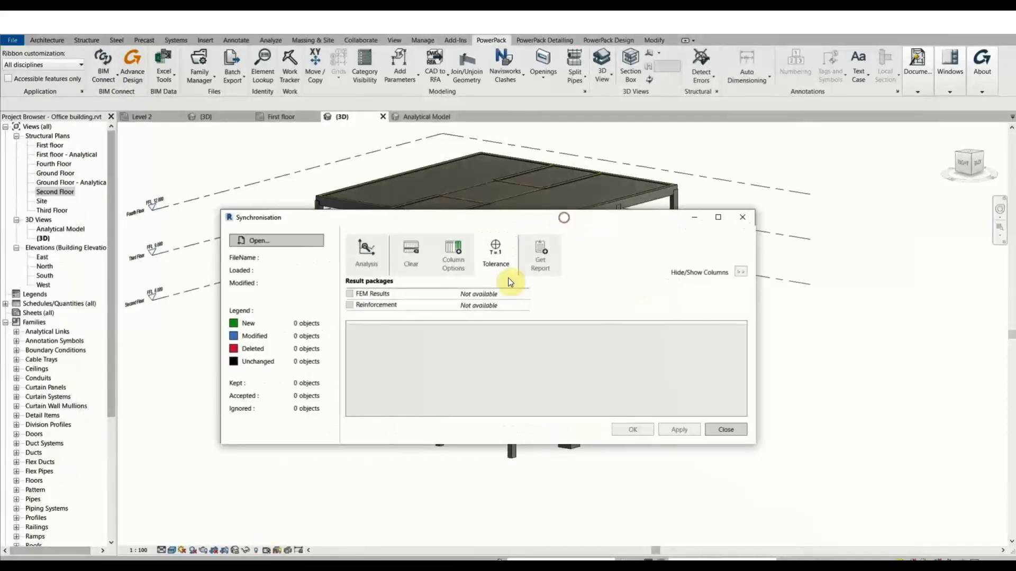
{"action": "left_click", "coordinate": [302, 243]}
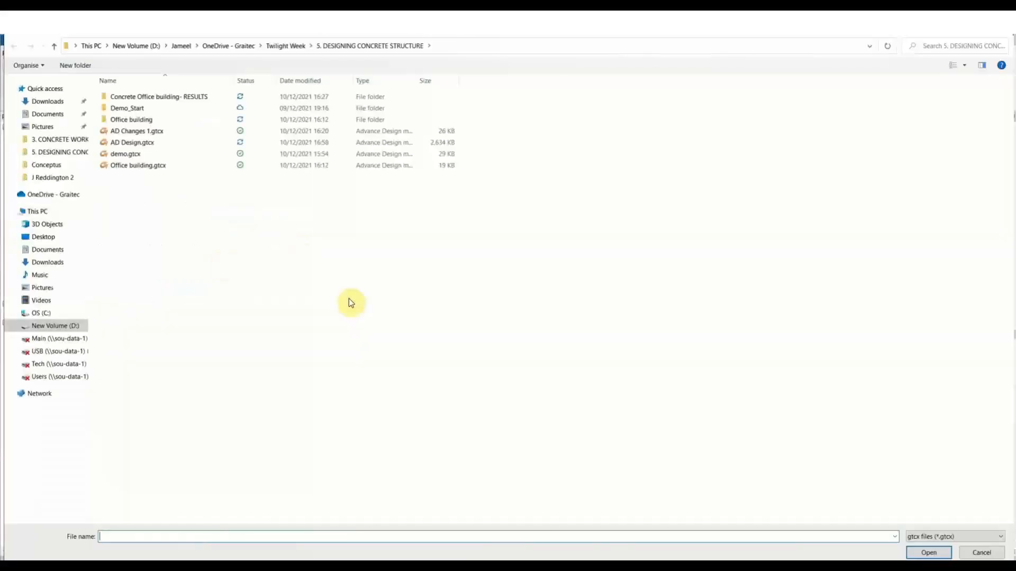
{"action": "left_click", "coordinate": [167, 142]}
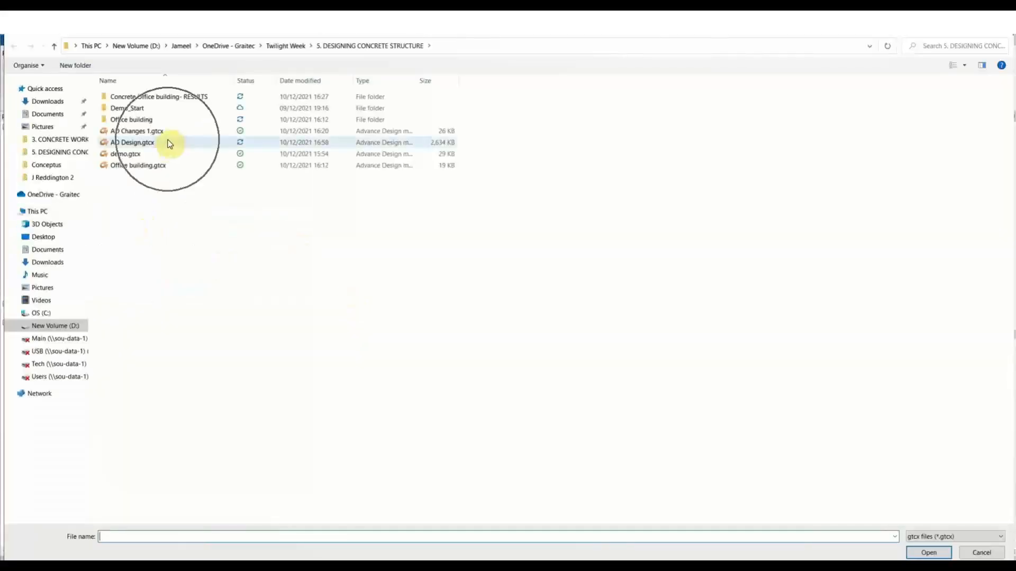
{"action": "left_click", "coordinate": [923, 552]}
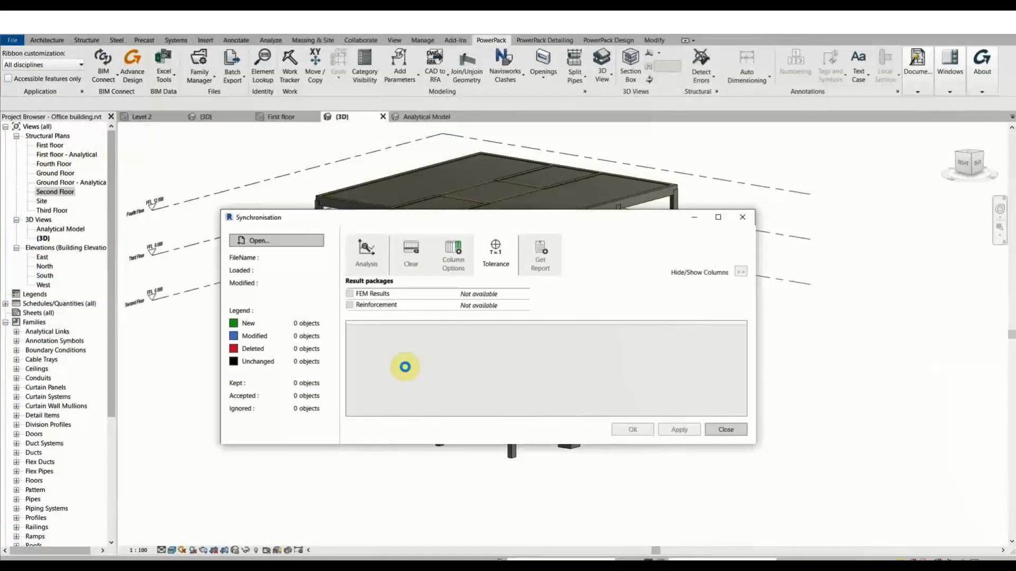
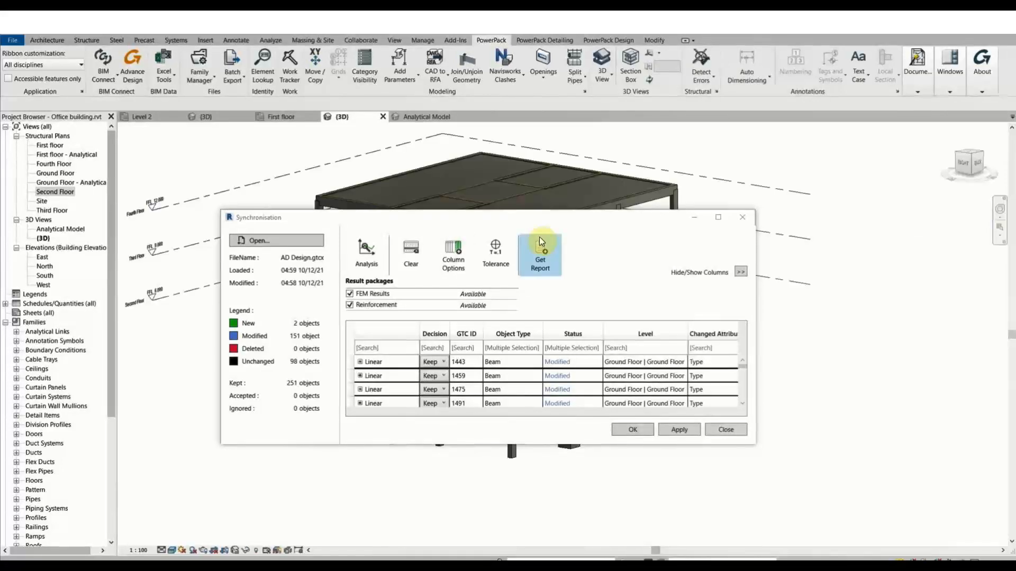
Enlarge the Synchronisation dialog downward so more imported element changes are listed.
{"action": "left_click", "coordinate": [374, 295]}
{"action": "left_click", "coordinate": [377, 303]}
{"action": "left_click", "coordinate": [378, 303]}
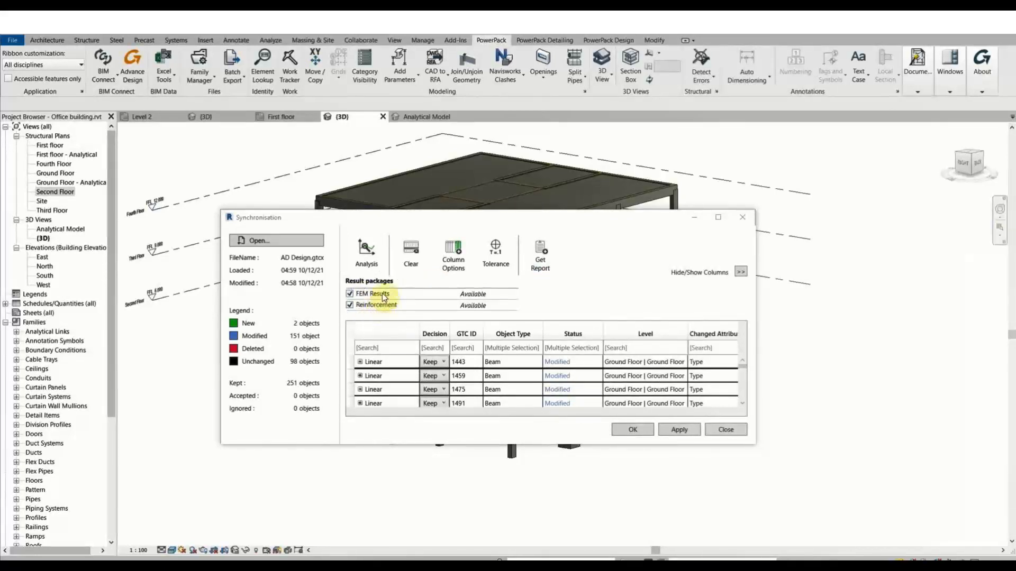
{"action": "left_click", "coordinate": [381, 294]}
{"action": "left_click_drag", "start_coordinate": [496, 445], "coordinate": [503, 548]}
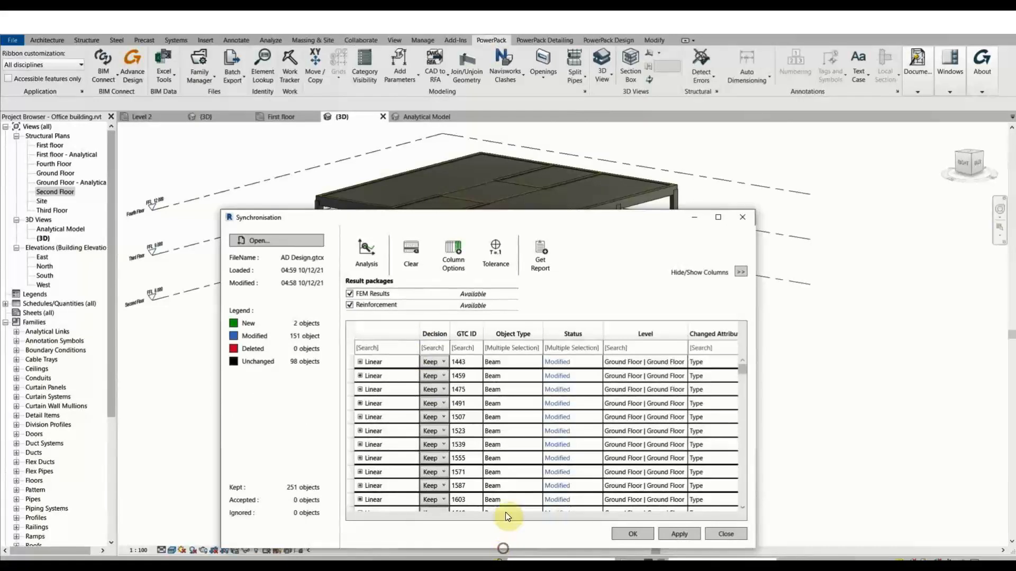
Scroll the results from the Ground Floor beams down to the supports and back up.
{"action": "scroll", "coordinate": [496, 460], "scroll_direction": "down", "scroll_amount": 20}
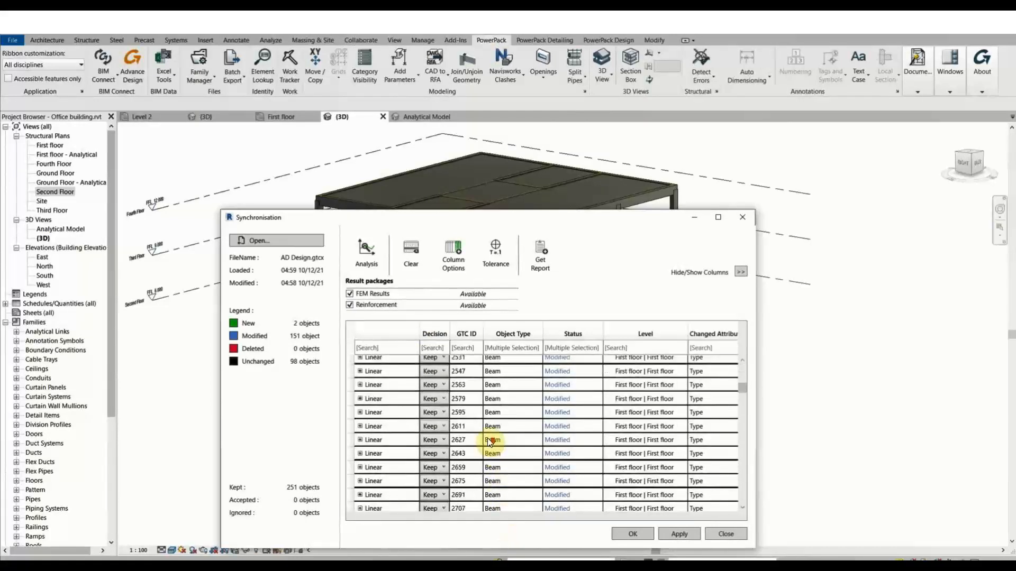
{"action": "scroll", "coordinate": [492, 447], "scroll_direction": "down", "scroll_amount": 8}
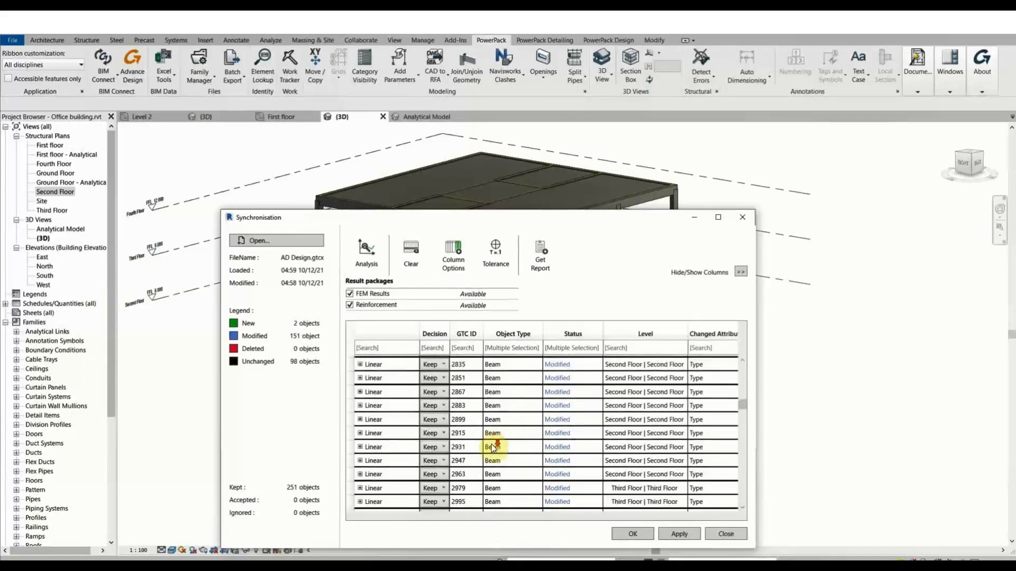
{"action": "left_click_drag", "start_coordinate": [739, 399], "coordinate": [743, 510]}
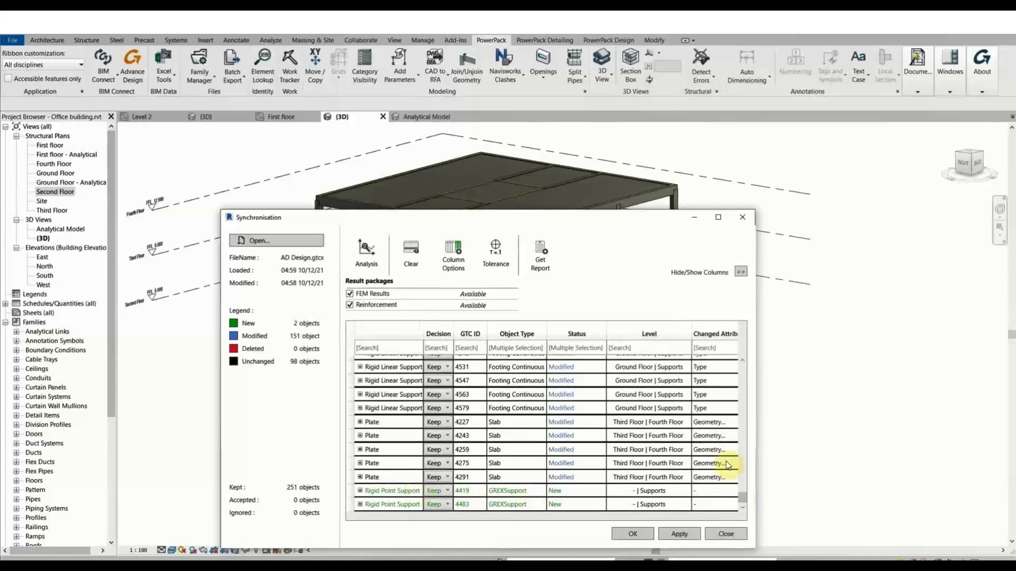
{"action": "scroll", "coordinate": [740, 450], "scroll_direction": "up", "scroll_amount": 5}
{"action": "scroll", "coordinate": [748, 392], "scroll_direction": "up", "scroll_amount": 15}
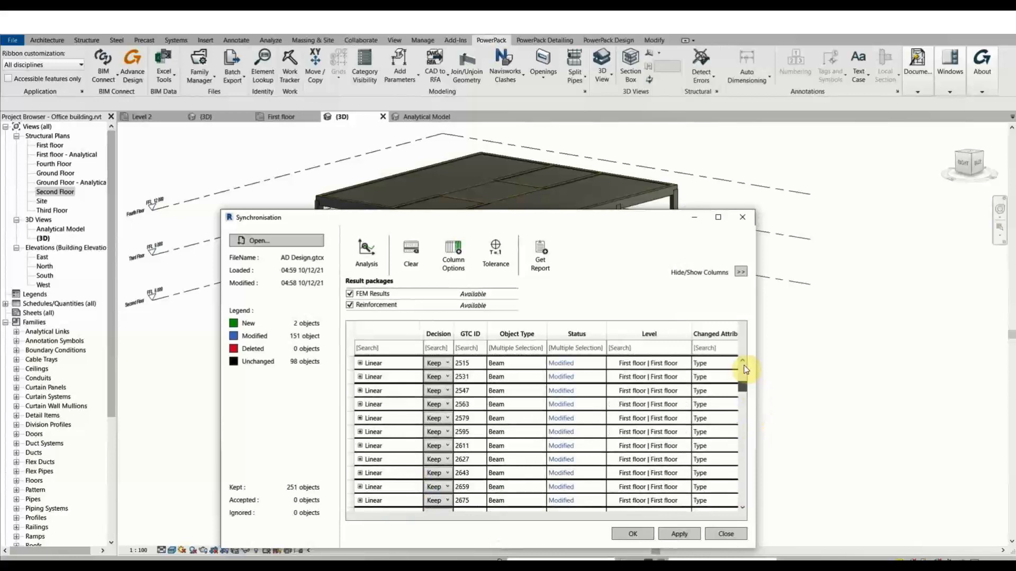
{"action": "scroll", "coordinate": [746, 370], "scroll_direction": "up", "scroll_amount": 5}
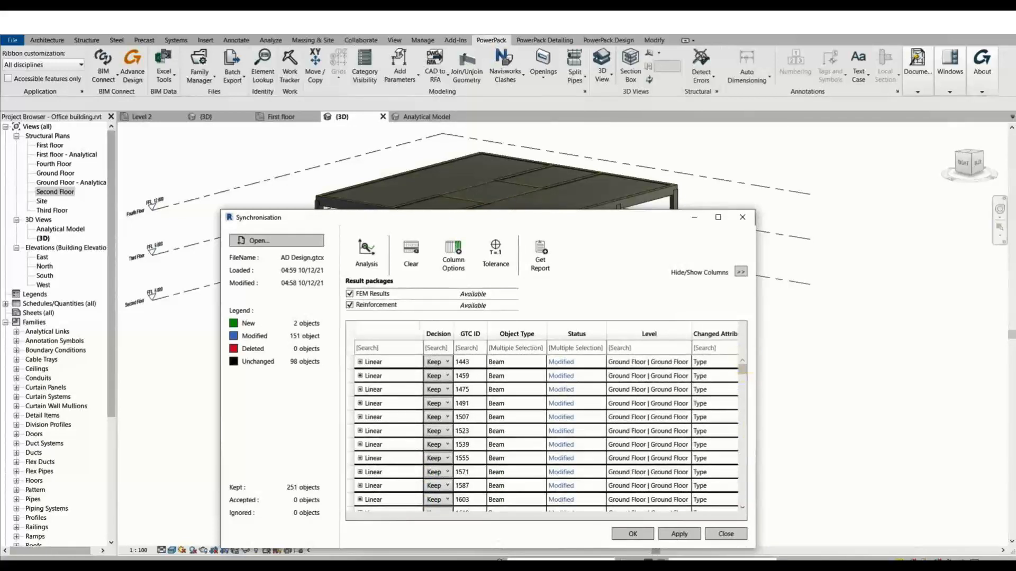
Confirm the Analysis FEM results import options with OK.
{"action": "left_click", "coordinate": [370, 253]}
{"action": "left_click_drag", "start_coordinate": [481, 226], "coordinate": [615, 188]}
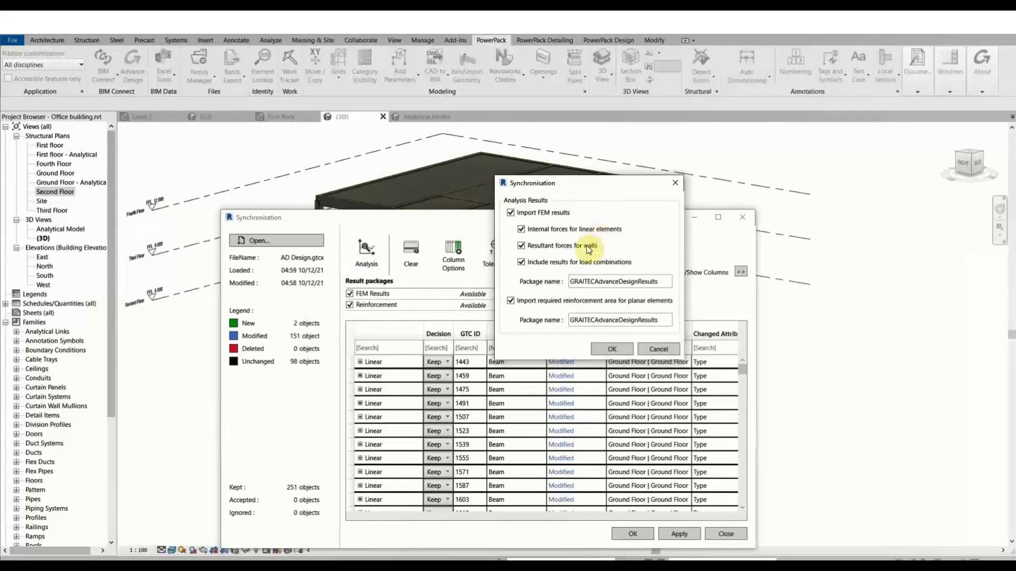
{"action": "left_click", "coordinate": [619, 350]}
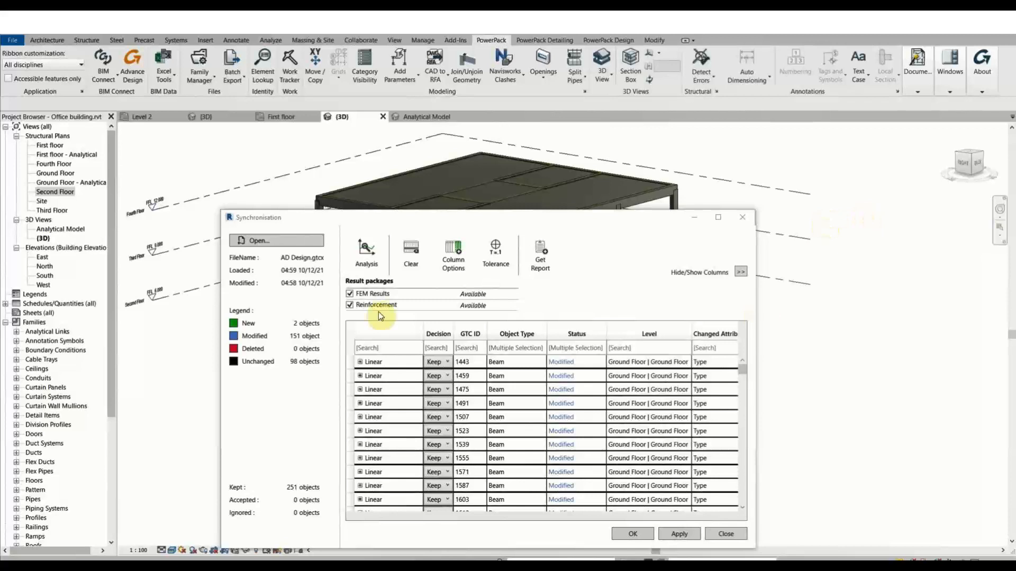
Set every synchronisation row's Decision to Accept and apply the changes.
{"action": "left_click", "coordinate": [351, 345]}
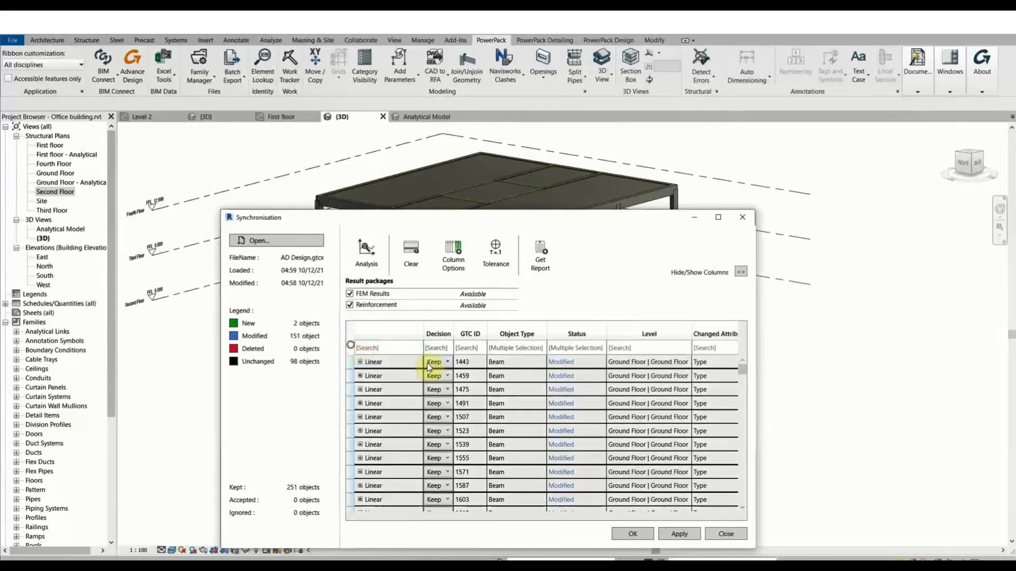
{"action": "left_click", "coordinate": [436, 363]}
{"action": "left_click", "coordinate": [437, 389]}
{"action": "left_click", "coordinate": [681, 538]}
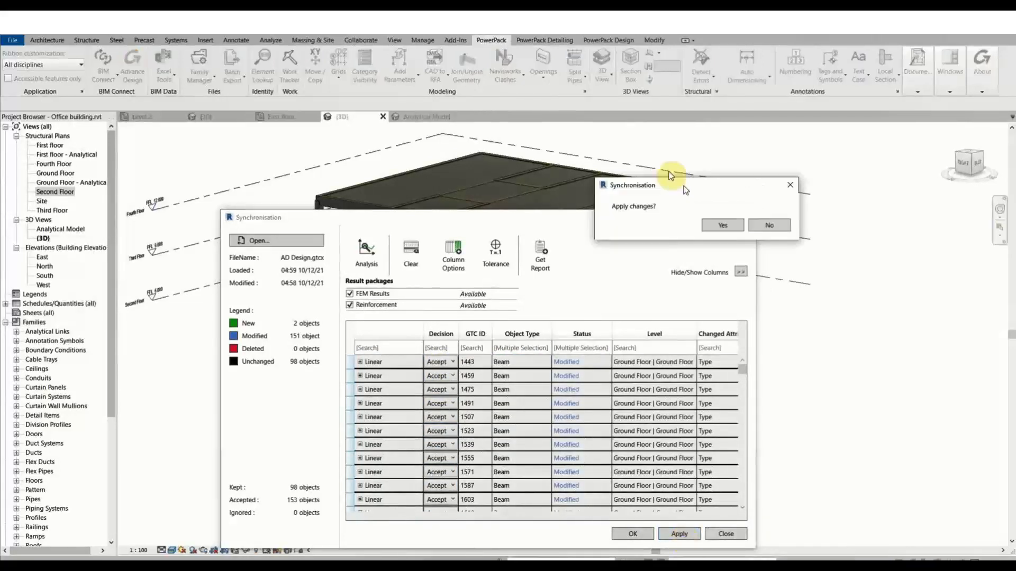
Confirm Apply changes with Yes, decline the synchronization report, and return to the 3D view.
{"action": "left_click", "coordinate": [699, 208]}
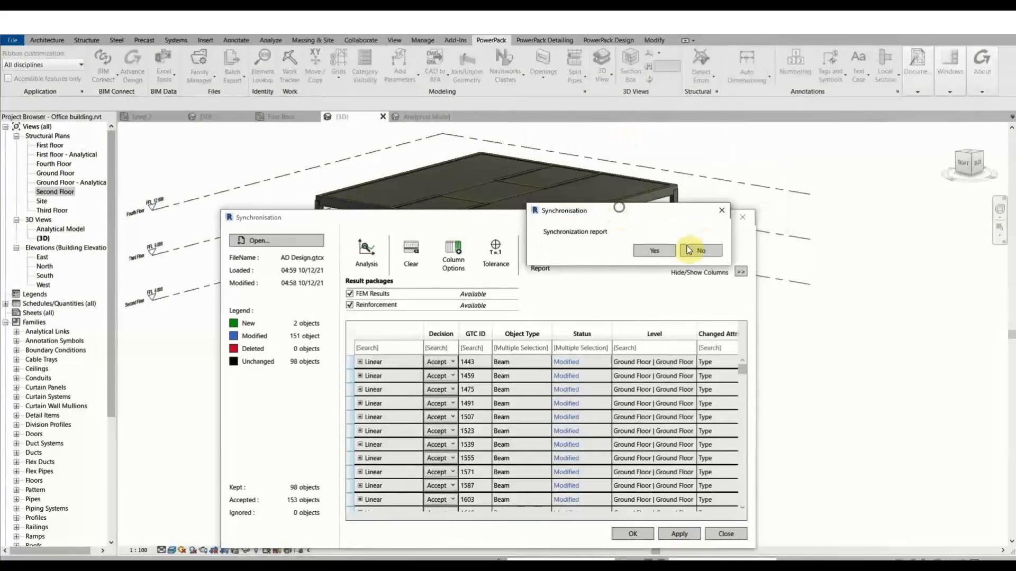
{"action": "left_click", "coordinate": [703, 249]}
{"action": "left_click", "coordinate": [201, 275]}
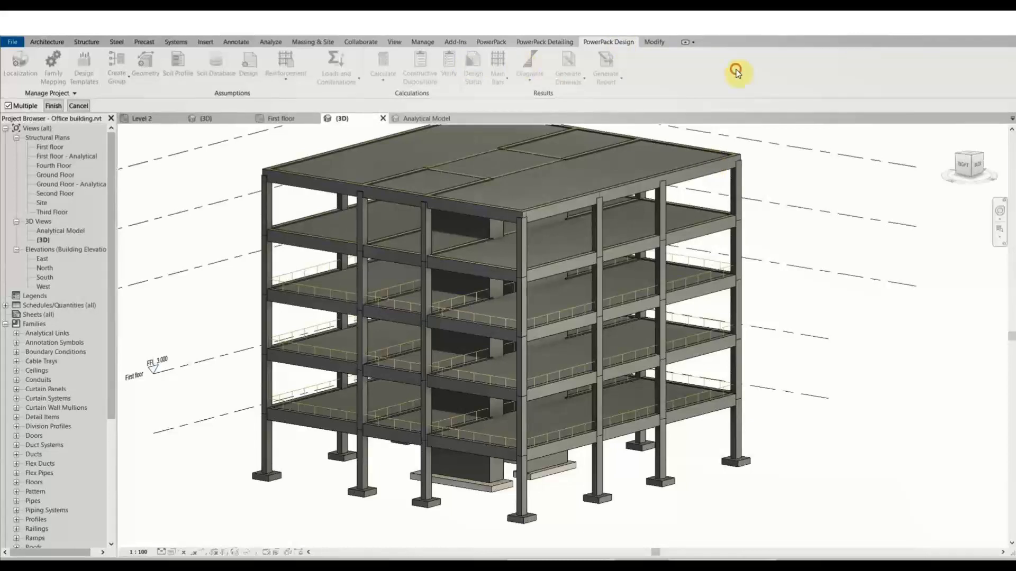
Pick the ground-floor column and the fourth-floor beam for Design Status.
{"action": "key", "text": "Escape"}
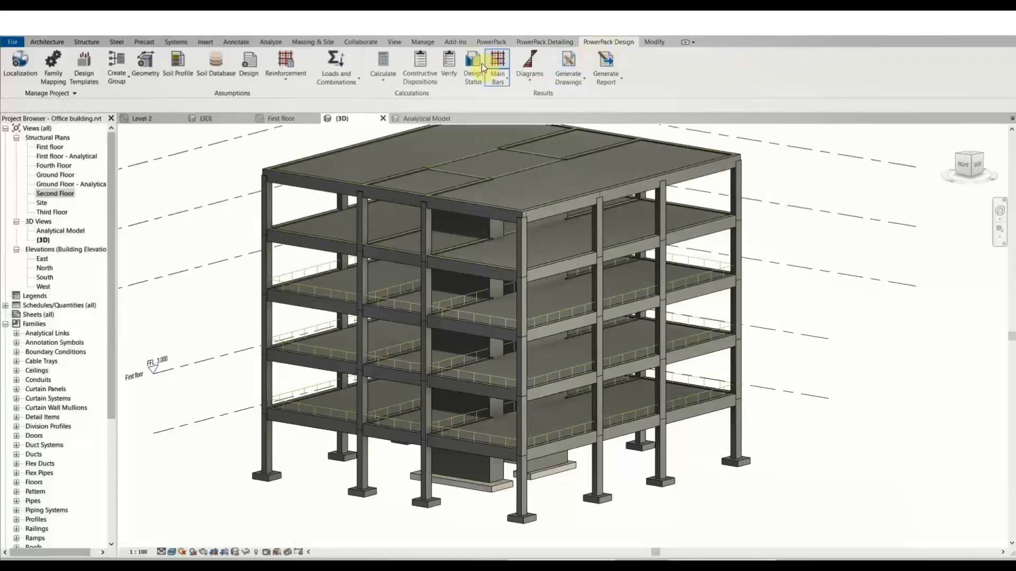
{"action": "left_click", "coordinate": [474, 62]}
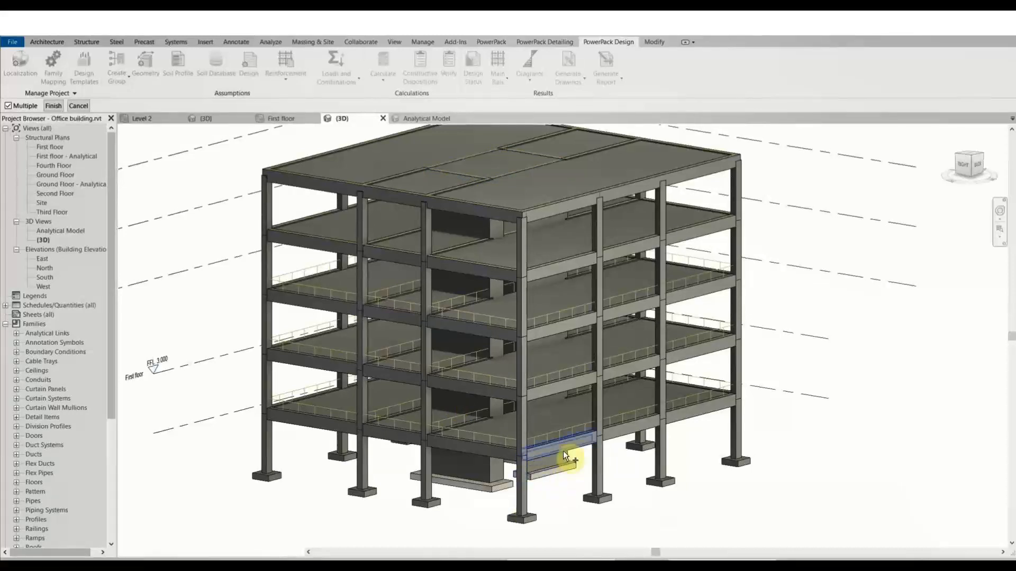
{"action": "left_click", "coordinate": [522, 497]}
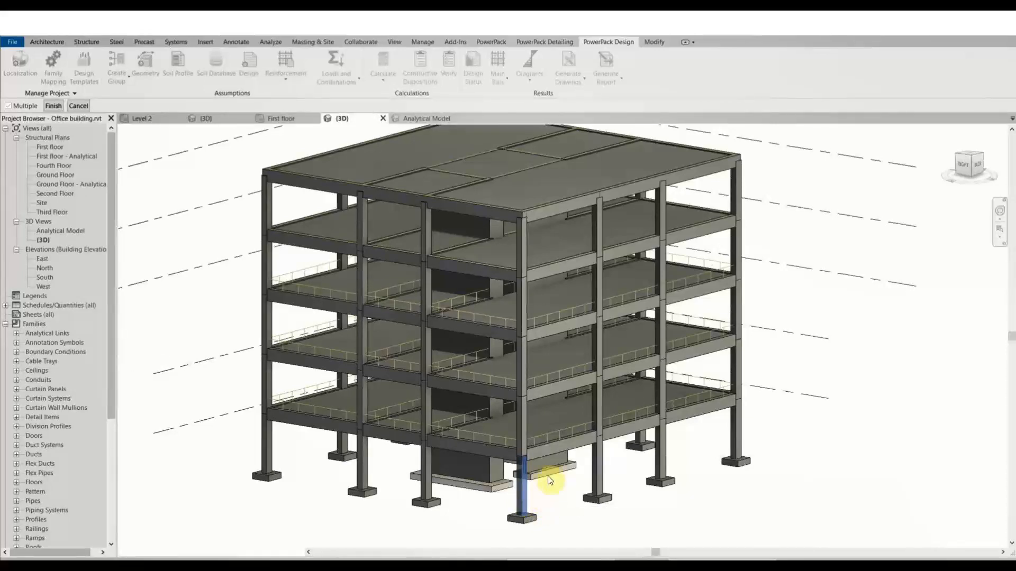
{"action": "left_click", "coordinate": [570, 328]}
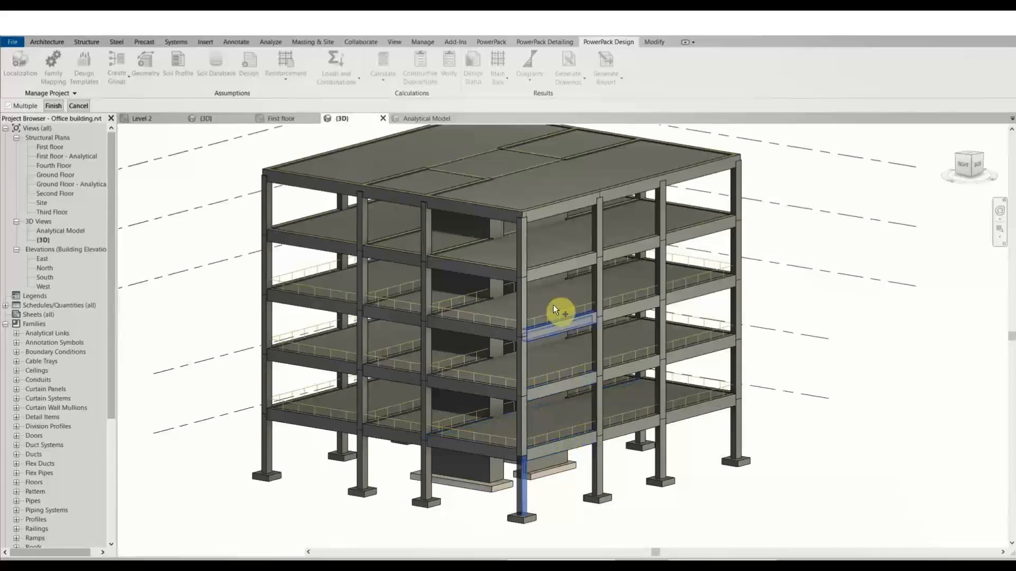
{"action": "left_click", "coordinate": [548, 272]}
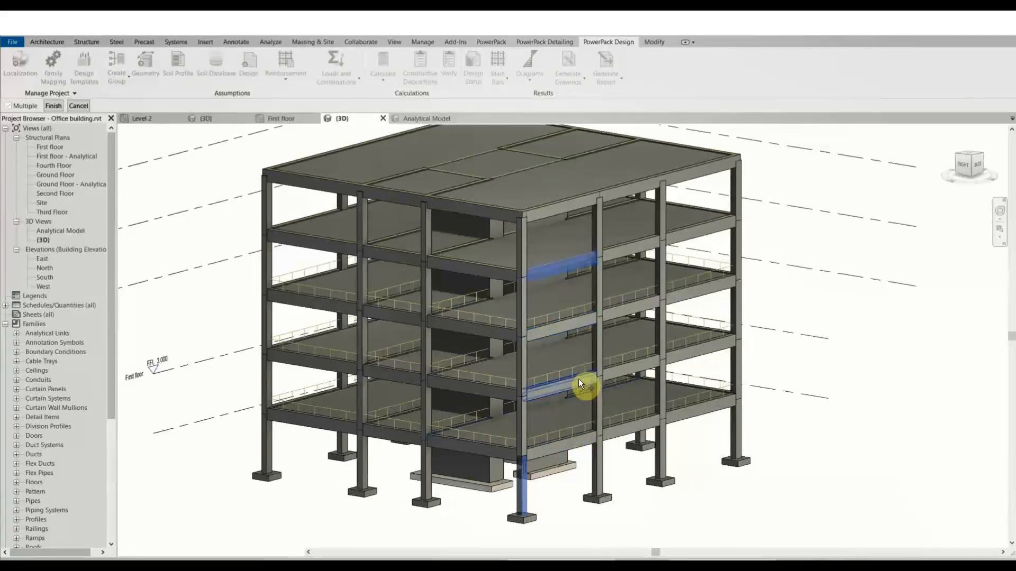
{"action": "key", "text": "Return"}
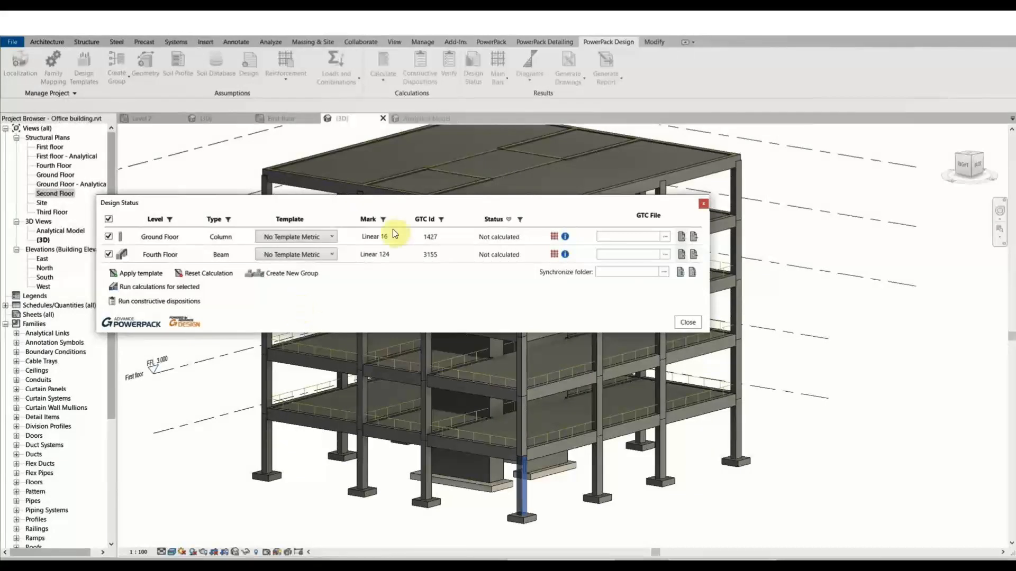
Assign AD Design.gtcx as the GTC file for both column and beam, then open the column's reinforcement.
{"action": "left_click_drag", "start_coordinate": [403, 202], "coordinate": [540, 213]}
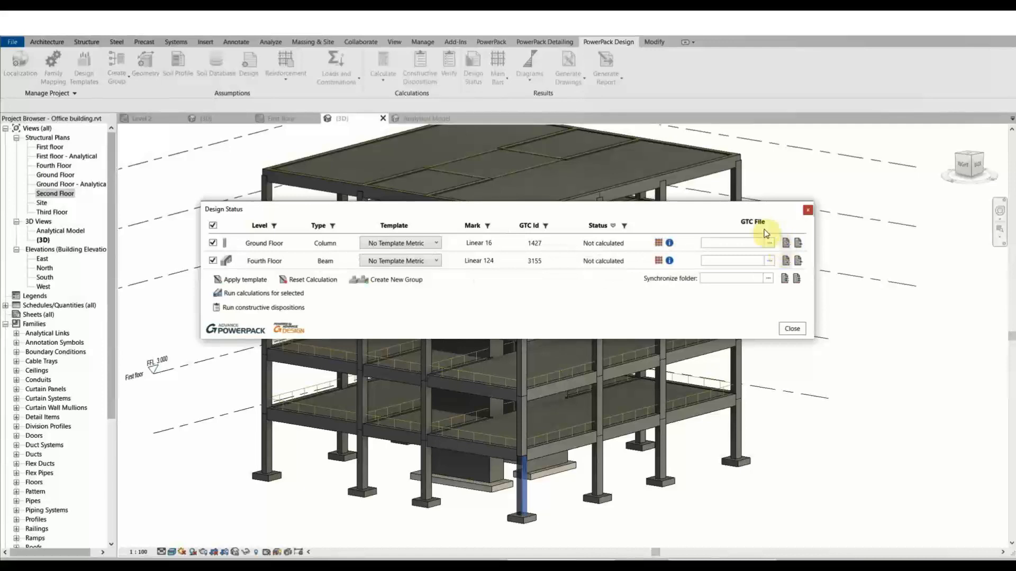
{"action": "left_click", "coordinate": [756, 243]}
{"action": "left_click", "coordinate": [770, 243]}
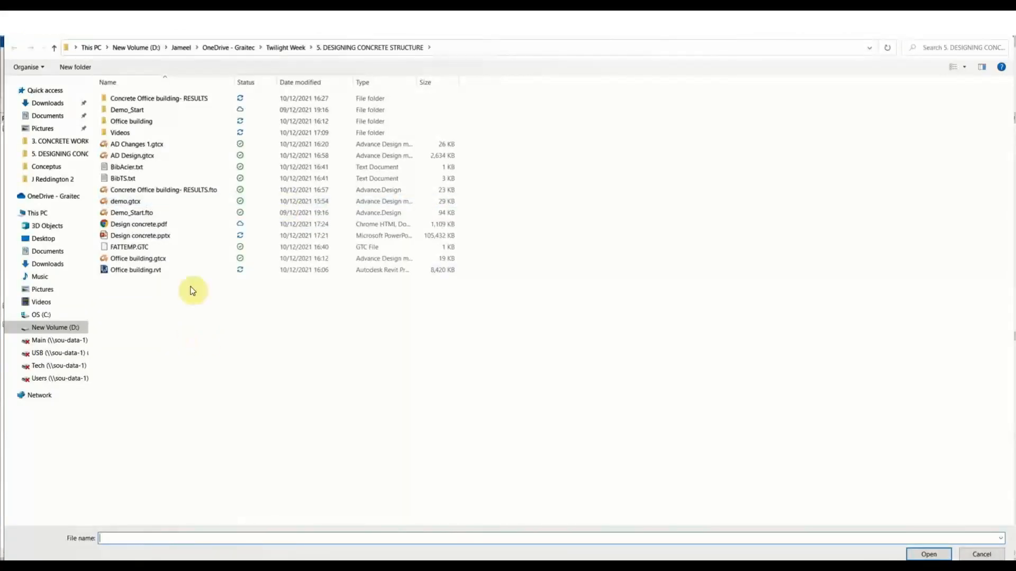
{"action": "left_click", "coordinate": [188, 155]}
{"action": "left_click", "coordinate": [915, 553]}
{"action": "left_click", "coordinate": [771, 262]}
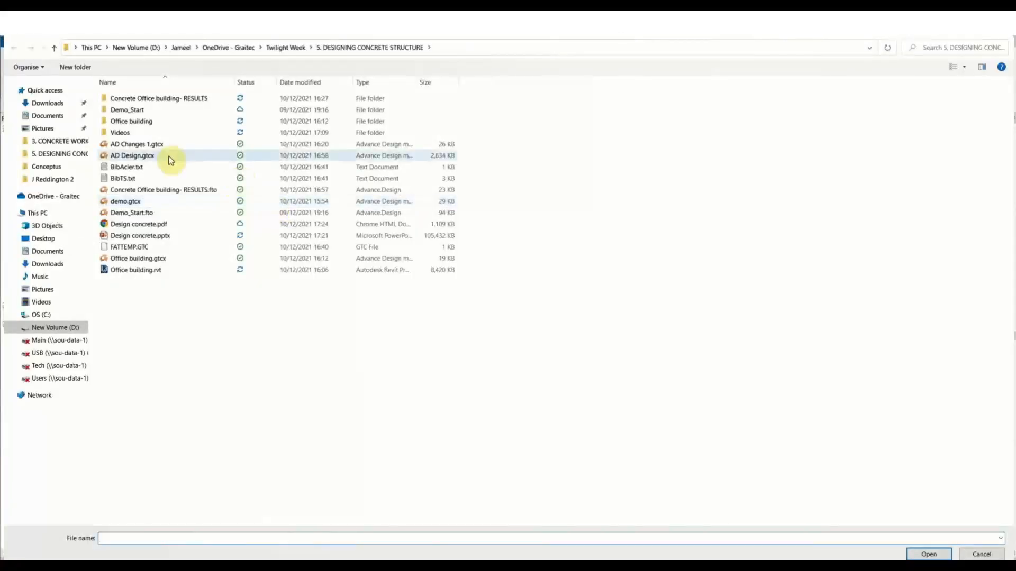
{"action": "left_click", "coordinate": [169, 155]}
{"action": "left_click", "coordinate": [928, 554]}
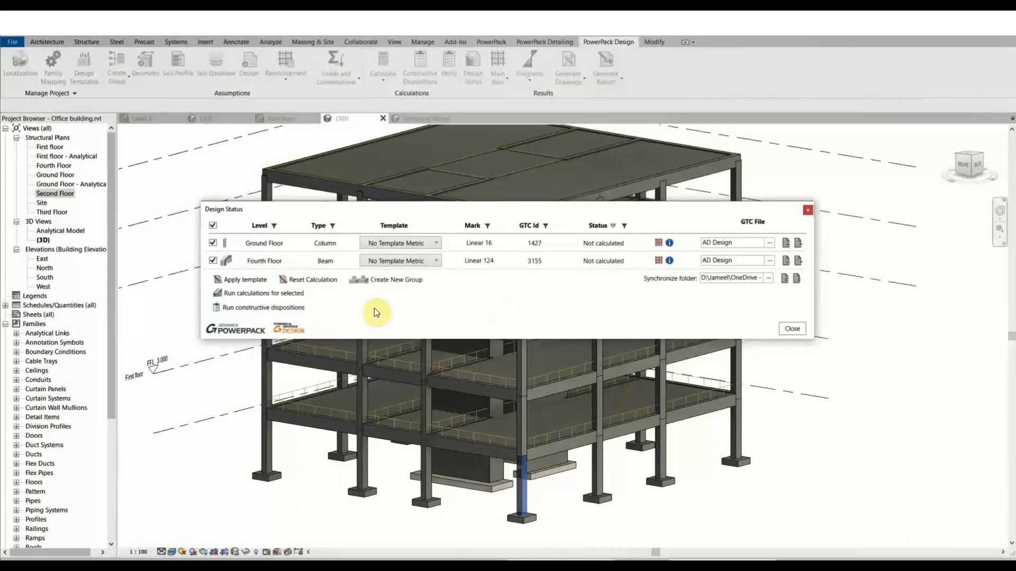
{"action": "left_click", "coordinate": [661, 245]}
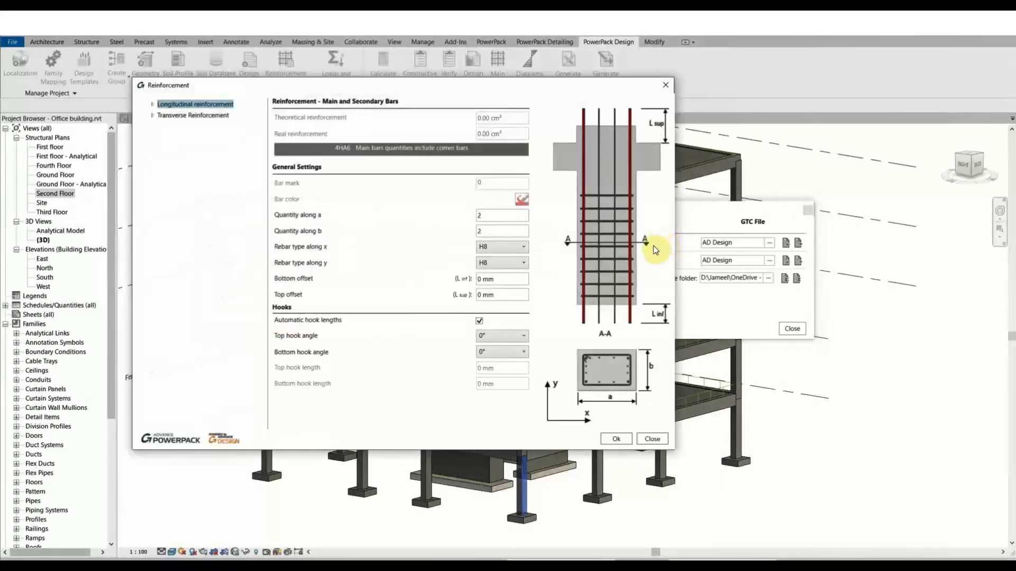
Inspect the column's longitudinal, top starter and transverse reinforcement settings, then close the Reinforcement window.
{"action": "left_click", "coordinate": [153, 105]}
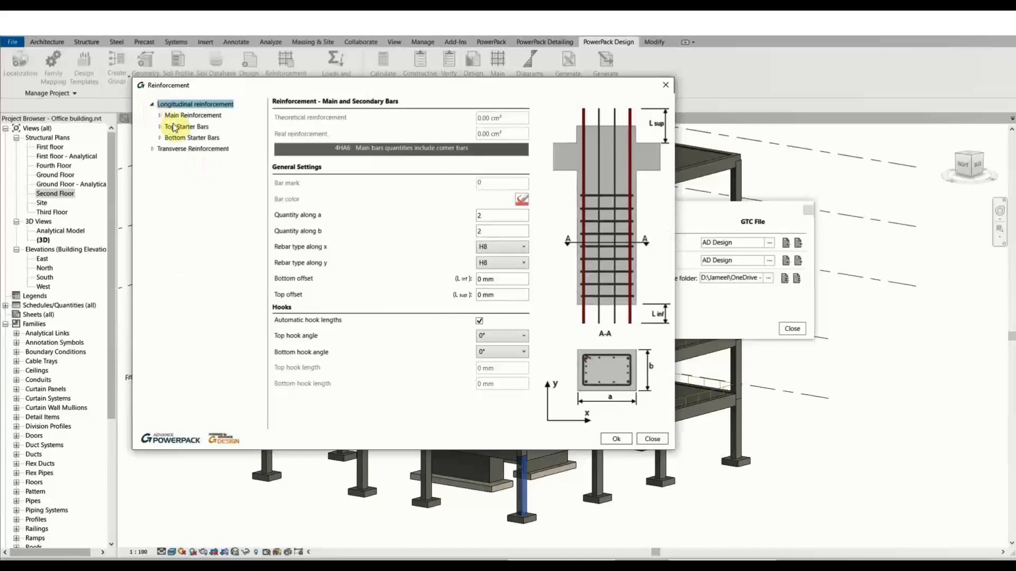
{"action": "left_click", "coordinate": [159, 127]}
{"action": "left_click", "coordinate": [155, 170]}
{"action": "left_click", "coordinate": [155, 170]}
{"action": "left_click", "coordinate": [155, 171]}
{"action": "left_click", "coordinate": [187, 183]}
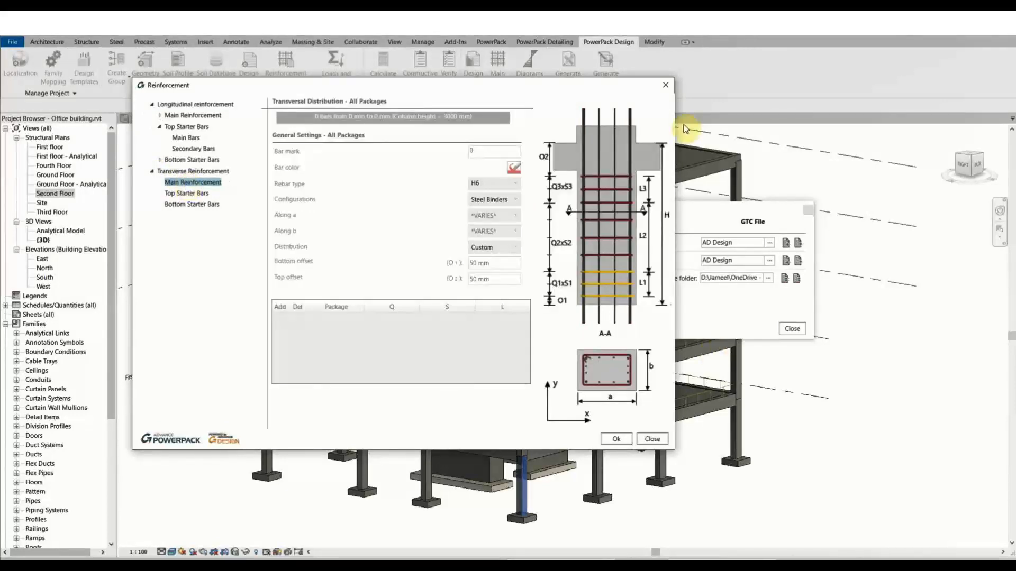
{"action": "left_click", "coordinate": [666, 85]}
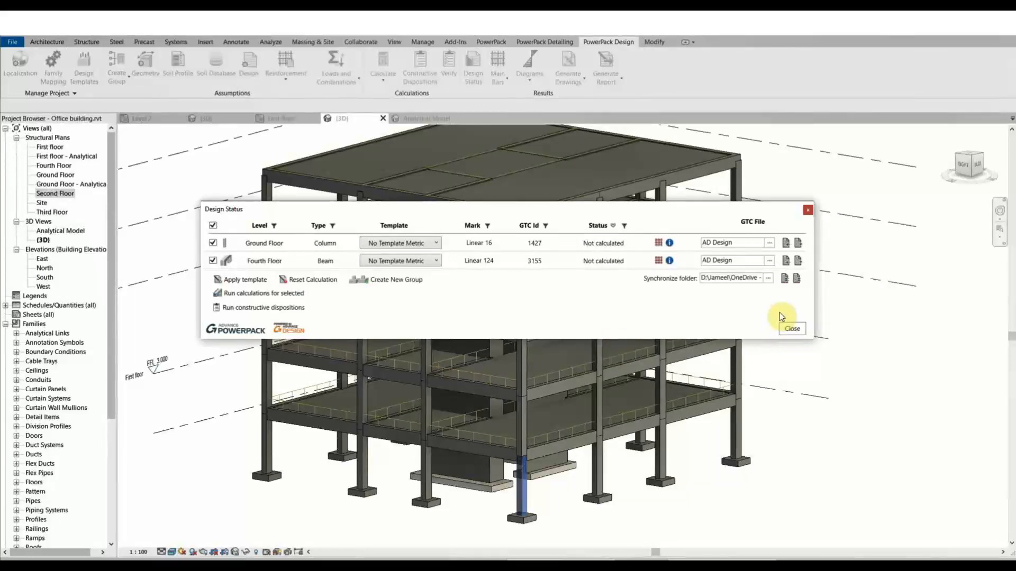
Exclude the Fourth Floor beam and run calculations for the ground-floor column only.
{"action": "left_click", "coordinate": [291, 295]}
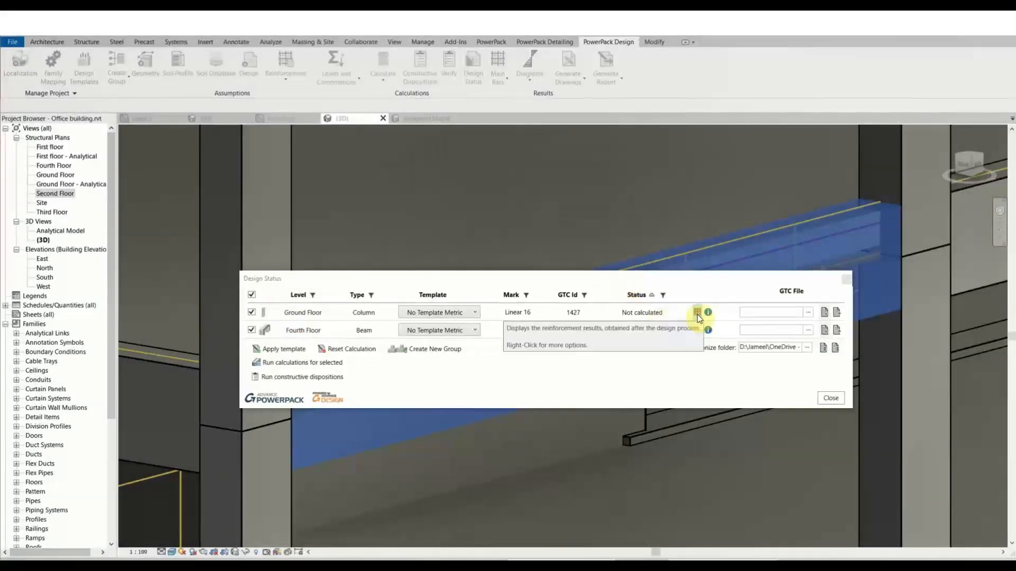
{"action": "left_click", "coordinate": [252, 330]}
{"action": "left_click", "coordinate": [315, 363]}
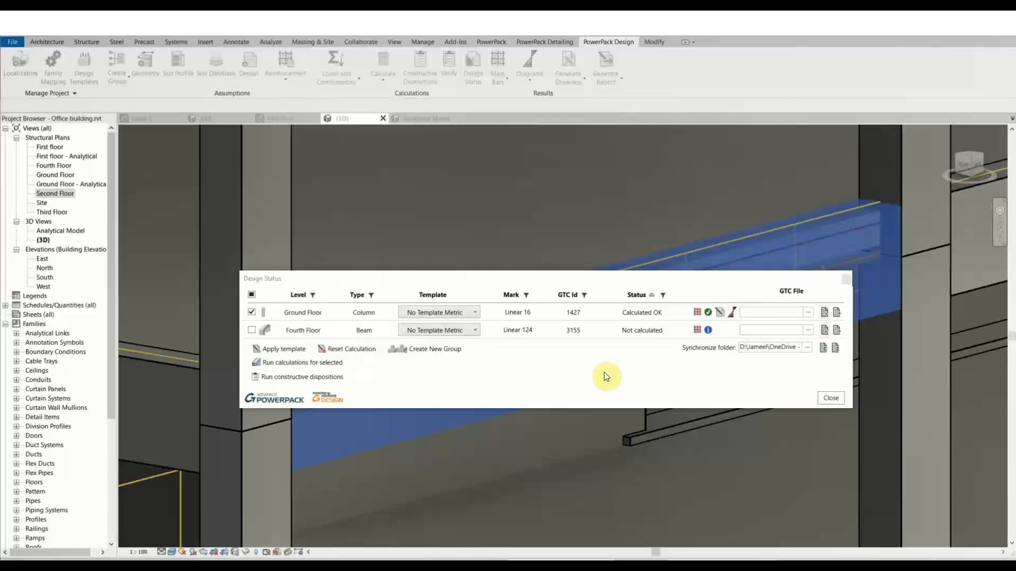
{"action": "left_click", "coordinate": [712, 313]}
{"action": "left_click", "coordinate": [712, 313]}
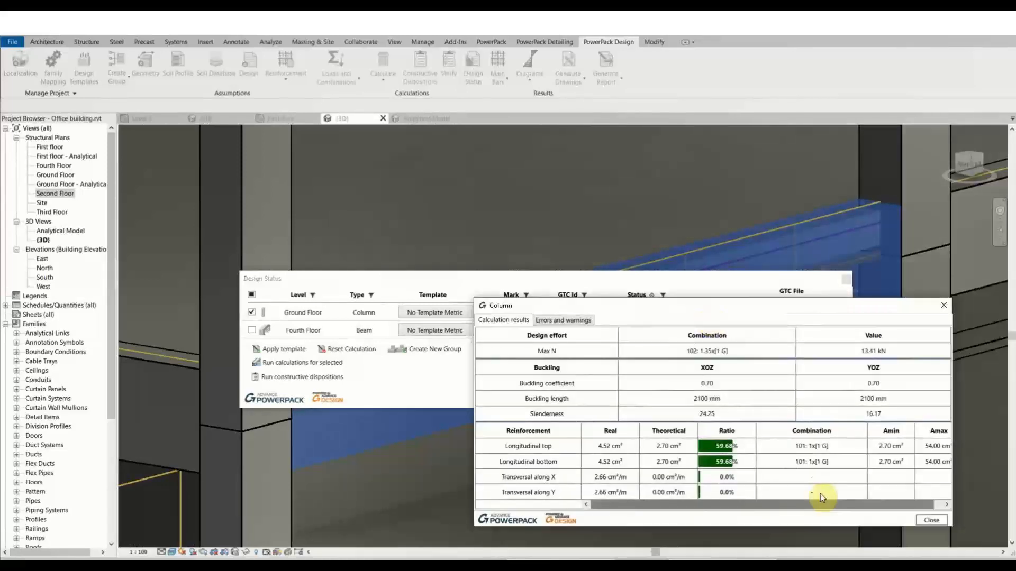
{"action": "left_click_drag", "start_coordinate": [635, 504], "coordinate": [757, 504]}
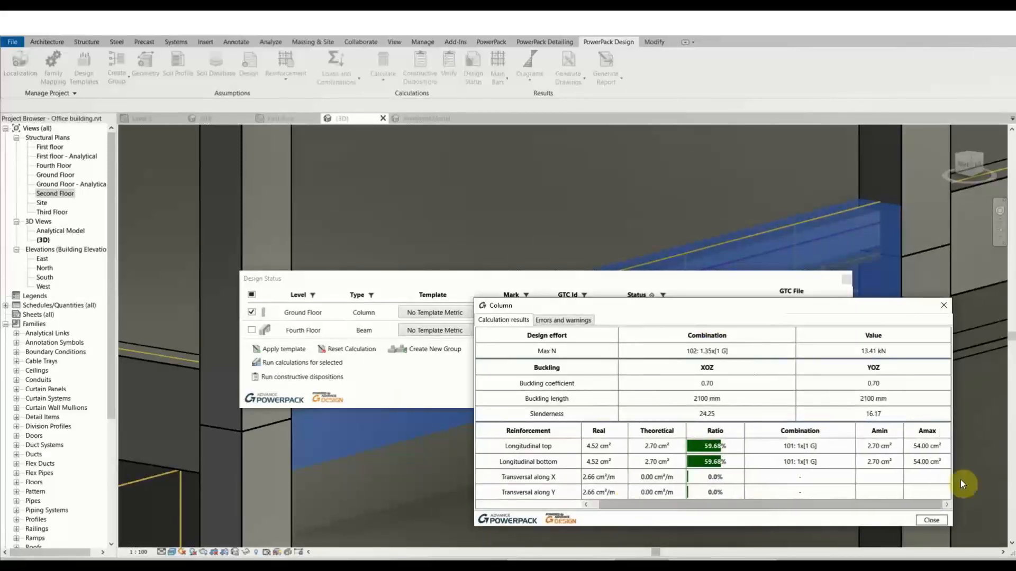
{"action": "left_click", "coordinate": [927, 518]}
{"action": "left_click", "coordinate": [728, 315]}
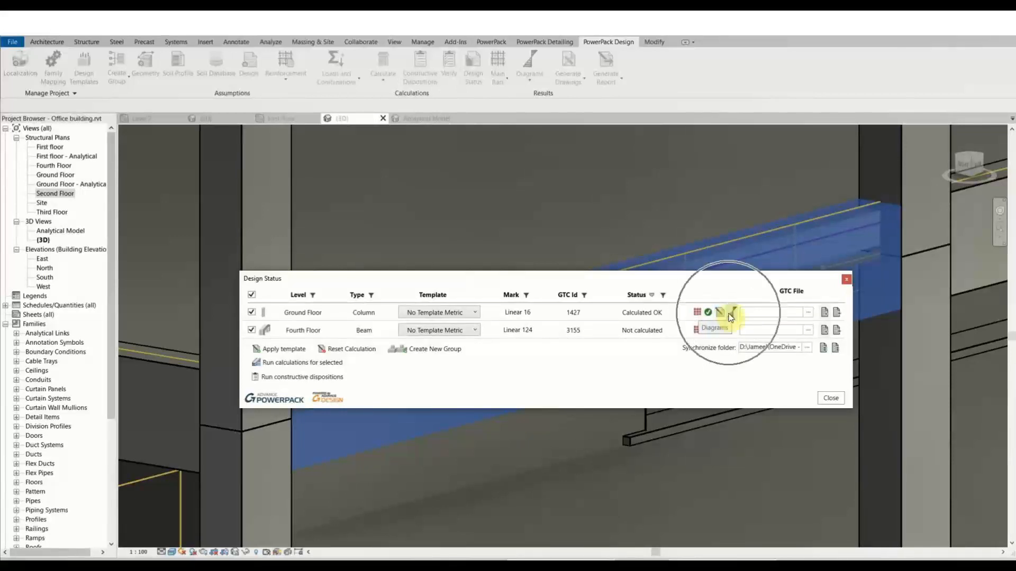
Open the Ground Floor column's diagrams and reinforcement windows from the Design Status list.
{"action": "left_click", "coordinate": [729, 316]}
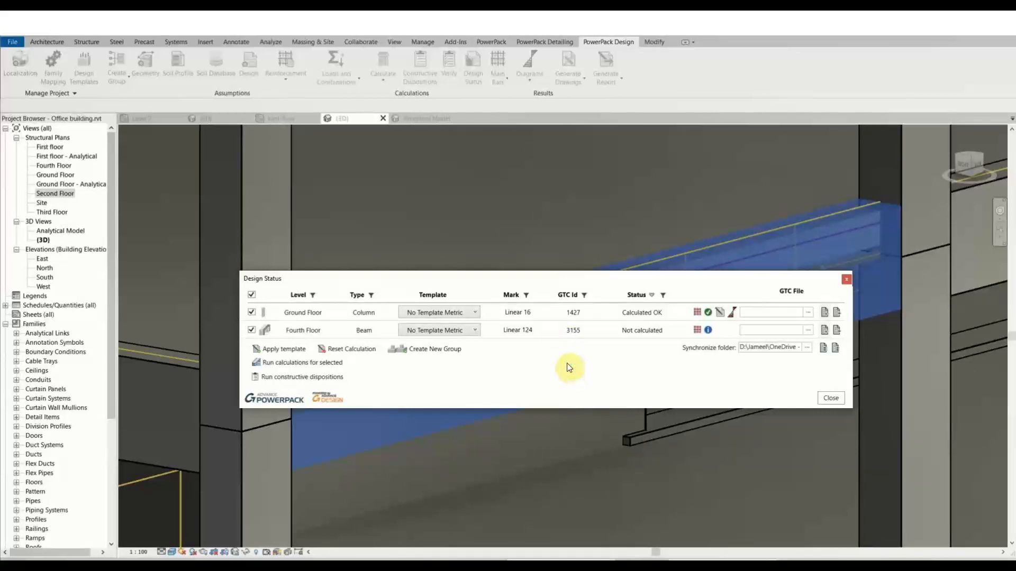
{"action": "left_click_drag", "start_coordinate": [593, 280], "coordinate": [620, 232]}
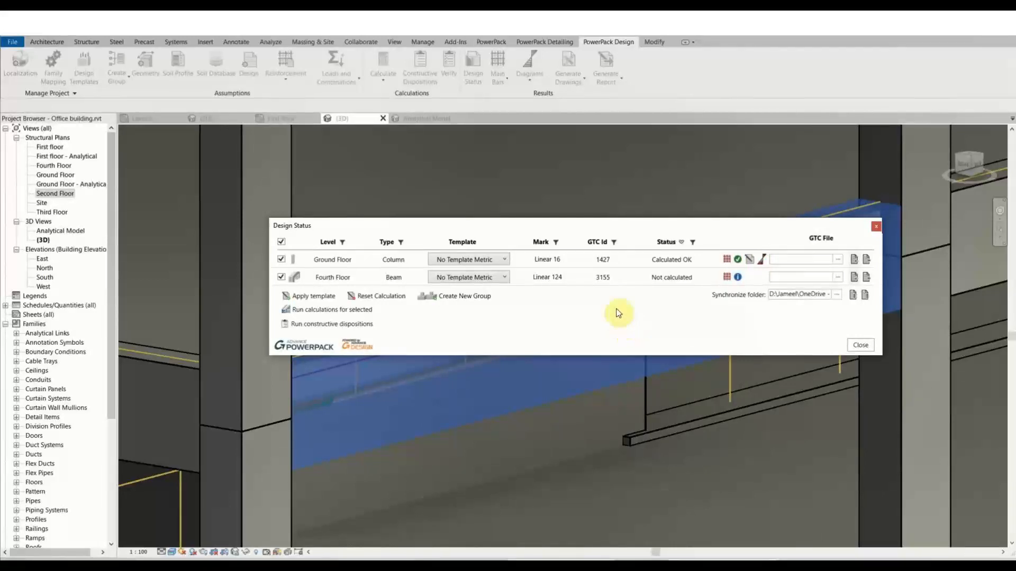
{"action": "left_click", "coordinate": [727, 260]}
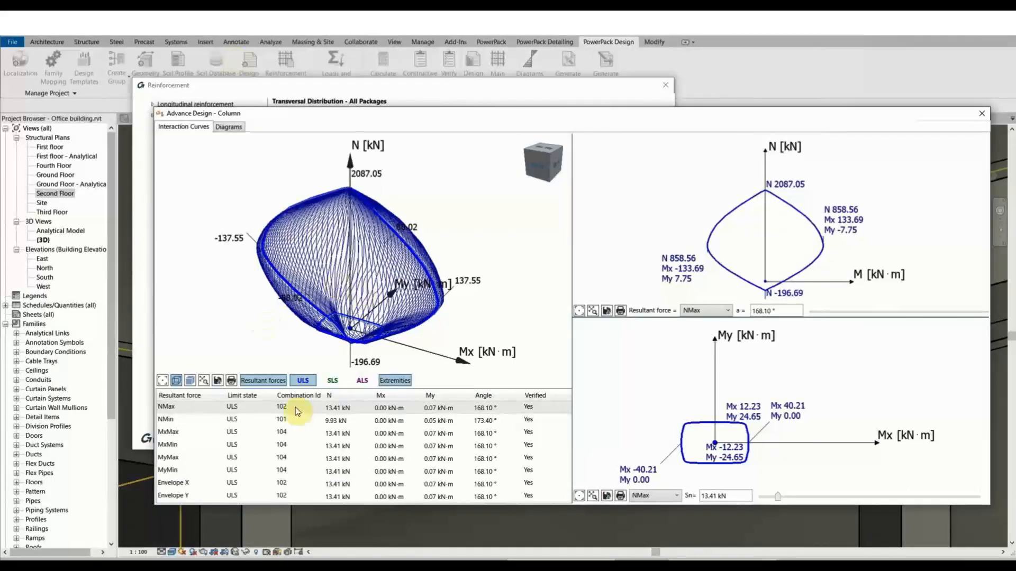
Rotate the column's 3D interaction surface to inspect it.
{"action": "left_click", "coordinate": [361, 286]}
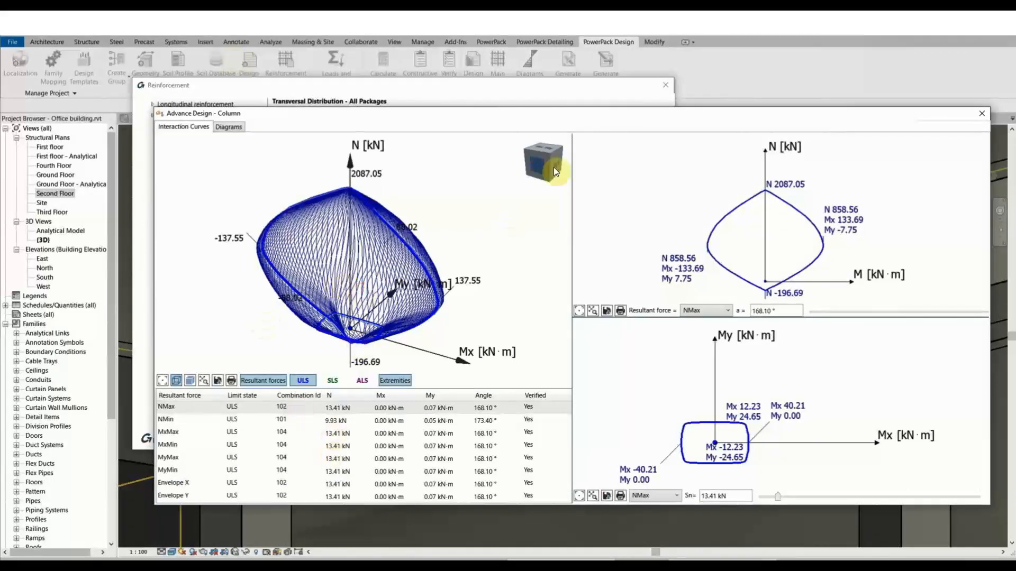
{"action": "left_click_drag", "start_coordinate": [556, 160], "coordinate": [607, 157]}
{"action": "scroll", "coordinate": [406, 275], "scroll_direction": "up", "scroll_amount": 5}
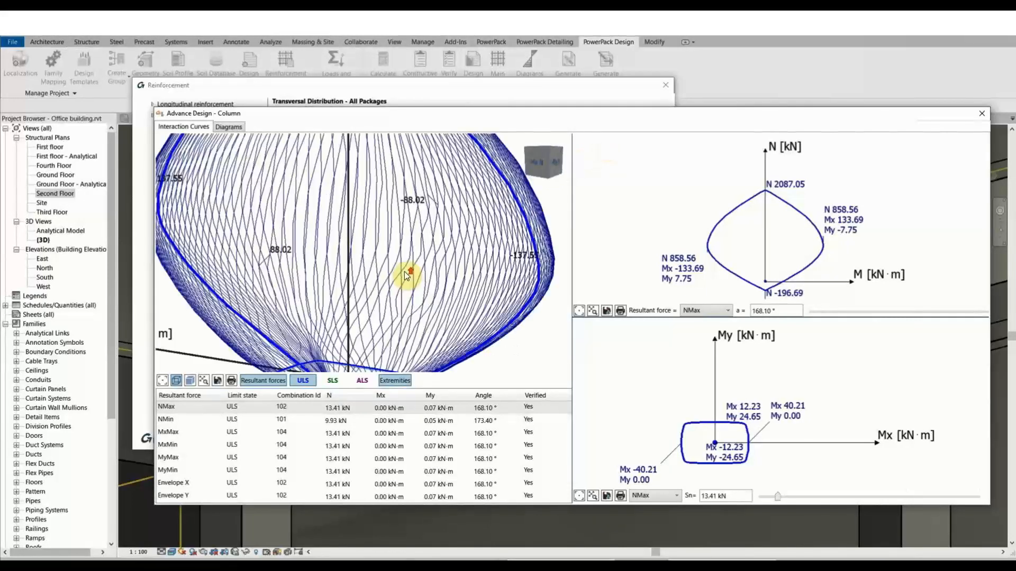
Show the column's force diagrams for combination 104, then close the column window.
{"action": "left_click", "coordinate": [232, 127]}
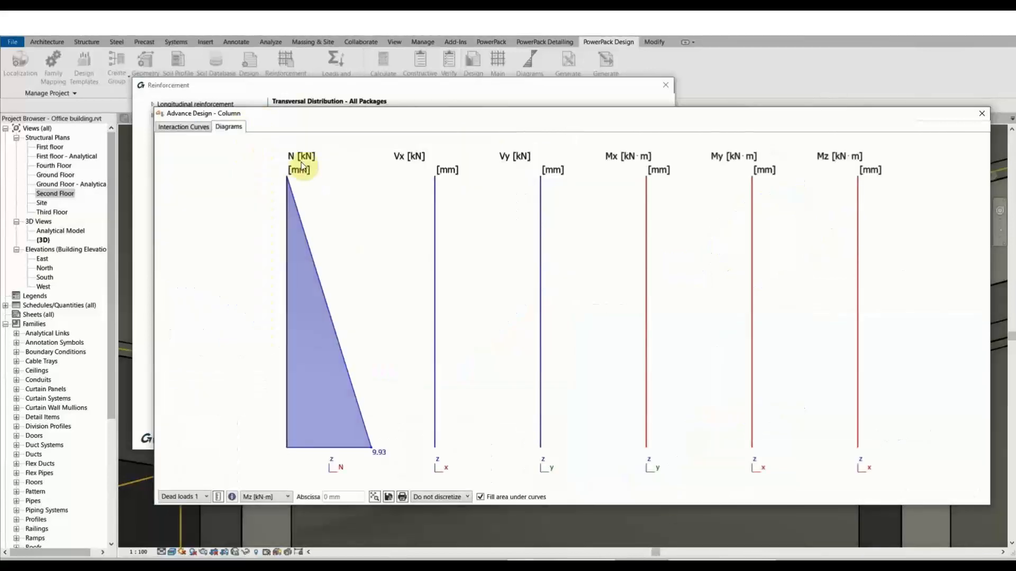
{"action": "left_click", "coordinate": [267, 497]}
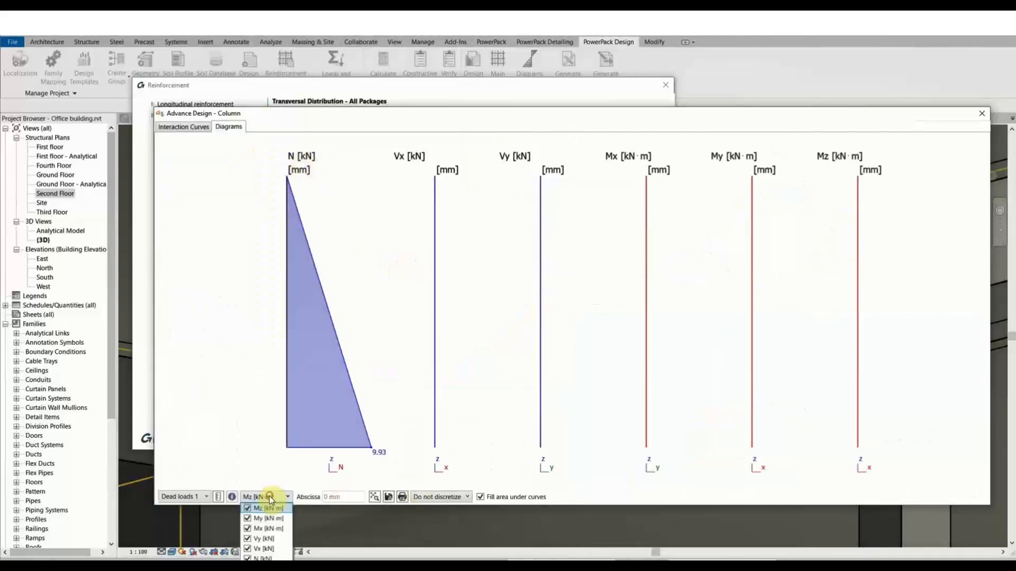
{"action": "left_click", "coordinate": [217, 419]}
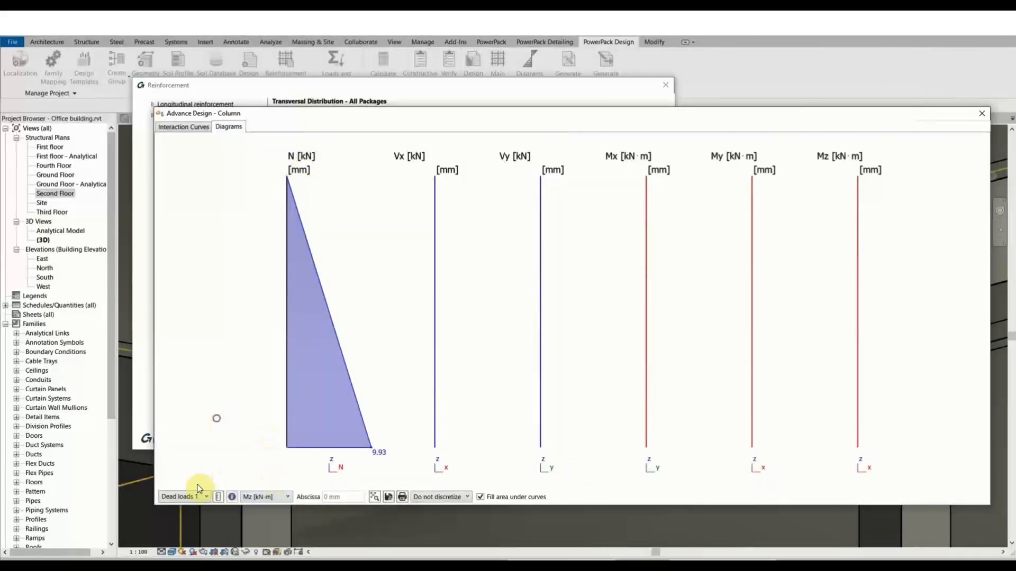
{"action": "left_click", "coordinate": [199, 497]}
{"action": "left_click", "coordinate": [188, 422]}
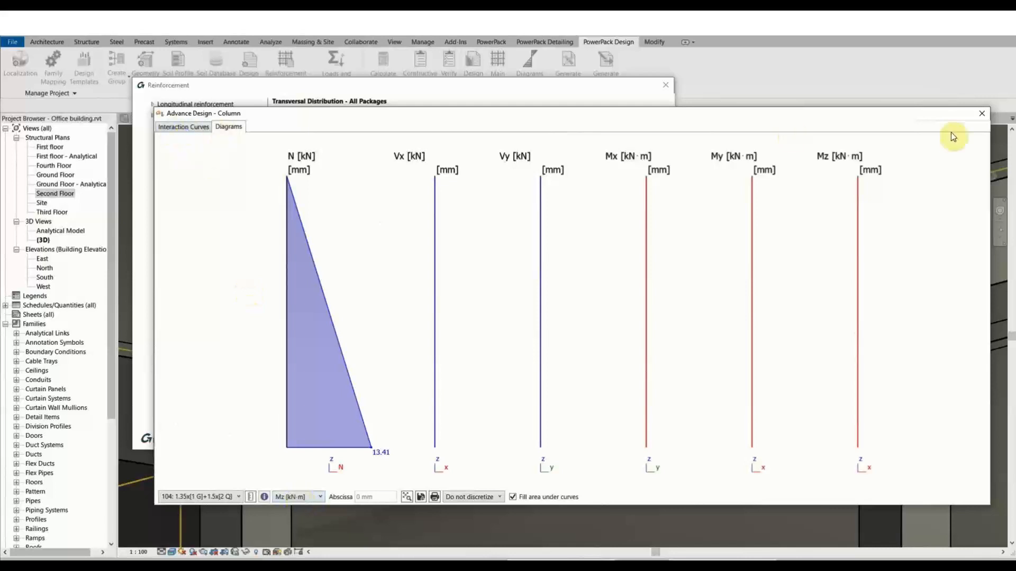
{"action": "left_click", "coordinate": [979, 117]}
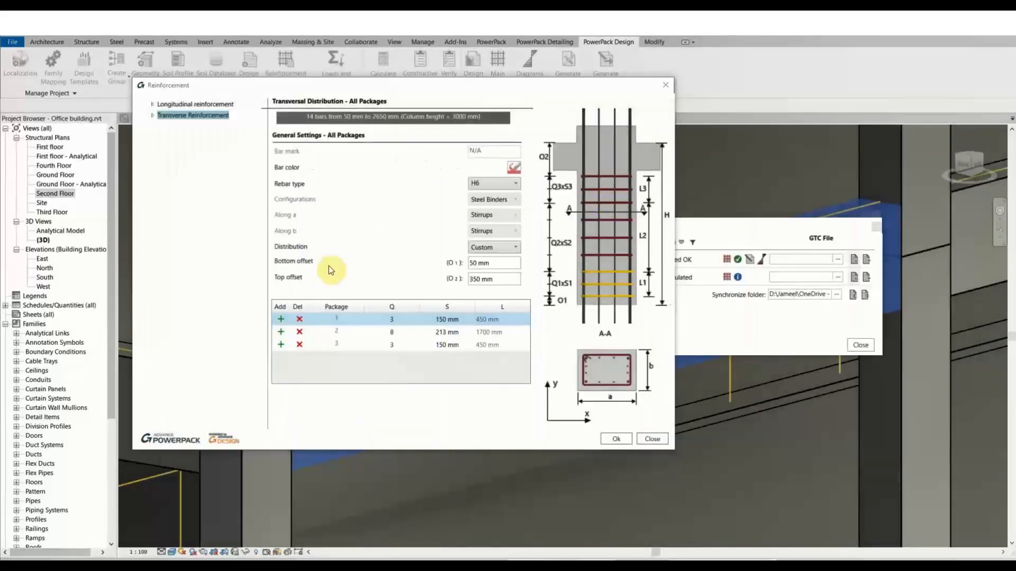
Browse the transverse and longitudinal Main Bars and Main Reinforcement settings, then close Reinforcement.
{"action": "double_click", "coordinate": [183, 116]}
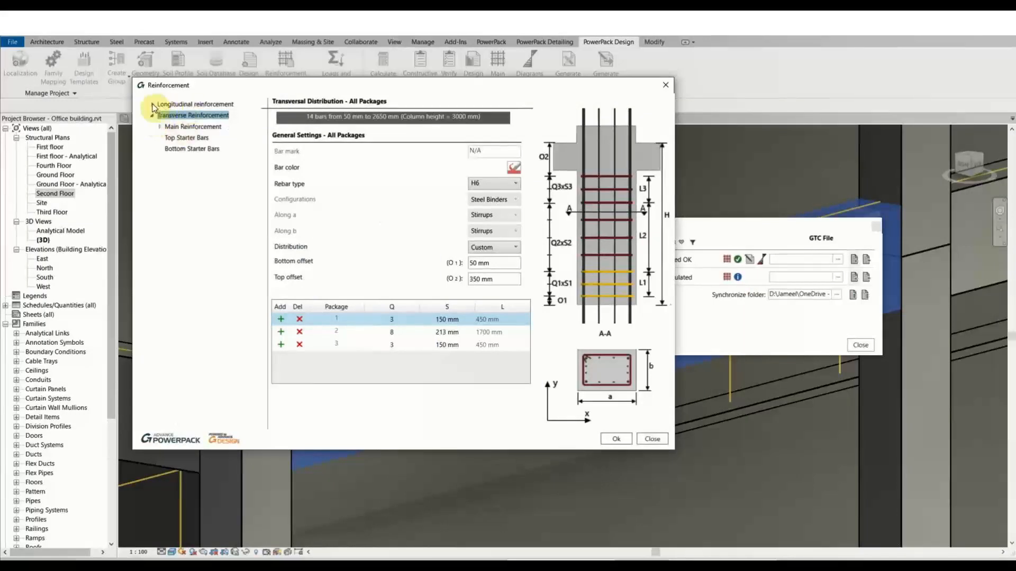
{"action": "left_click", "coordinate": [200, 106]}
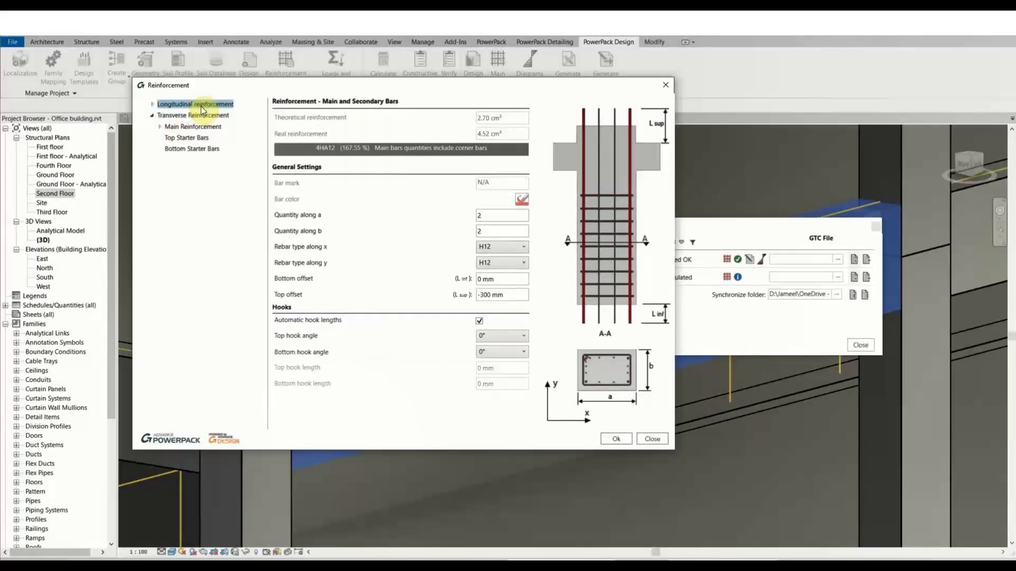
{"action": "left_click", "coordinate": [153, 104]}
{"action": "left_click", "coordinate": [186, 126]}
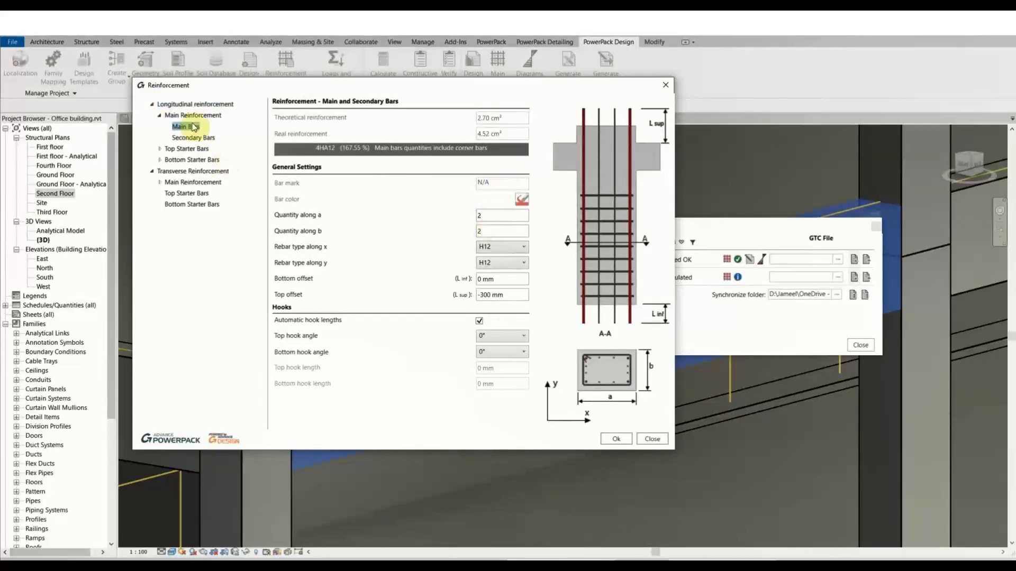
{"action": "left_click", "coordinate": [197, 116]}
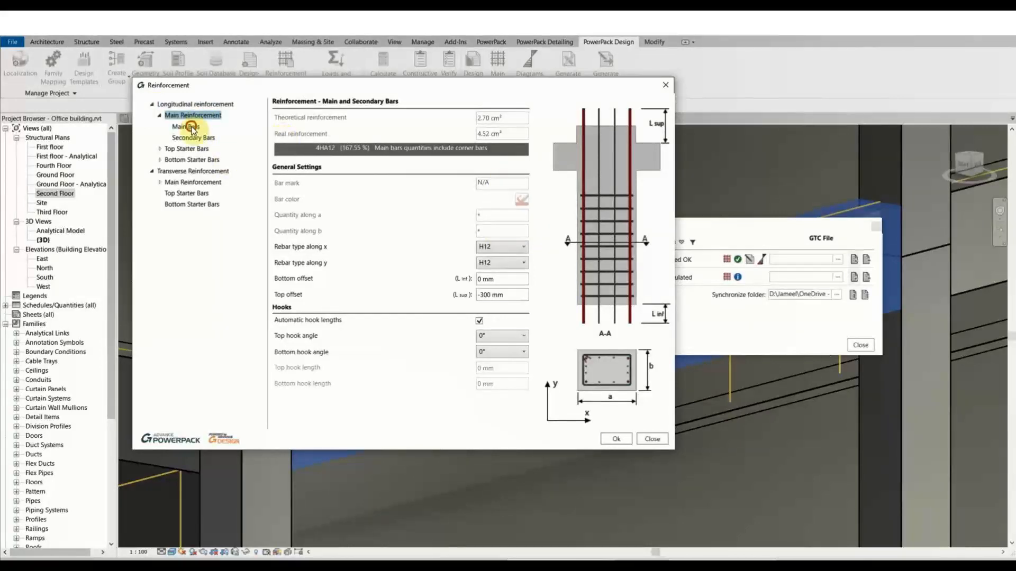
{"action": "left_click", "coordinate": [191, 127]}
{"action": "left_click", "coordinate": [653, 438]}
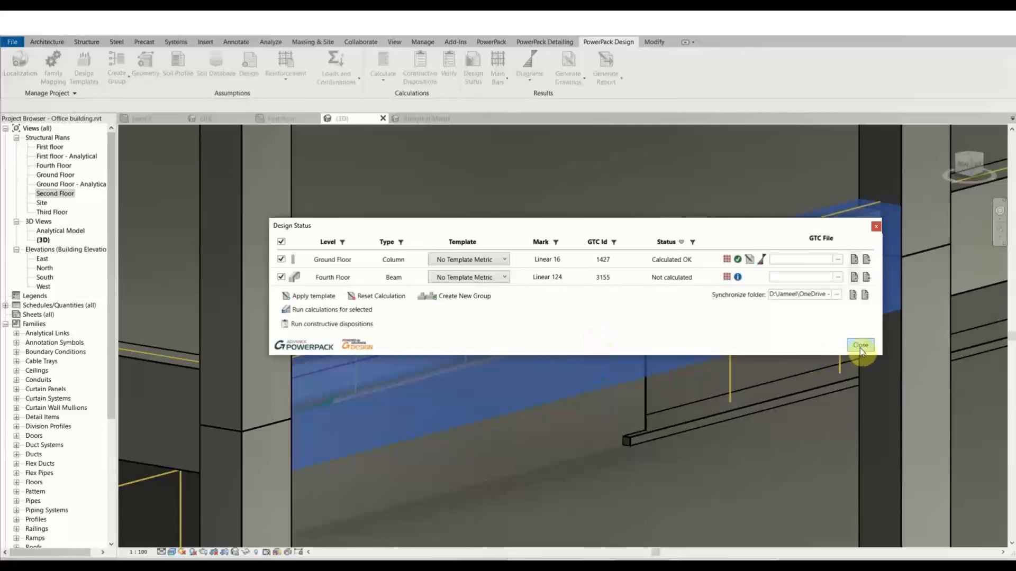
Run the calculation for the ground-floor column and fourth-floor beam, skipping recalculation of calculated elements.
{"action": "left_click", "coordinate": [352, 311]}
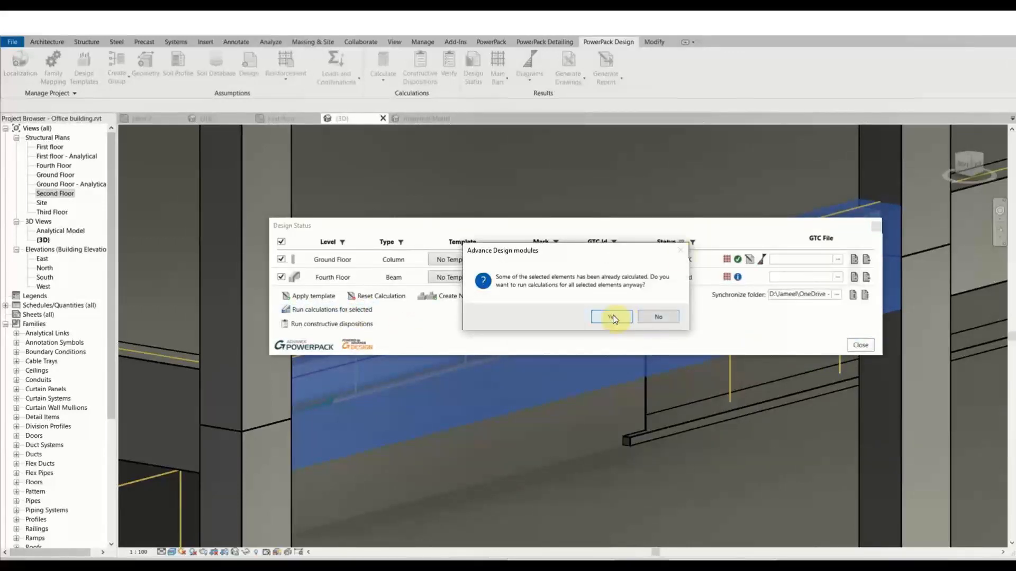
{"action": "left_click", "coordinate": [679, 251]}
{"action": "left_click", "coordinate": [852, 344]}
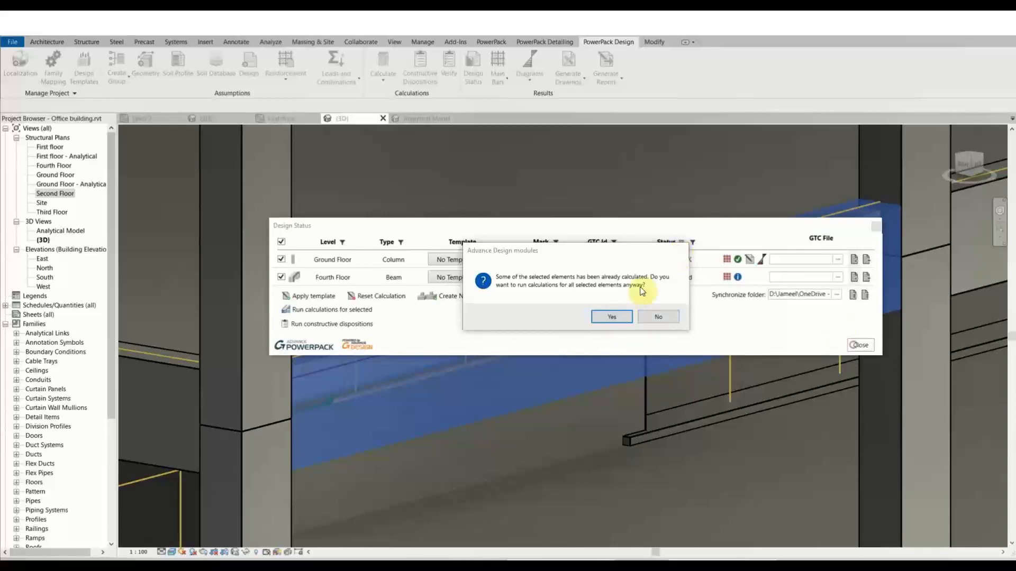
{"action": "left_click", "coordinate": [656, 315]}
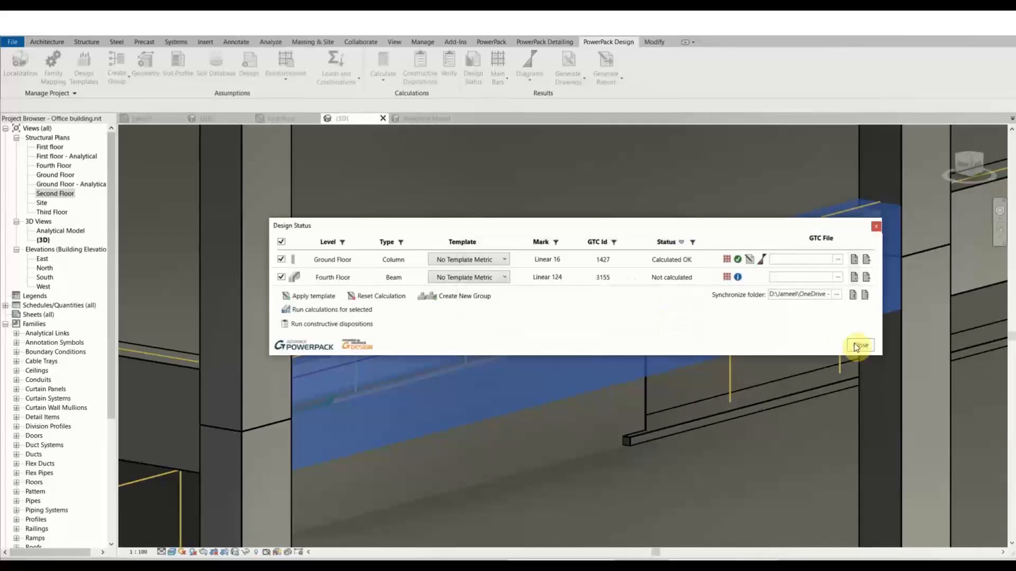